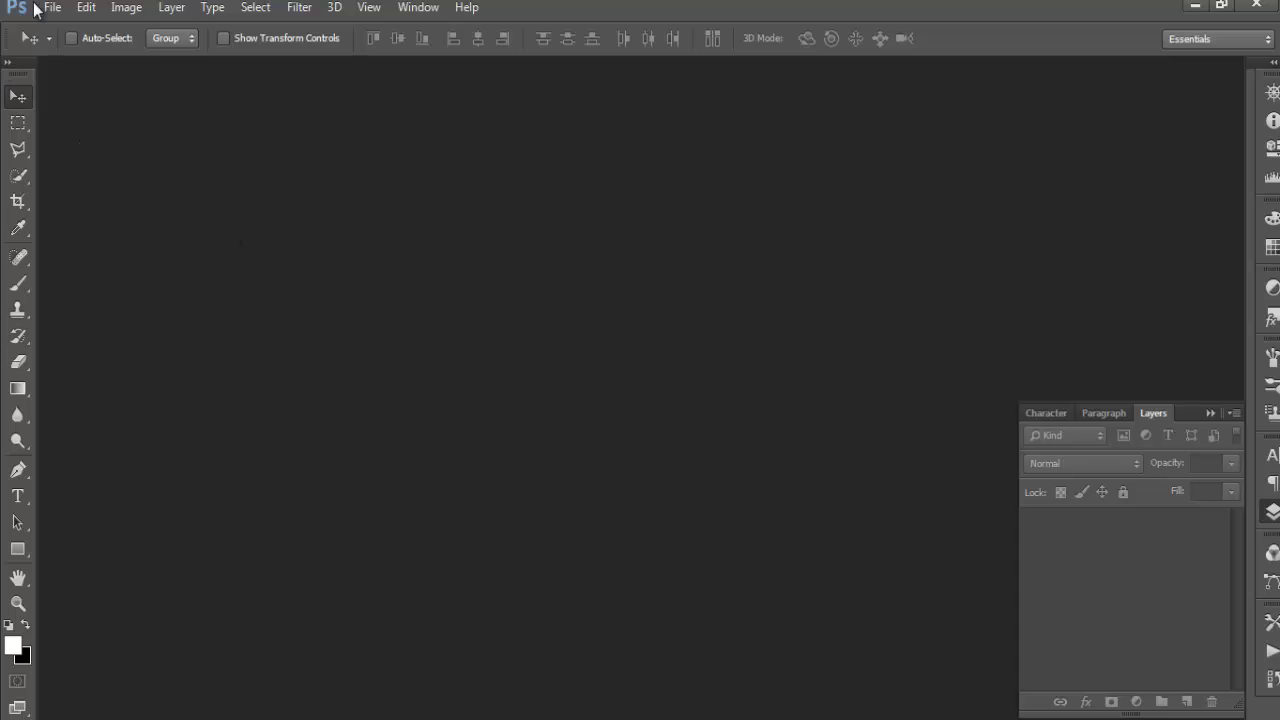
Create a blank 2000 × 1500 px, 72 ppi RGB document and dock it as a tab
left_click(50, 8)
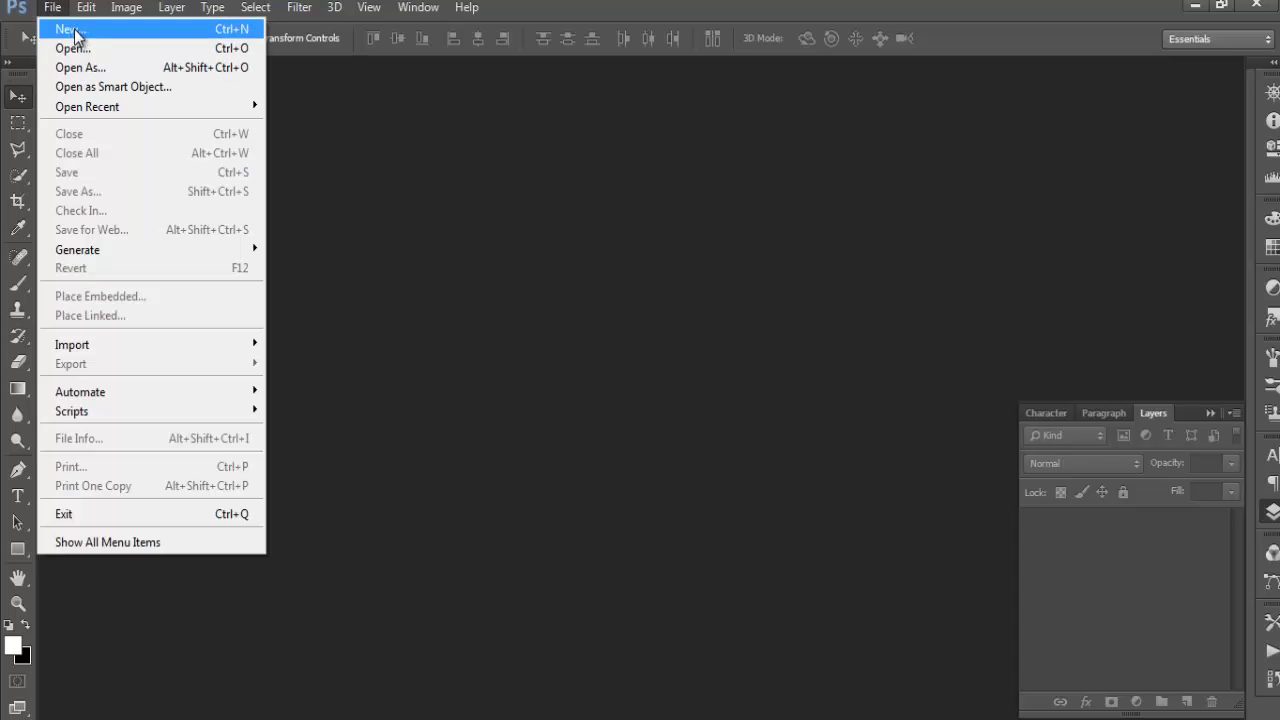
left_click(75, 32)
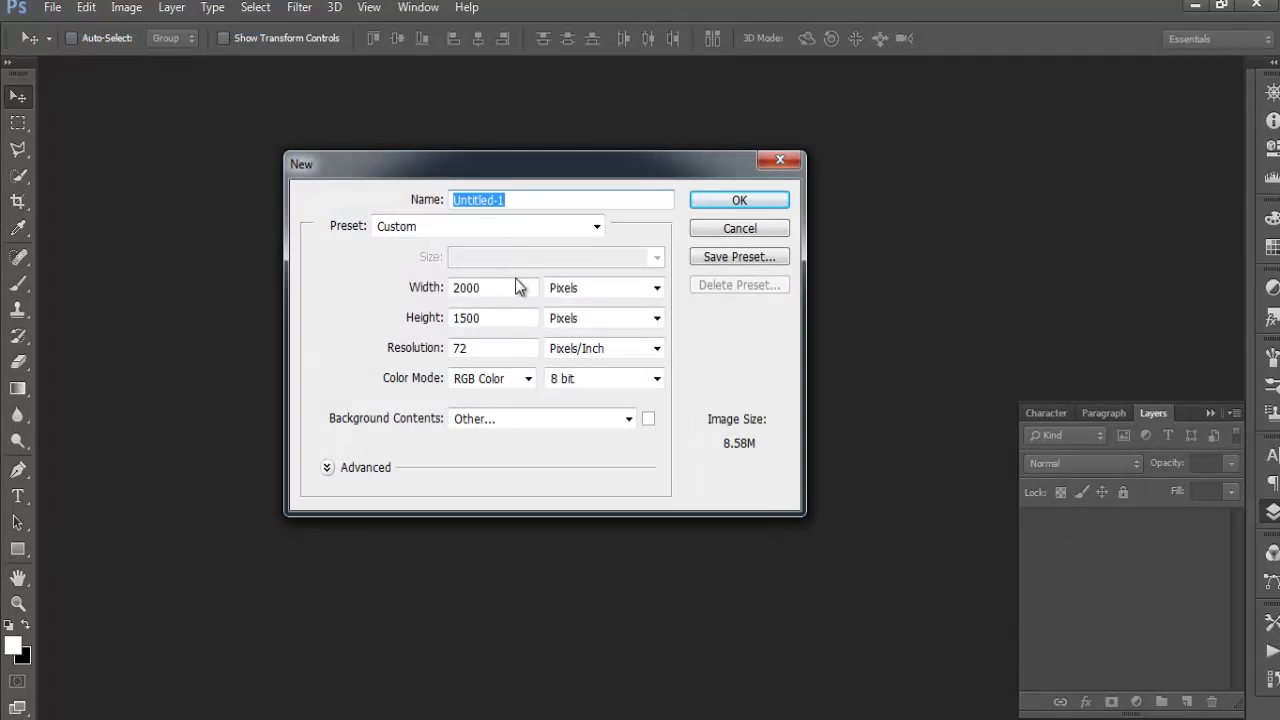
left_click(465, 287)
left_click(498, 316)
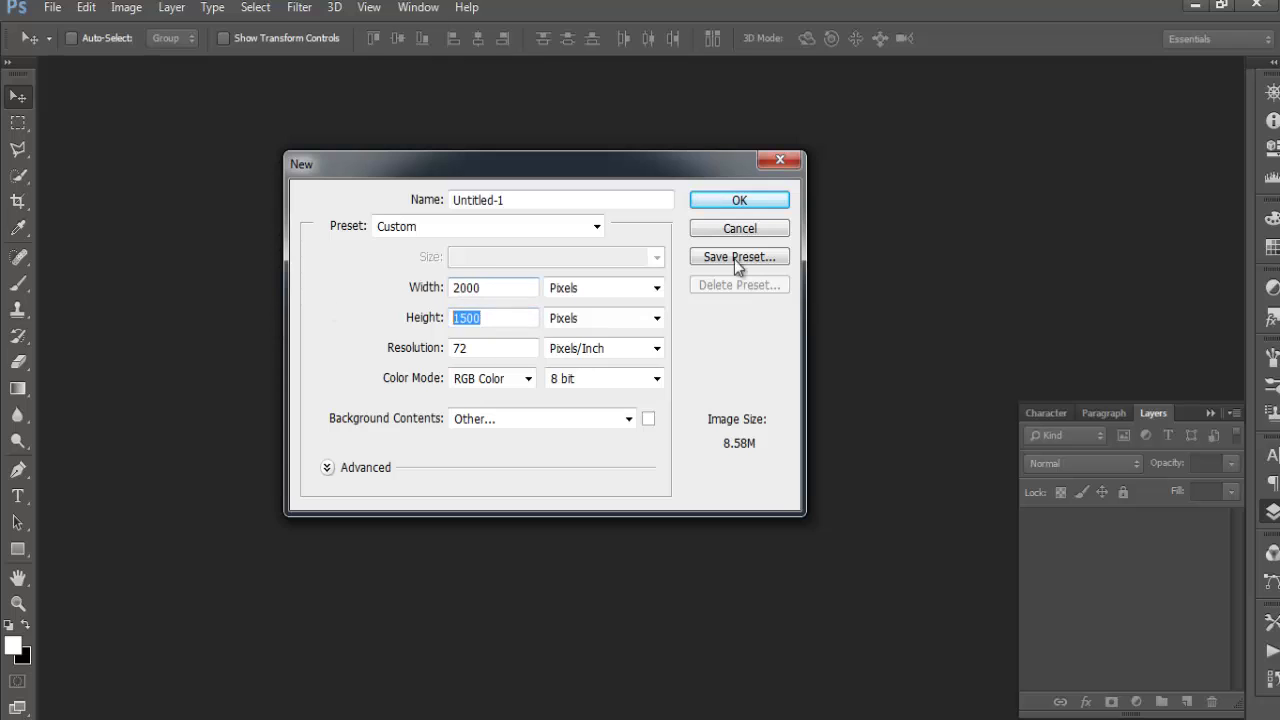
left_click(749, 207)
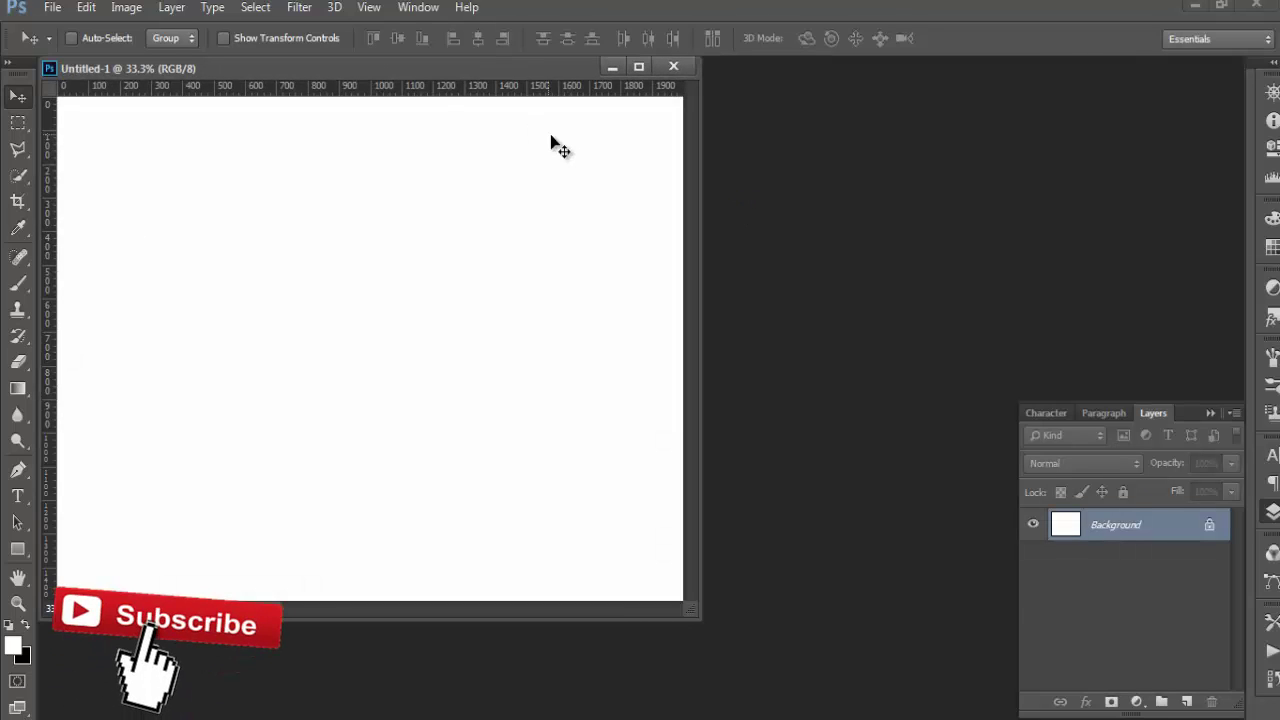
left_click_drag(401, 68, 621, 68)
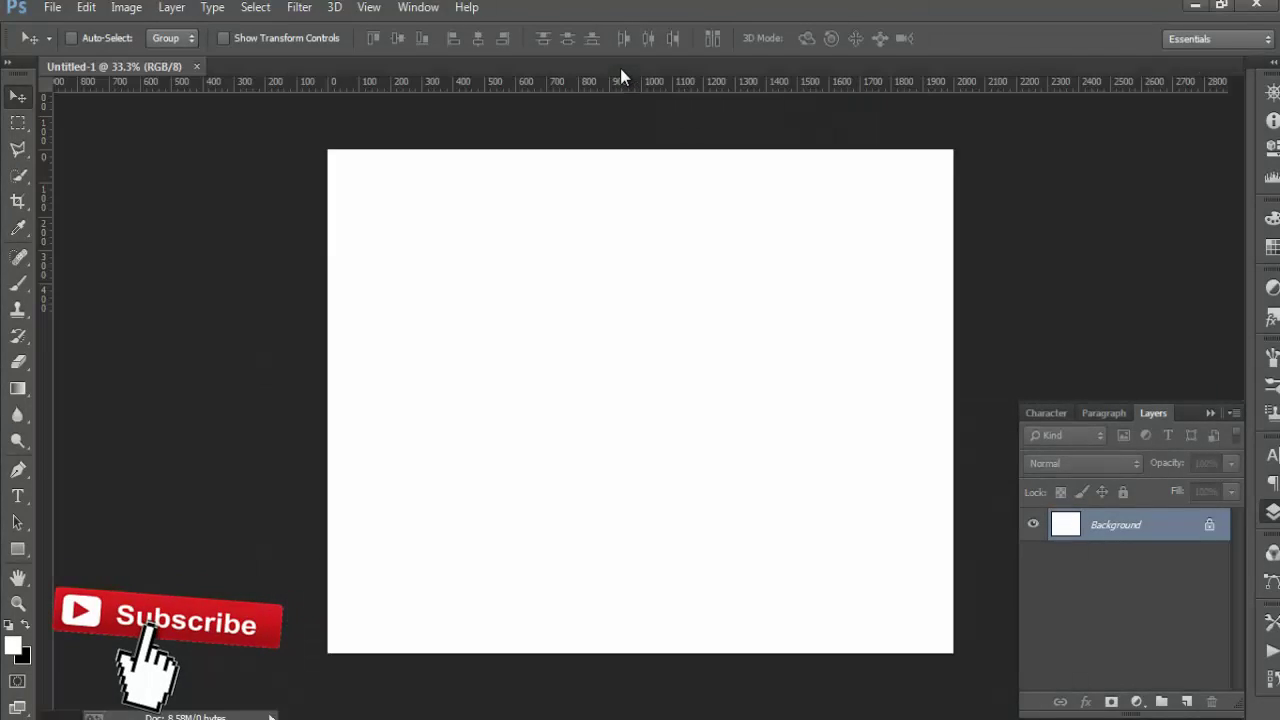
left_click(47, 9)
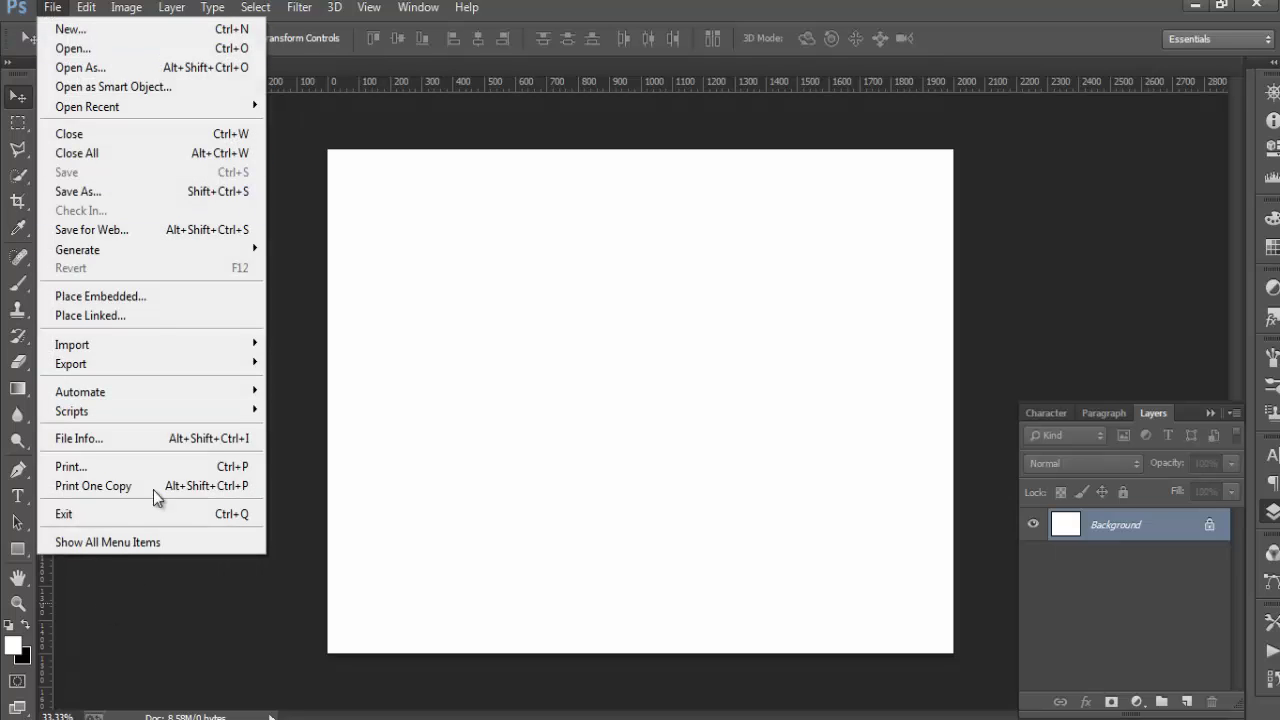
Place paper-1914901_1920 from Desktop > New folder (2) as an embedded layer
left_click(121, 301)
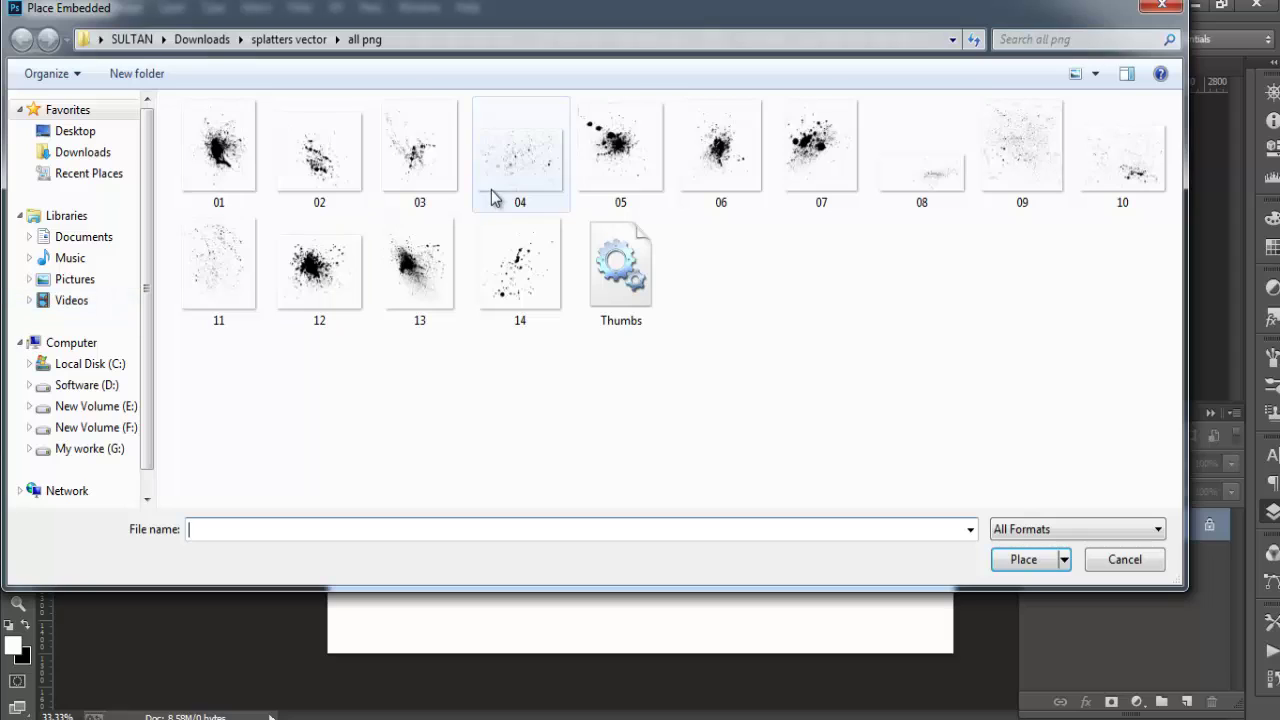
left_click(82, 131)
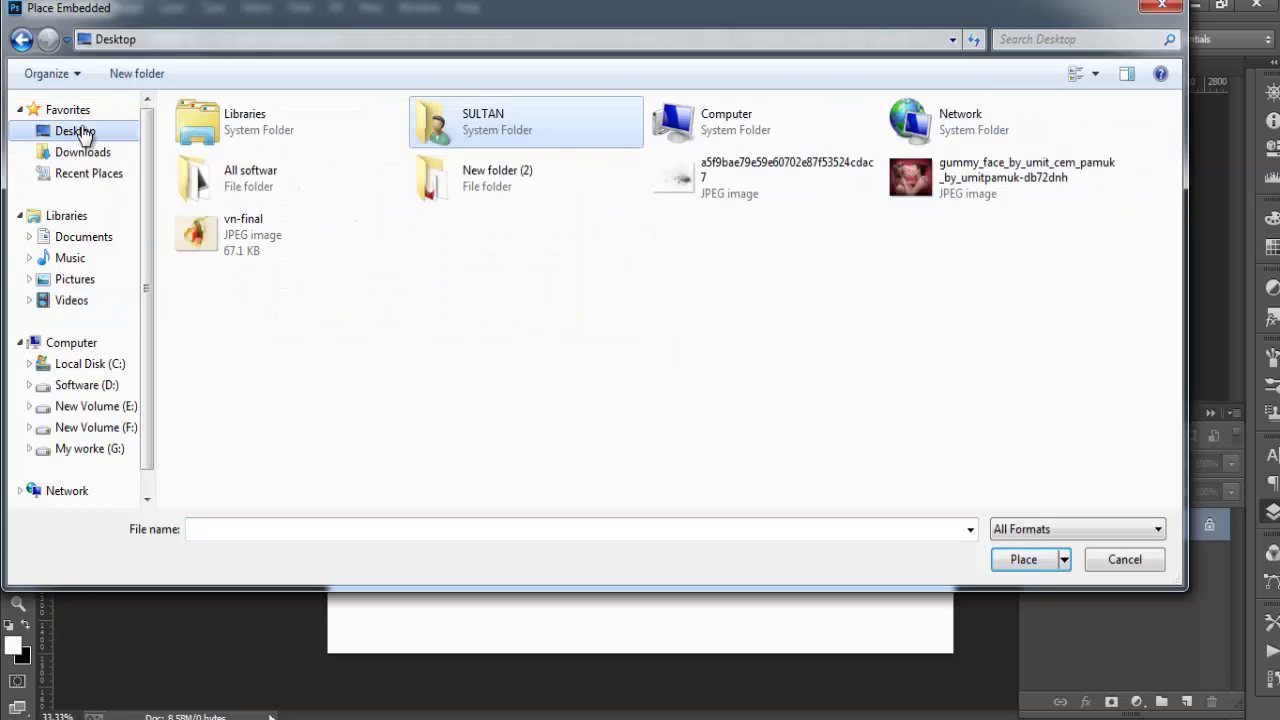
double_click(712, 132)
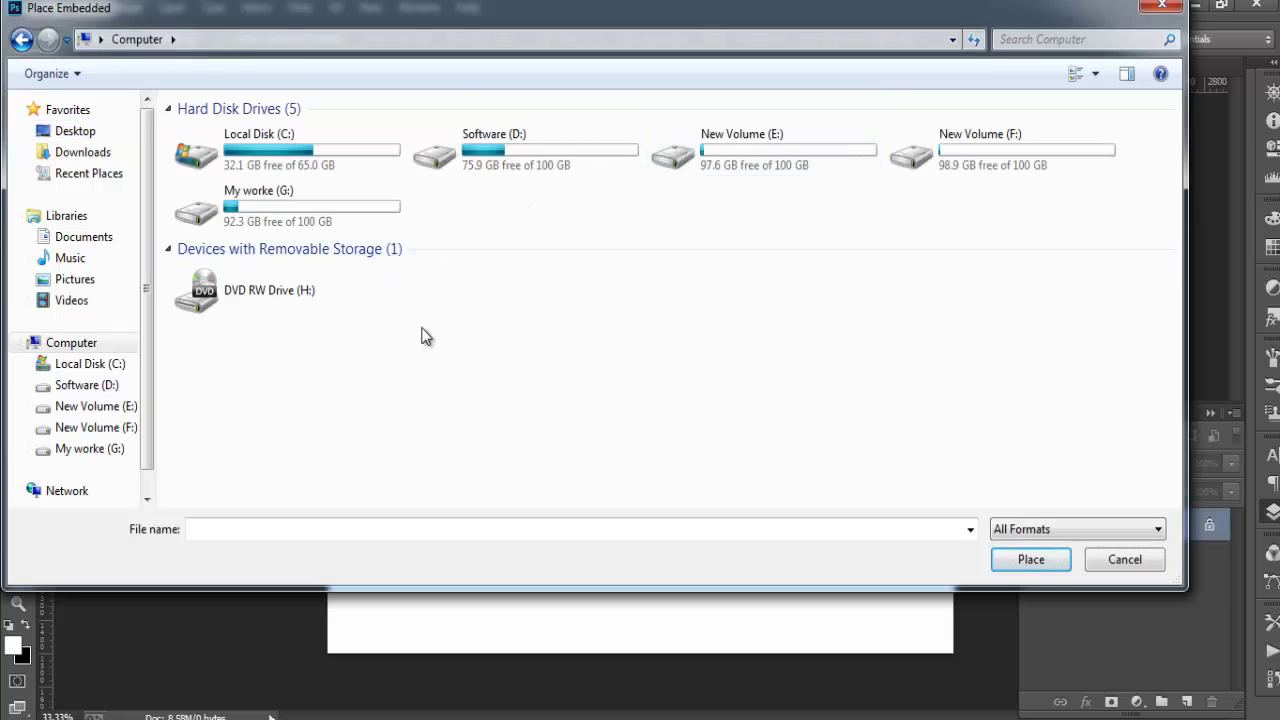
left_click(75, 133)
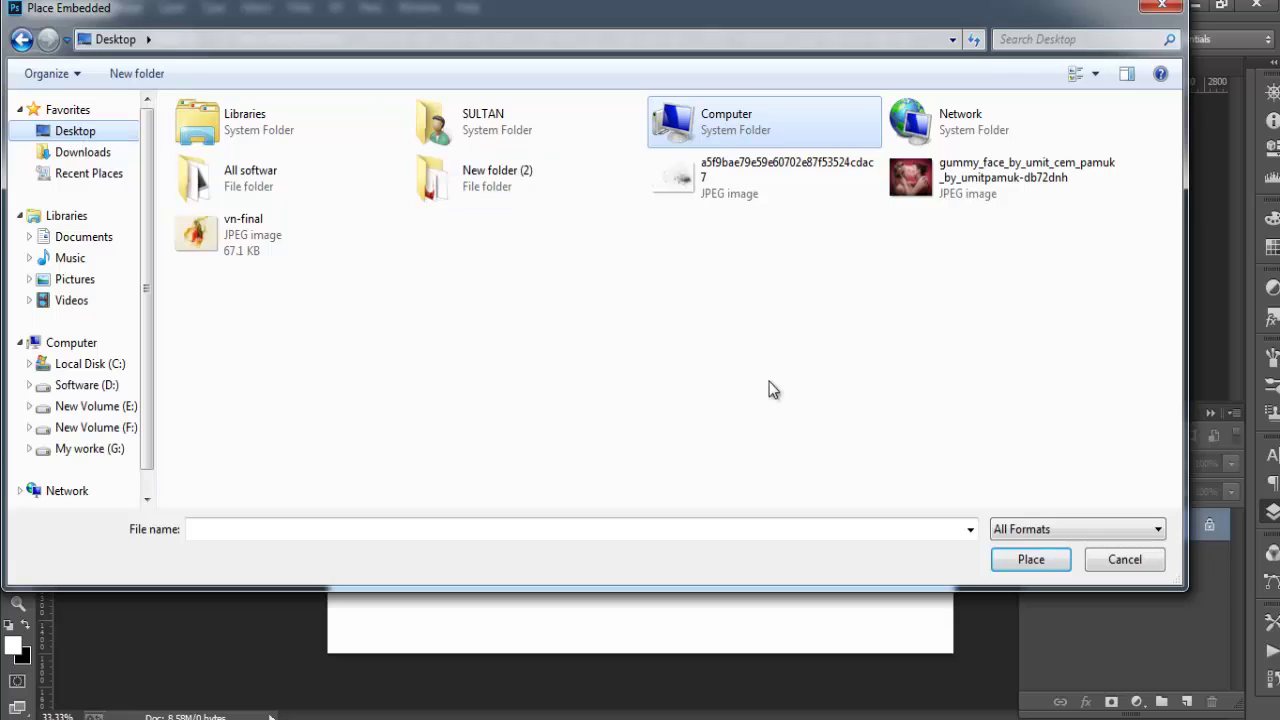
double_click(500, 190)
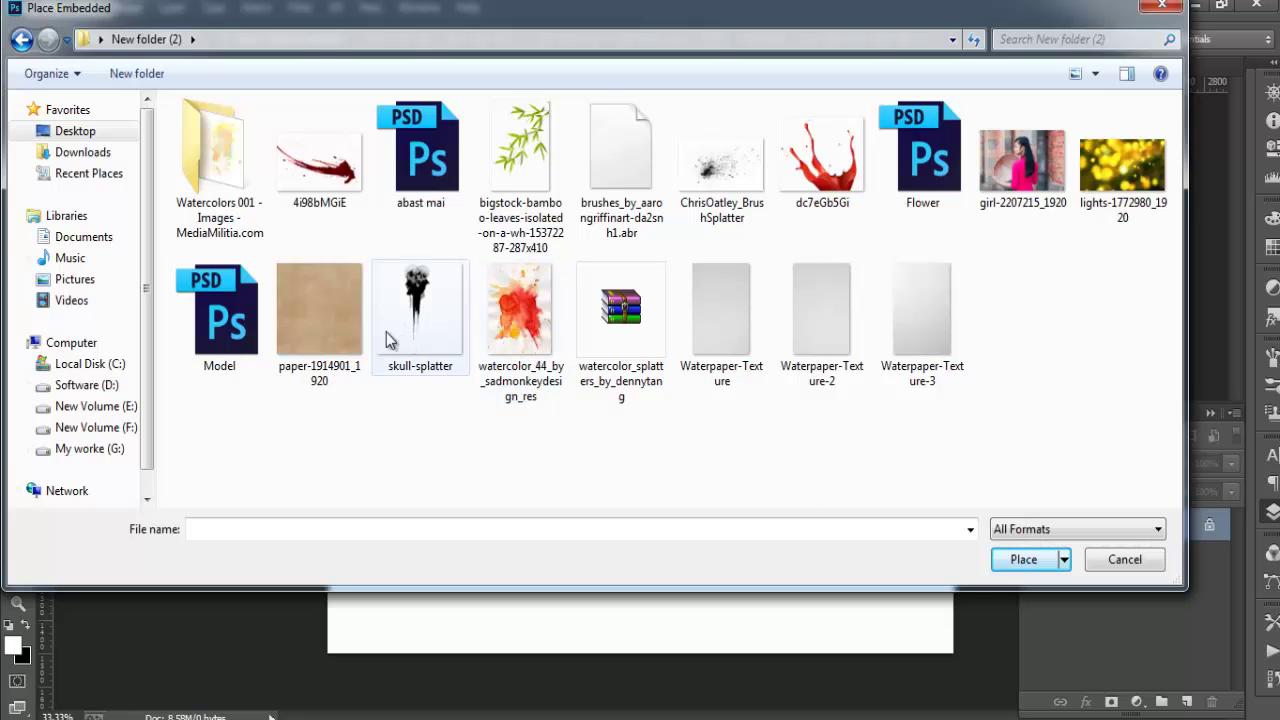
left_click(319, 310)
left_click(1028, 562)
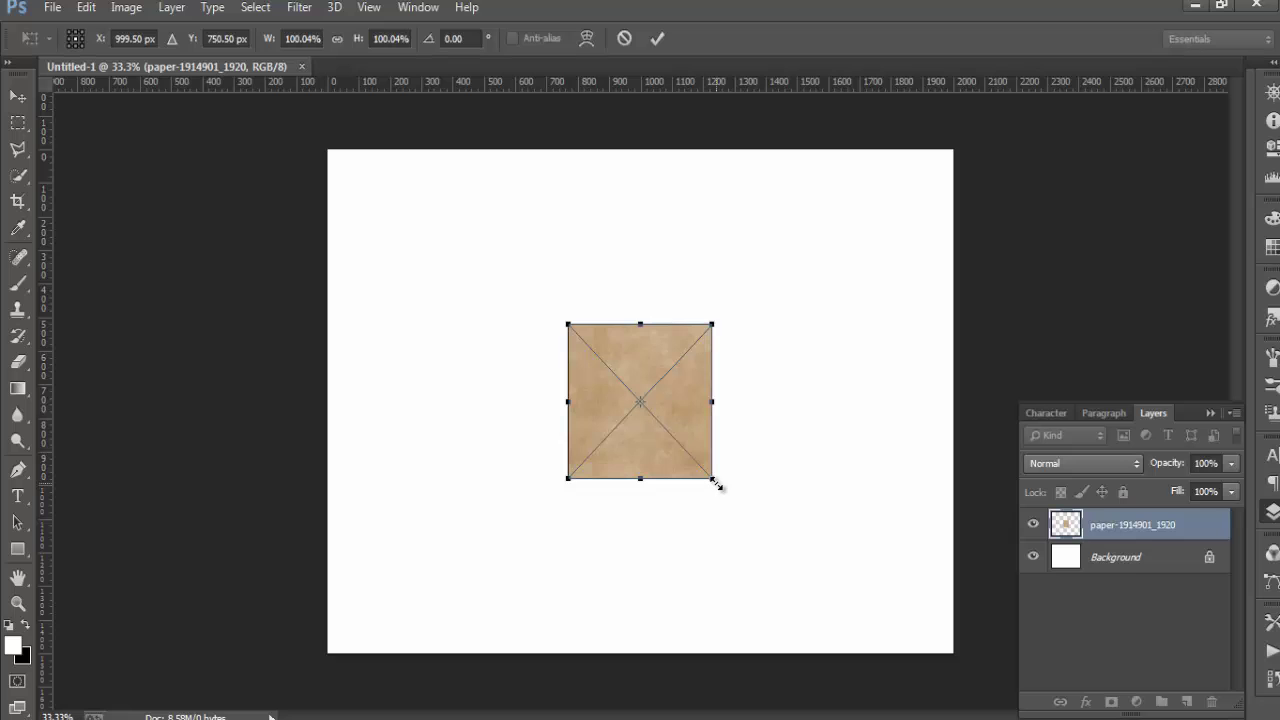
Scale the paper texture over the whole canvas, commit it, and set its opacity to 46%
left_click_drag(715, 485, 998, 692)
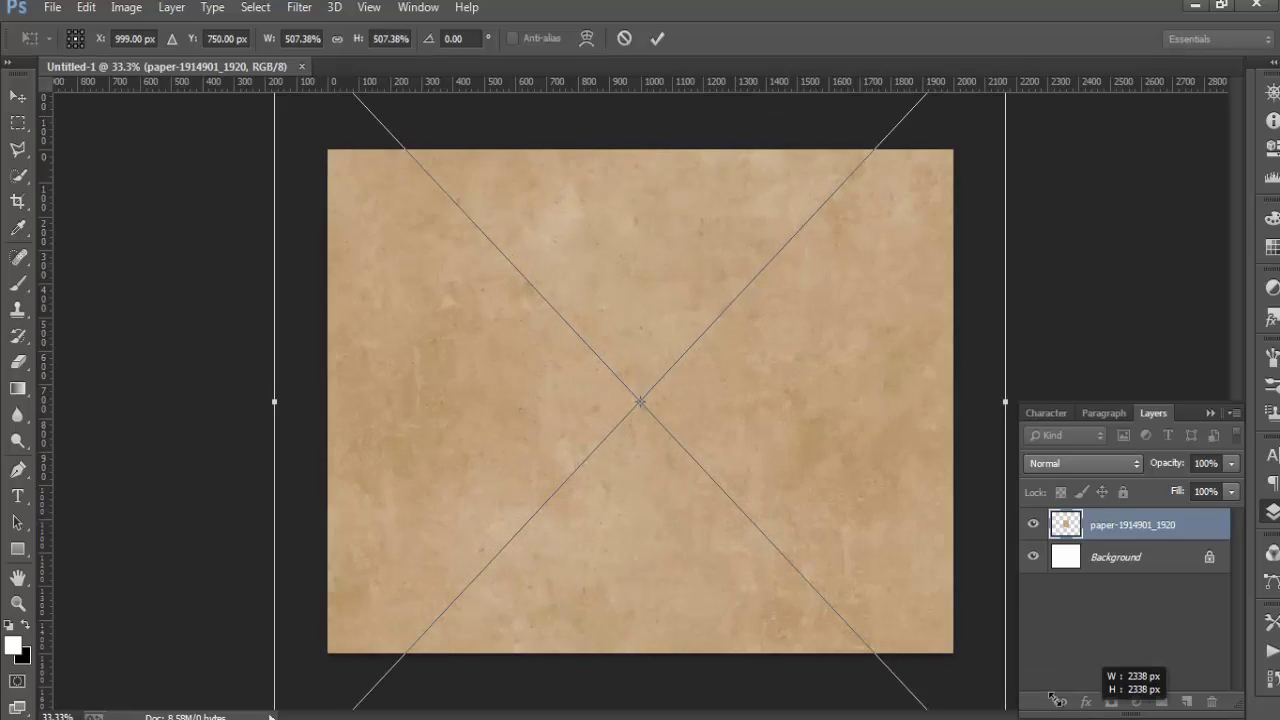
mouse_move(998, 692)
left_mouse_down()
mouse_move(900, 540)
mouse_move(1048, 674)
left_mouse_up()
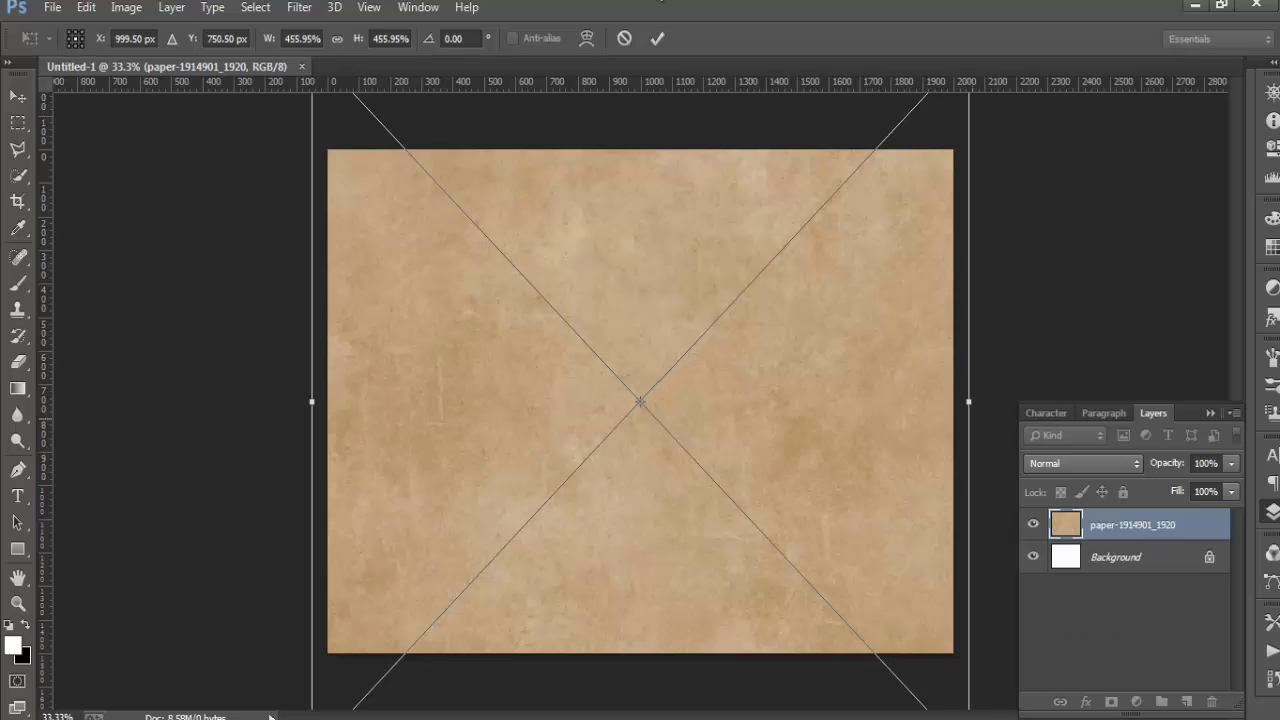
left_click(657, 36)
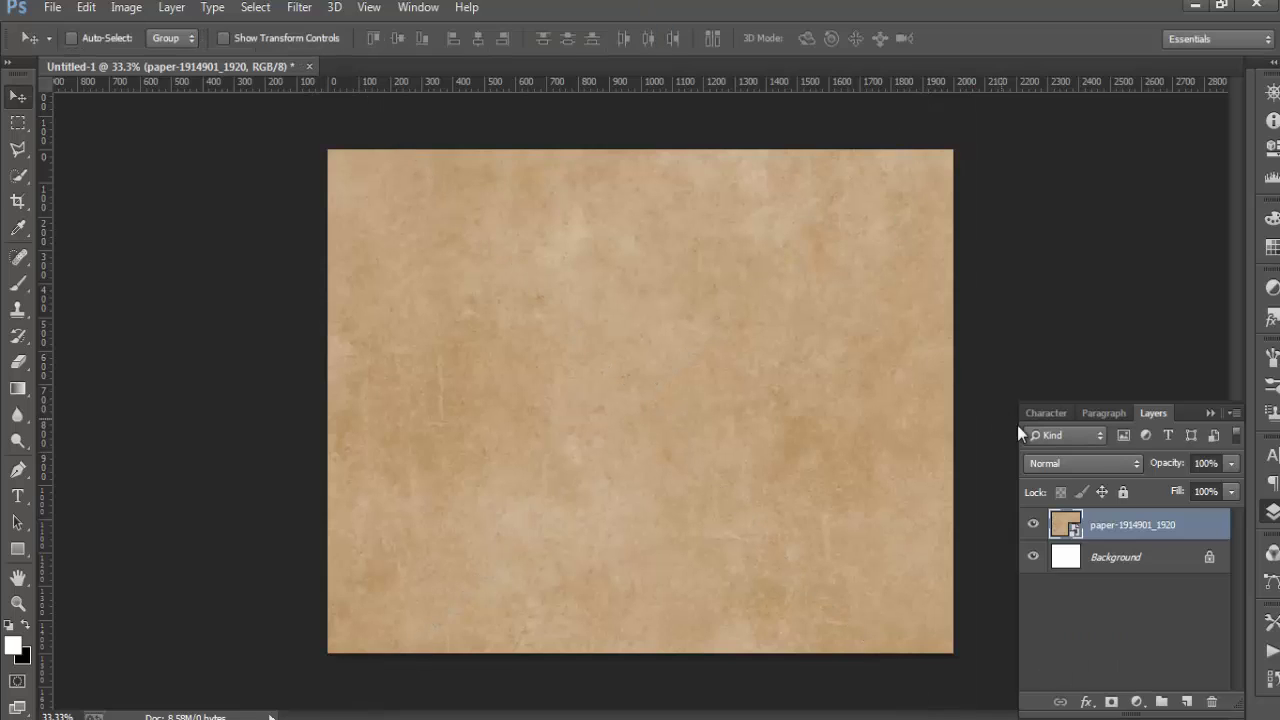
left_click(1231, 463)
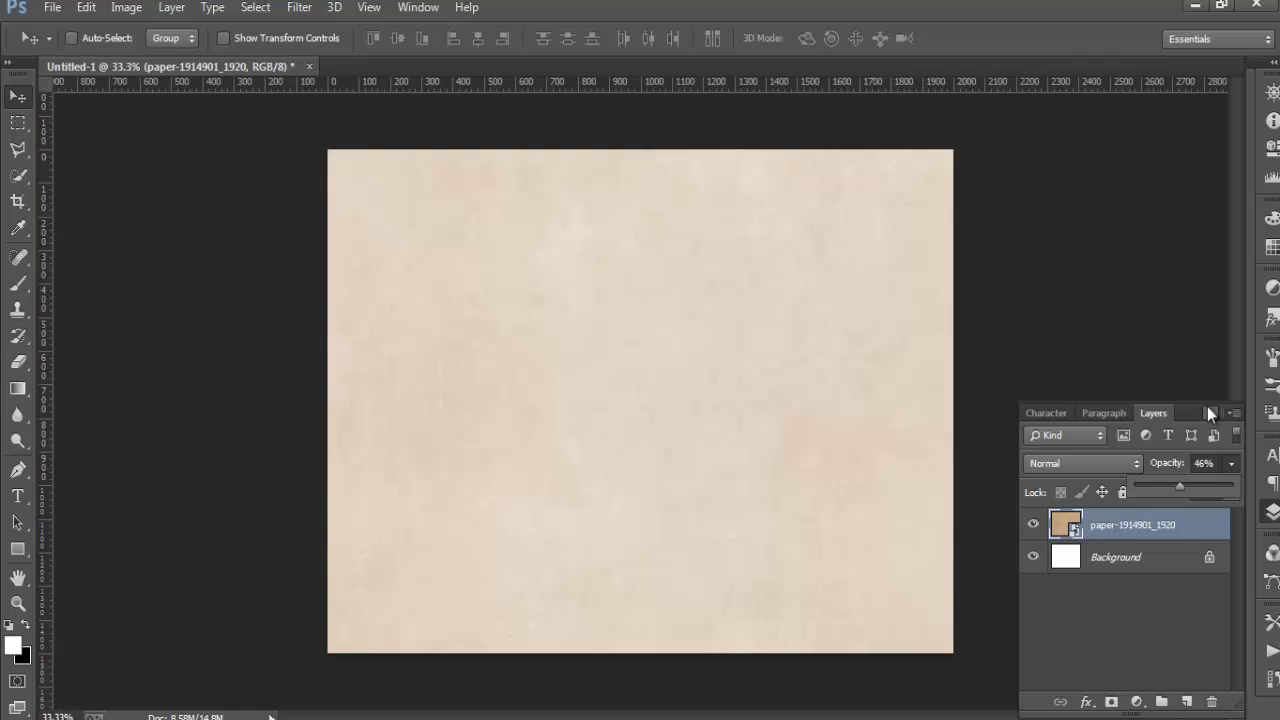
Rasterize the paper-1914901_1920 layer
left_click(1122, 568)
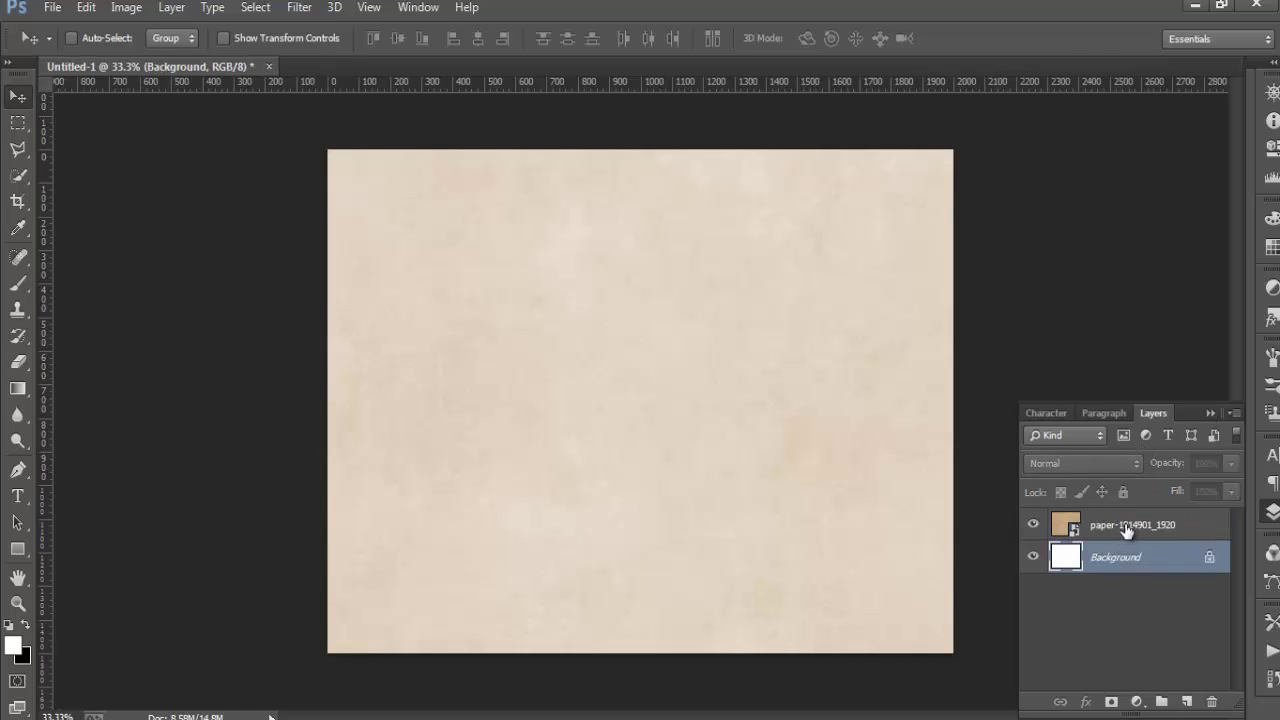
right_click(1127, 530)
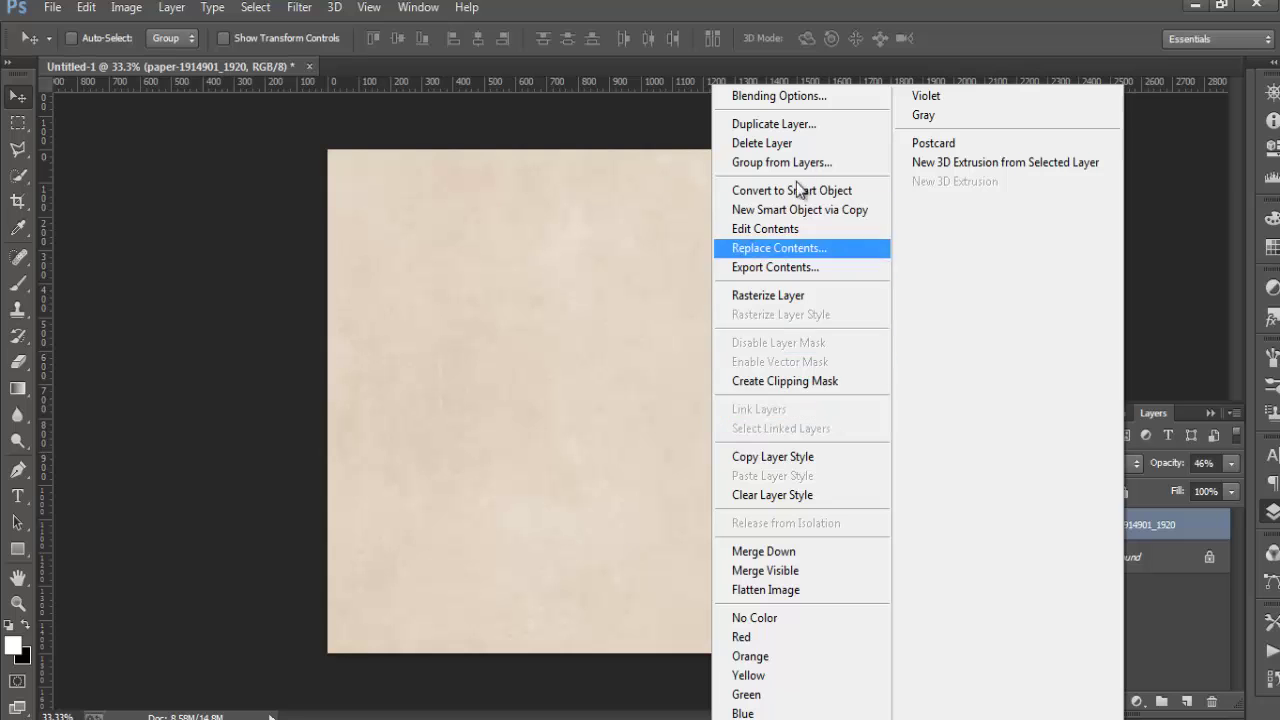
left_click(772, 294)
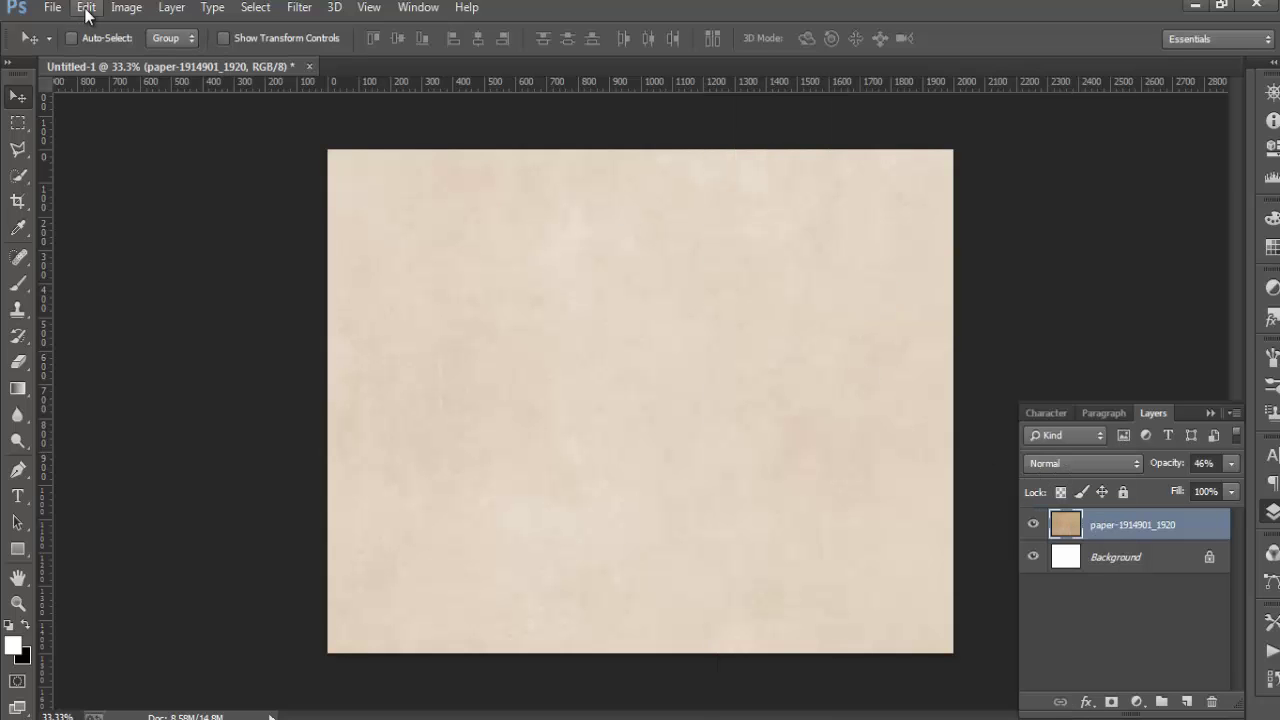
left_click(52, 7)
left_click(115, 295)
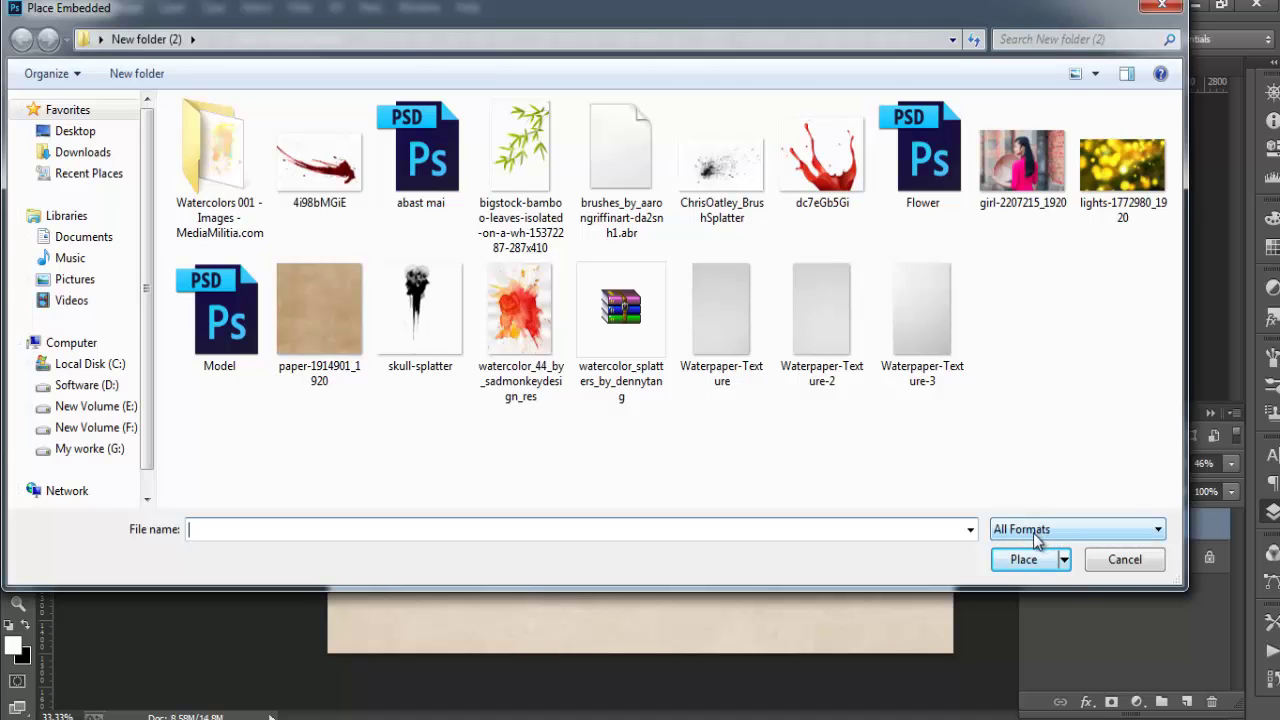
left_click(1124, 559)
Add a Hue/Saturation adjustment clipped to the paper layer with Saturation -40
left_click(1136, 702)
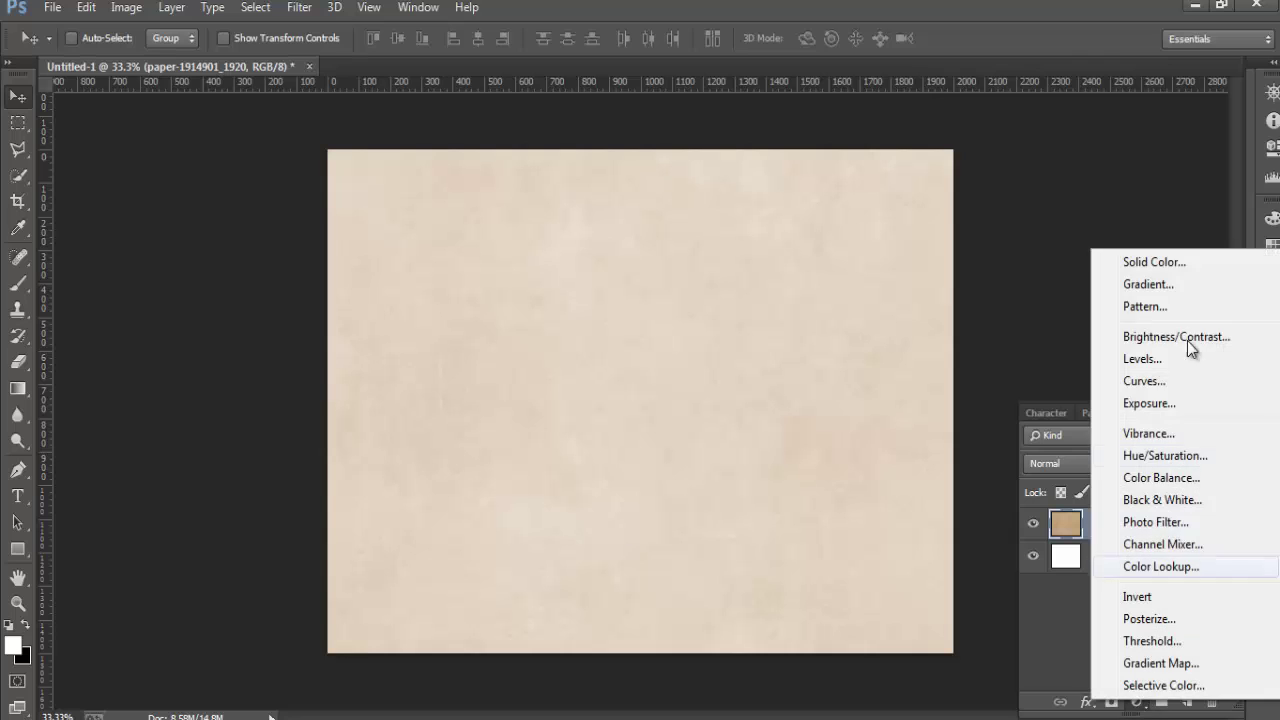
left_click(1165, 457)
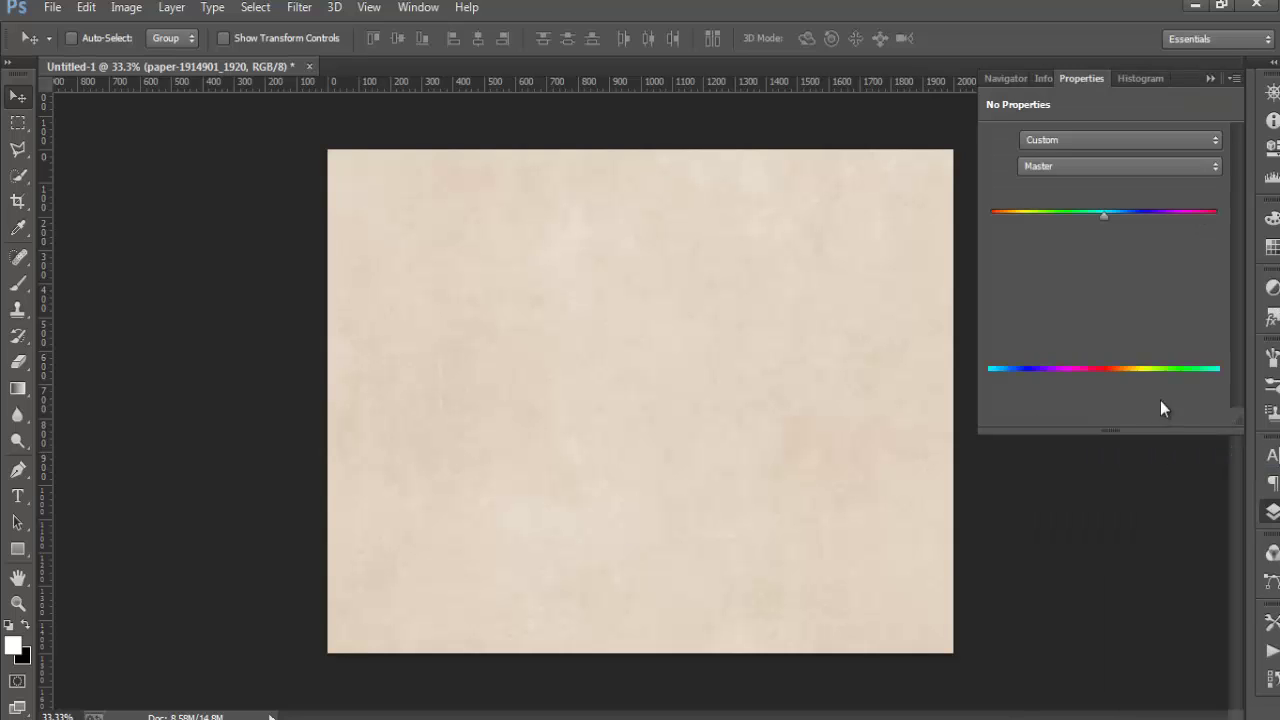
left_click(1097, 419)
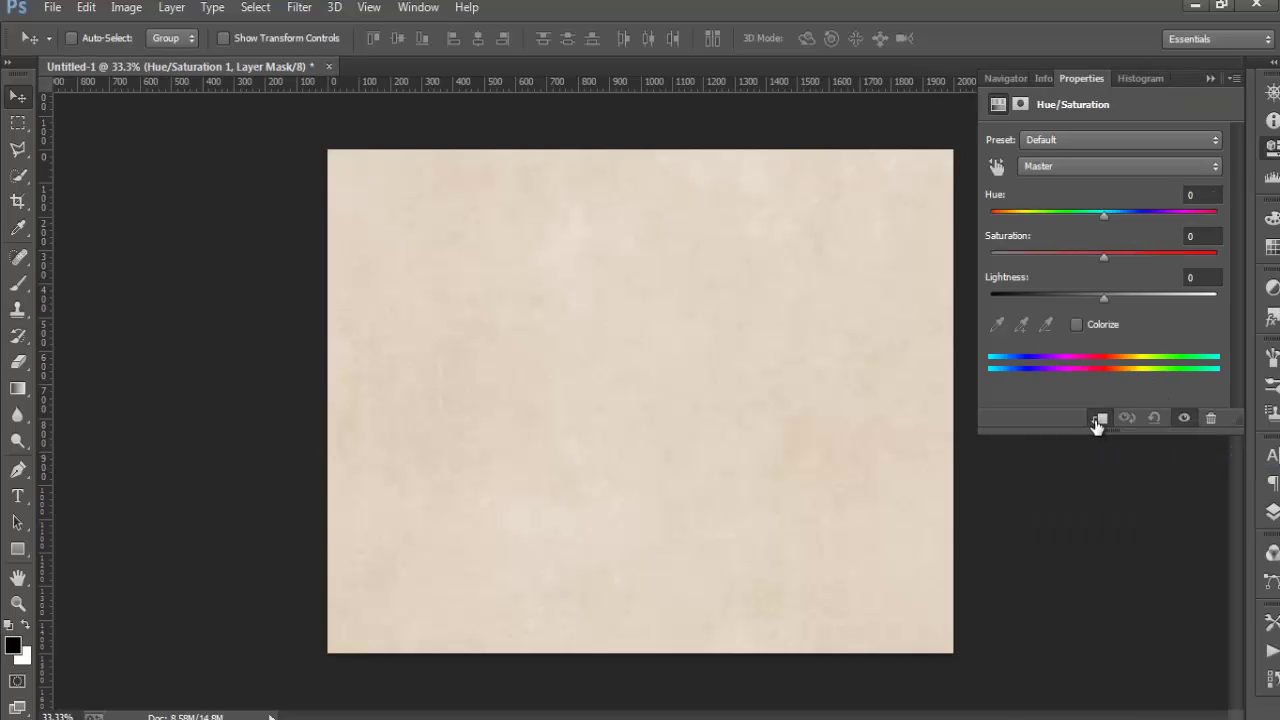
mouse_move(1104, 254)
left_mouse_down()
mouse_move(1059, 256)
mouse_move(1082, 255)
left_mouse_up()
left_click(1271, 147)
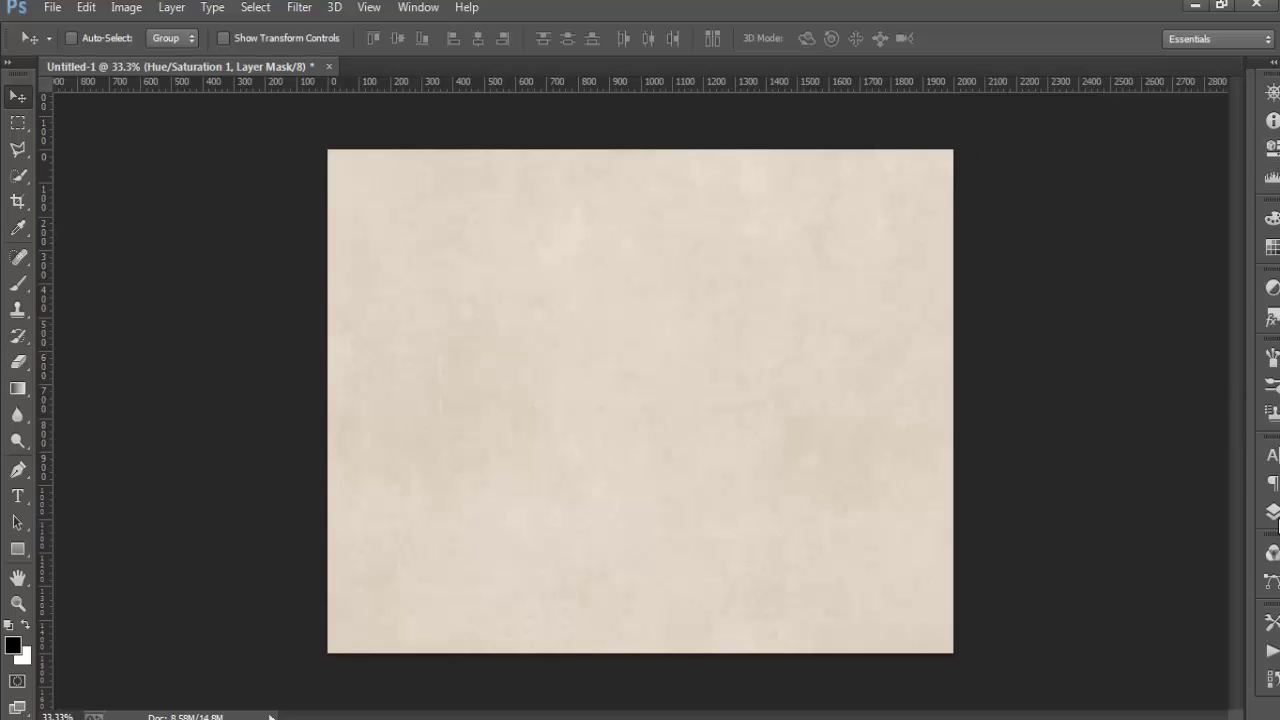
left_click(1271, 511)
Place Watercolors_V1_1030 from the Watercolors 001 folder as an embedded layer
left_click(55, 10)
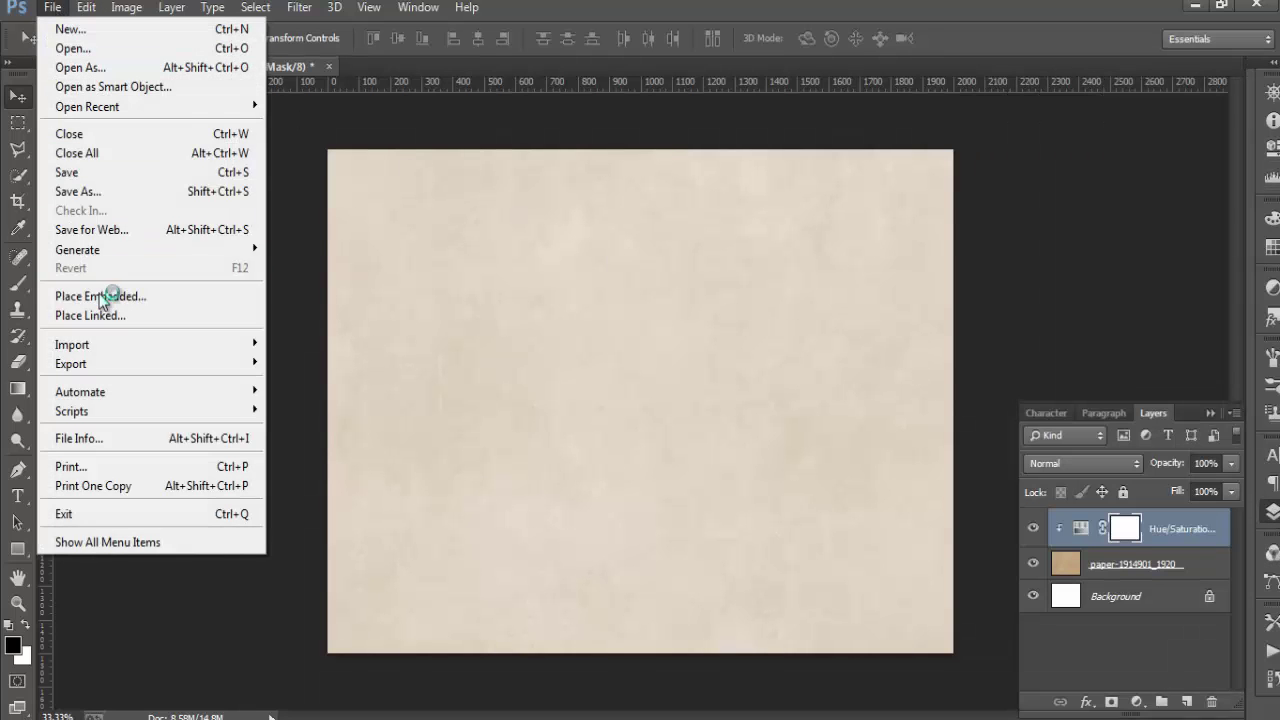
left_click(104, 298)
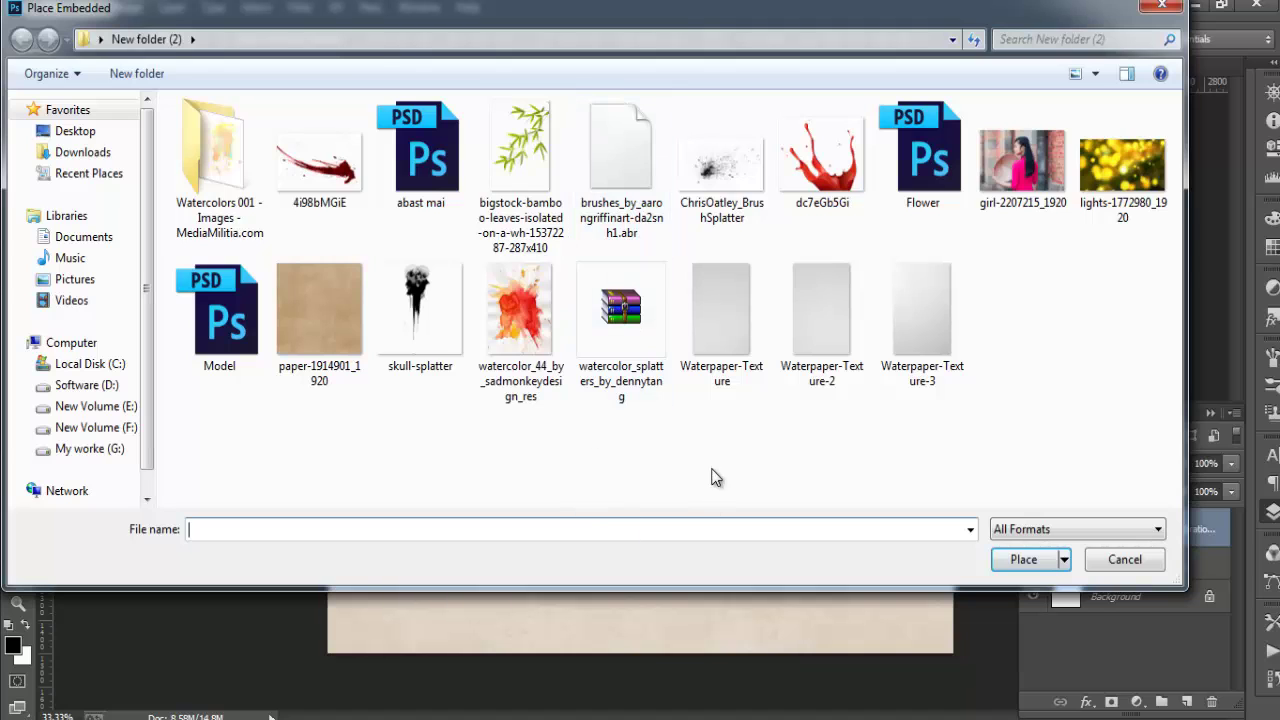
double_click(236, 168)
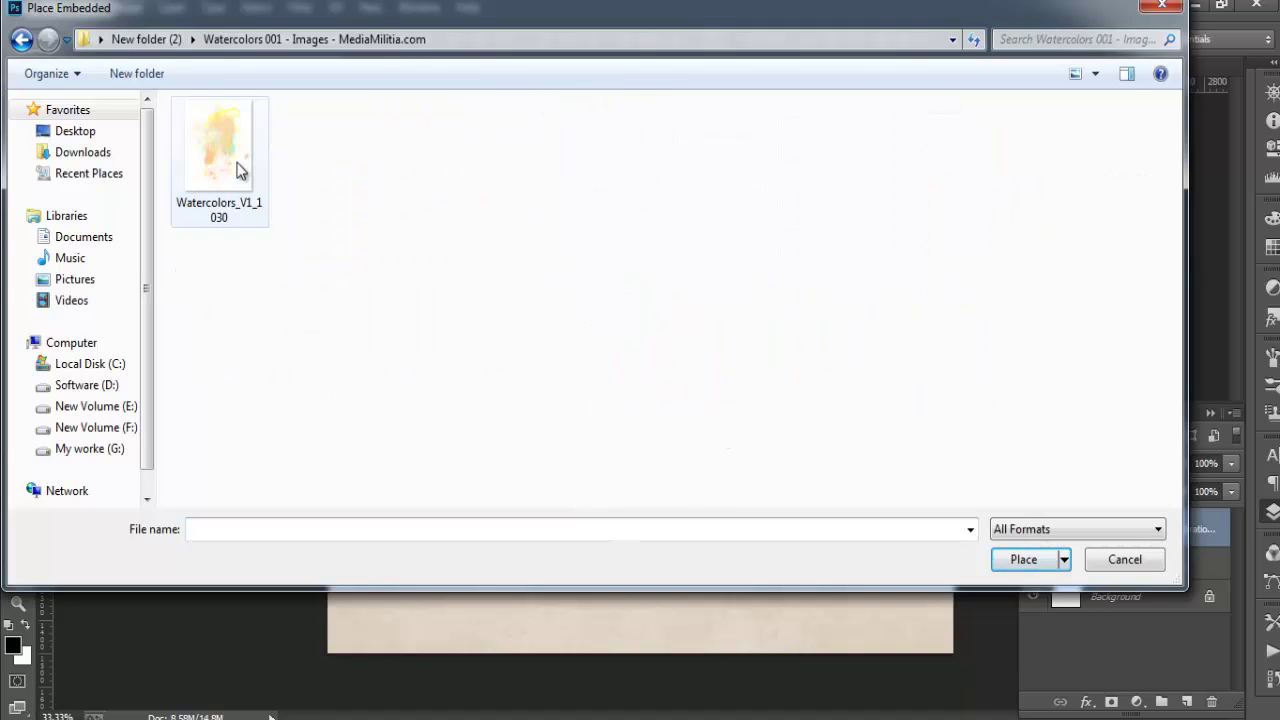
left_click(192, 165)
left_click(1024, 566)
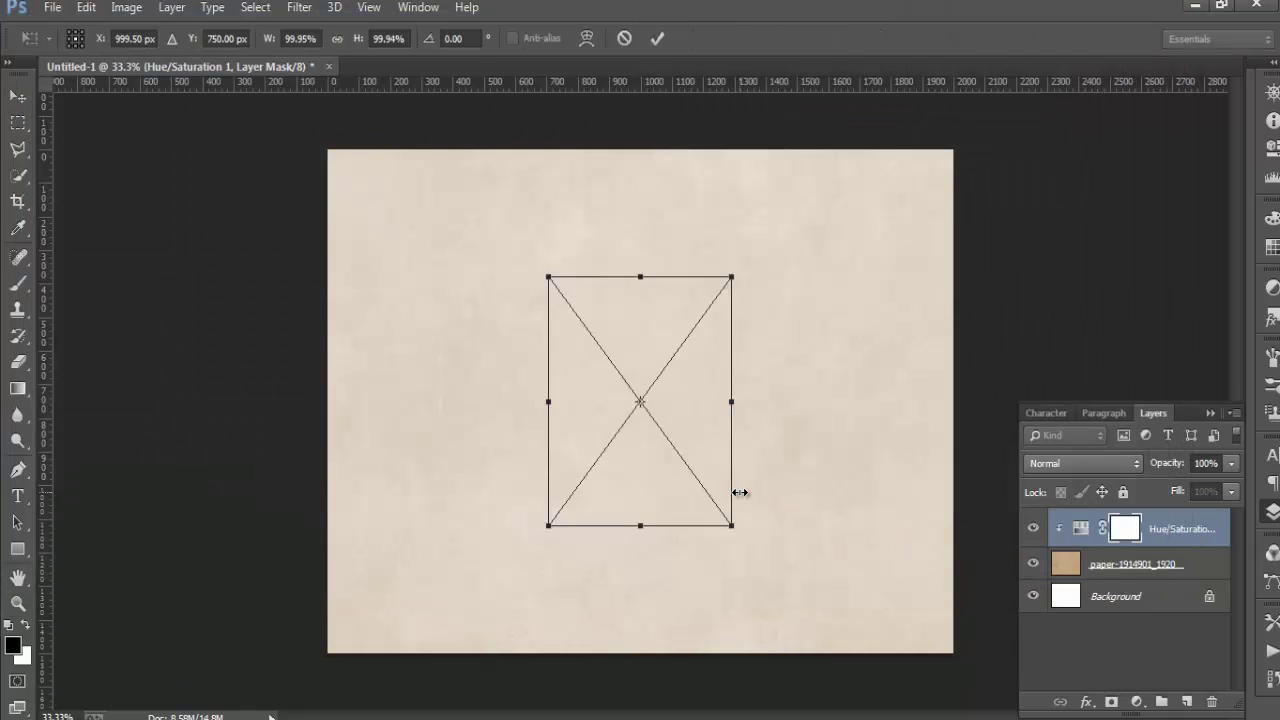
Rotate the watercolor 90° and scale it up to cover most of the canvas
left_click_drag(758, 272, 789, 522)
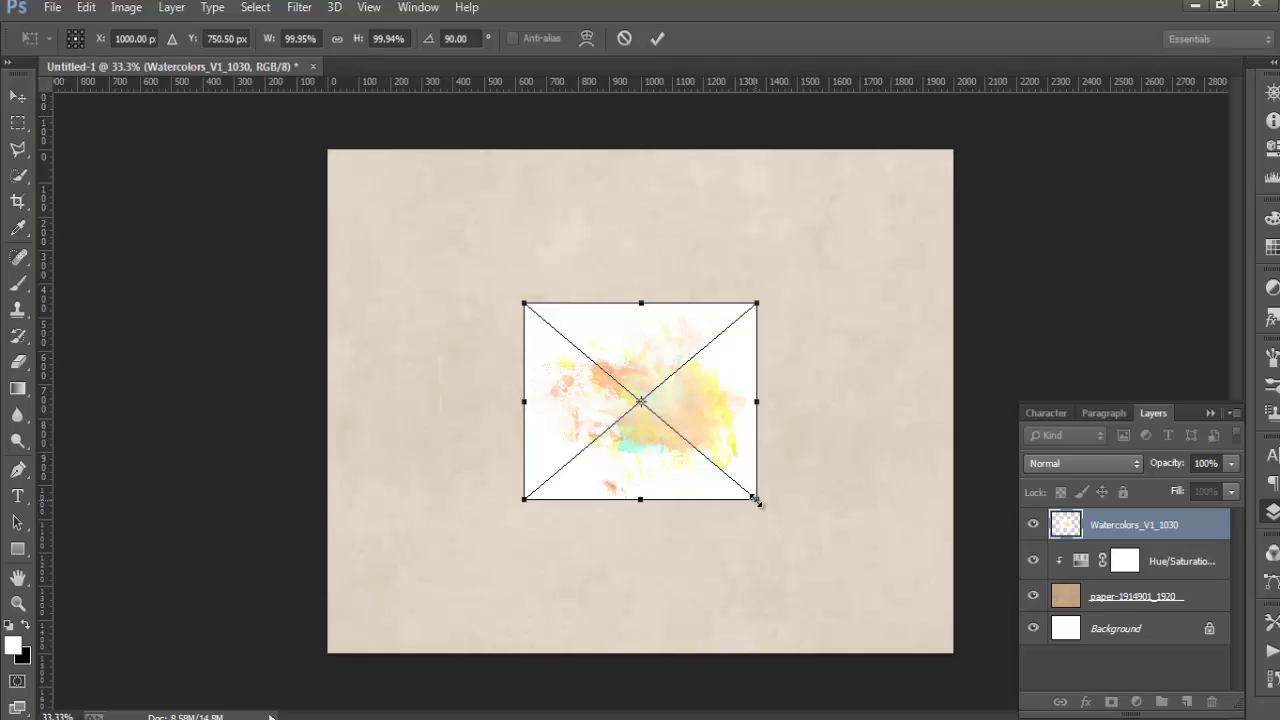
mouse_move(757, 500)
left_mouse_down()
mouse_move(840, 563)
mouse_move(926, 676)
mouse_move(960, 671)
left_mouse_up()
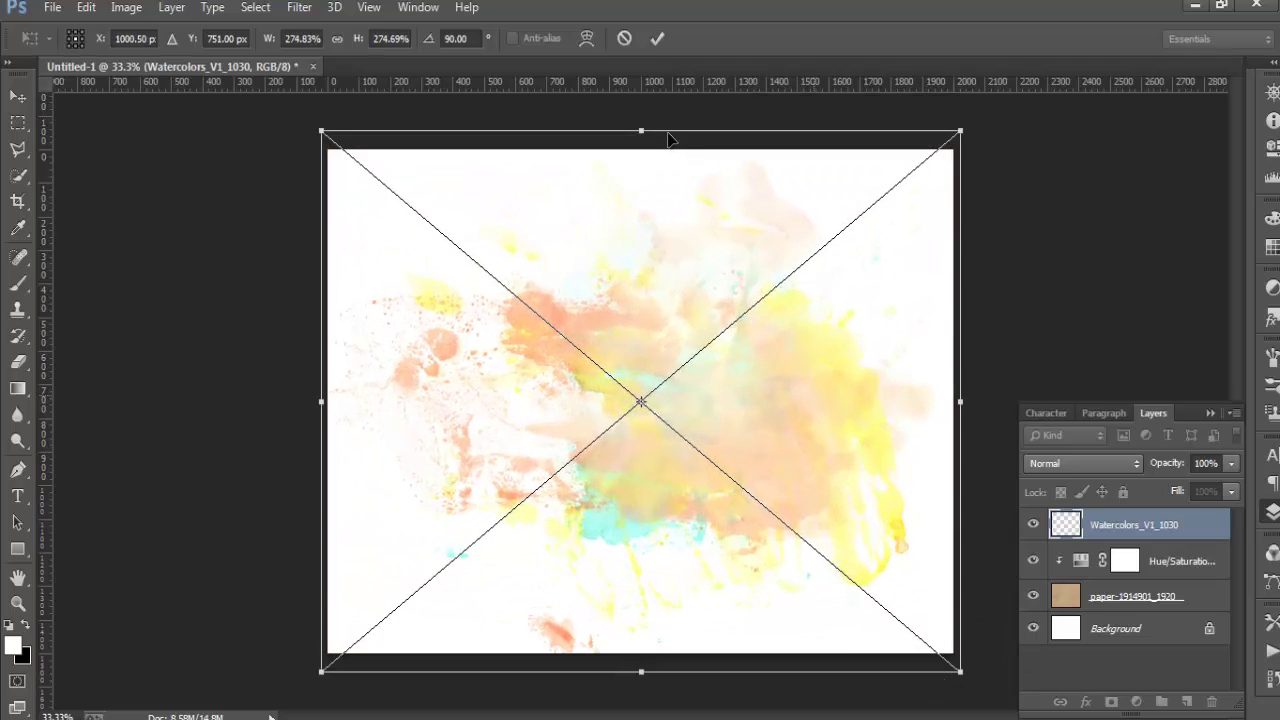
left_click(657, 38)
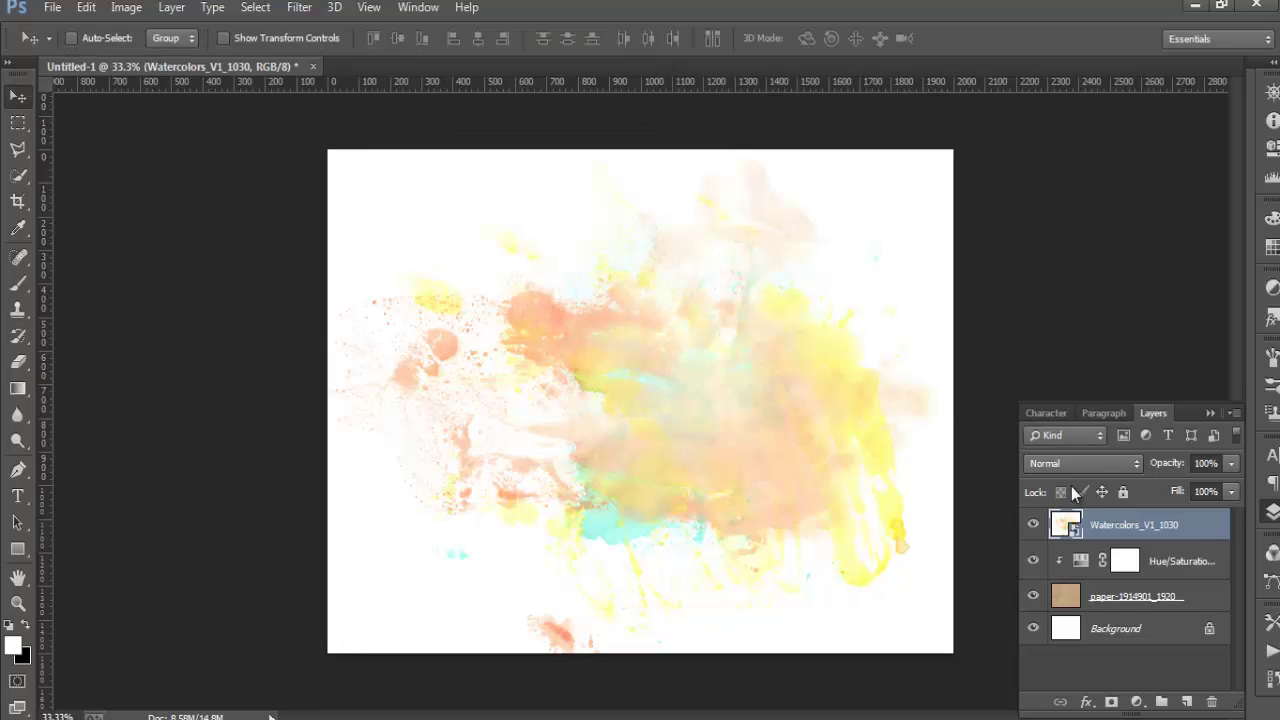
left_click(1072, 464)
Set the watercolor layer to Multiply and lower its opacity to 45%
left_click(1040, 64)
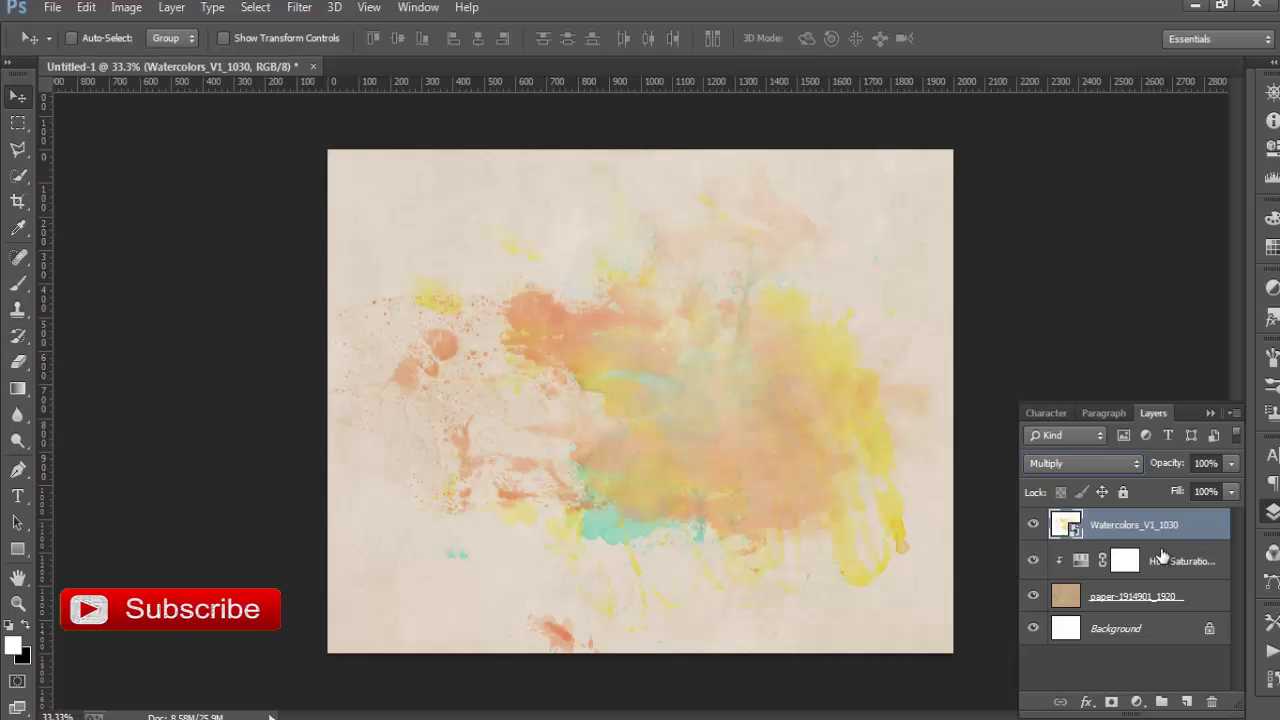
left_click(1130, 598)
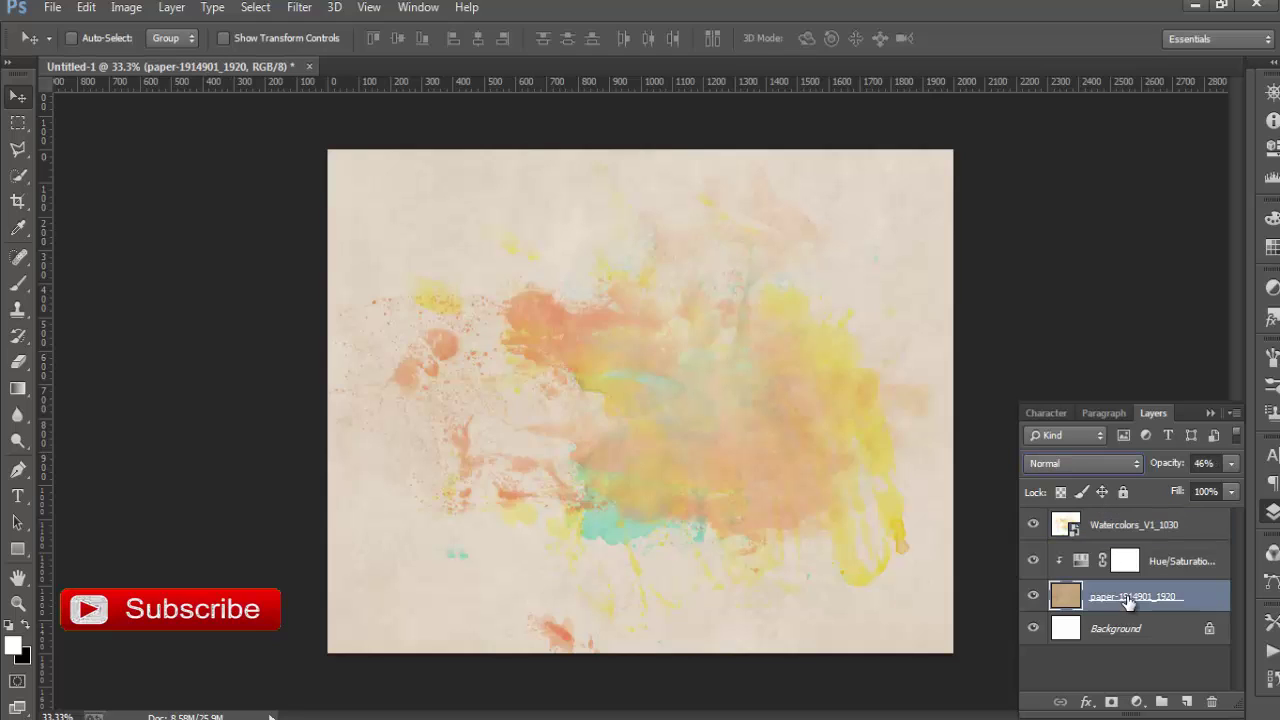
left_click(1152, 527)
left_click(1233, 465)
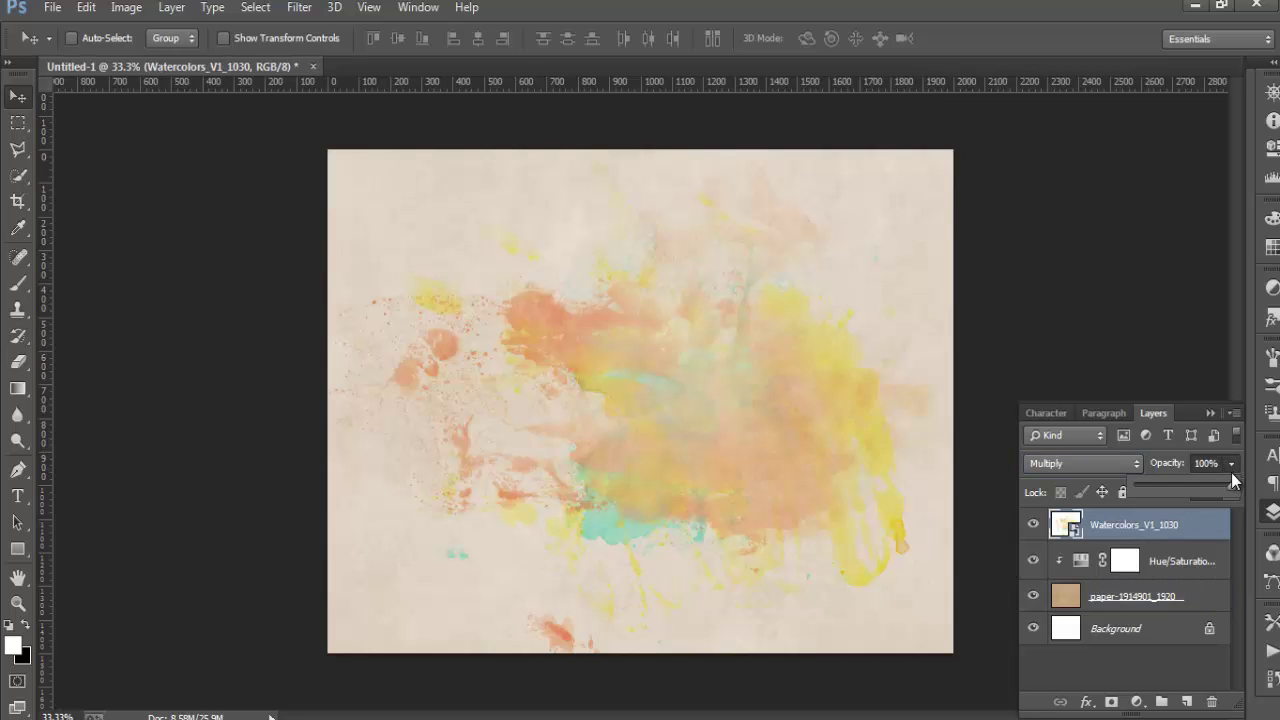
left_click_drag(1197, 485, 1176, 491)
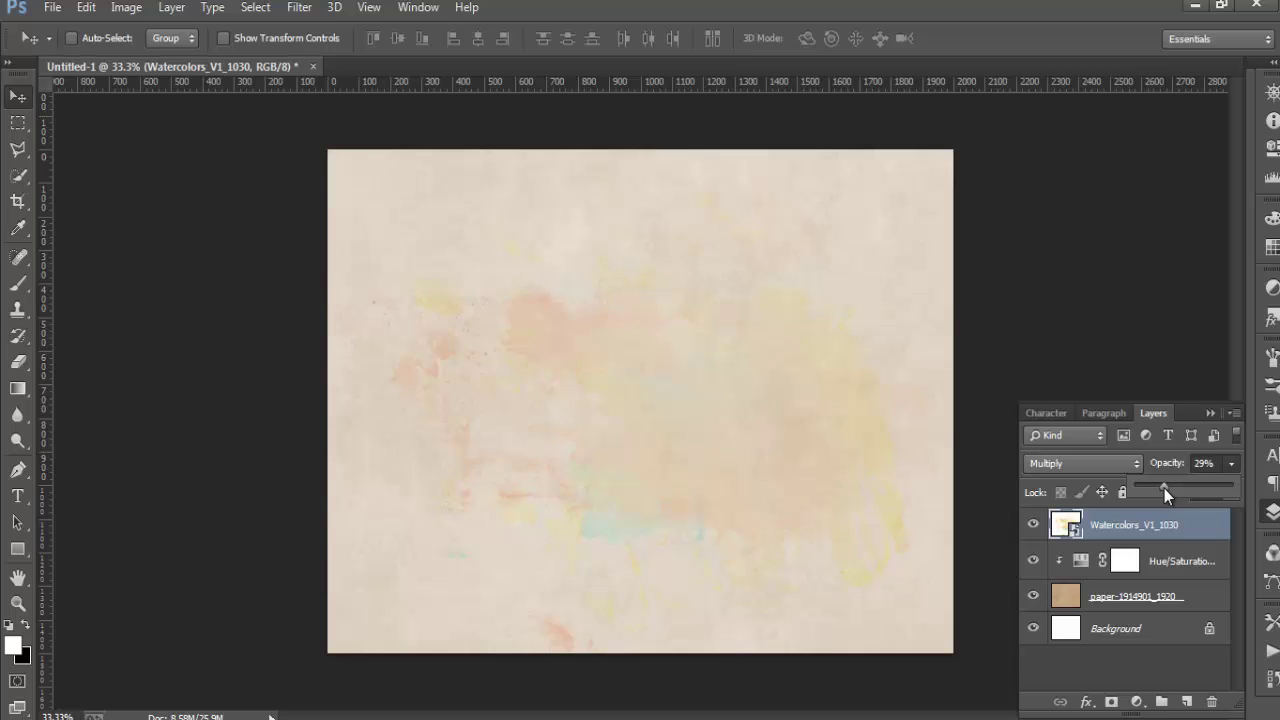
Lower the paper texture layer's opacity to 36%
left_click(1142, 604)
left_click(1140, 598)
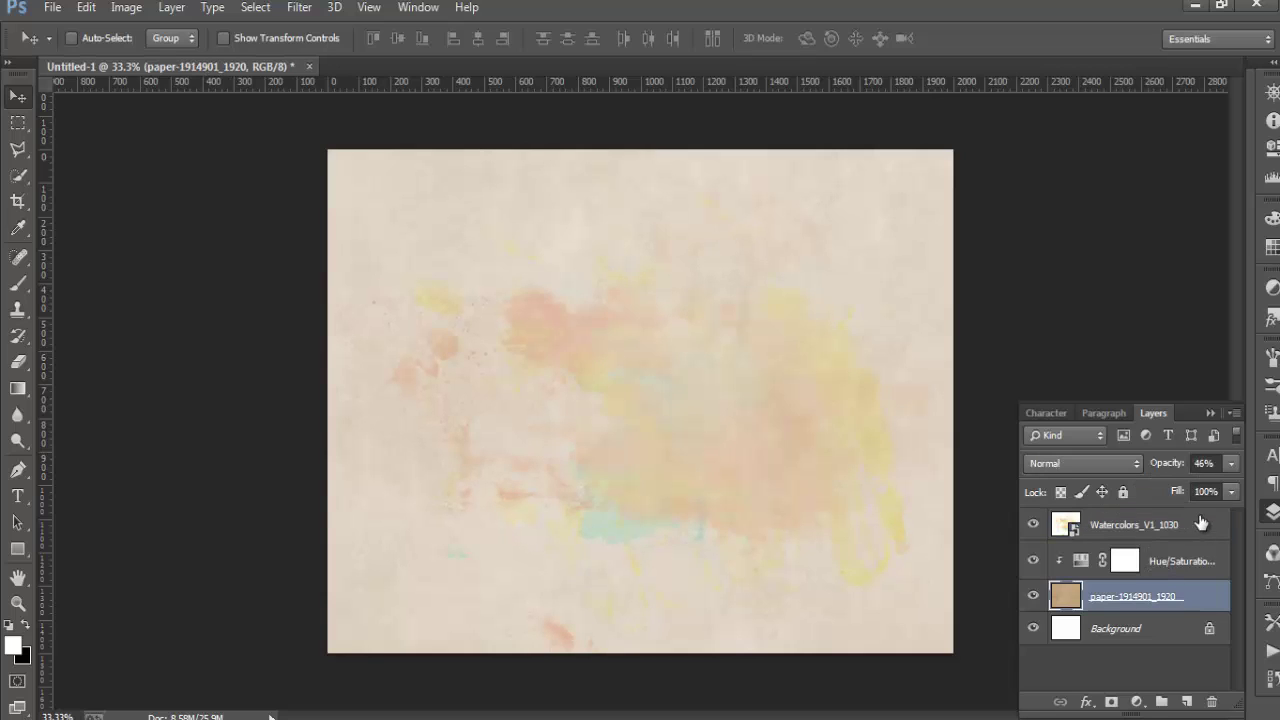
left_click(1226, 466)
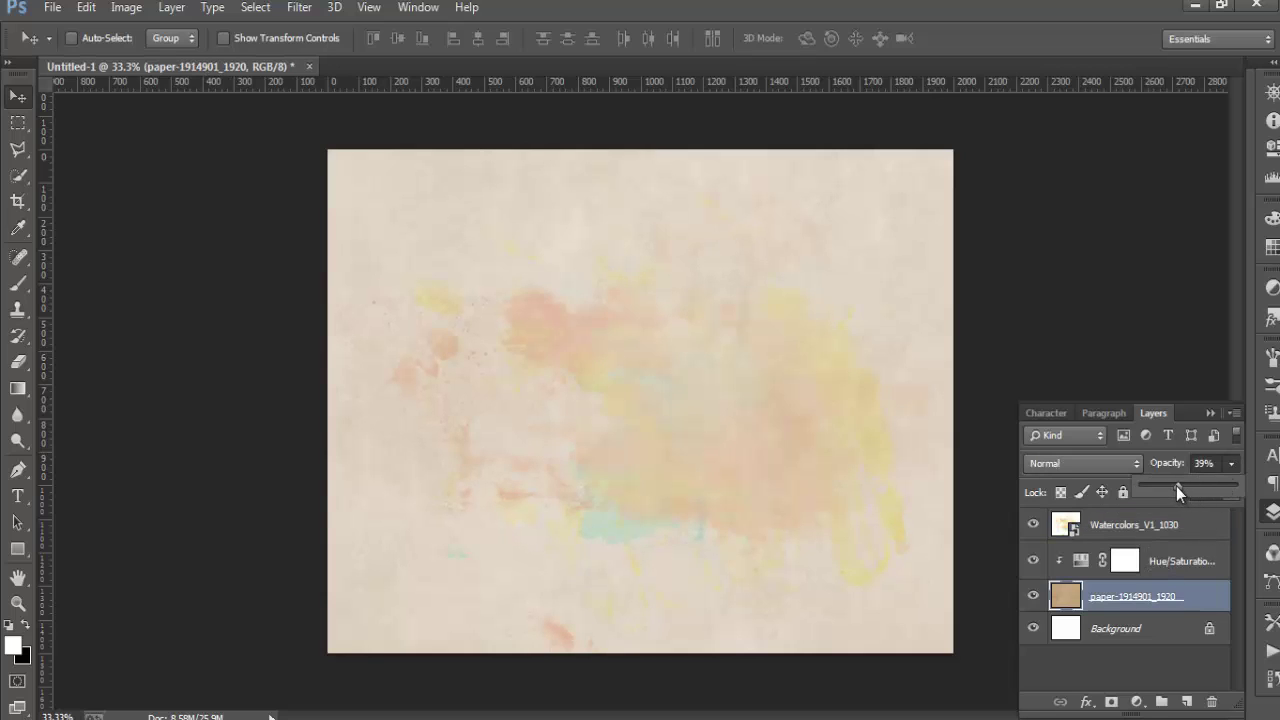
left_click_drag(1176, 490, 1173, 490)
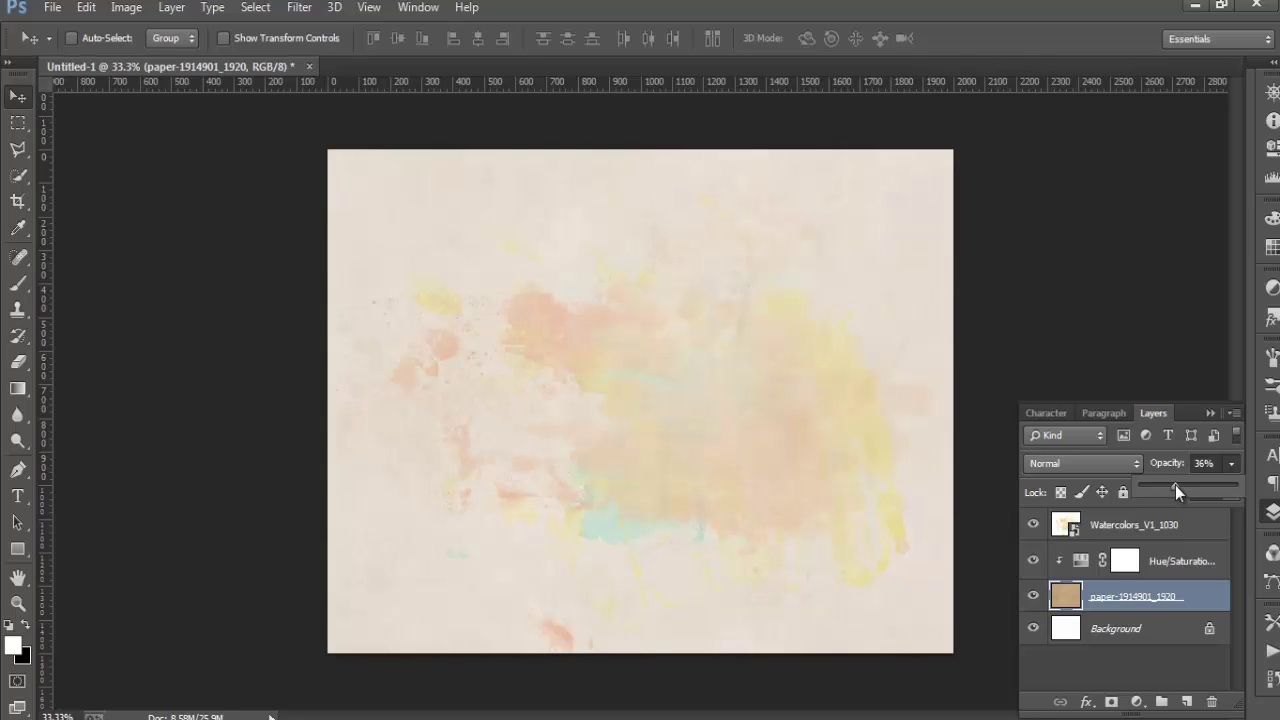
left_click(1157, 567)
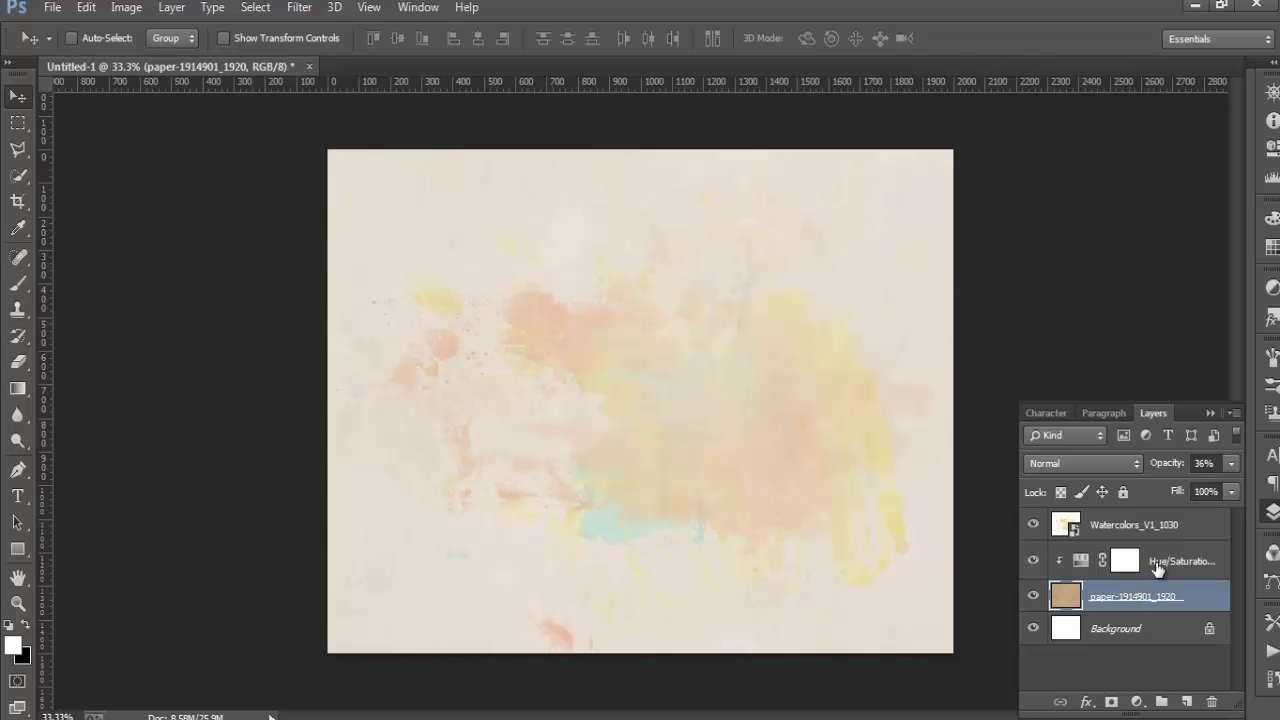
Hide and show the watercolor splash to compare the blend, then select the paper layer
left_click(1157, 567)
left_click(1148, 525)
left_click(1033, 525)
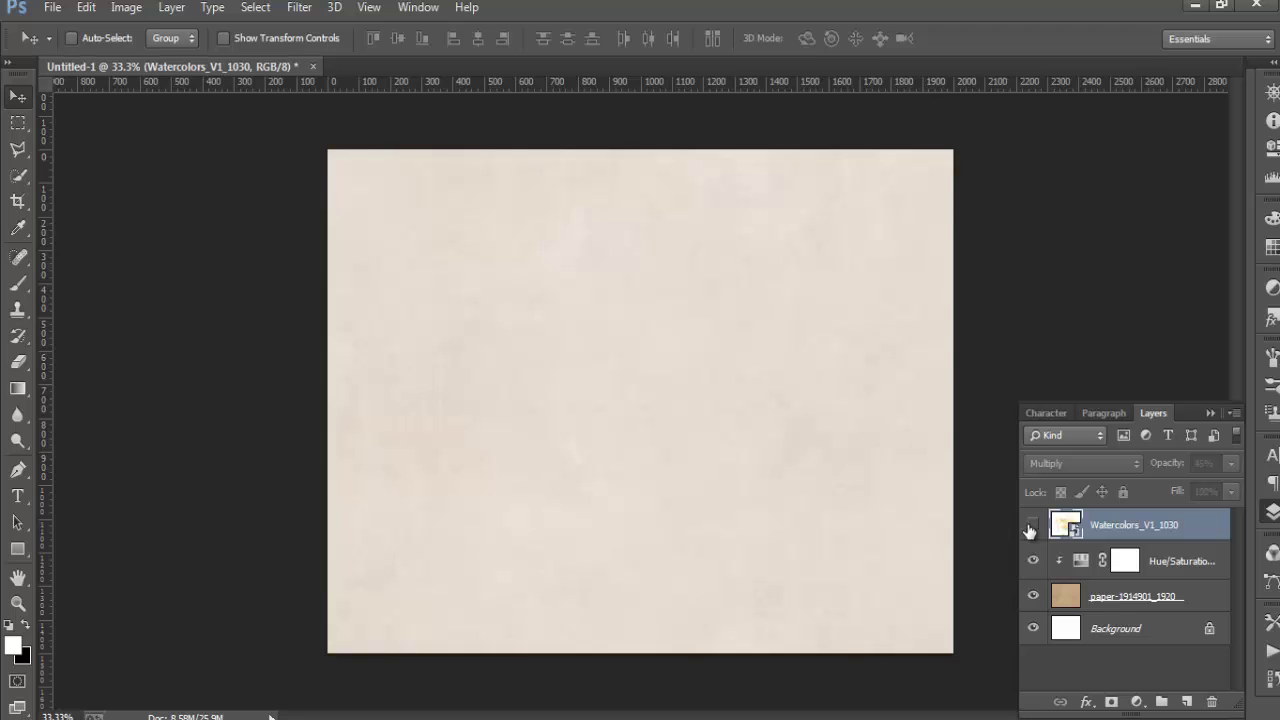
left_click(1032, 526)
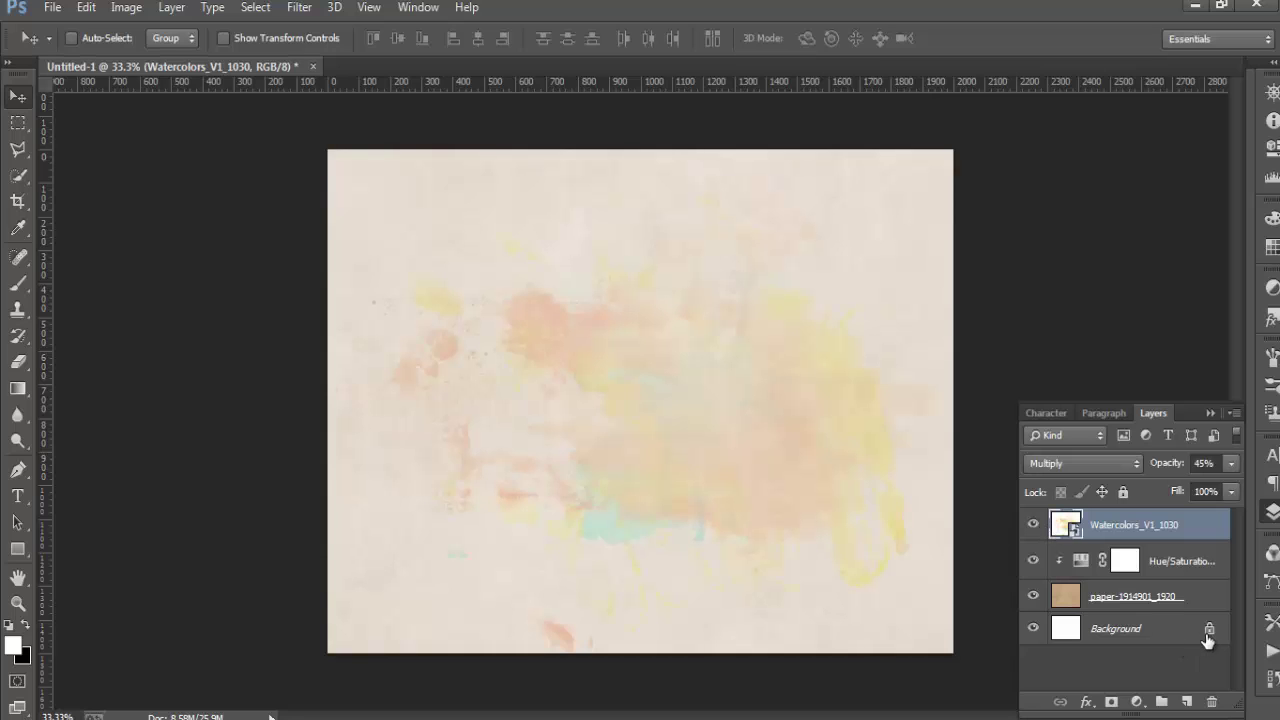
left_click(1157, 598)
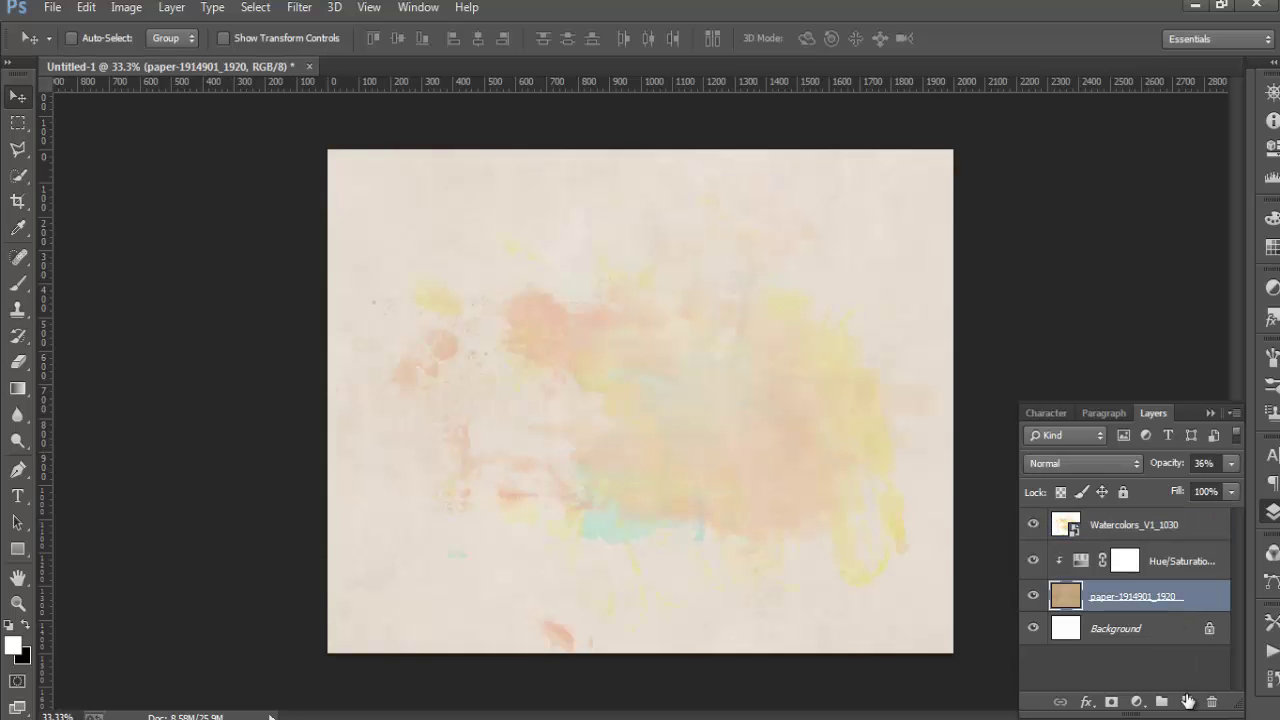
Add an empty Layer 1 above the paper, release its clipping mask, and pick the Brush tool
left_click(1187, 702)
right_click(1167, 594)
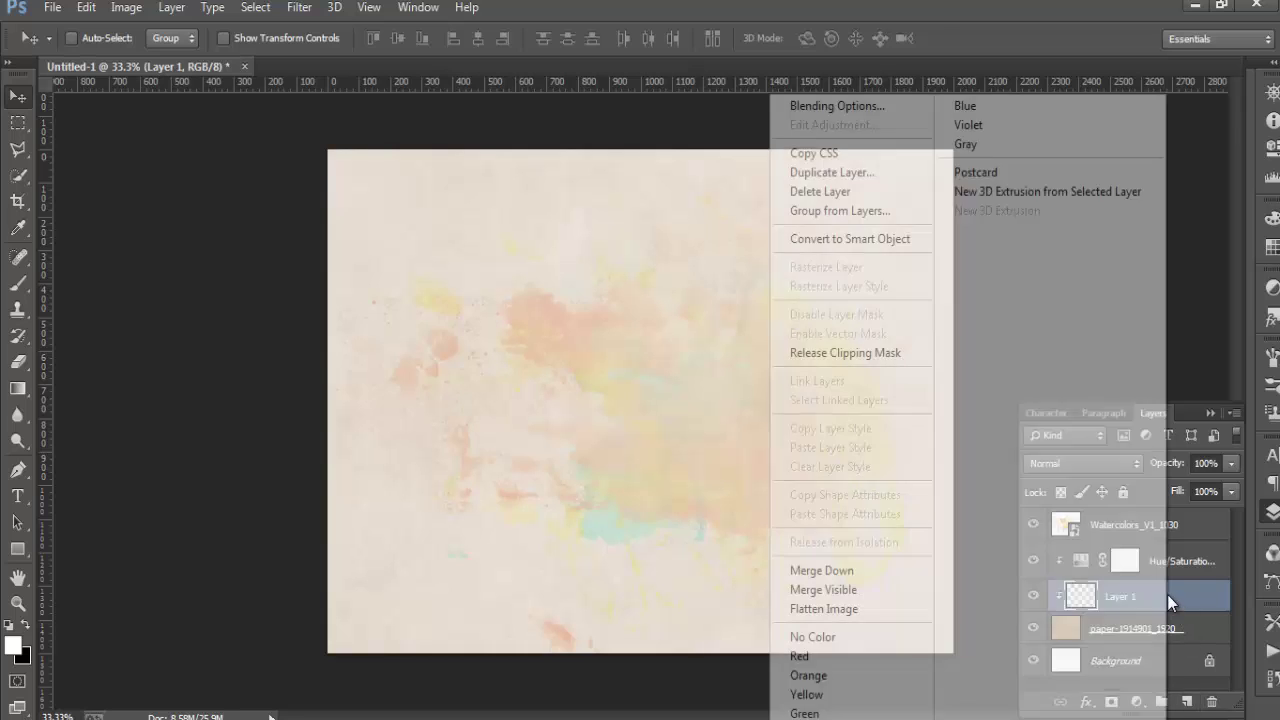
left_click(856, 354)
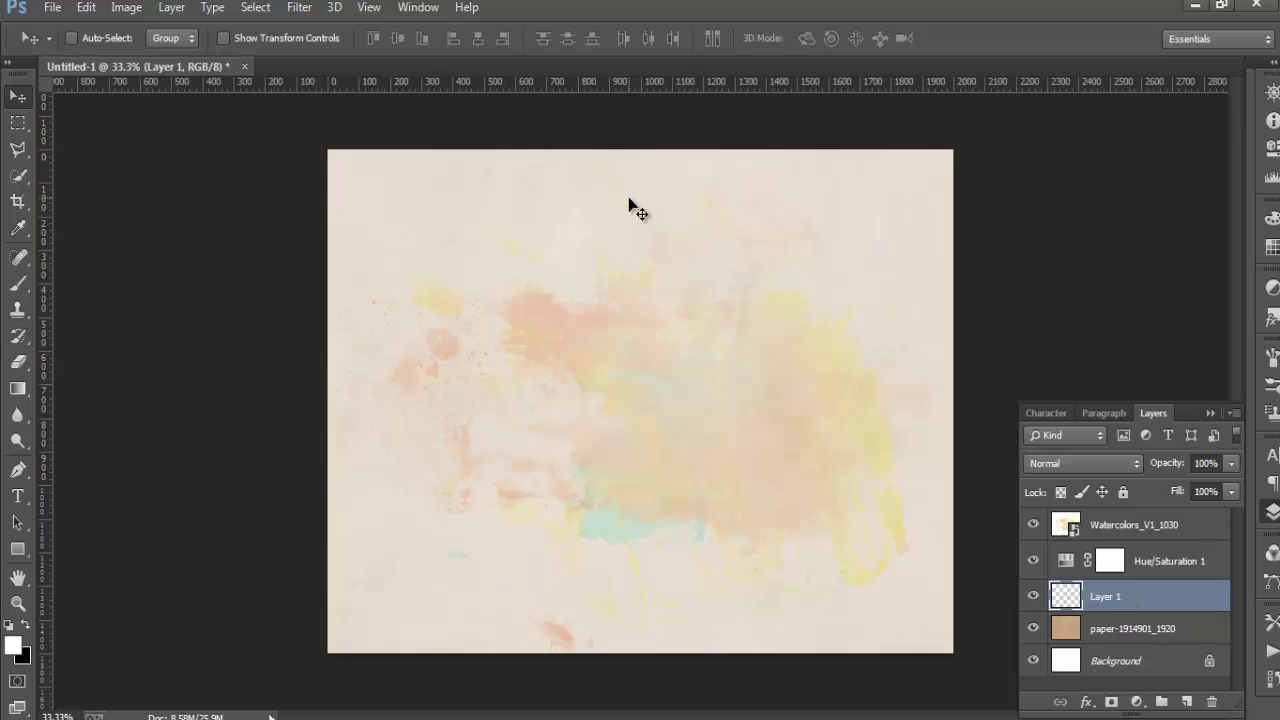
left_click(23, 288)
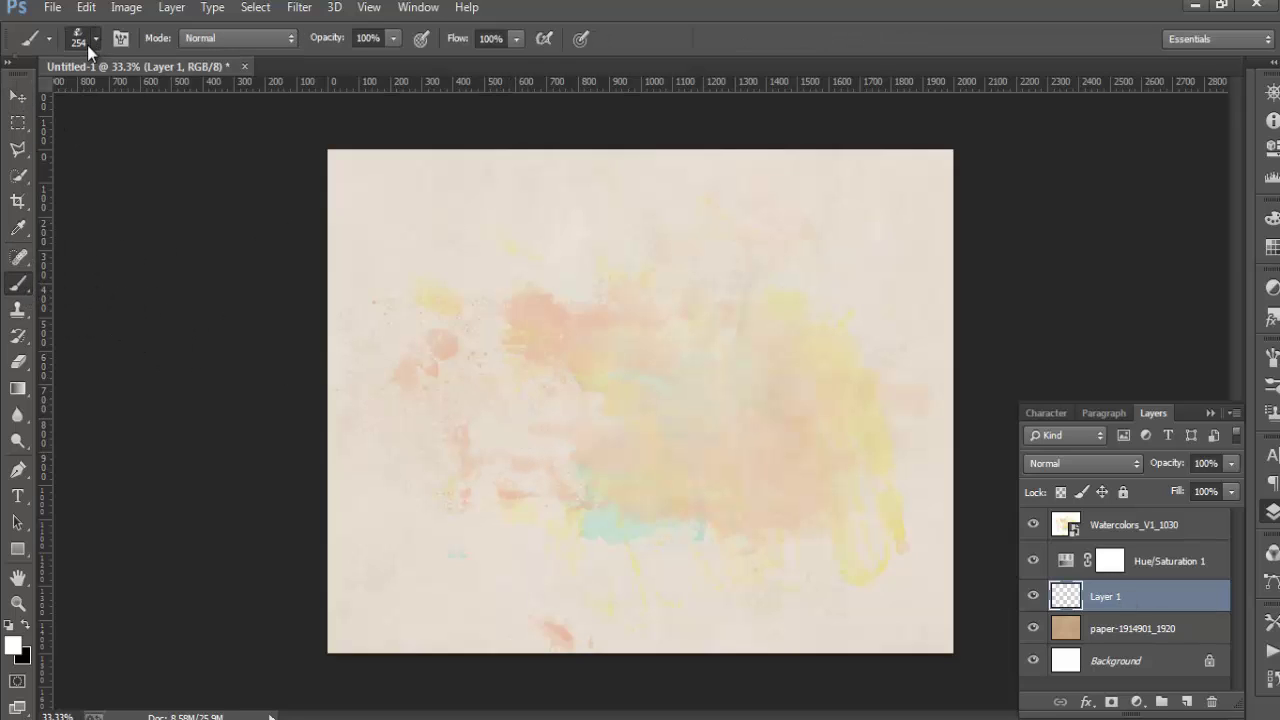
Choose a soft round brush from the brush presets
right_click(70, 64)
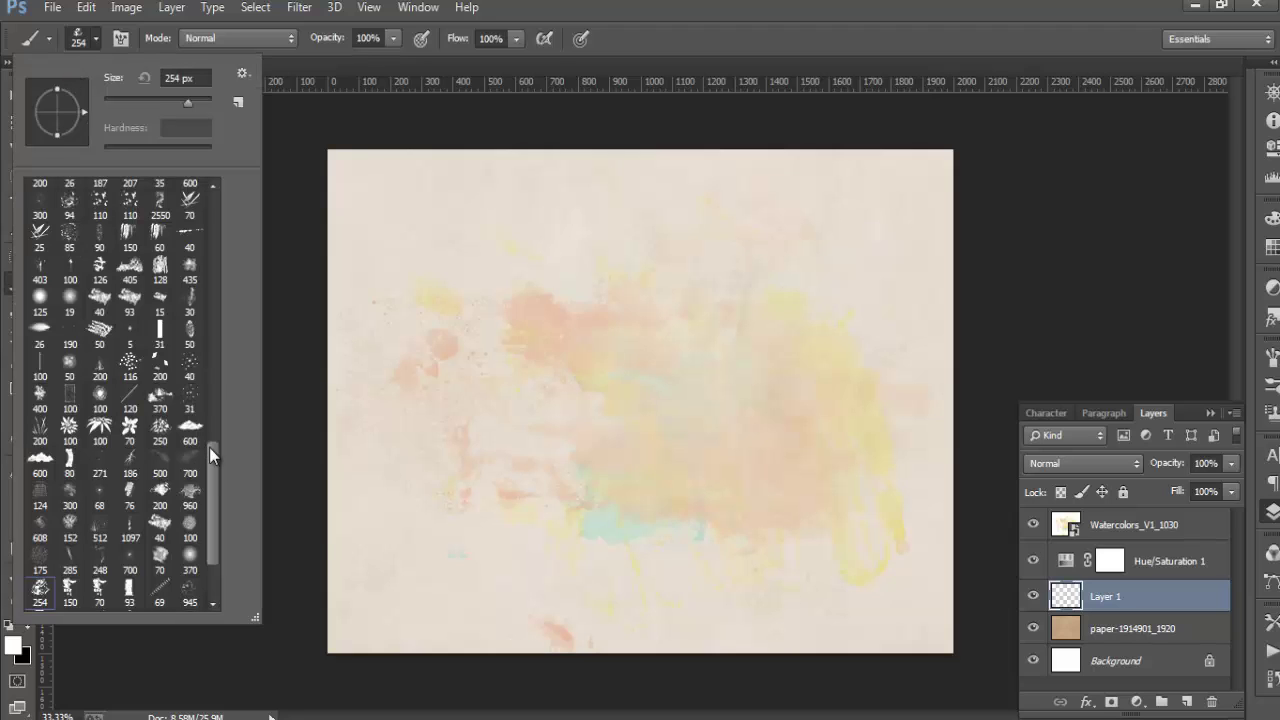
scroll(212, 450, "up", 4)
scroll(208, 205, "up", 10)
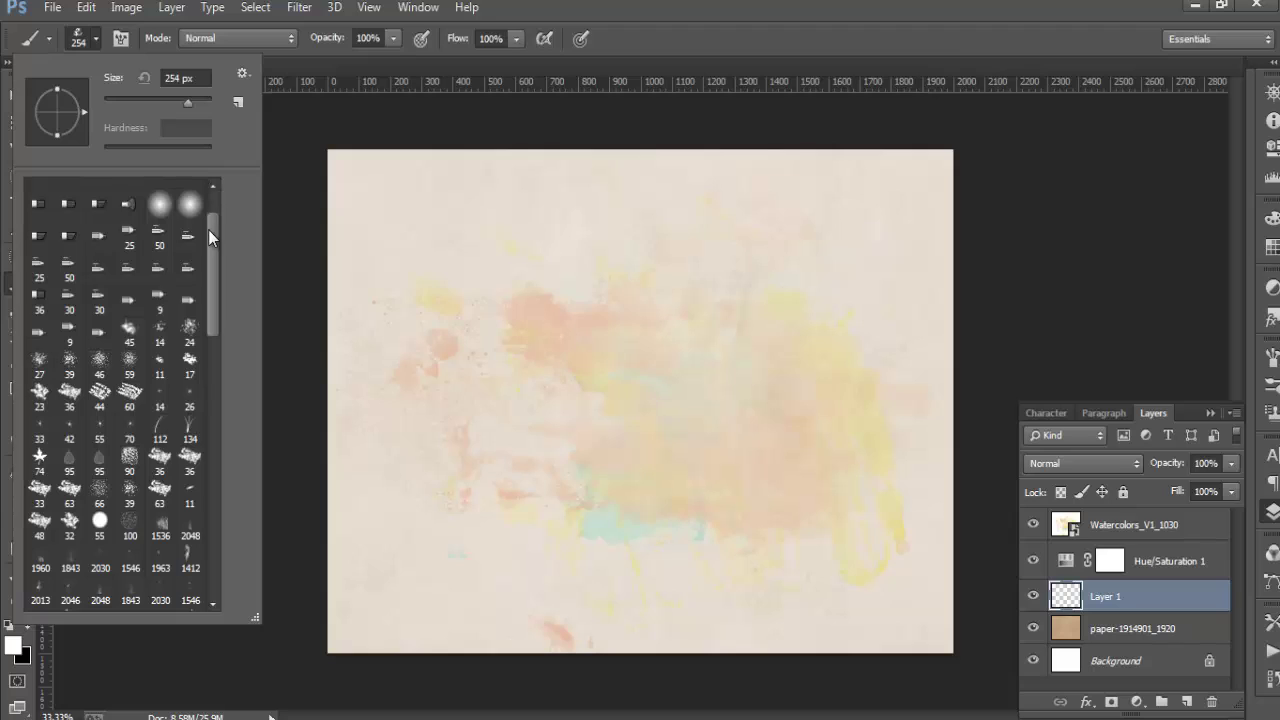
scroll(208, 229, "up", 2)
left_click(39, 195)
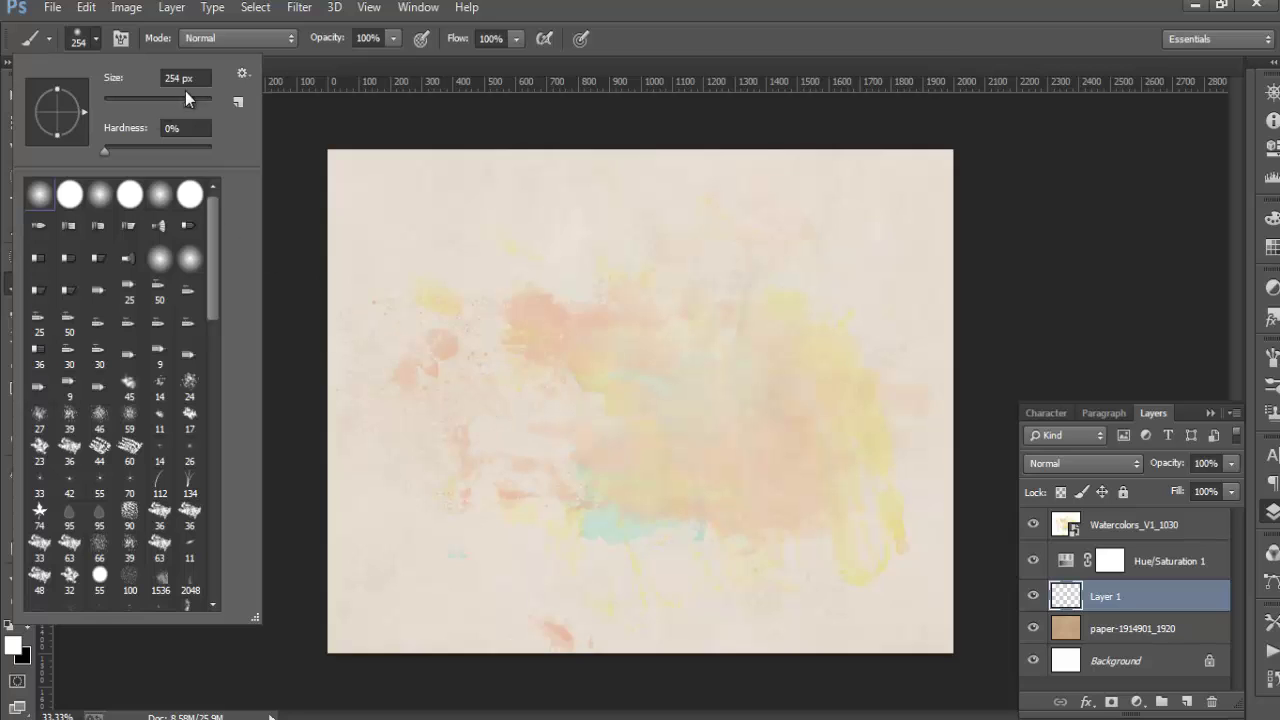
left_click(750, 5)
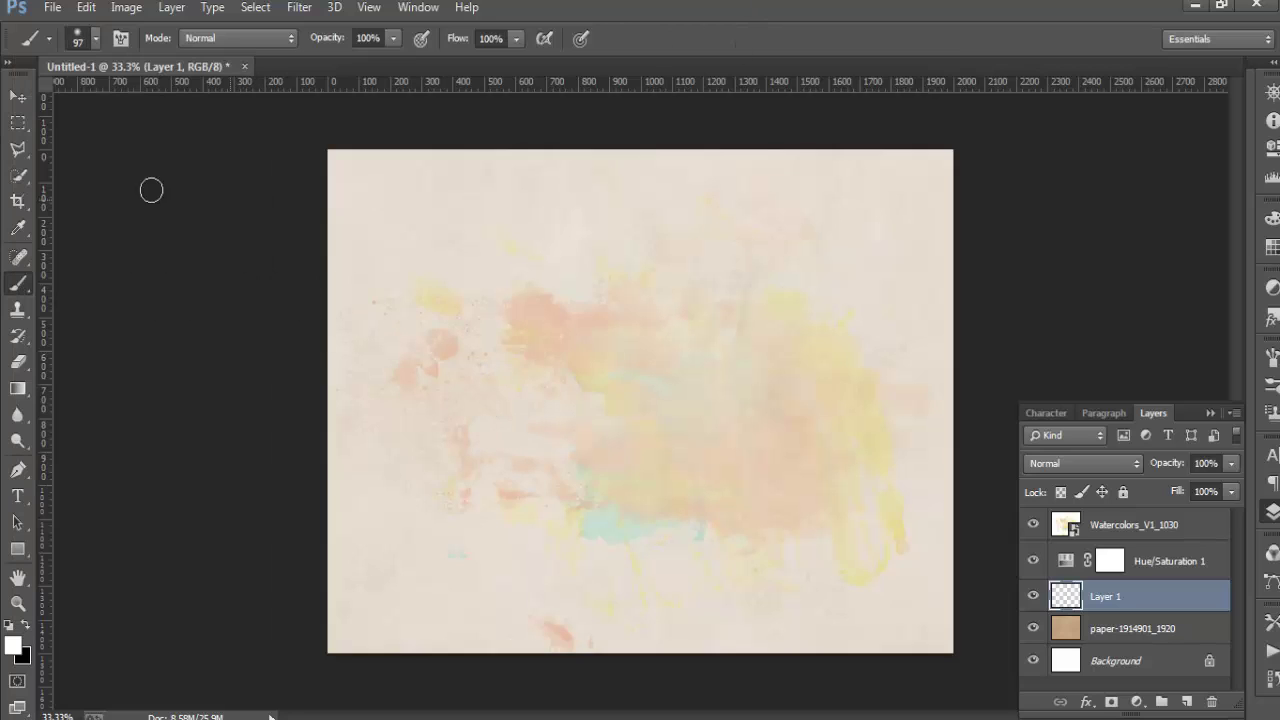
left_click(95, 44)
left_click(886, 22)
Enlarge the brush to 1100 px and dab soft white on Layer 1's left-centre
key("bracketright")
key("bracketright")
key("bracketright")
key("bracketright")
key("bracketright")
key("bracketright")
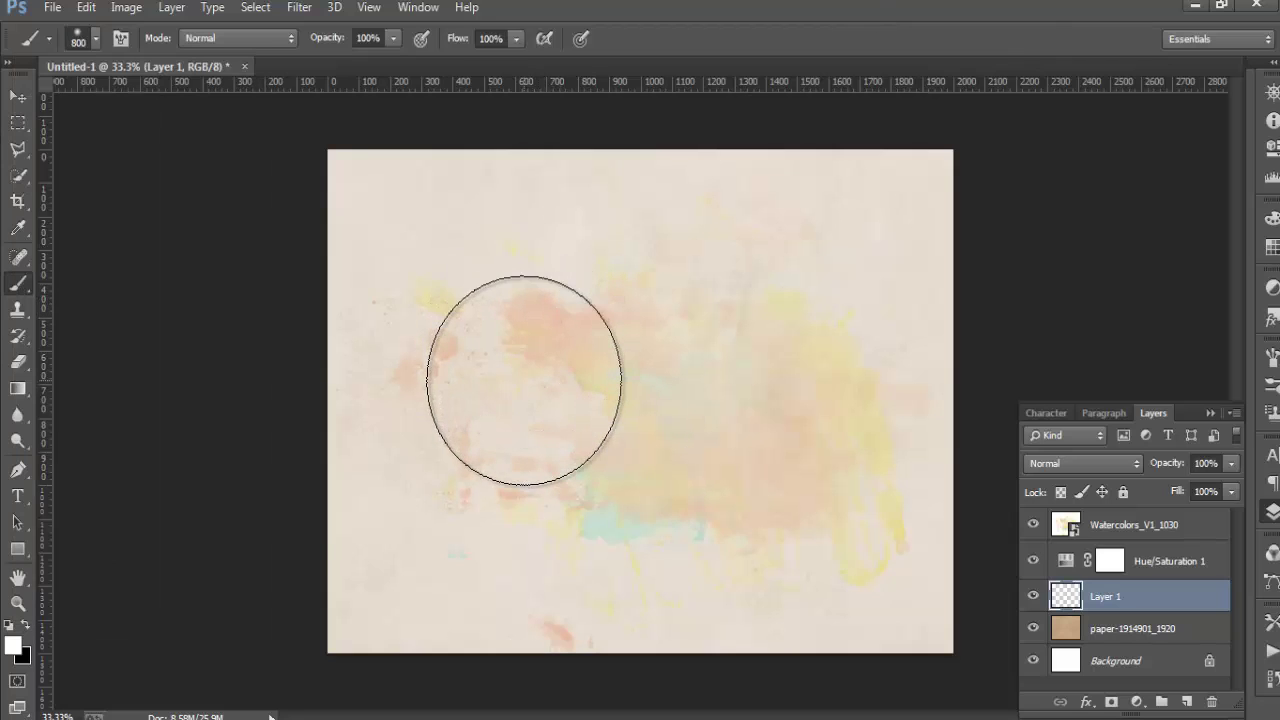
key("bracketright")
key("bracketright")
key("bracketright")
left_click(533, 396)
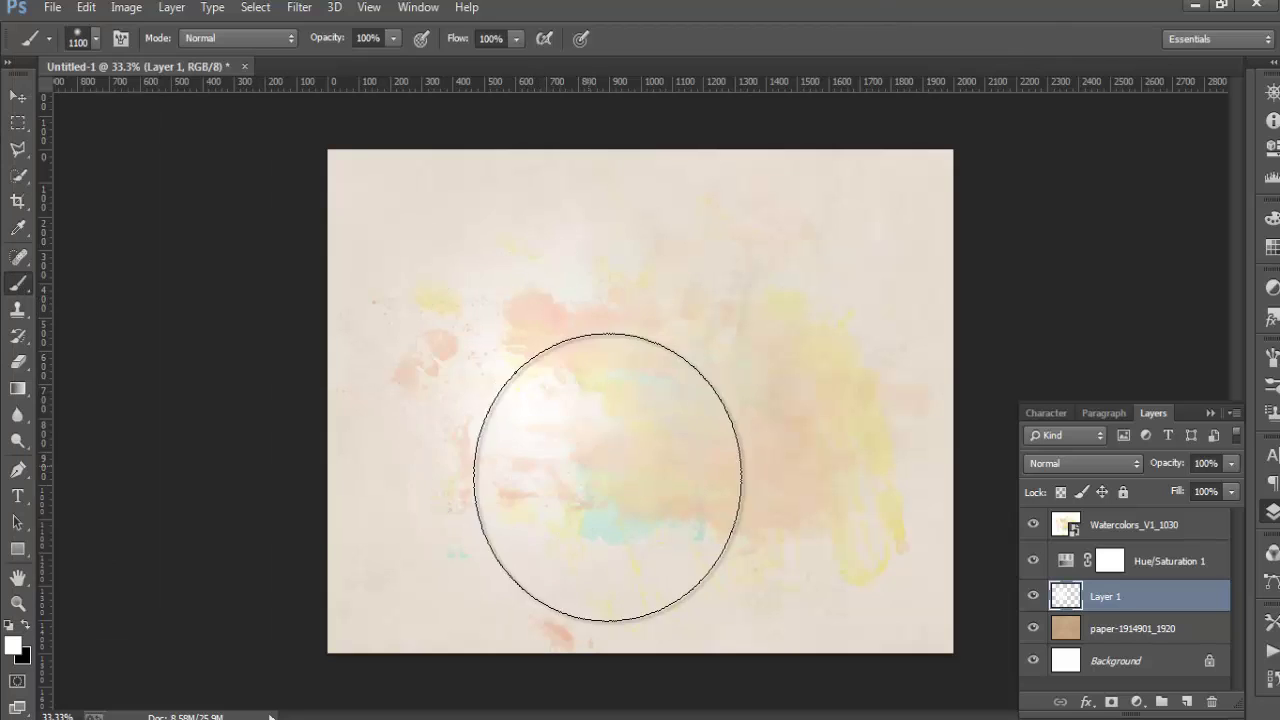
key("ctrl+z")
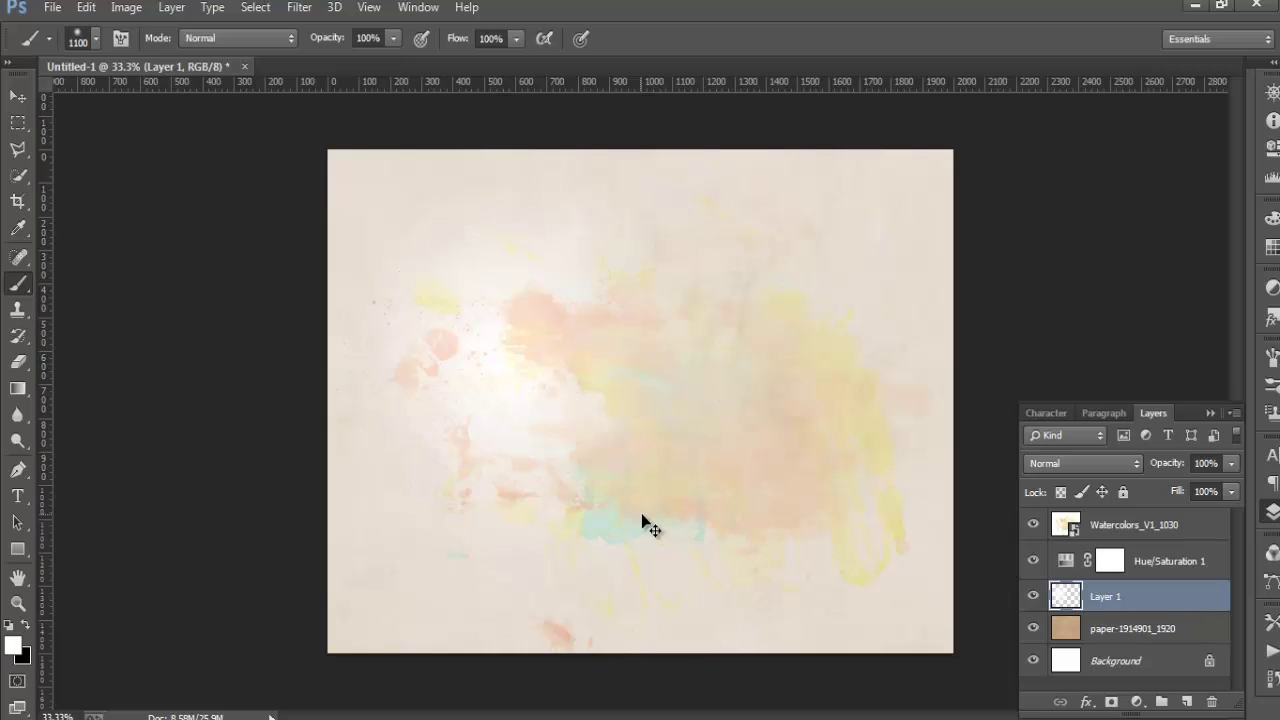
Scale Layer 1's white glow to about 157% and move it over the splash's upper-left
key("ctrl+t")
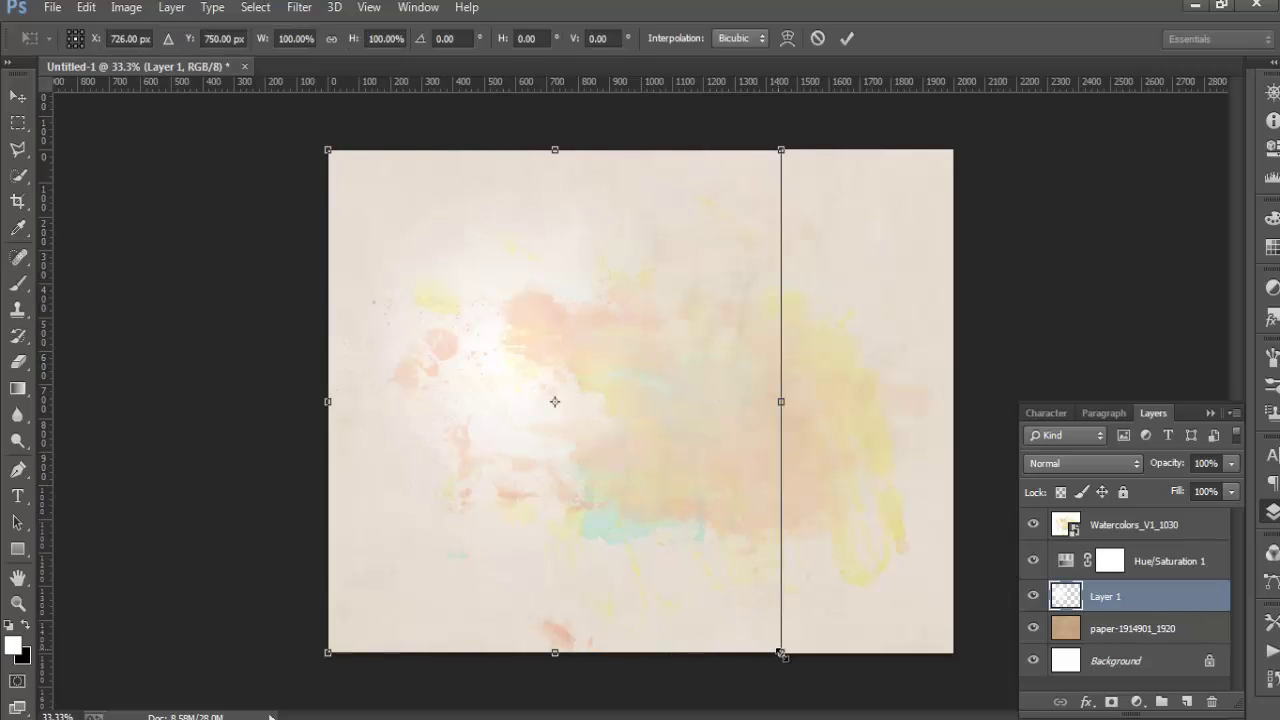
left_click_drag(785, 655, 908, 715)
mouse_move(457, 366)
left_mouse_down()
mouse_move(558, 383)
mouse_move(507, 360)
mouse_move(506, 393)
left_mouse_up()
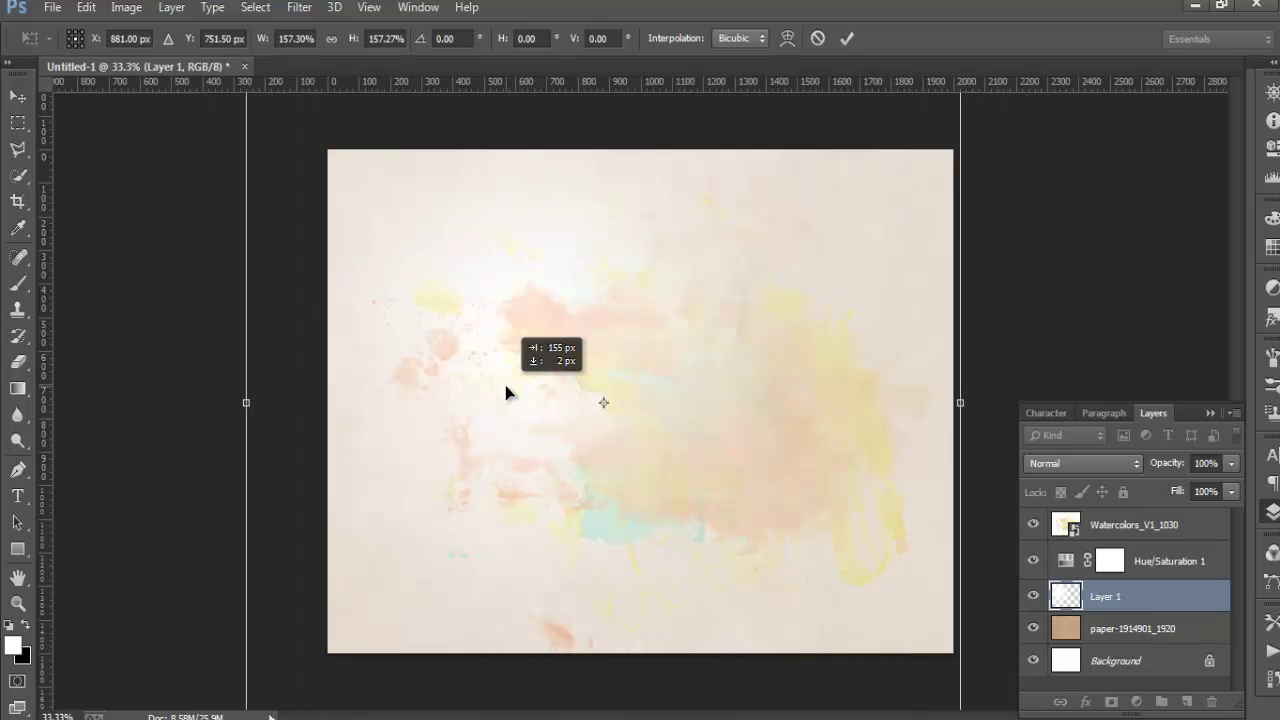
left_click(846, 38)
key("b")
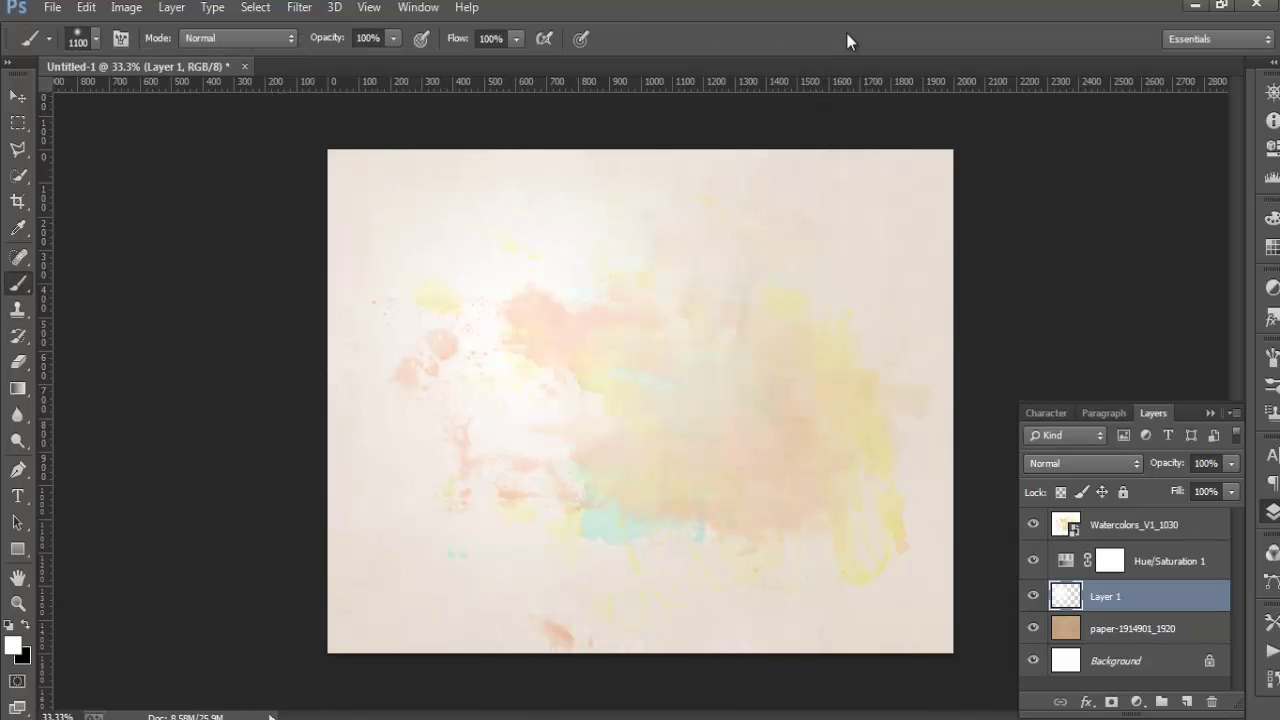
key("v")
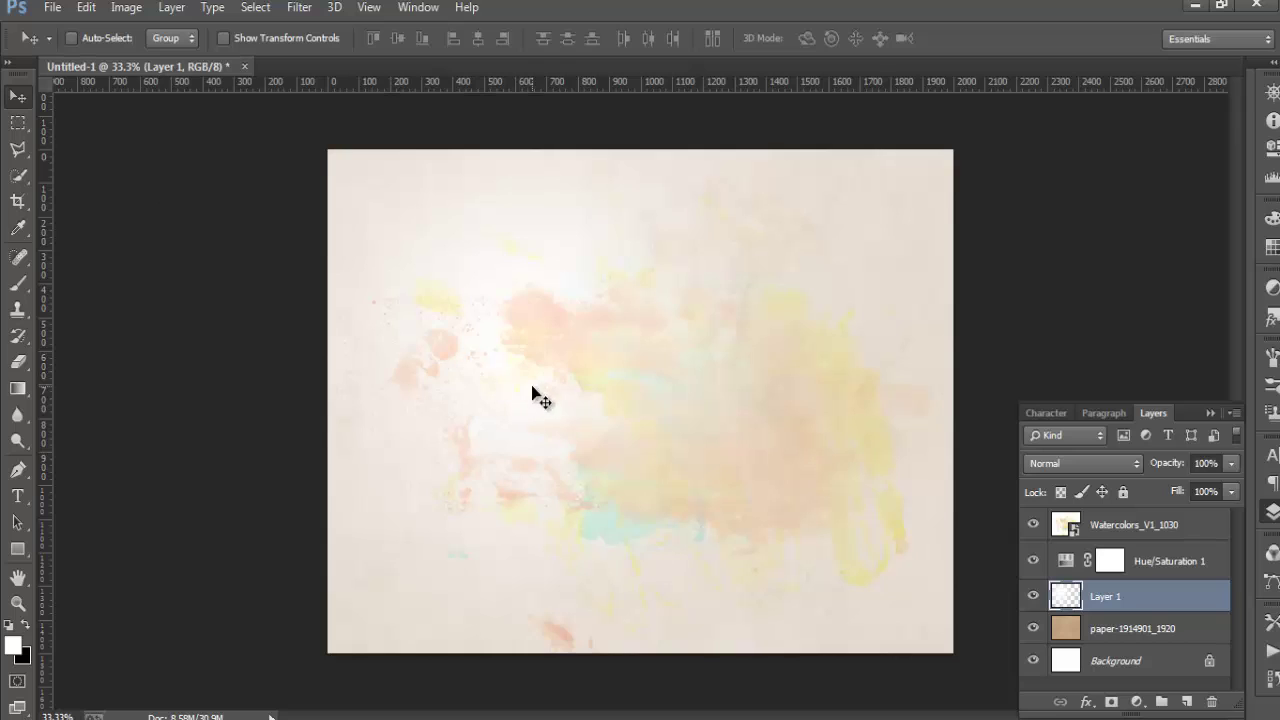
mouse_move(534, 391)
left_mouse_down()
mouse_move(497, 340)
mouse_move(516, 367)
left_mouse_up()
Select the watercolor splash layer and toggle its visibility to compare
left_click(1143, 537)
left_click(1032, 524)
left_click(1032, 524)
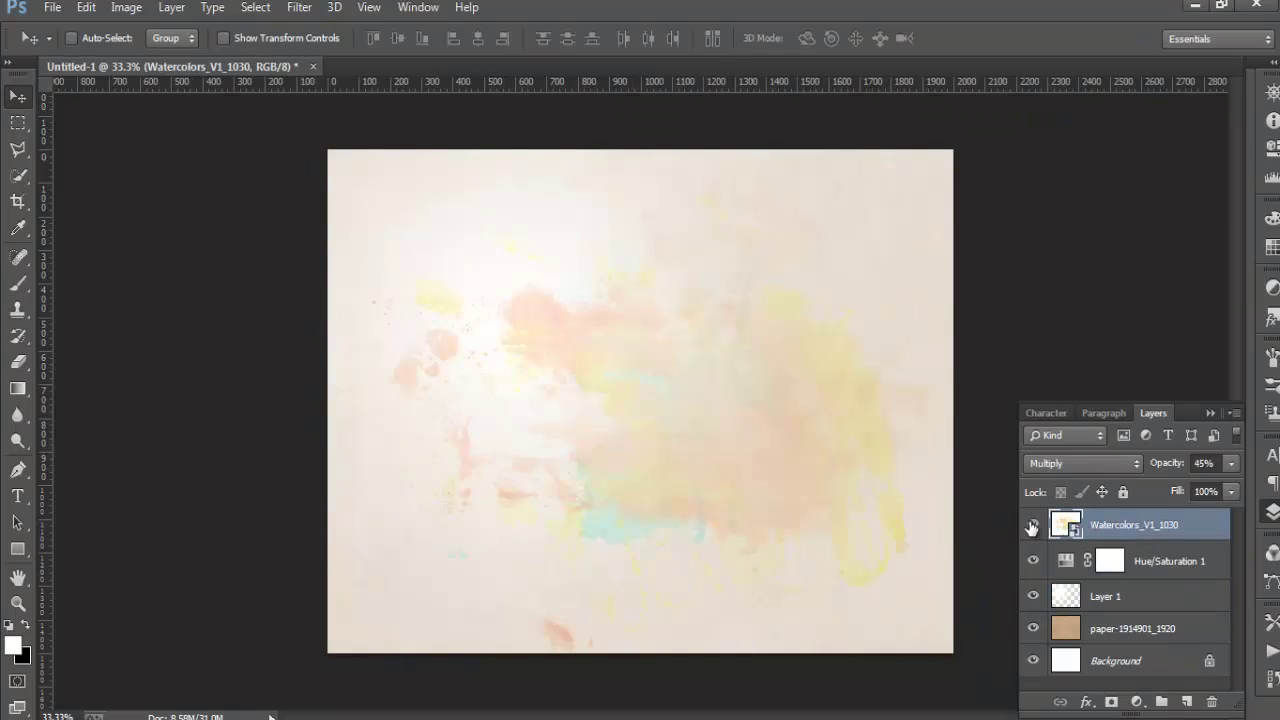
left_click(1231, 464)
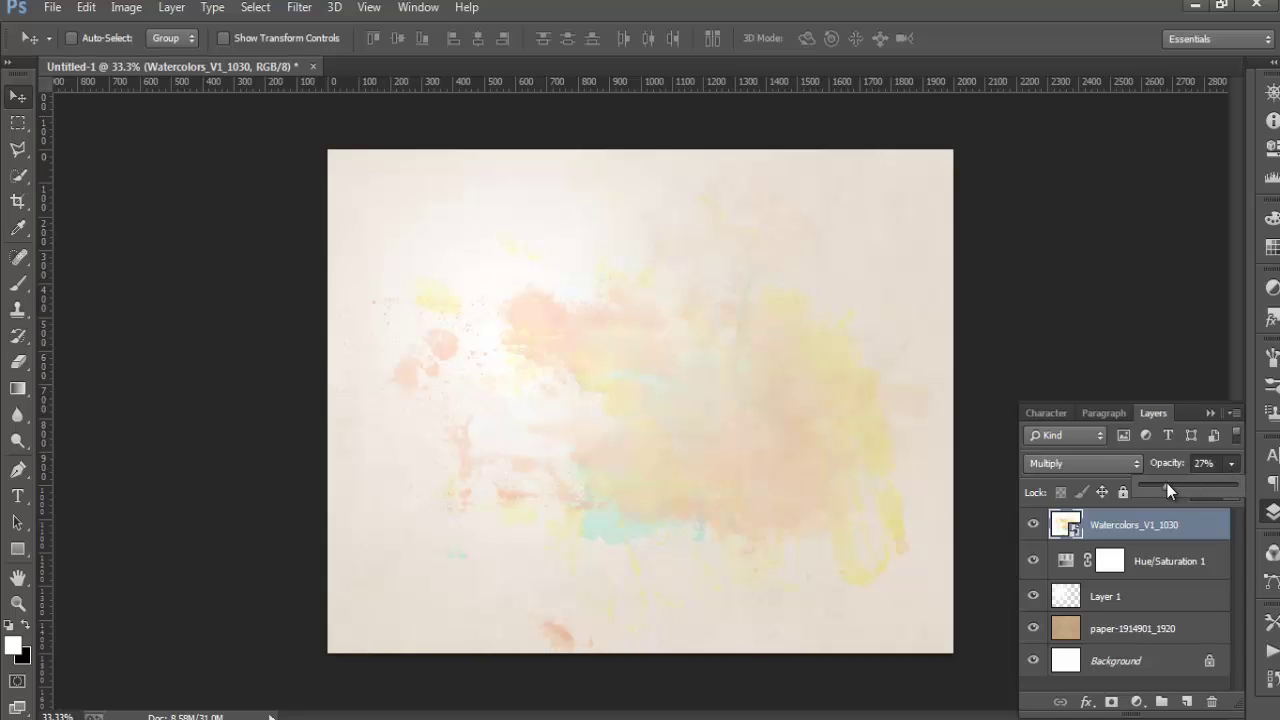
left_click(52, 8)
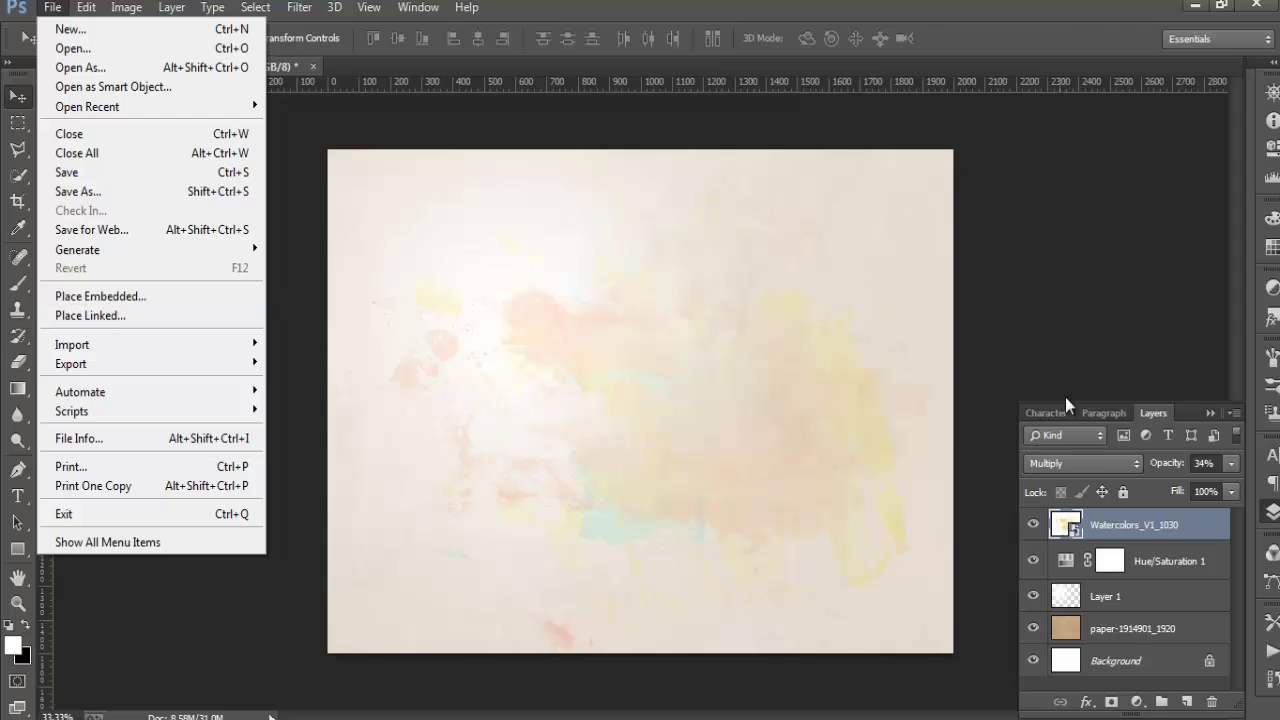
Add a Hue/Saturation adjustment clipped to Watercolors_V1_1030 with Saturation -38
left_click(1136, 698)
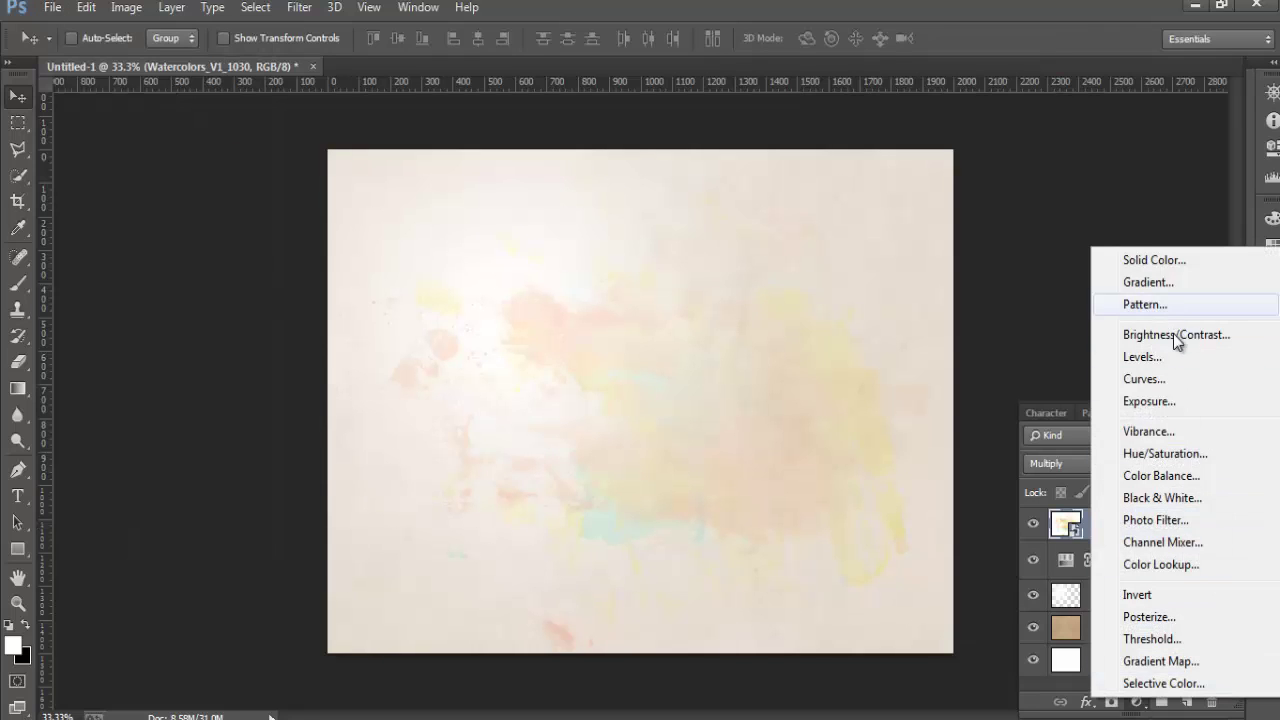
left_click(1150, 453)
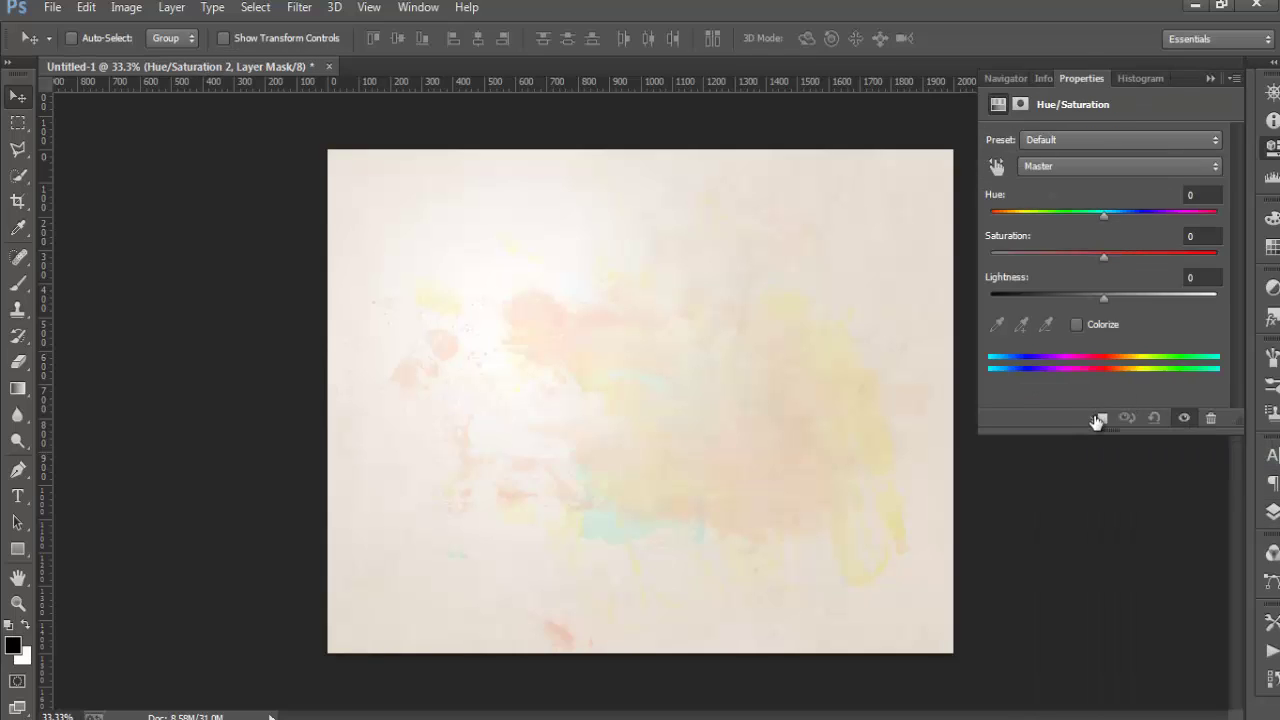
mouse_move(1102, 258)
left_mouse_down()
mouse_move(1046, 250)
mouse_move(1060, 246)
left_mouse_up()
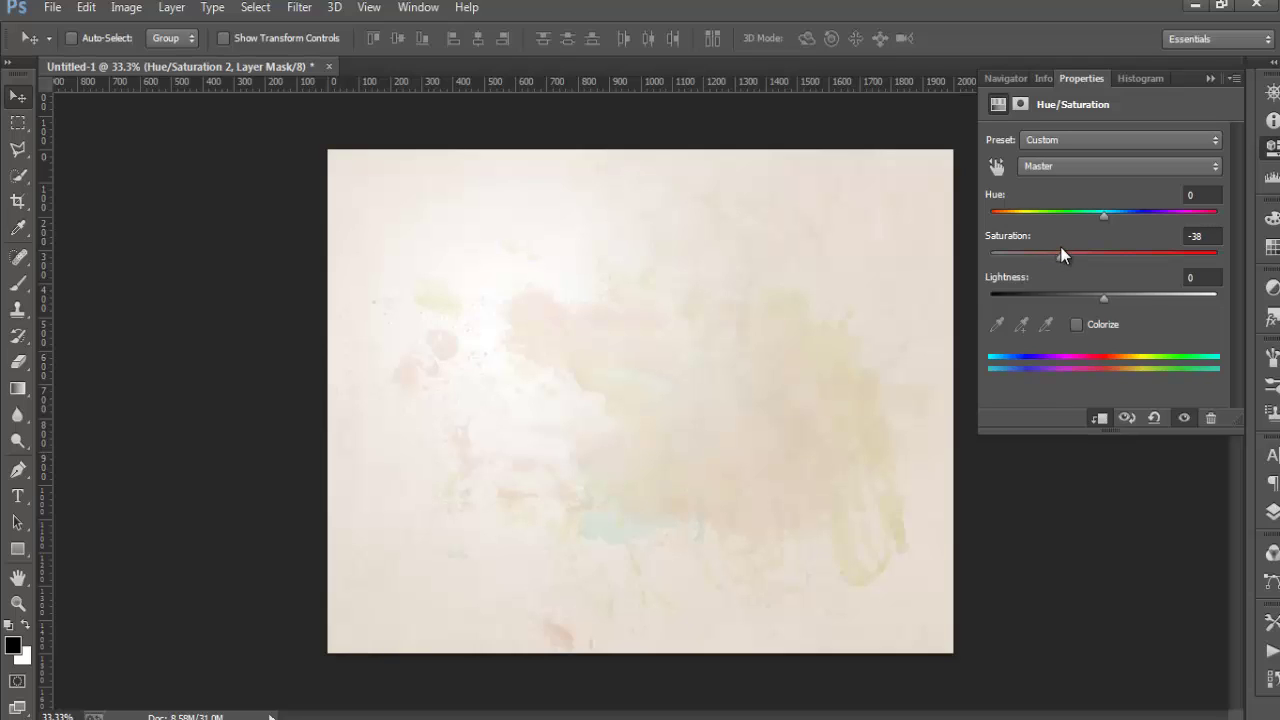
left_click(1272, 150)
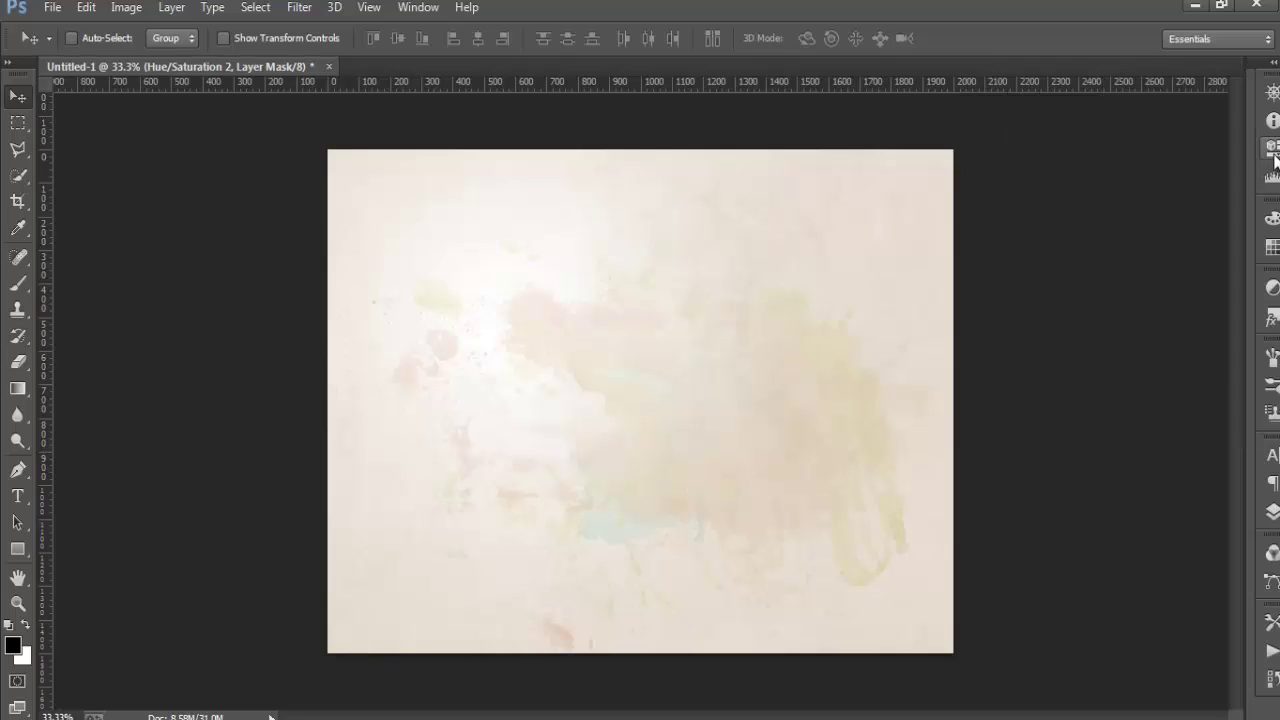
left_click(1272, 511)
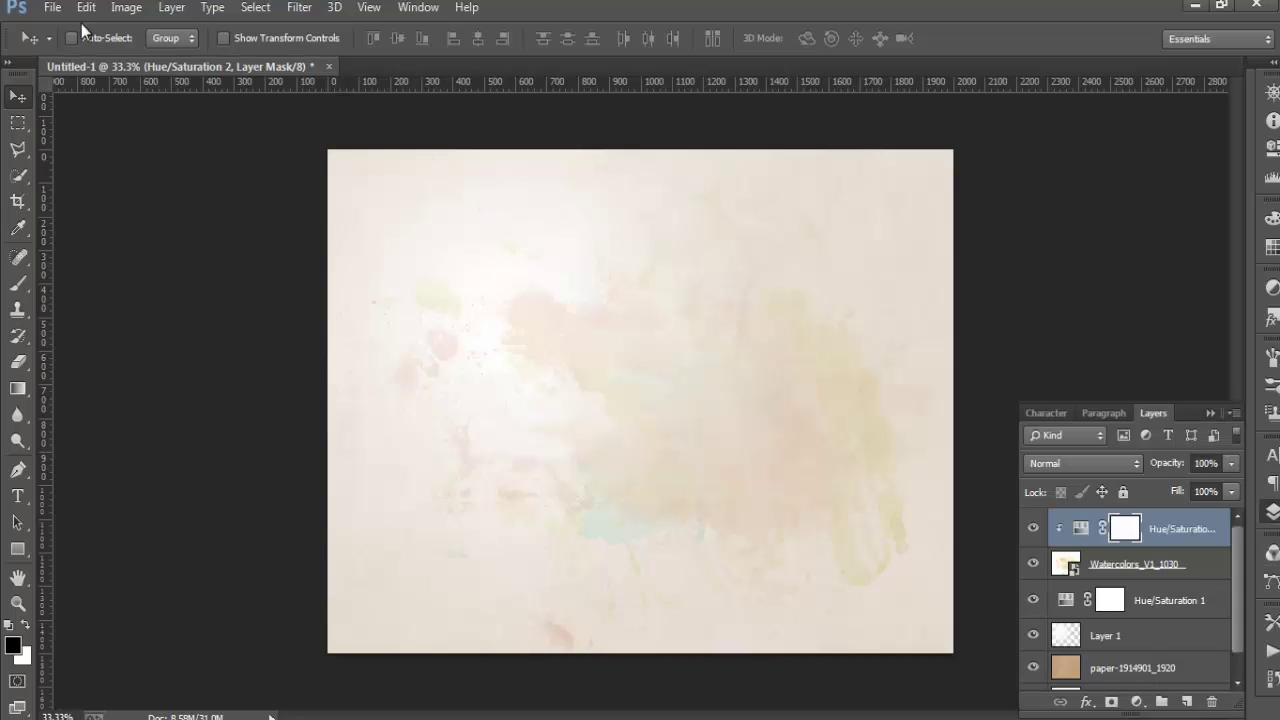
left_click(52, 7)
Embed watercolor_44_by_sadmonkeydesign_res, rotated 90° and scaled to about 263% to cover the canvas
left_click(100, 296)
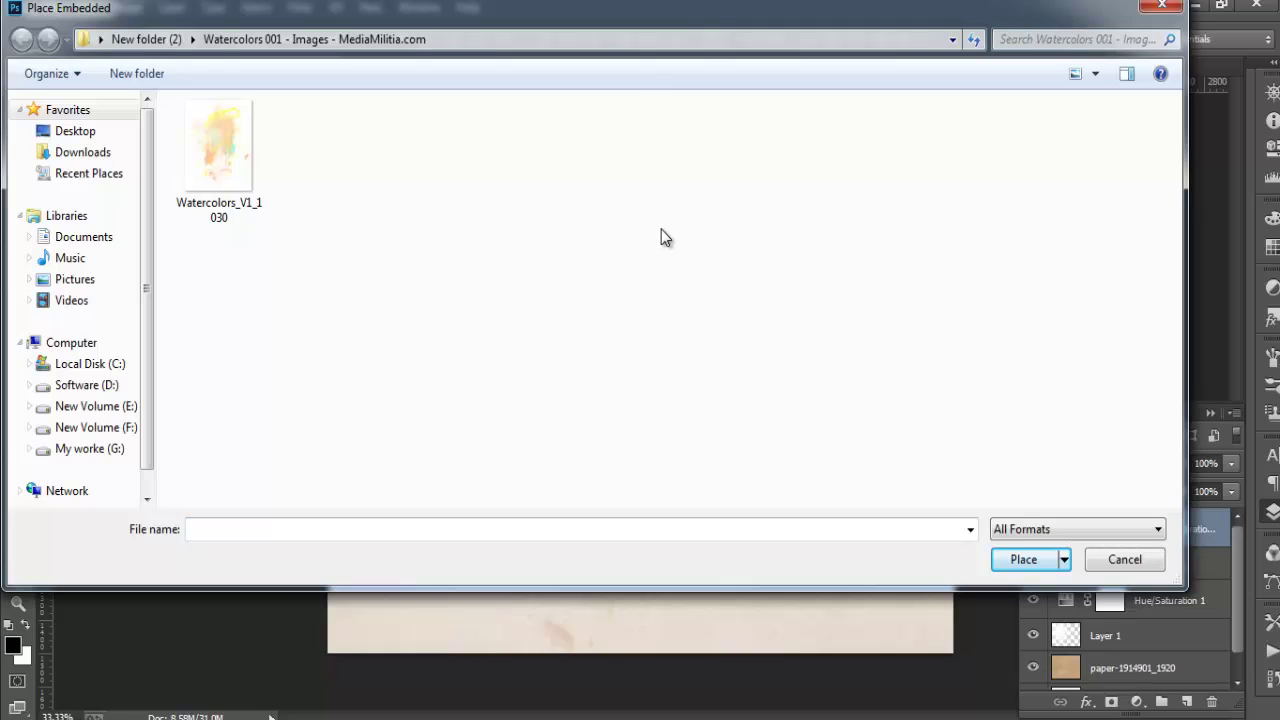
key("alt+Up")
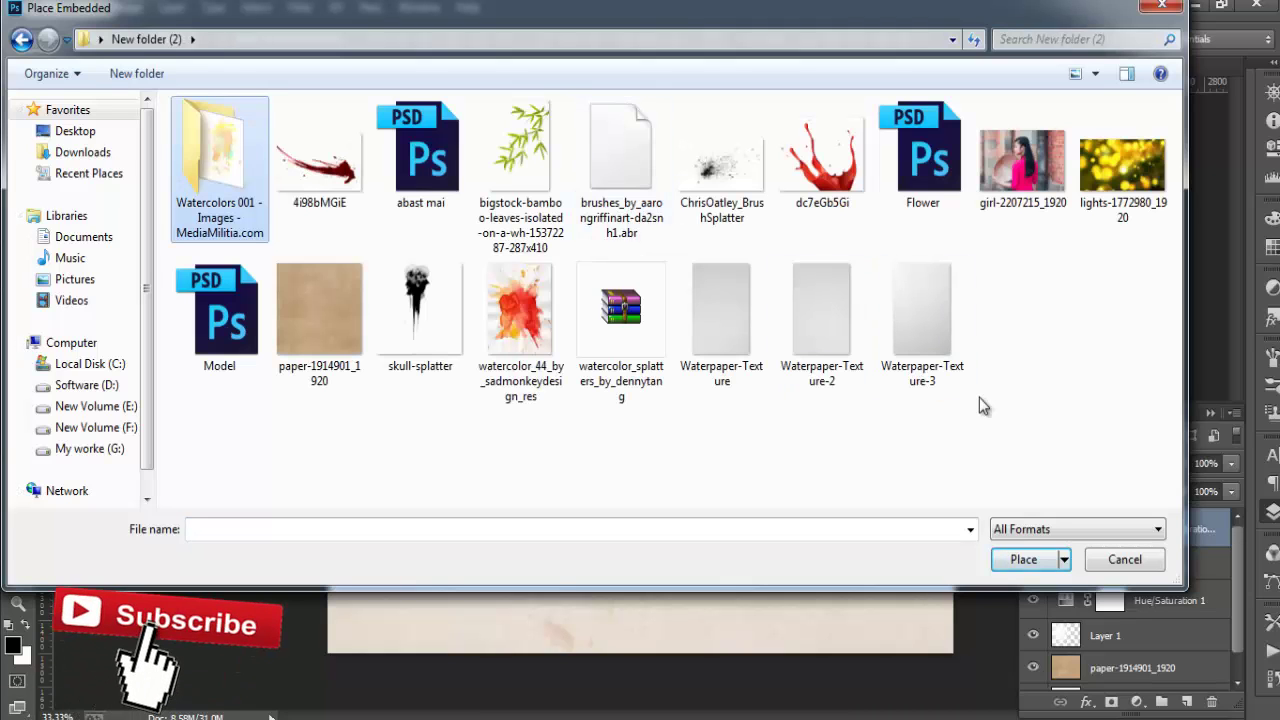
left_click(528, 310)
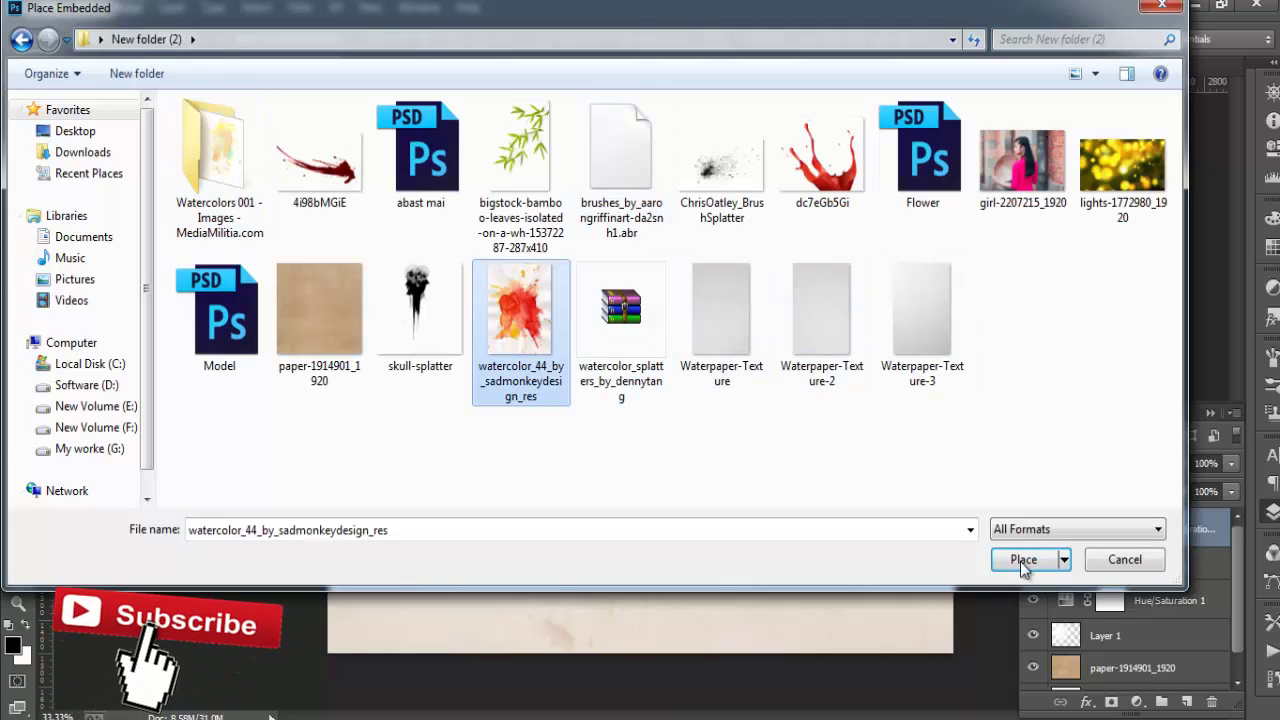
left_click(1023, 560)
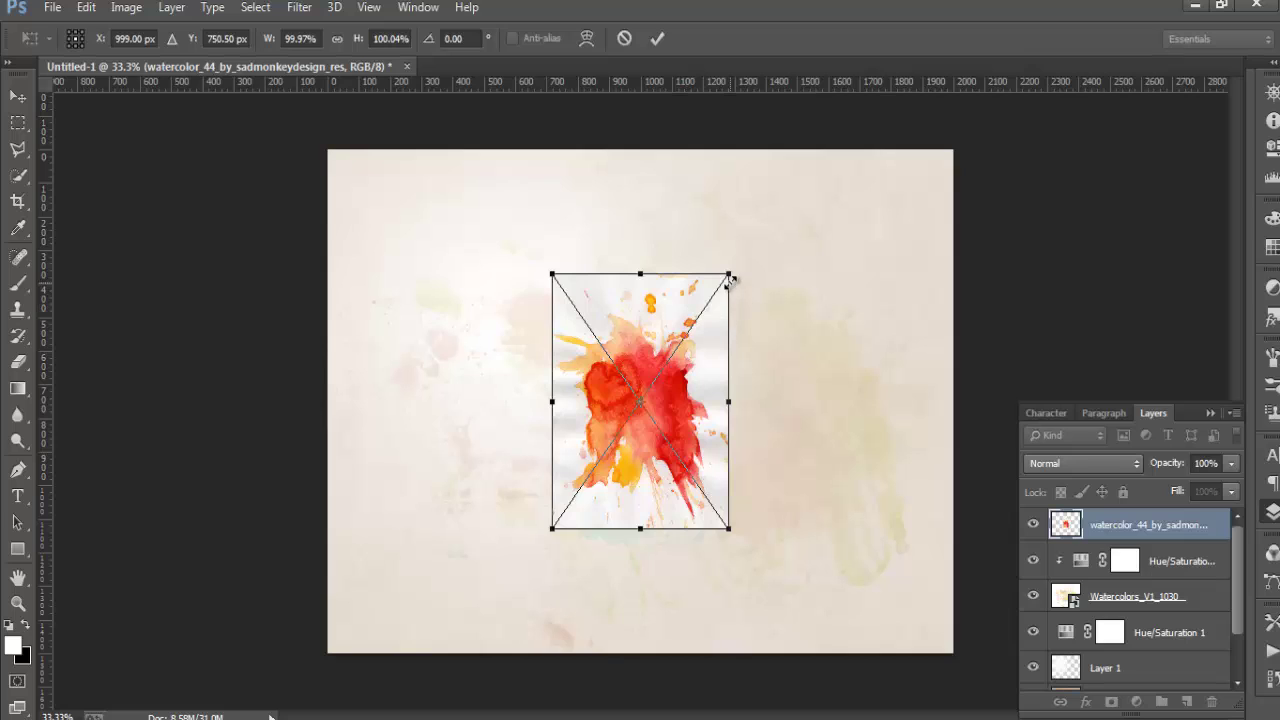
left_click_drag(749, 266, 789, 511)
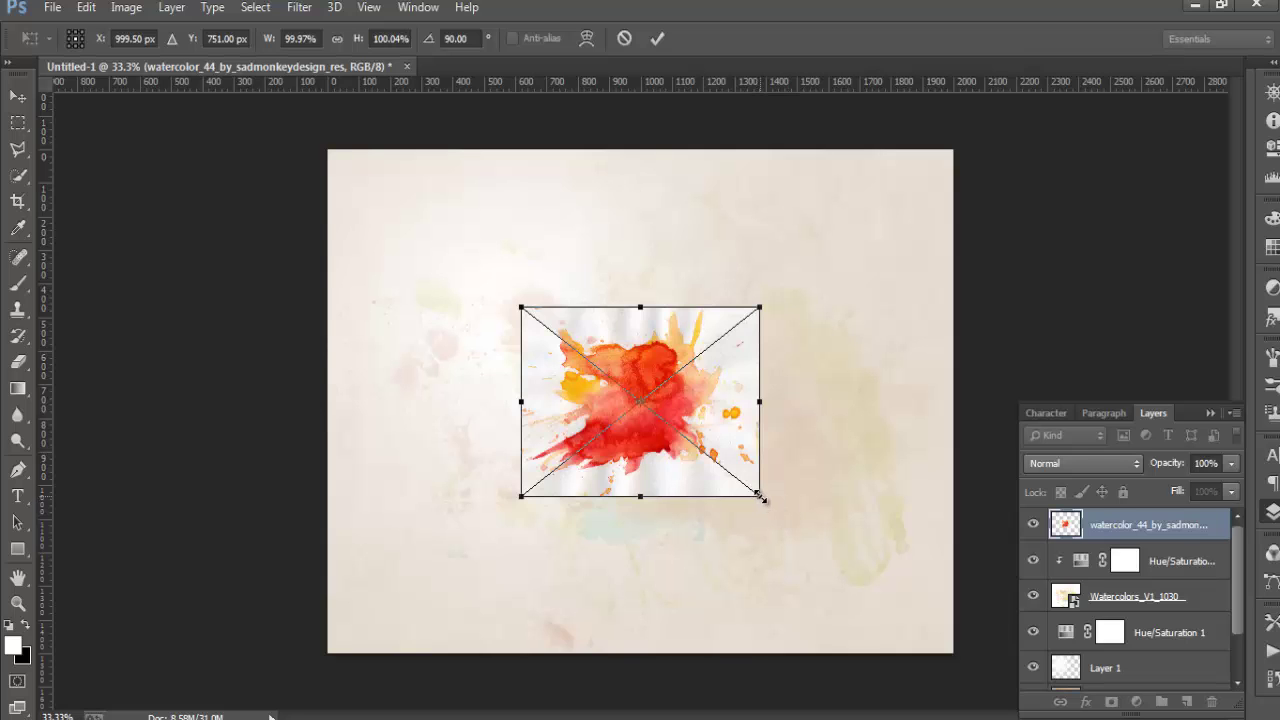
left_click_drag(760, 497, 947, 653)
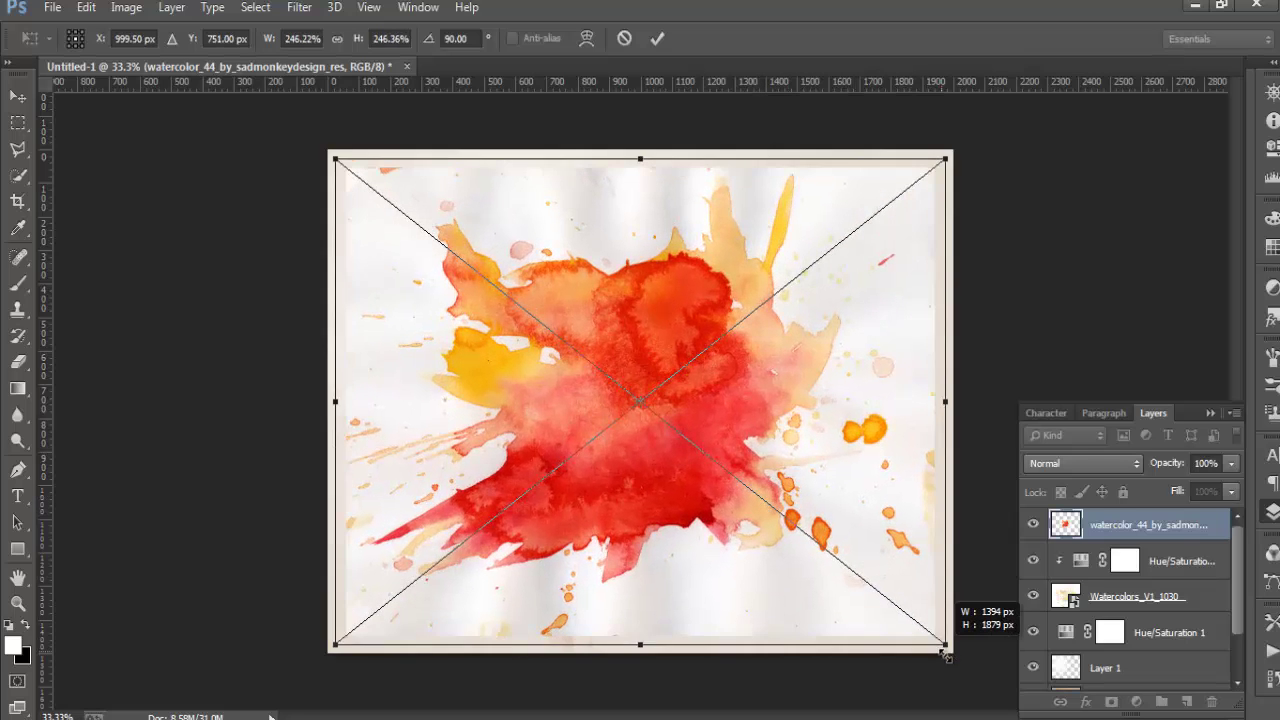
left_click_drag(947, 653, 954, 655)
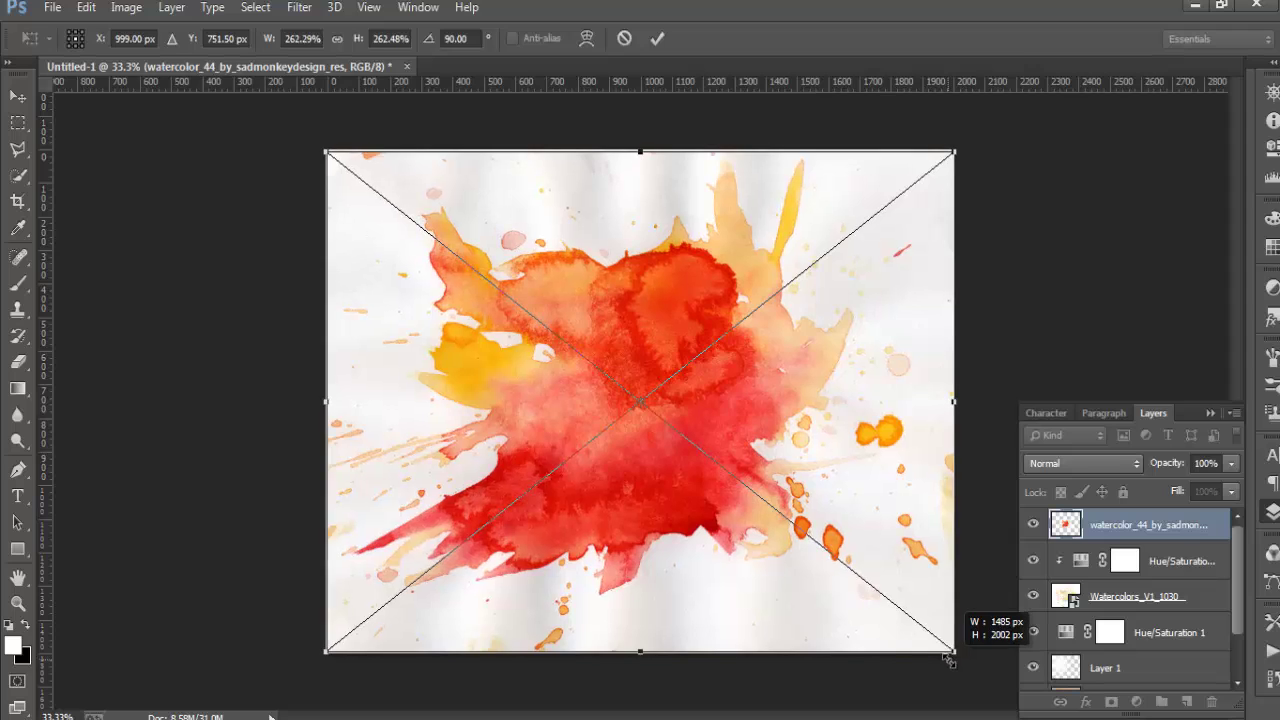
left_click(656, 40)
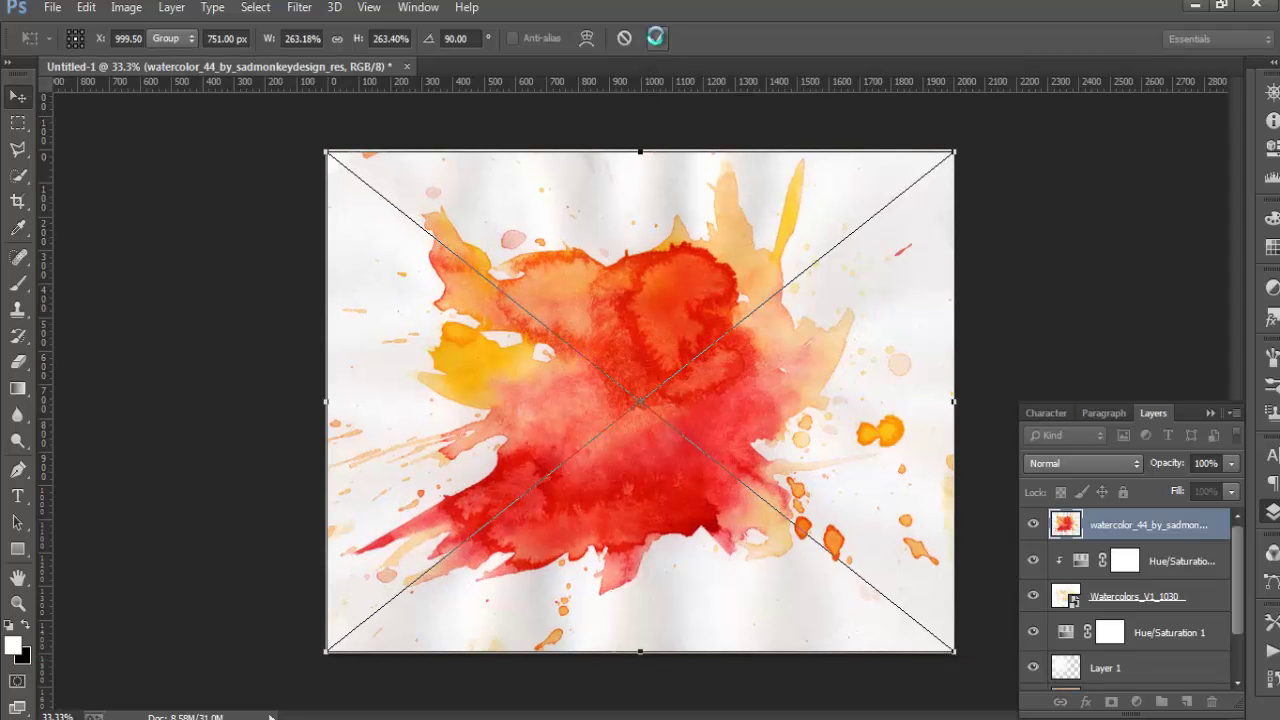
Switch the splash layer's blend mode to Multiply and lower its opacity
left_click(1074, 464)
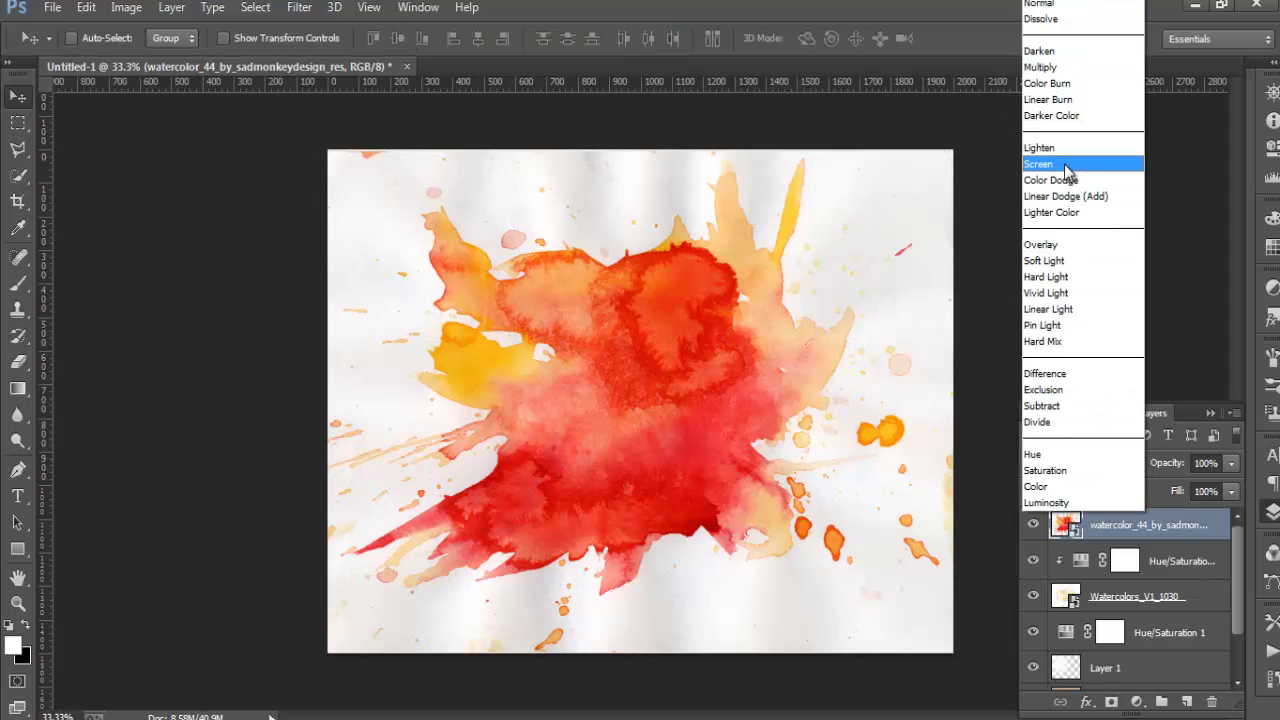
left_click(1066, 166)
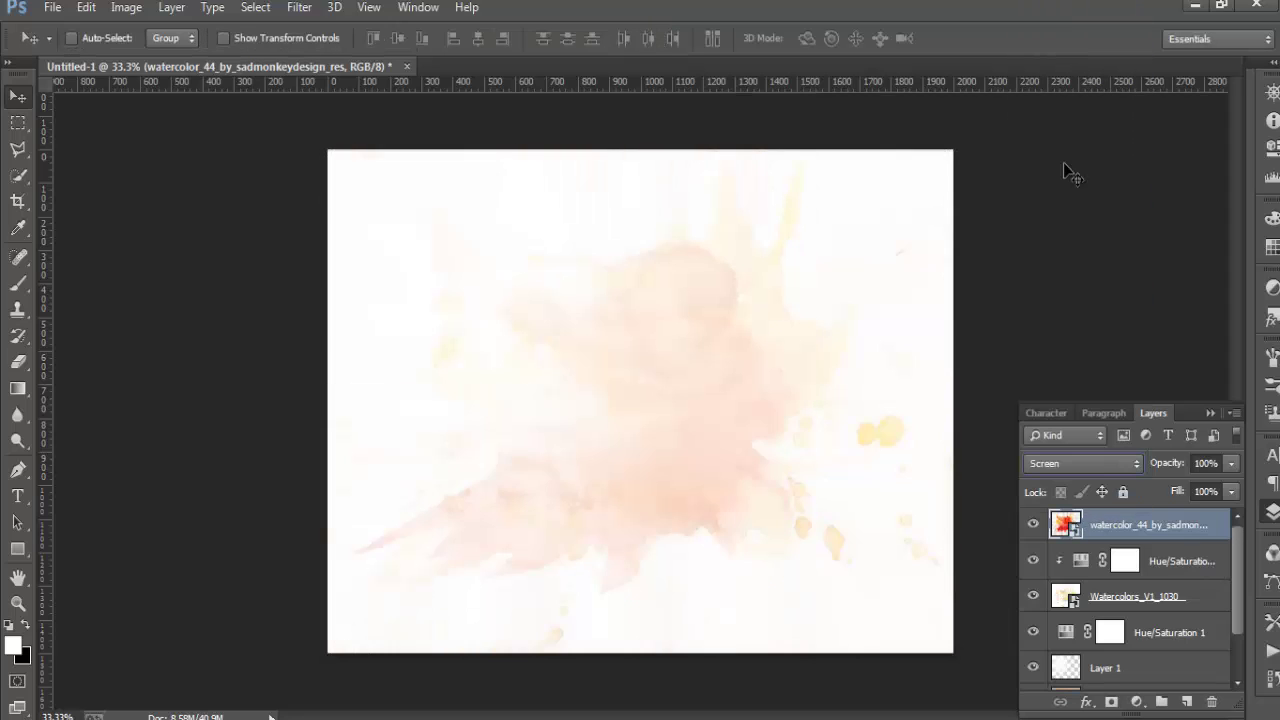
left_click(1090, 465)
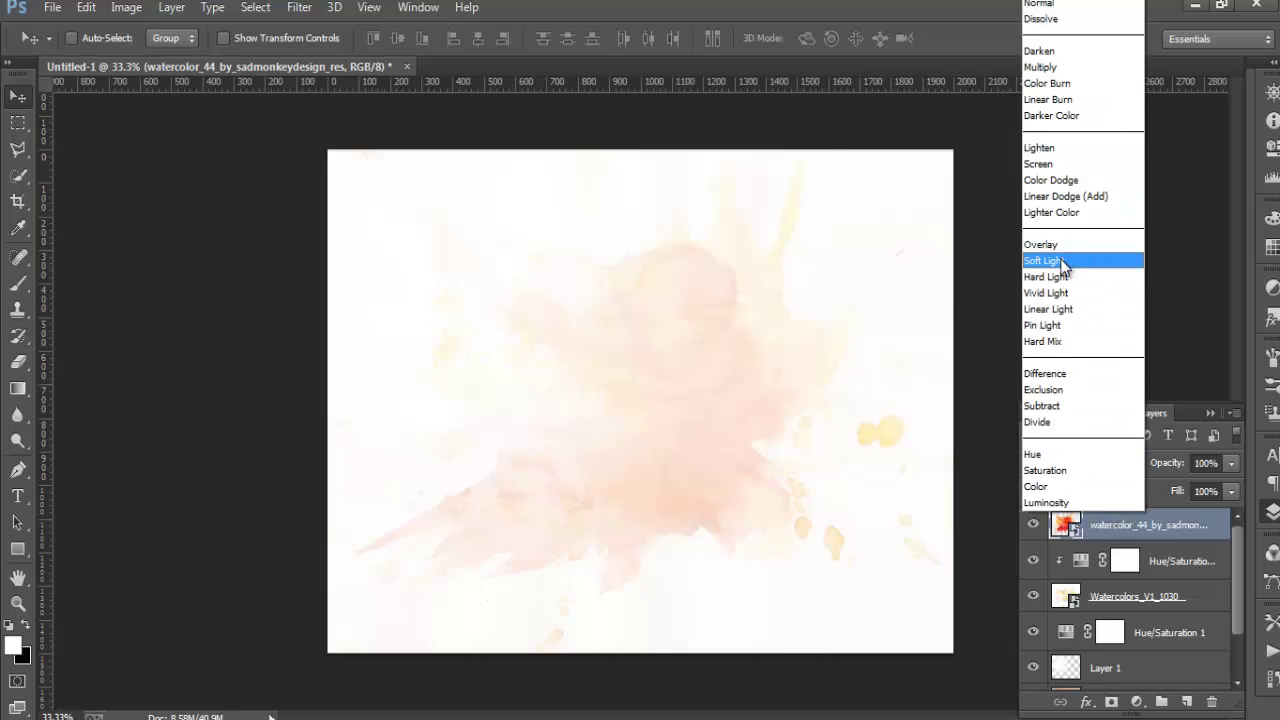
left_click(1052, 67)
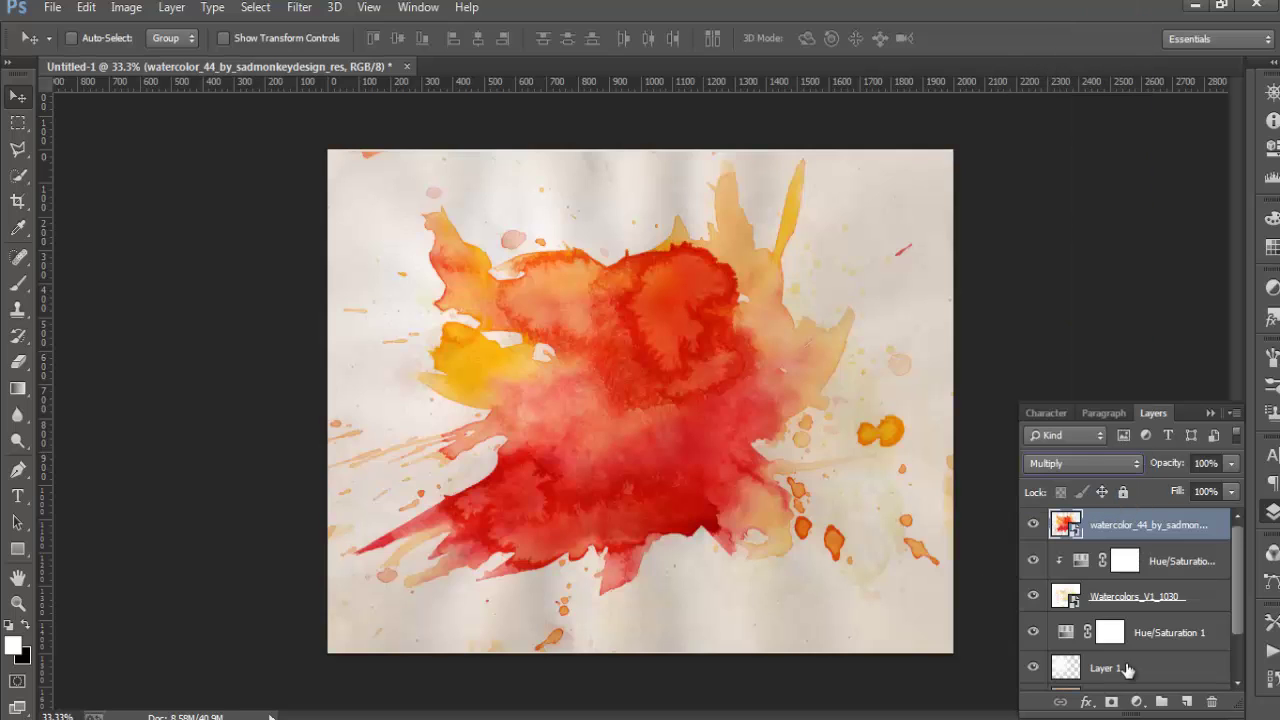
left_click(1230, 464)
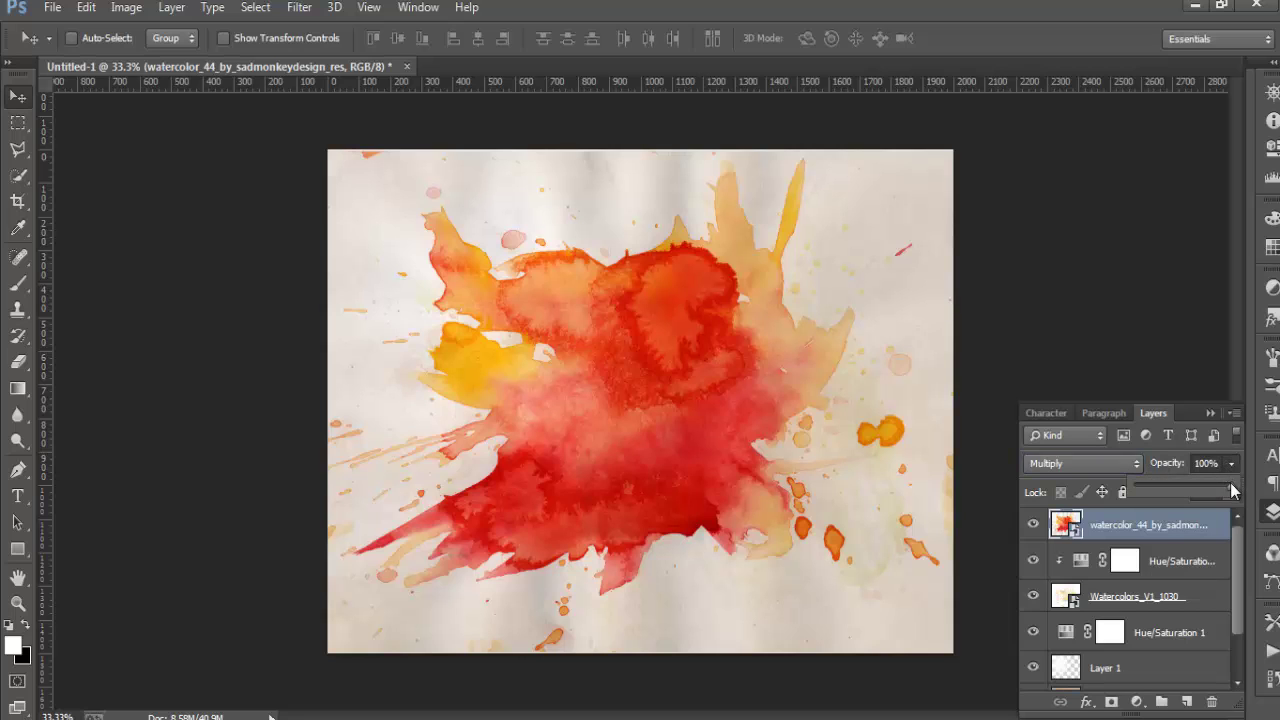
left_click_drag(1193, 486, 1166, 486)
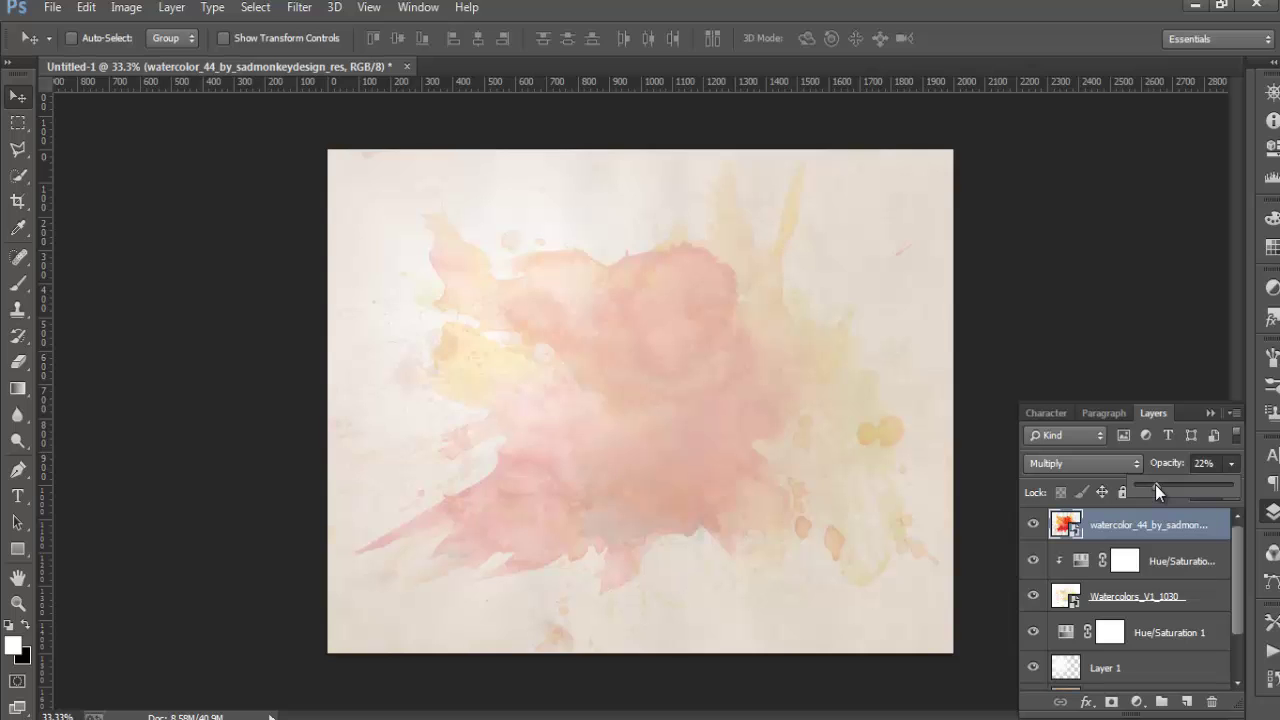
left_click_drag(1155, 488, 1152, 488)
mouse_move(657, 408)
left_mouse_down()
mouse_move(726, 503)
mouse_move(683, 449)
mouse_move(677, 409)
left_mouse_up()
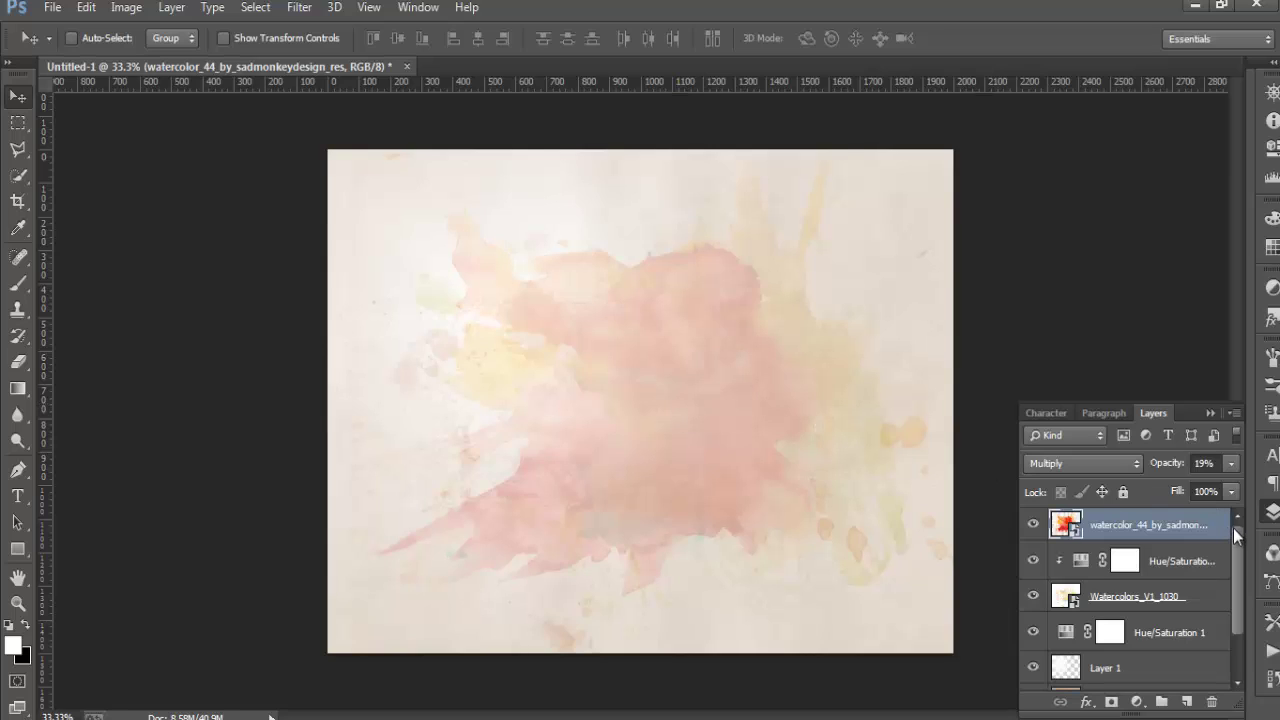
left_click(1230, 465)
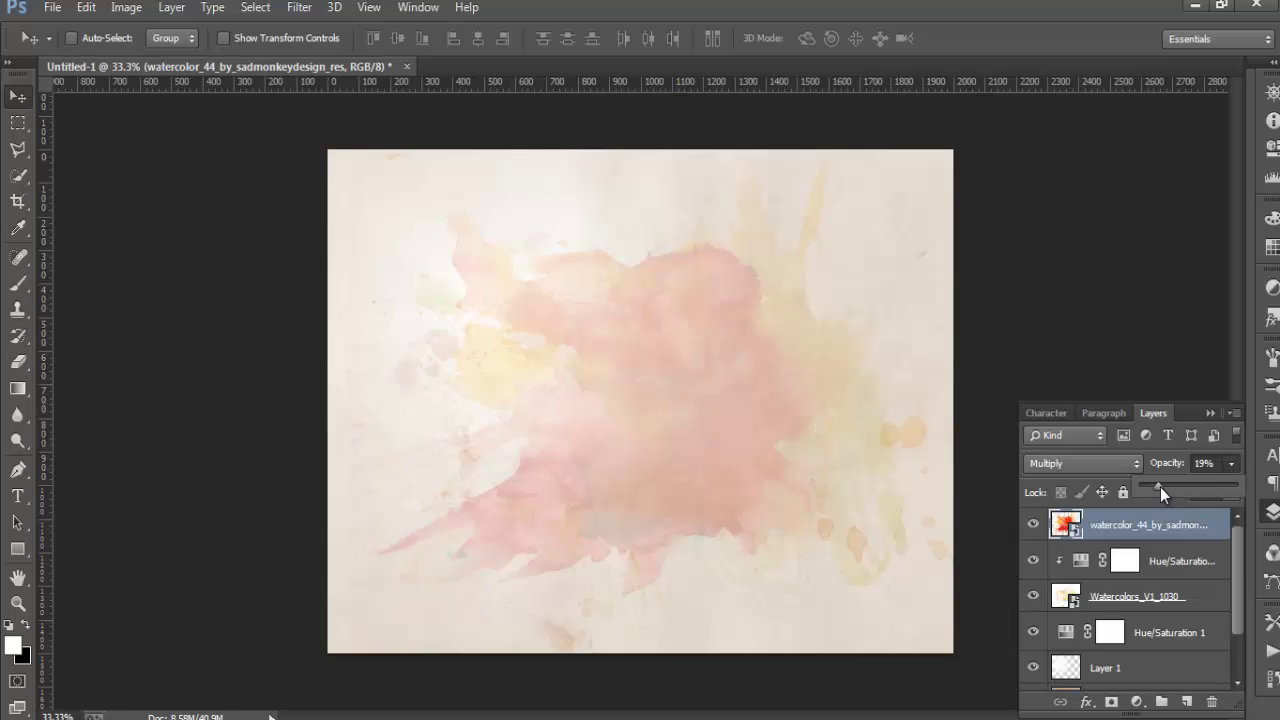
left_click_drag(1159, 486, 1155, 485)
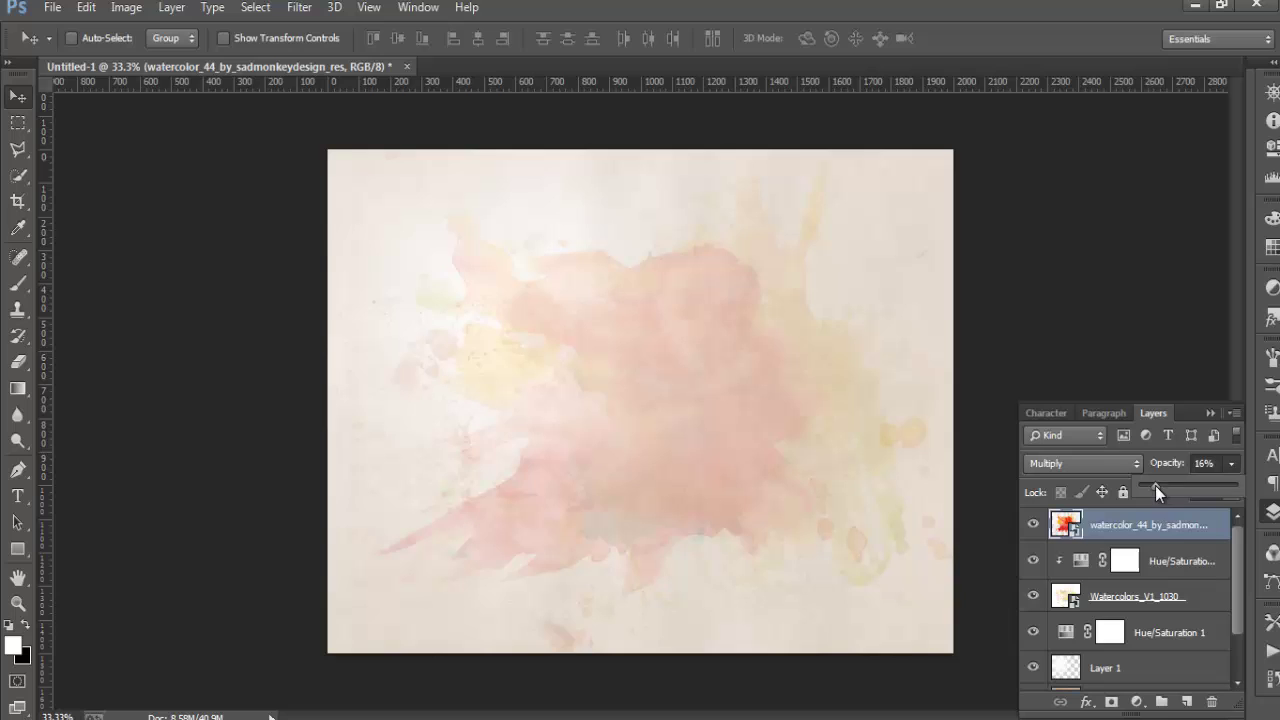
Rasterize the splash layer, toggle it to compare, and fine-tune its opacity to about 22%
right_click(1175, 532)
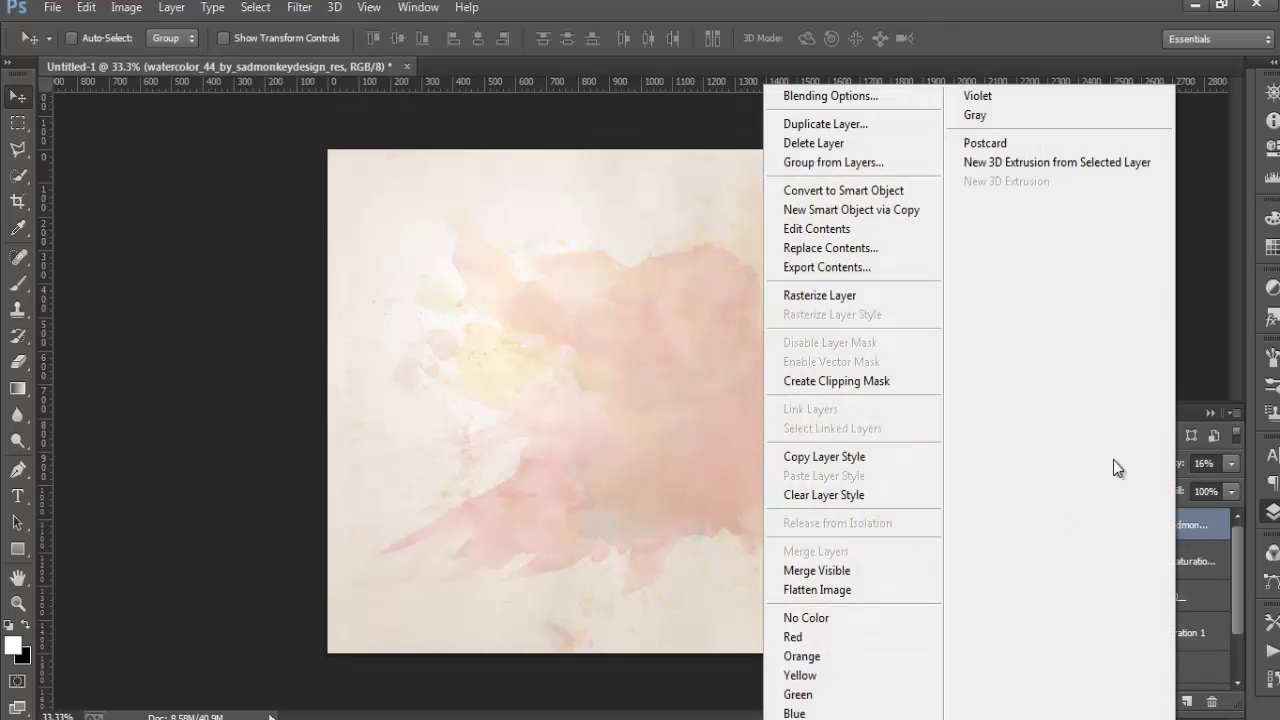
left_click(850, 296)
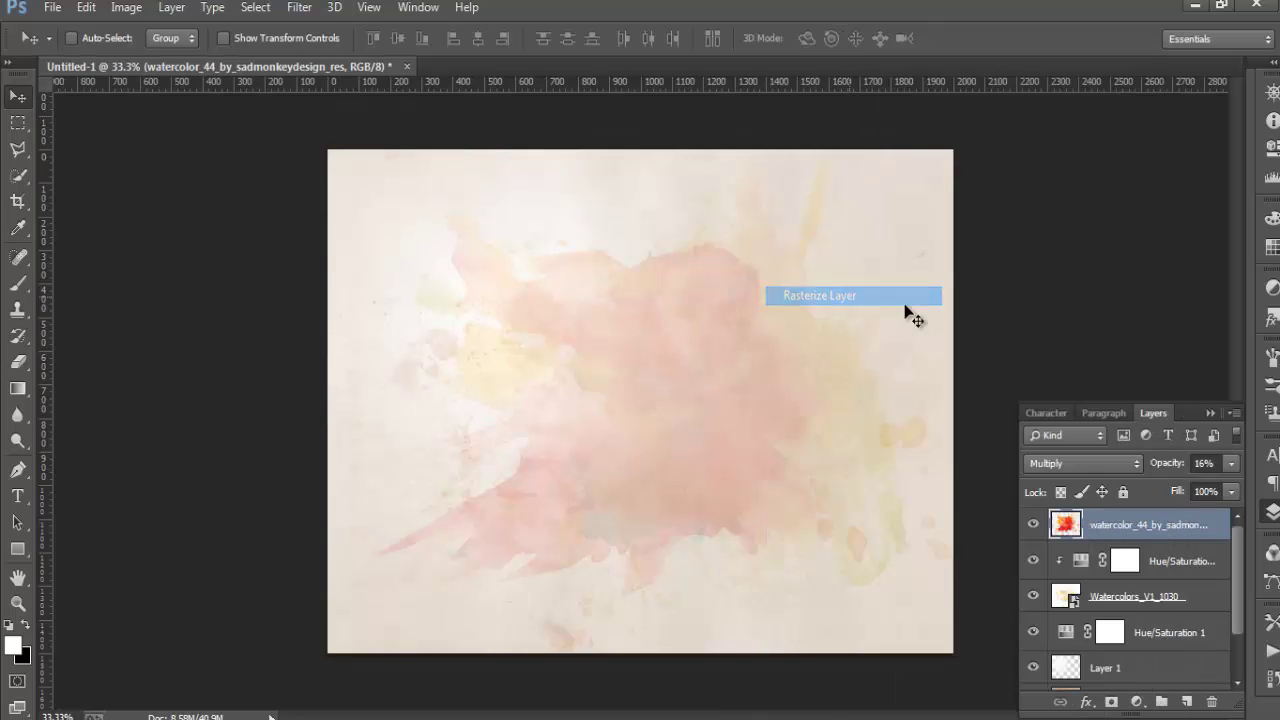
left_click(1031, 526)
left_click(1031, 526)
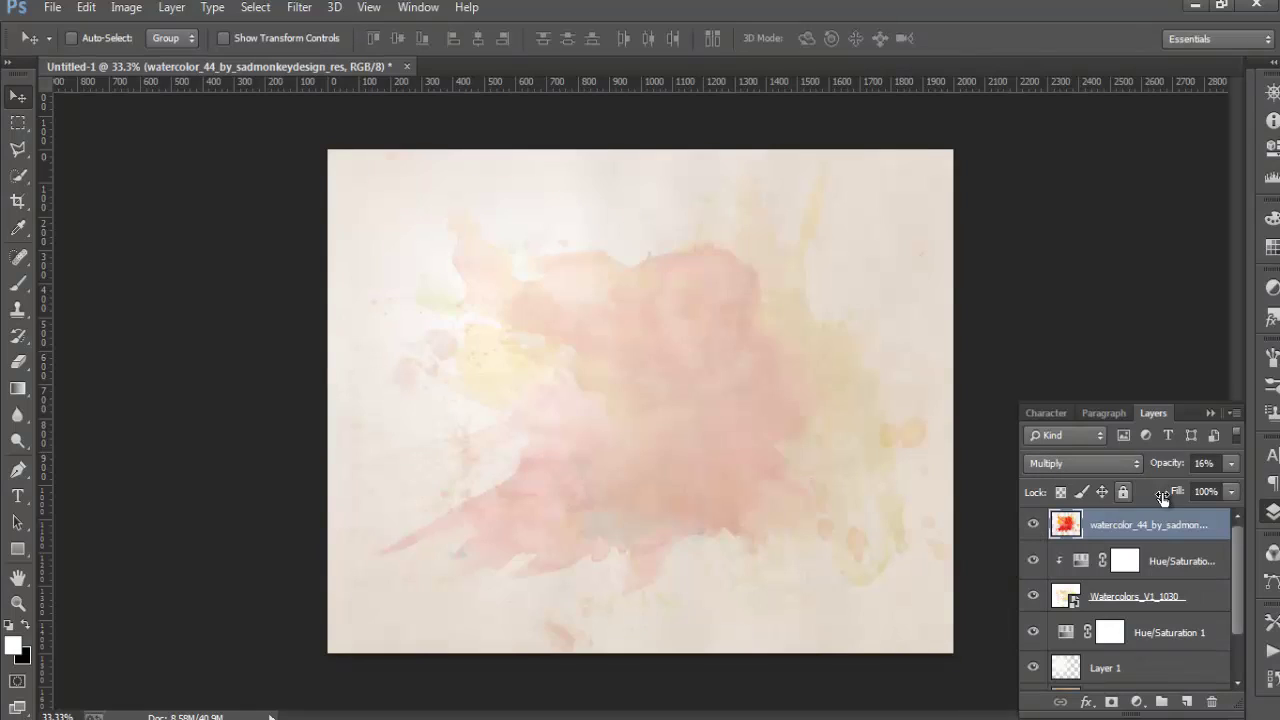
left_click(1230, 466)
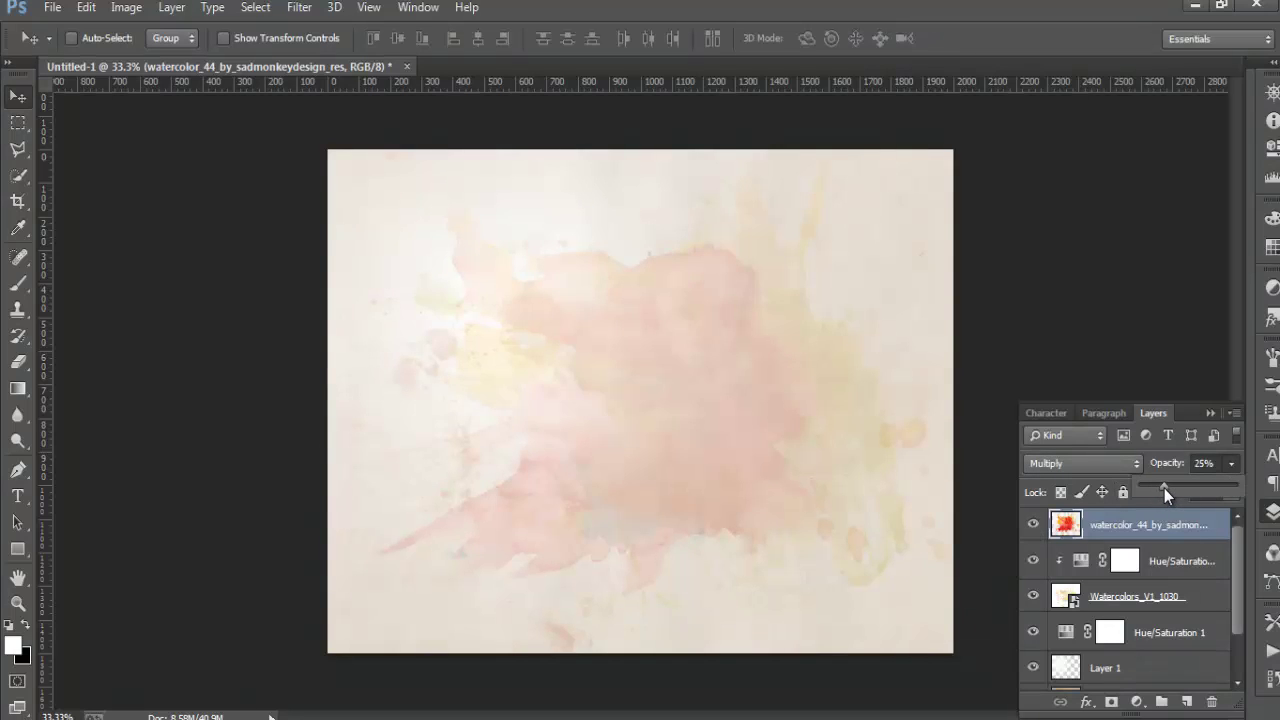
left_click_drag(1162, 488, 1158, 488)
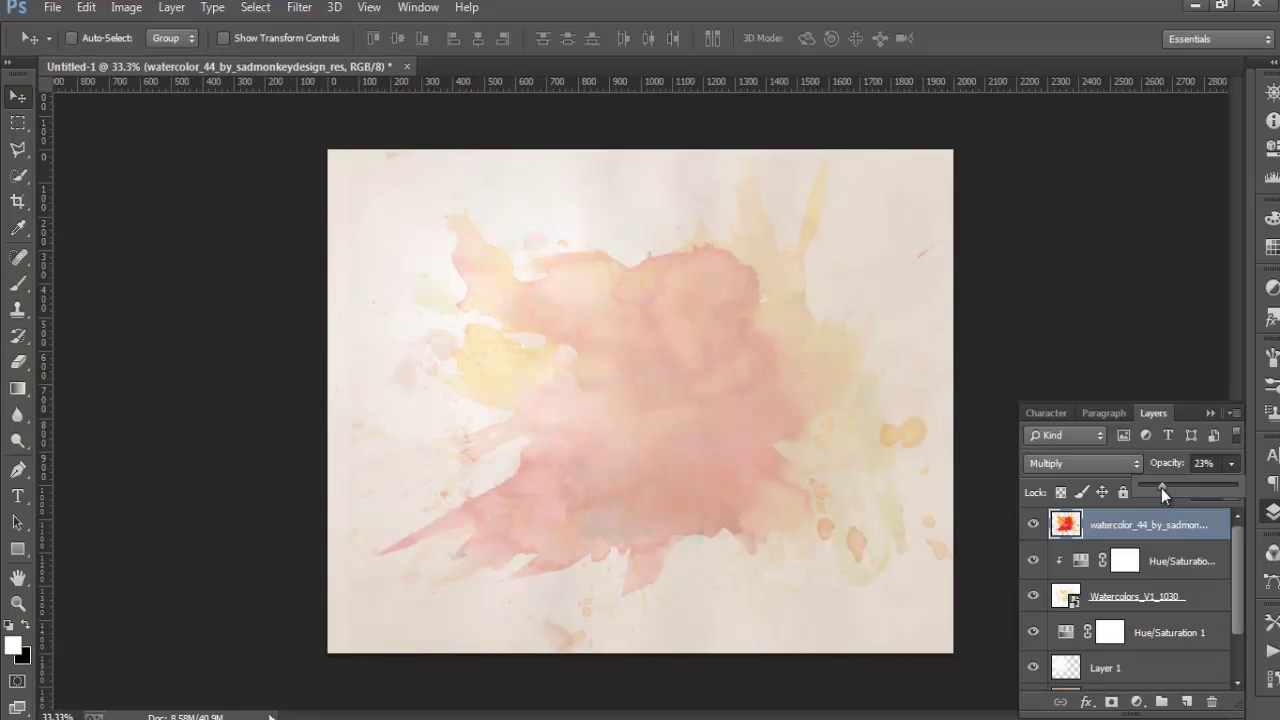
left_click(1266, 515)
left_click(1264, 519)
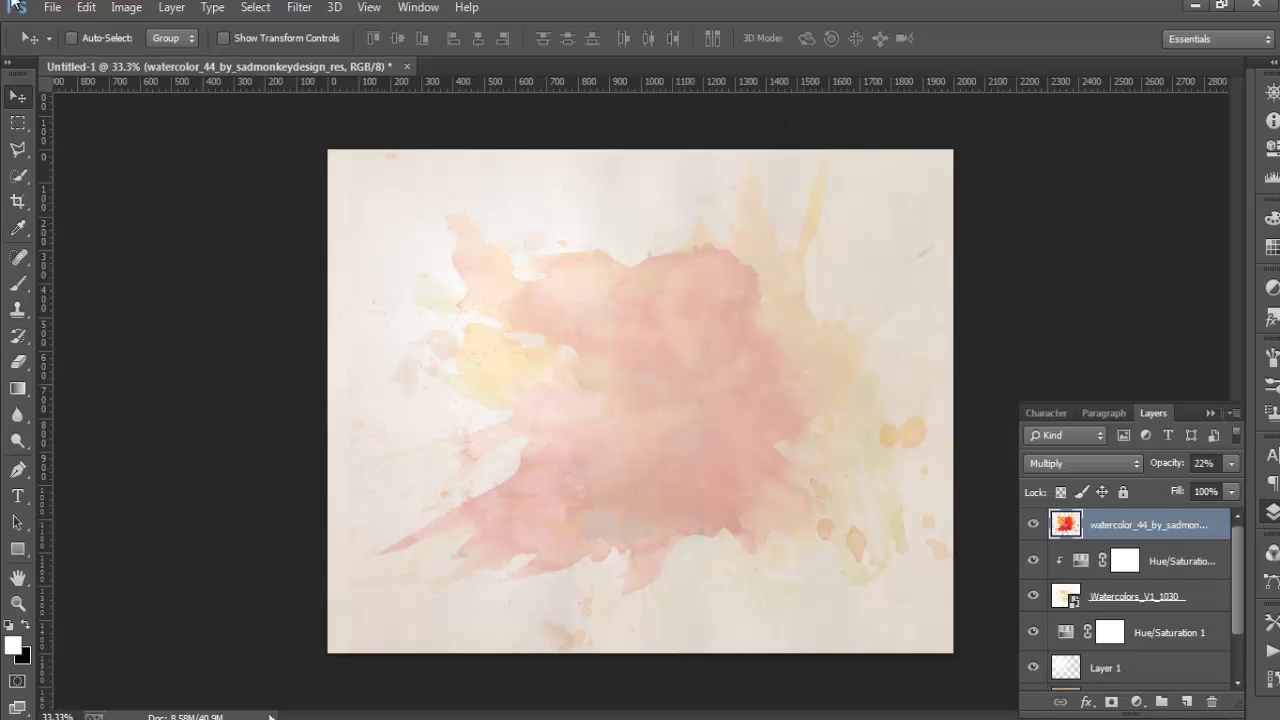
left_click(51, 7)
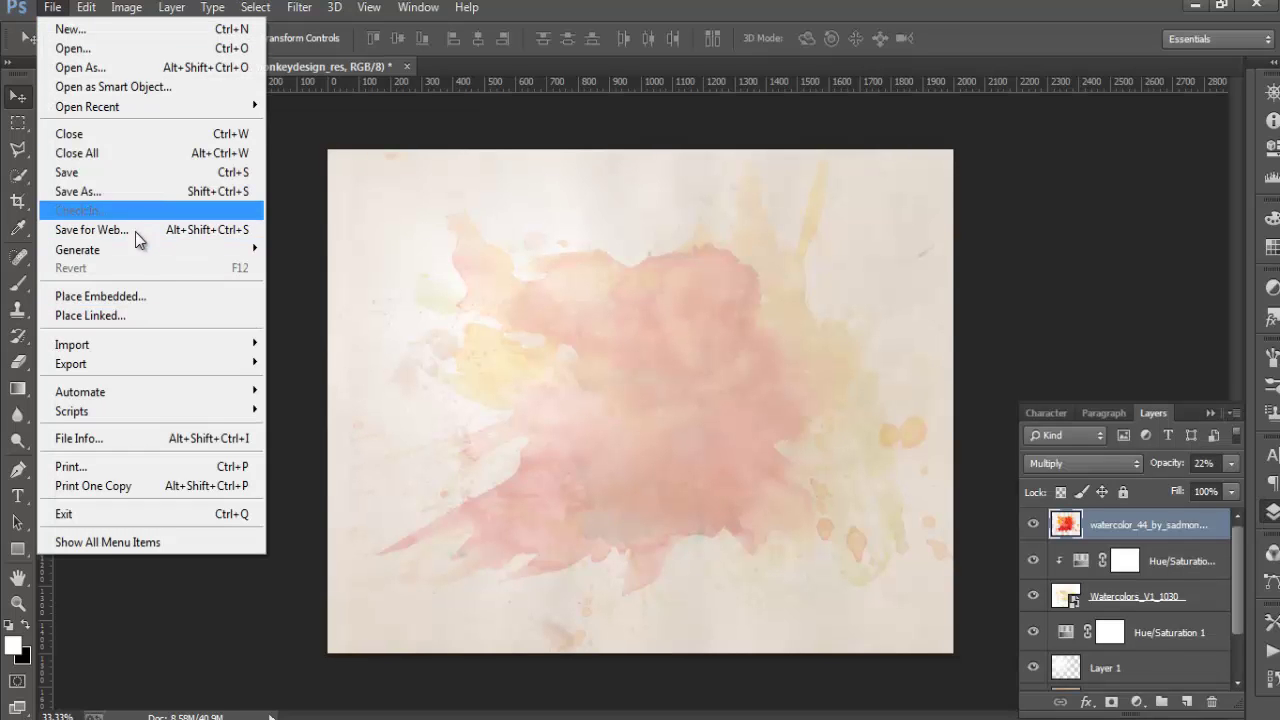
Embed the Model photo, scaled to about 417% and shifted up and right over the splash
left_click(139, 296)
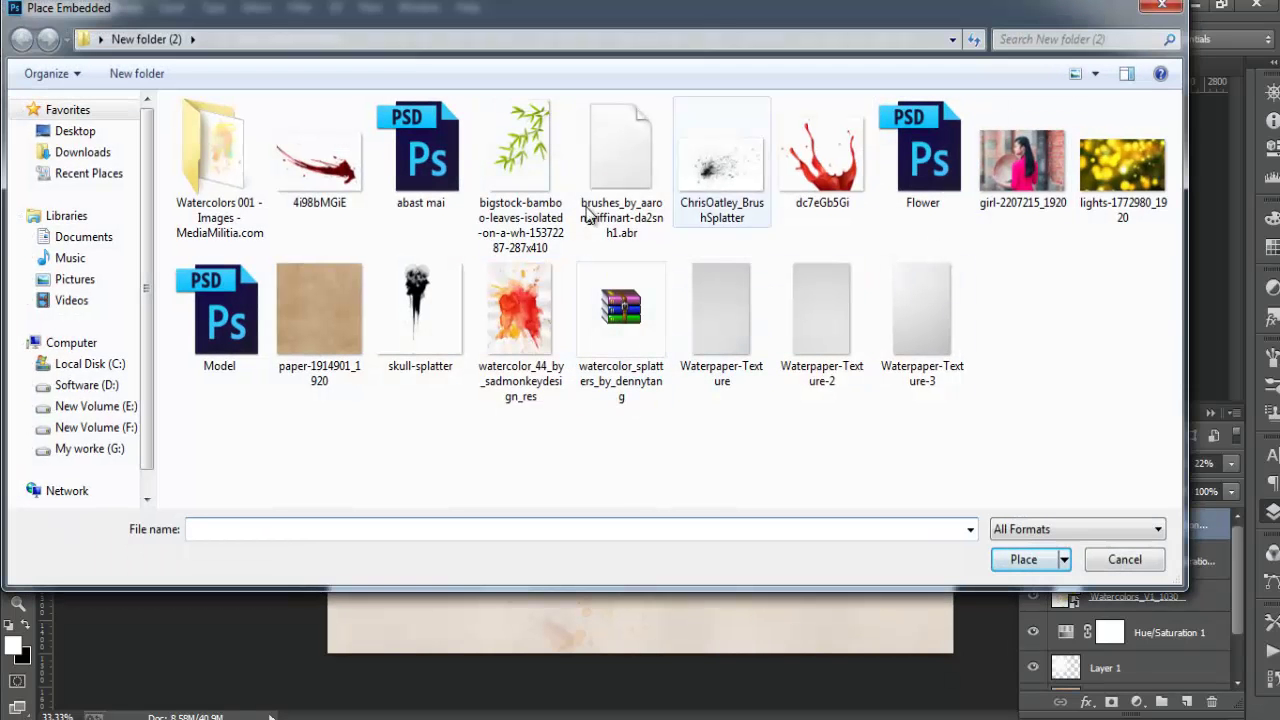
left_click(220, 310)
left_click(1022, 559)
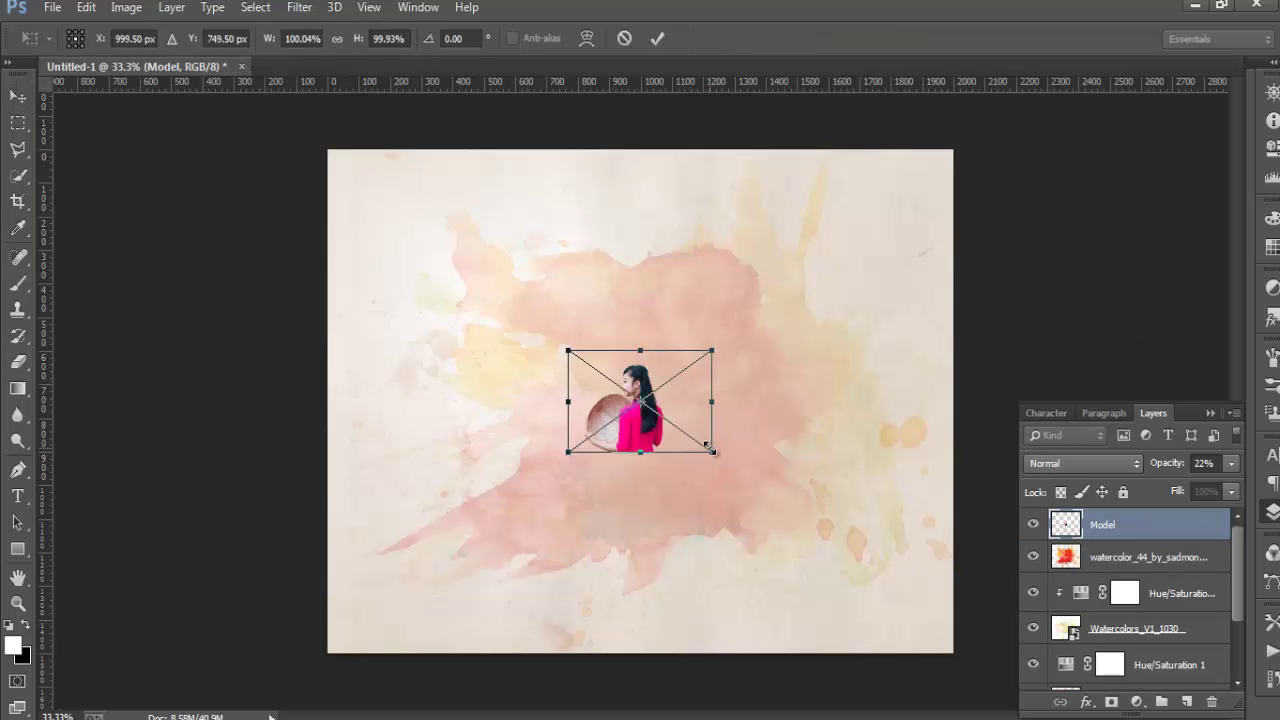
left_click_drag(711, 451, 898, 670)
mouse_move(658, 535)
left_mouse_down()
mouse_move(673, 469)
mouse_move(673, 501)
left_mouse_up()
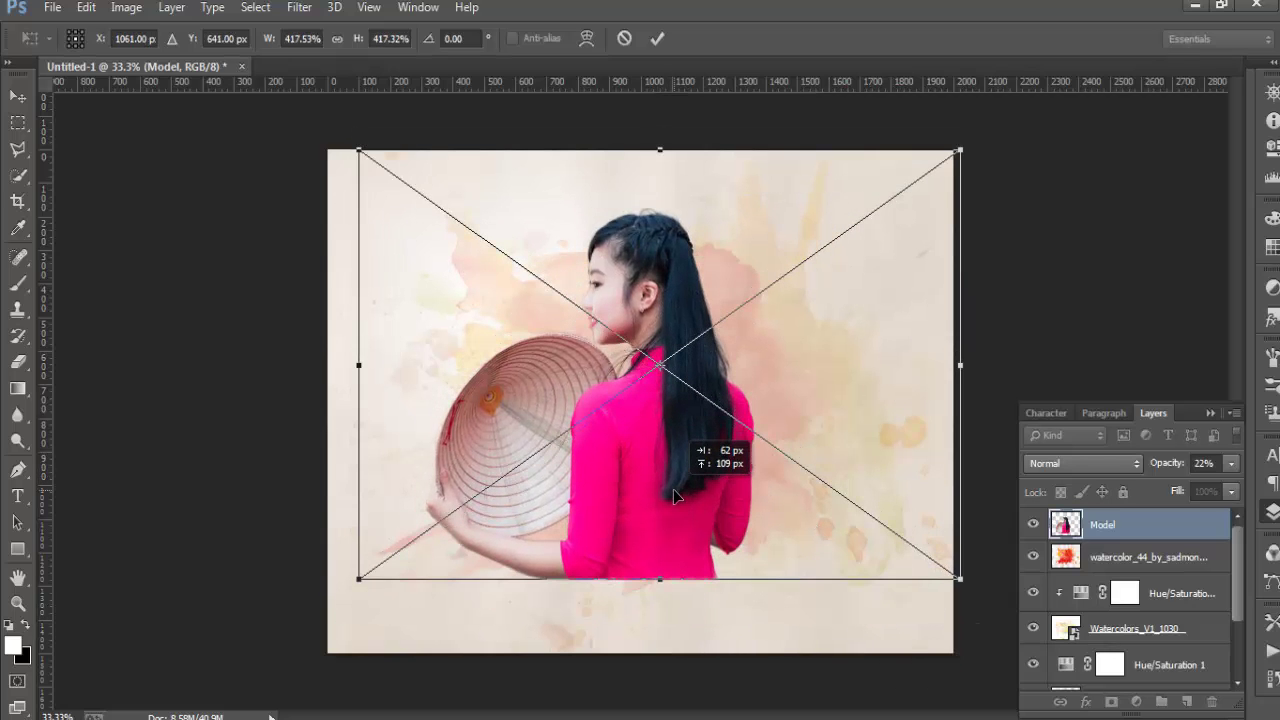
left_click(657, 38)
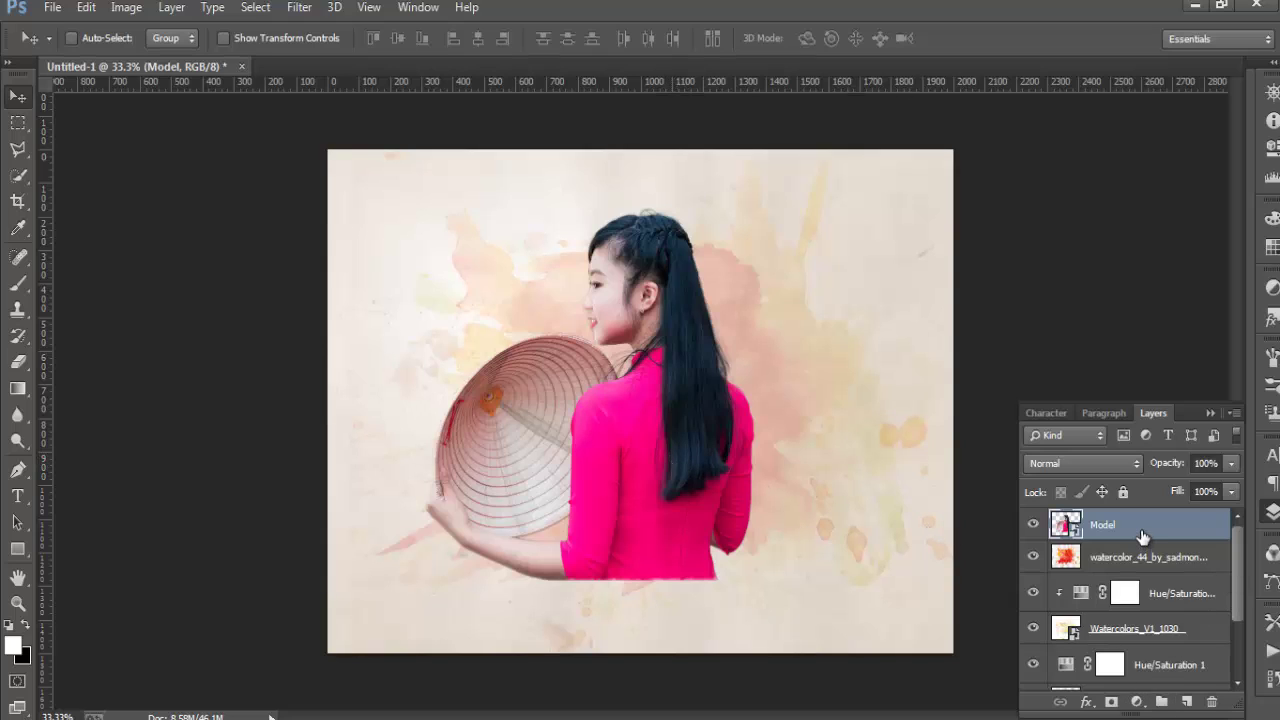
Mask the Model layer and brush the dress hem away with a 300 px watercolor brush
left_click(1111, 702)
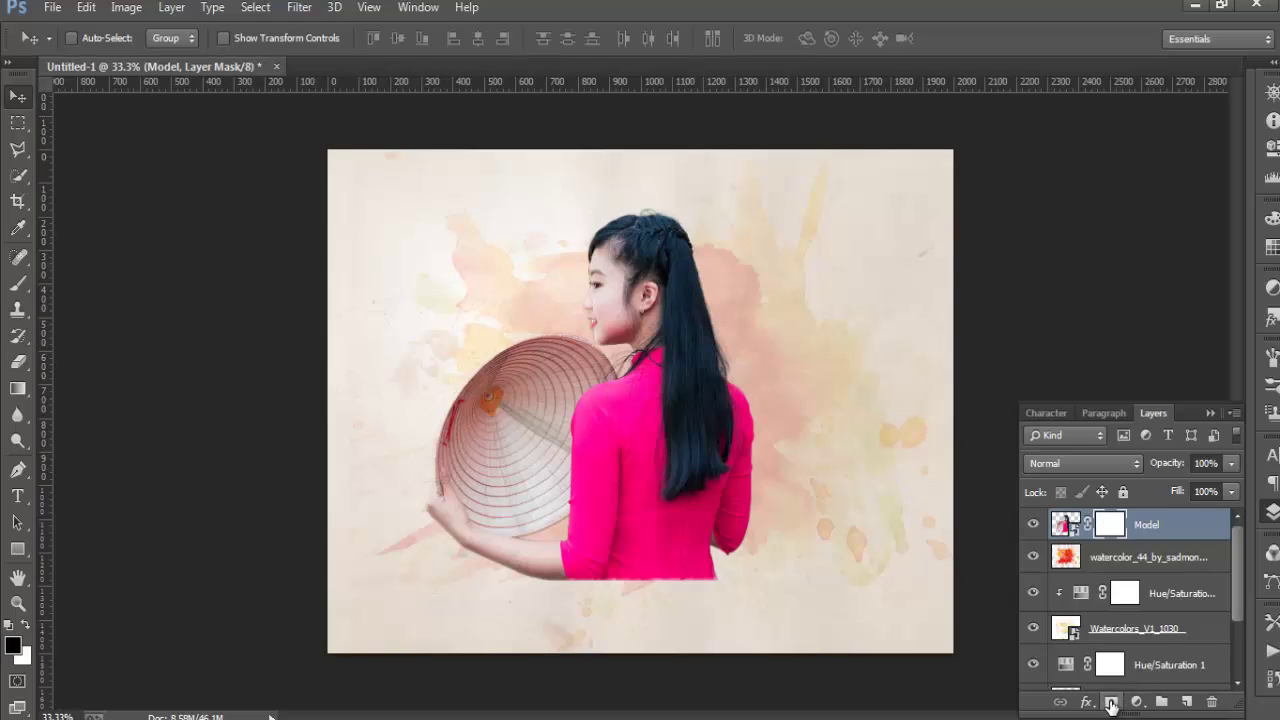
left_click(17, 284)
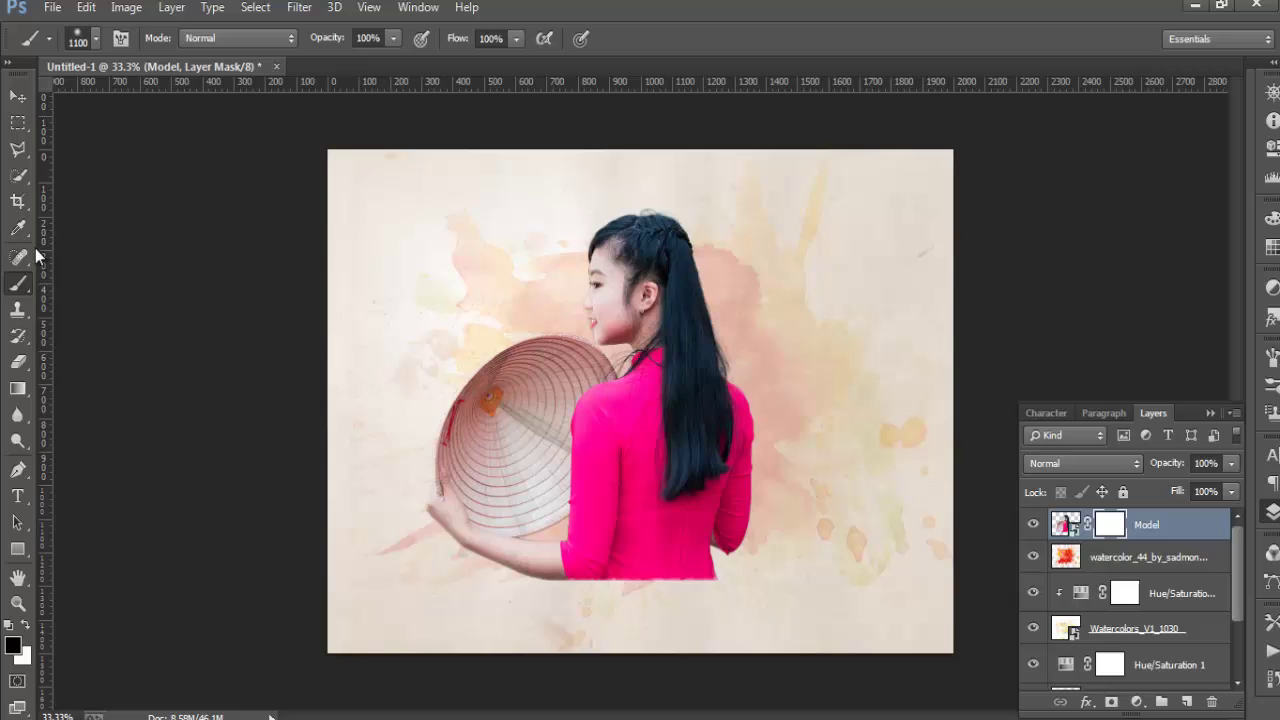
left_click(97, 37)
left_click_drag(212, 237, 211, 518)
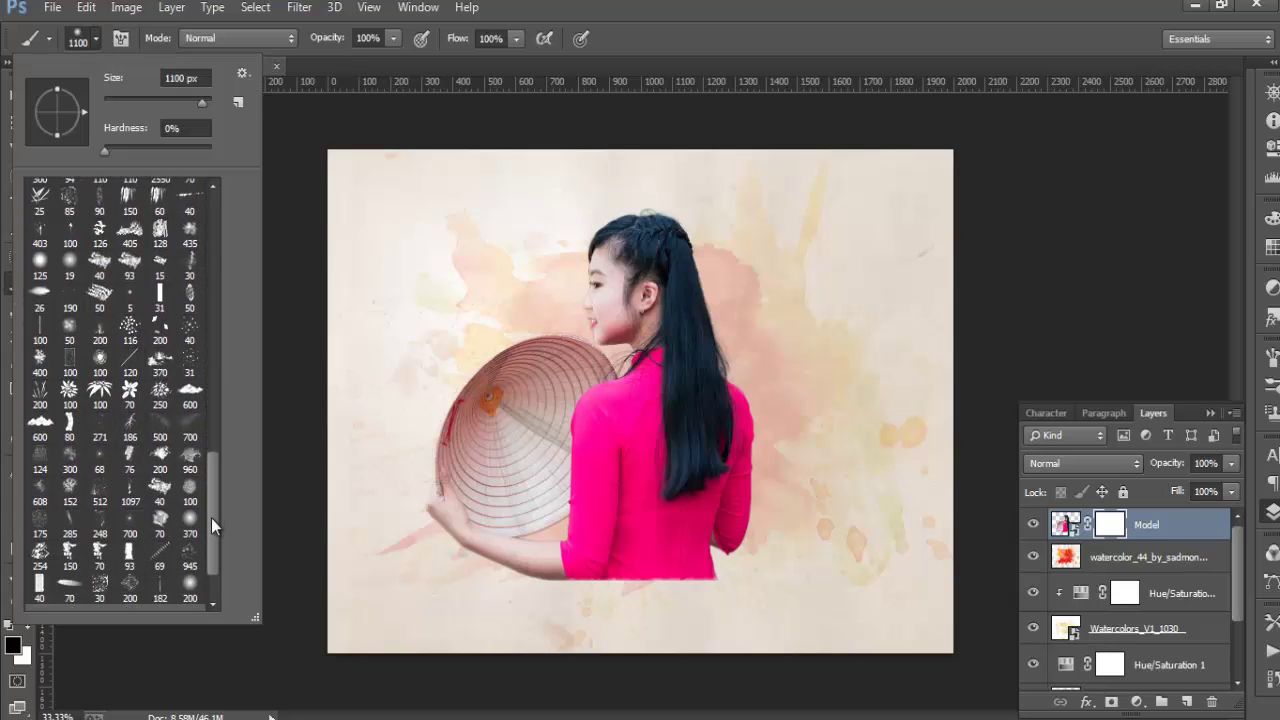
scroll(211, 518, "down", 2)
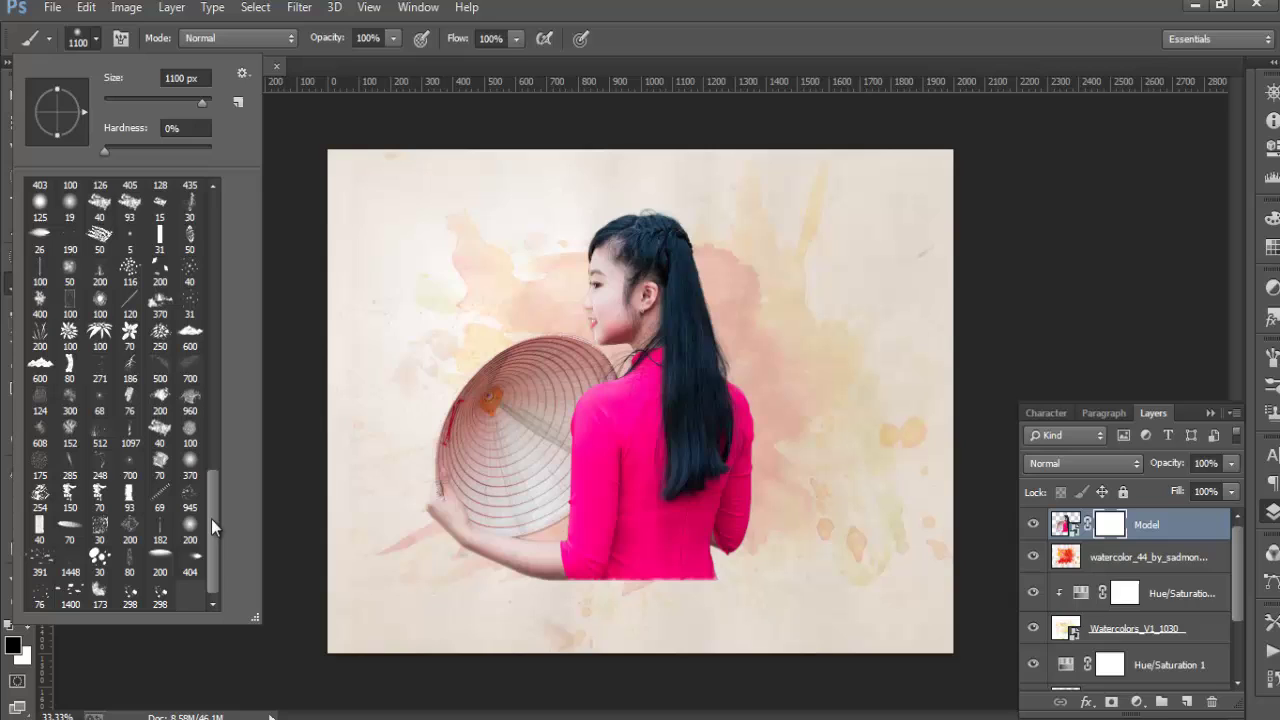
left_click(69, 494)
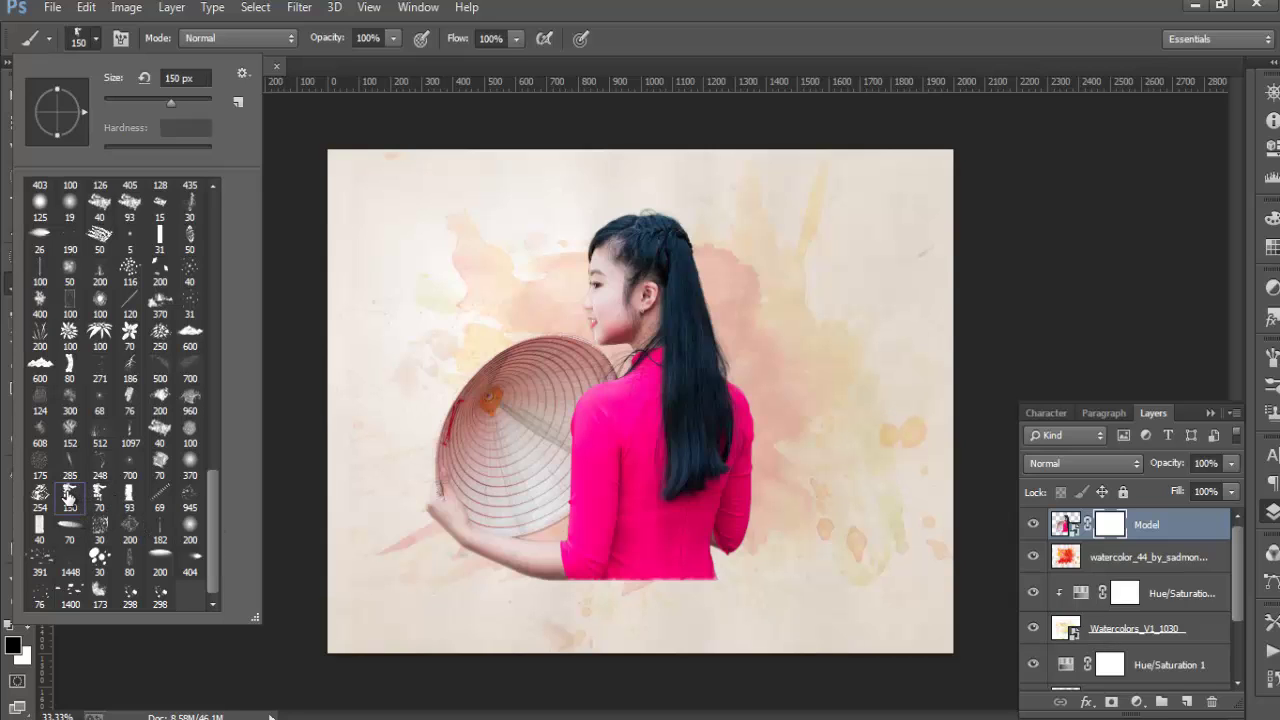
left_click(648, 77)
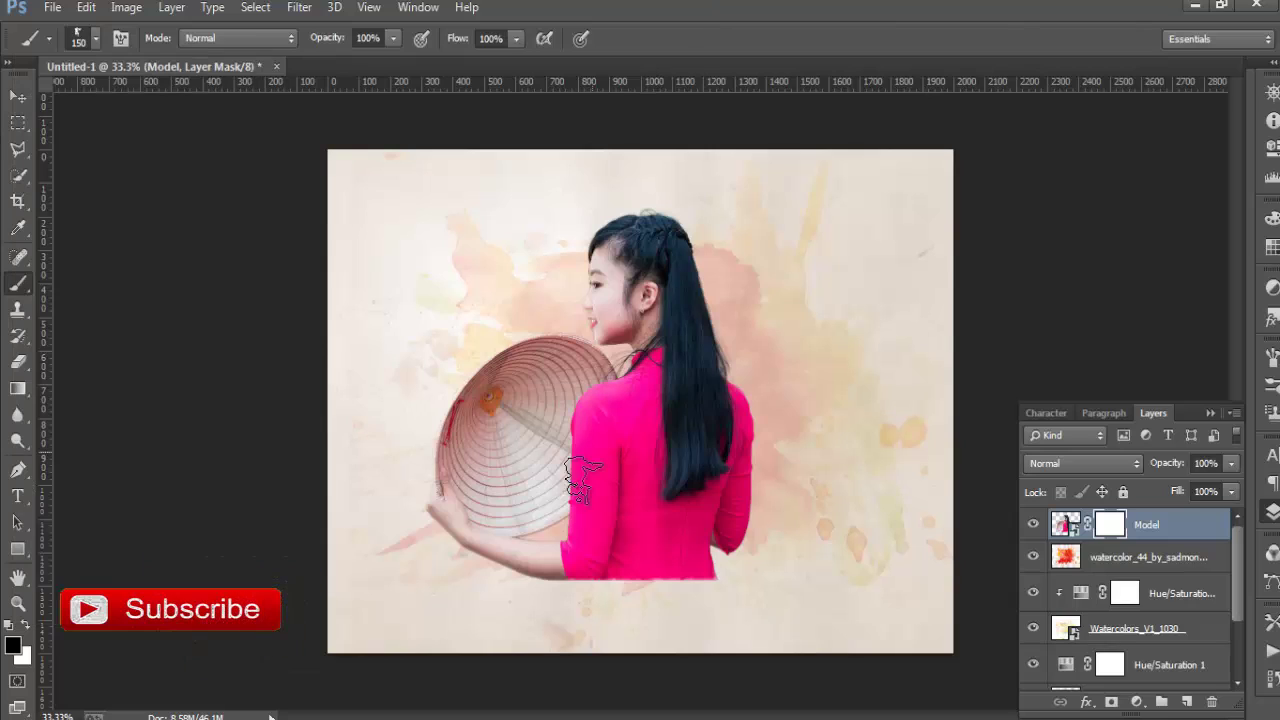
key("bracketright")
key("bracketright")
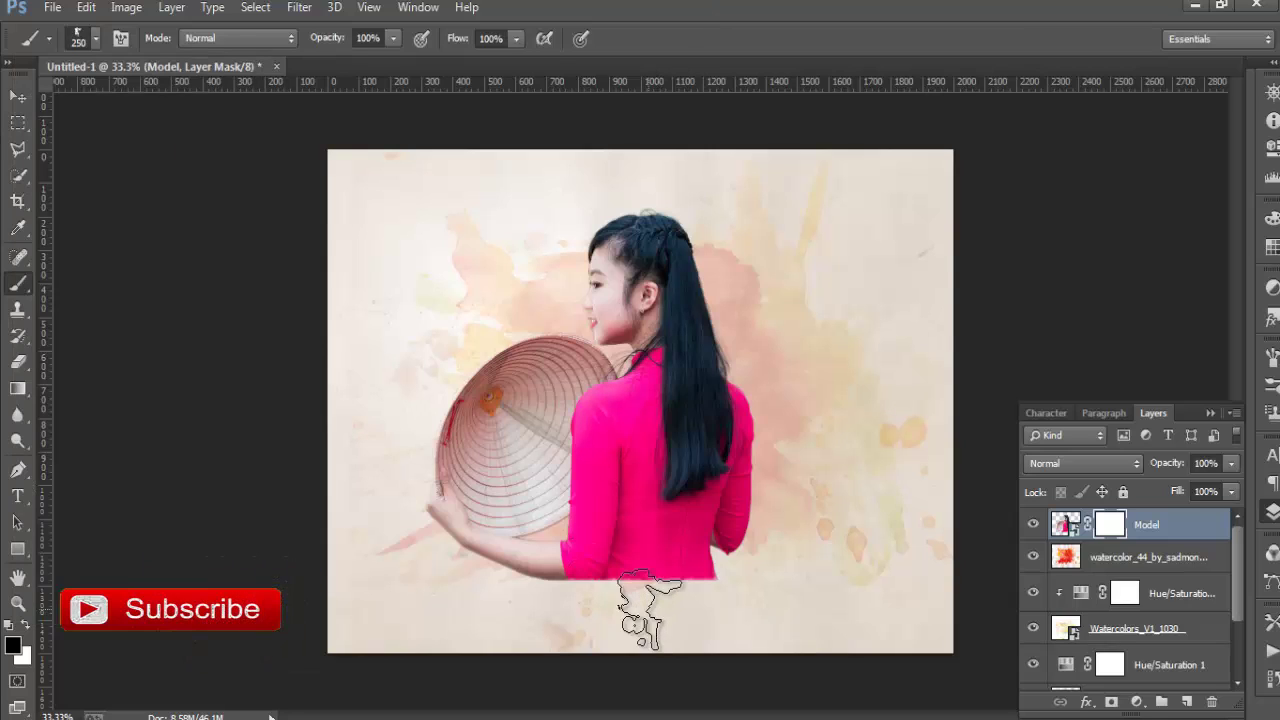
key("bracketright")
key("bracketright")
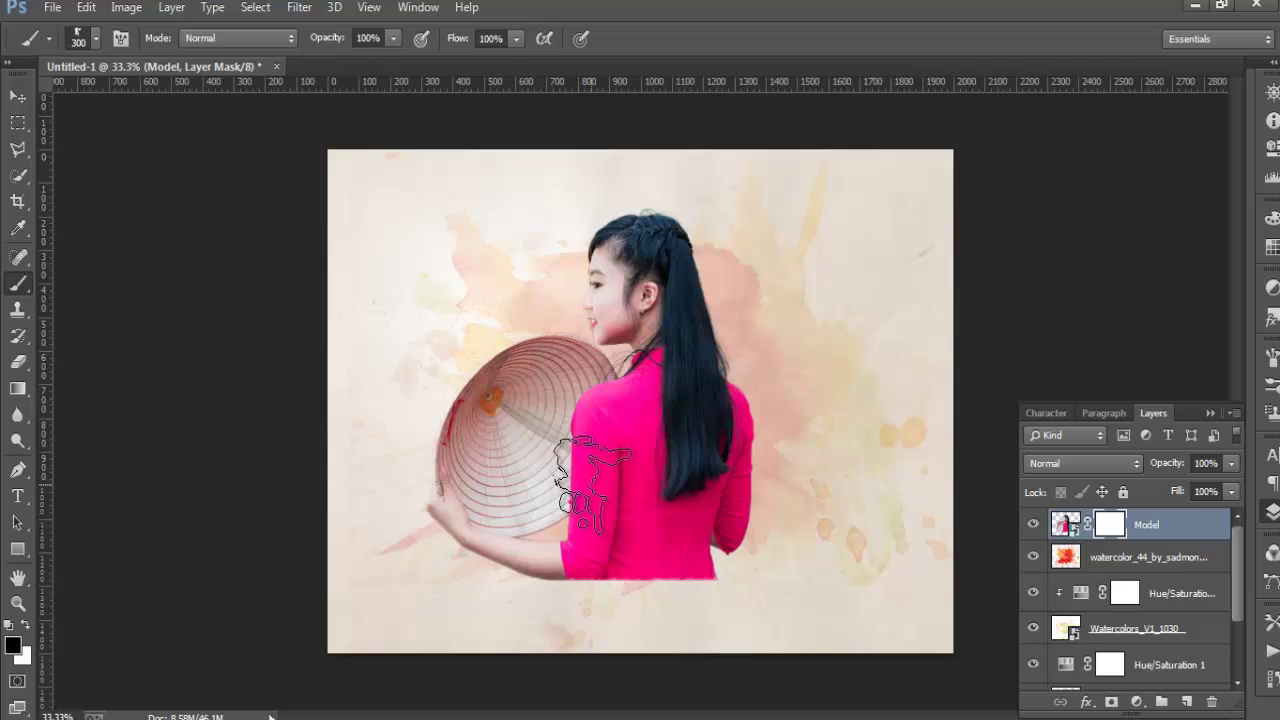
mouse_move(640, 605)
left_mouse_down()
mouse_move(752, 610)
mouse_move(630, 617)
left_mouse_up()
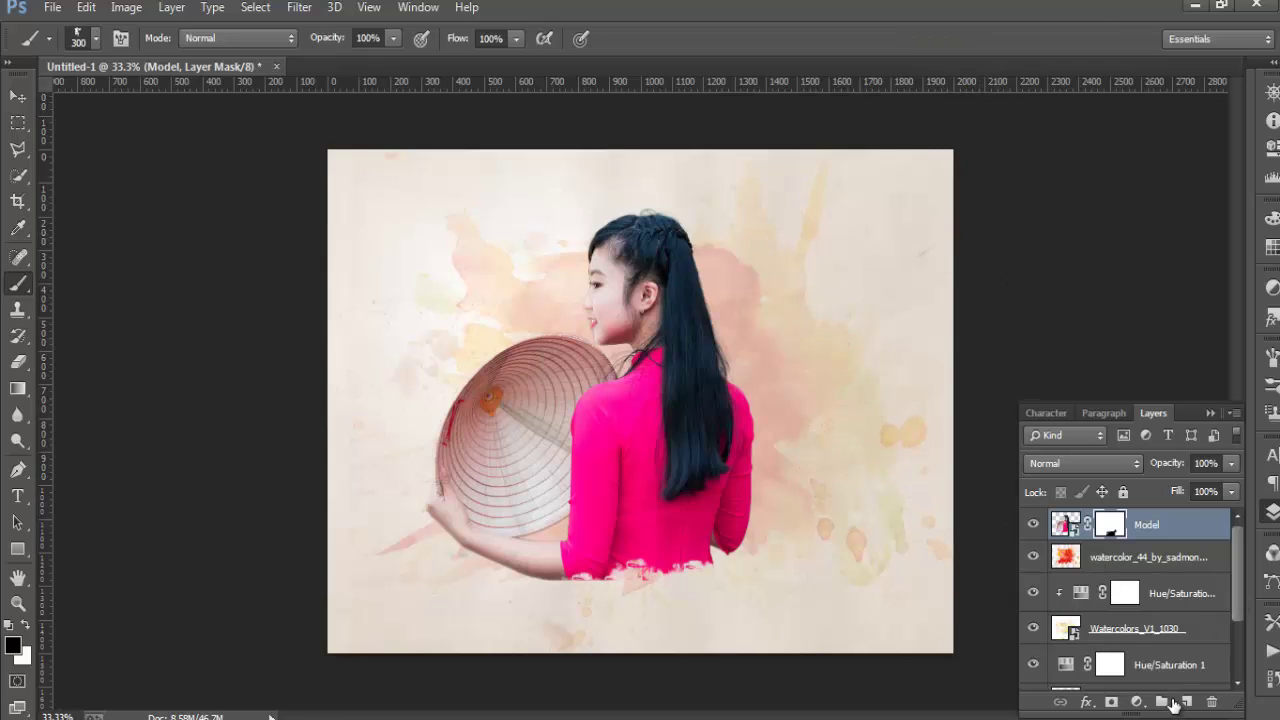
Add a Hue/Saturation layer clipped to the Model with Saturation at -37
left_click(1138, 703)
left_click(1168, 456)
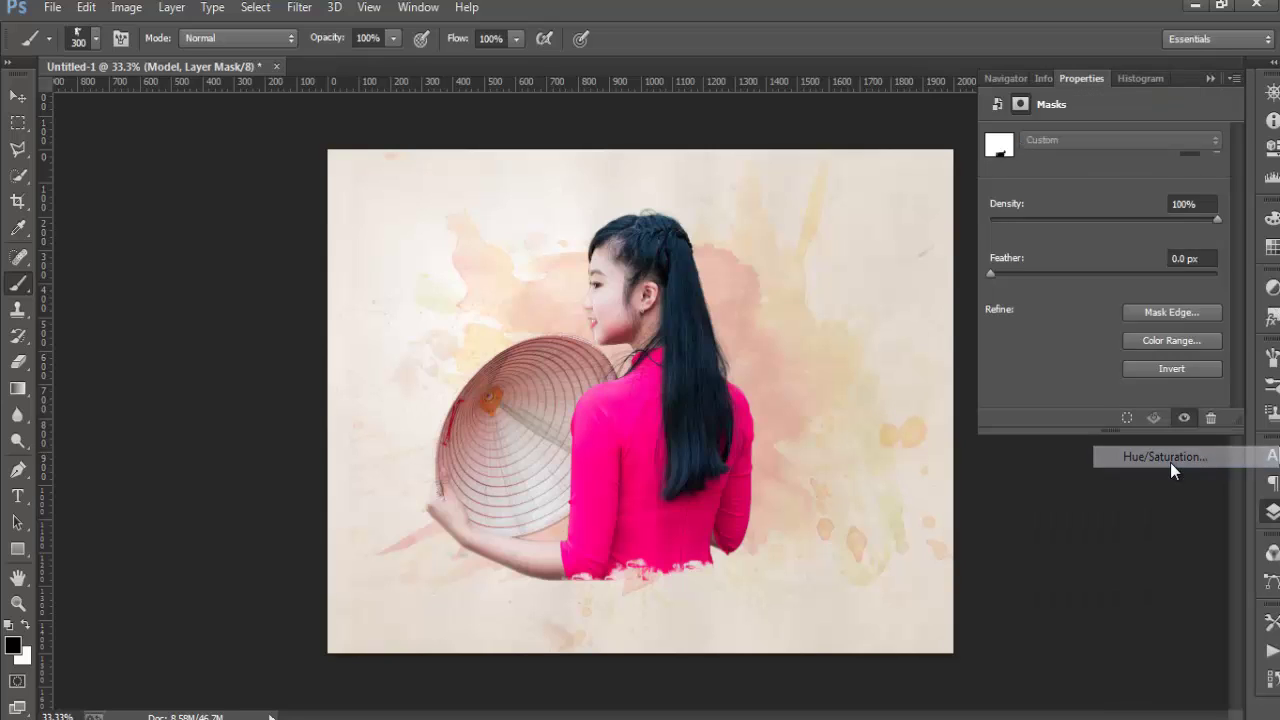
left_click(1100, 418)
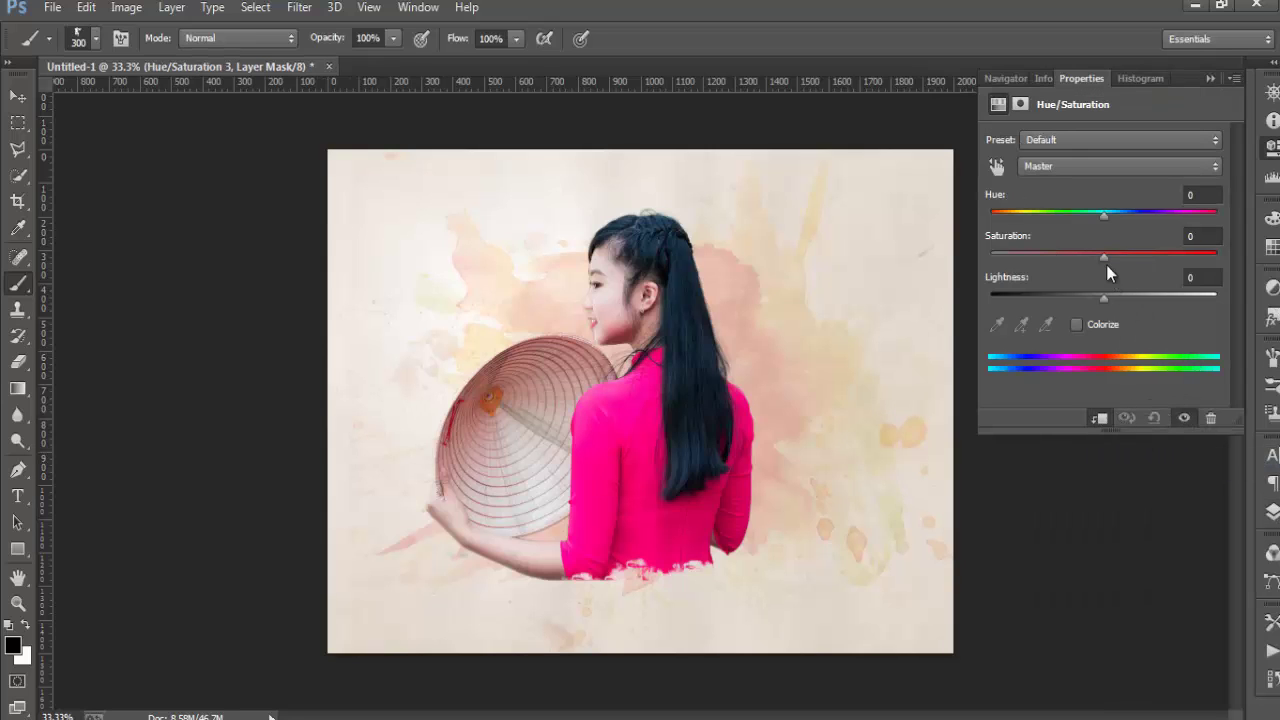
left_click_drag(1103, 255, 1078, 254)
mouse_move(1075, 254)
left_mouse_down()
mouse_move(1052, 253)
mouse_move(1089, 252)
mouse_move(1064, 259)
left_mouse_up()
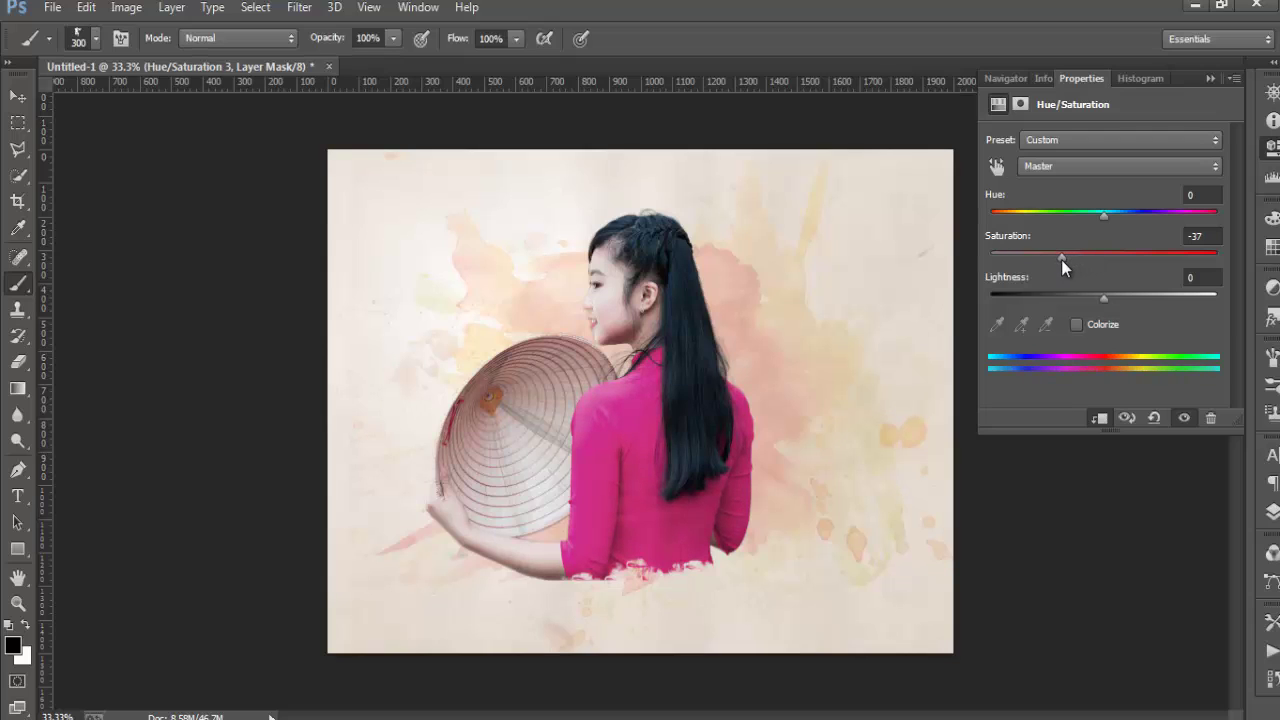
left_click(18, 96)
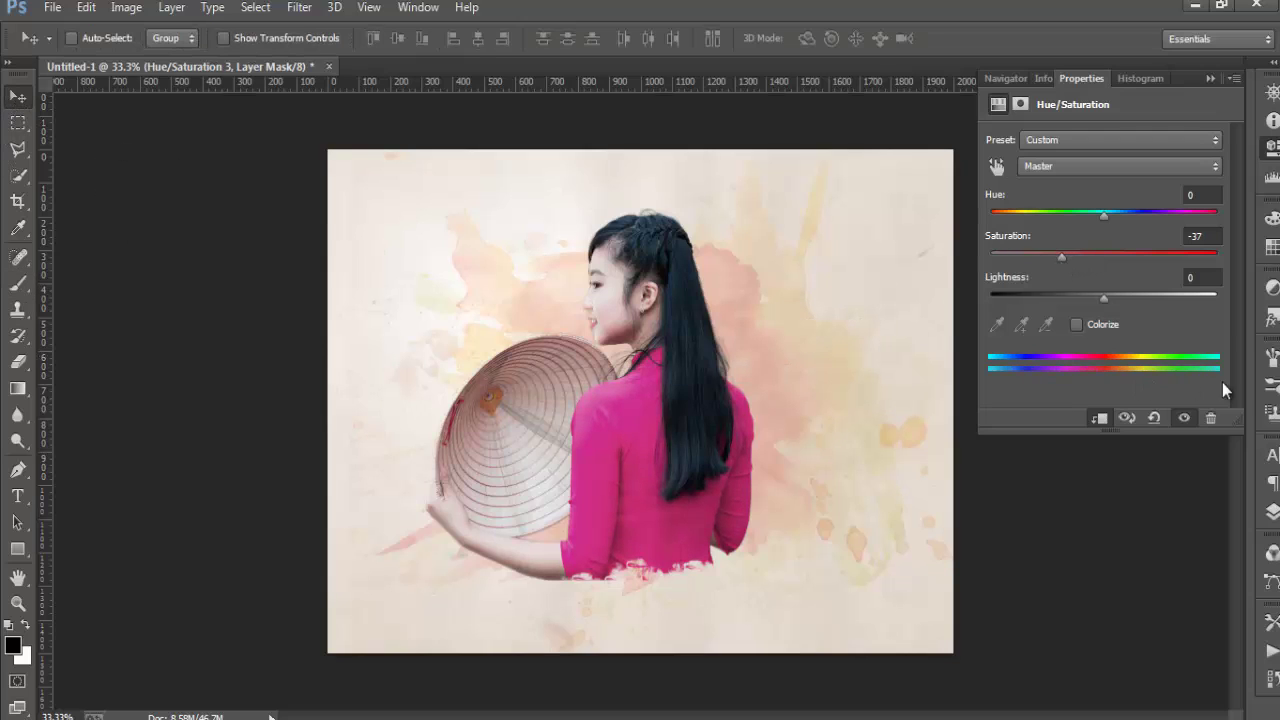
Add a Color Balance layer clipped to the model with midtones Cyan/Red +24, Yellow/Blue 0
left_click(1272, 512)
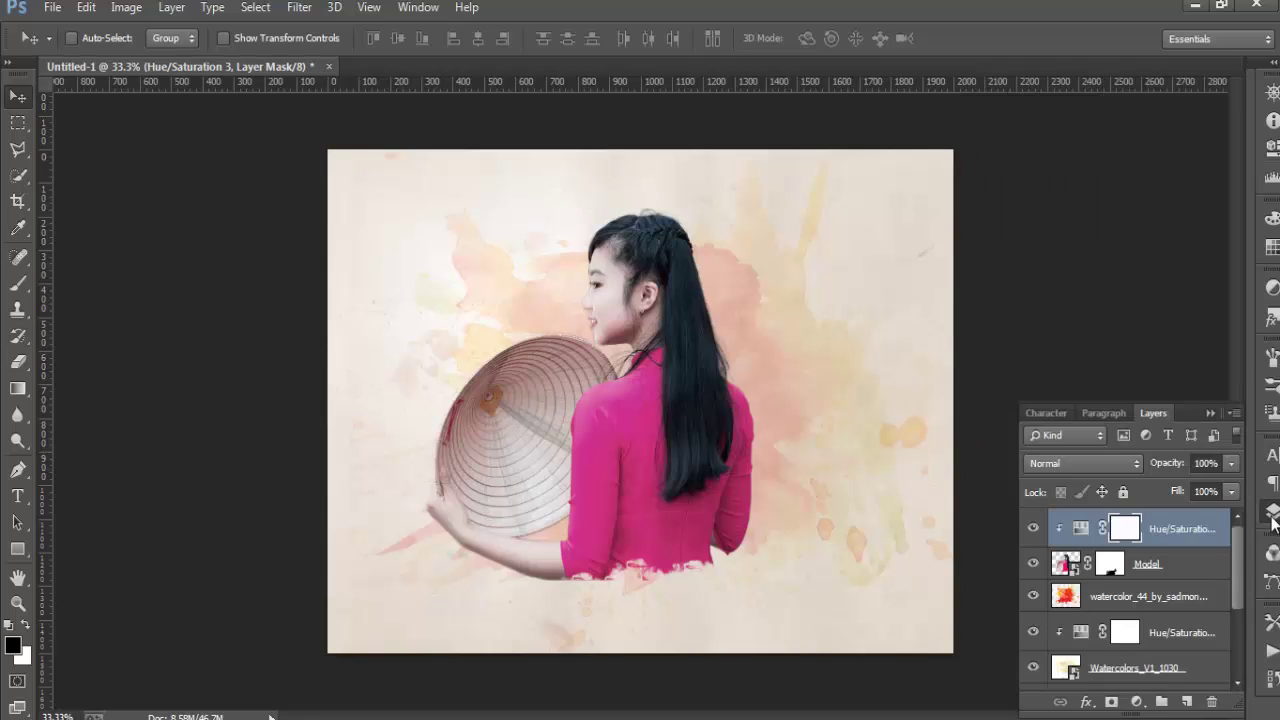
left_click(1137, 701)
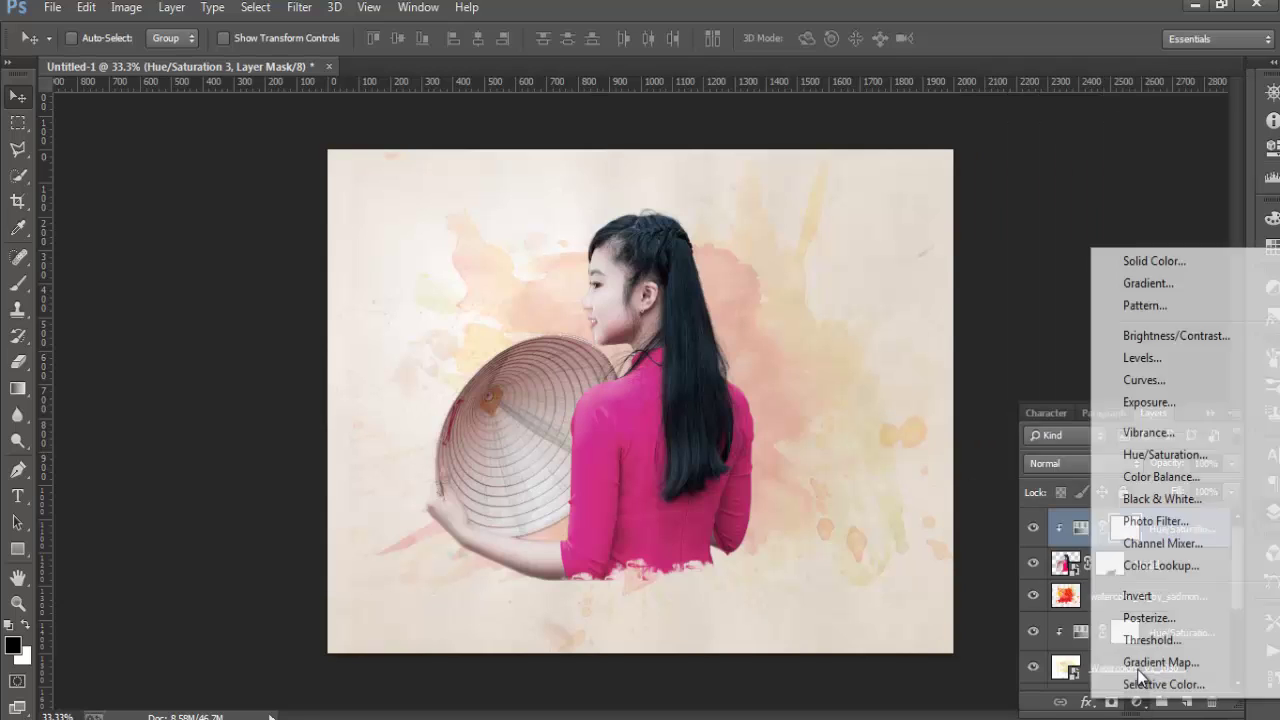
left_click(1156, 477)
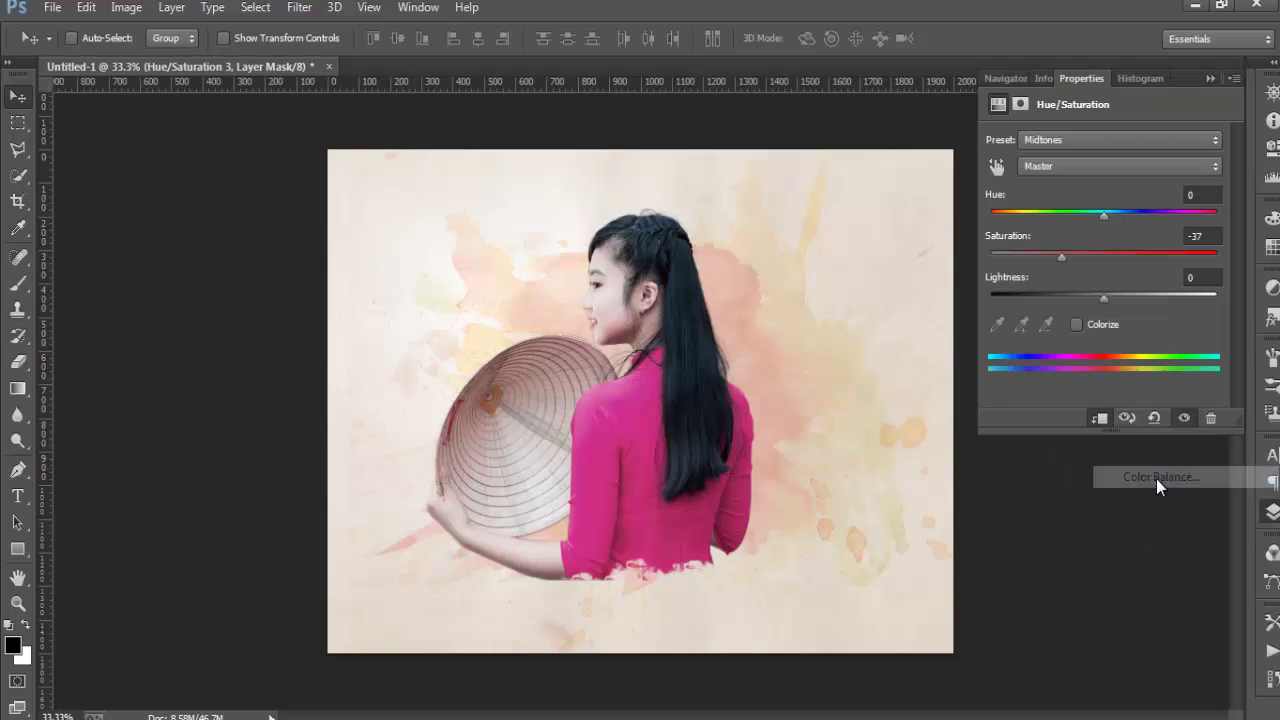
left_click(1095, 420)
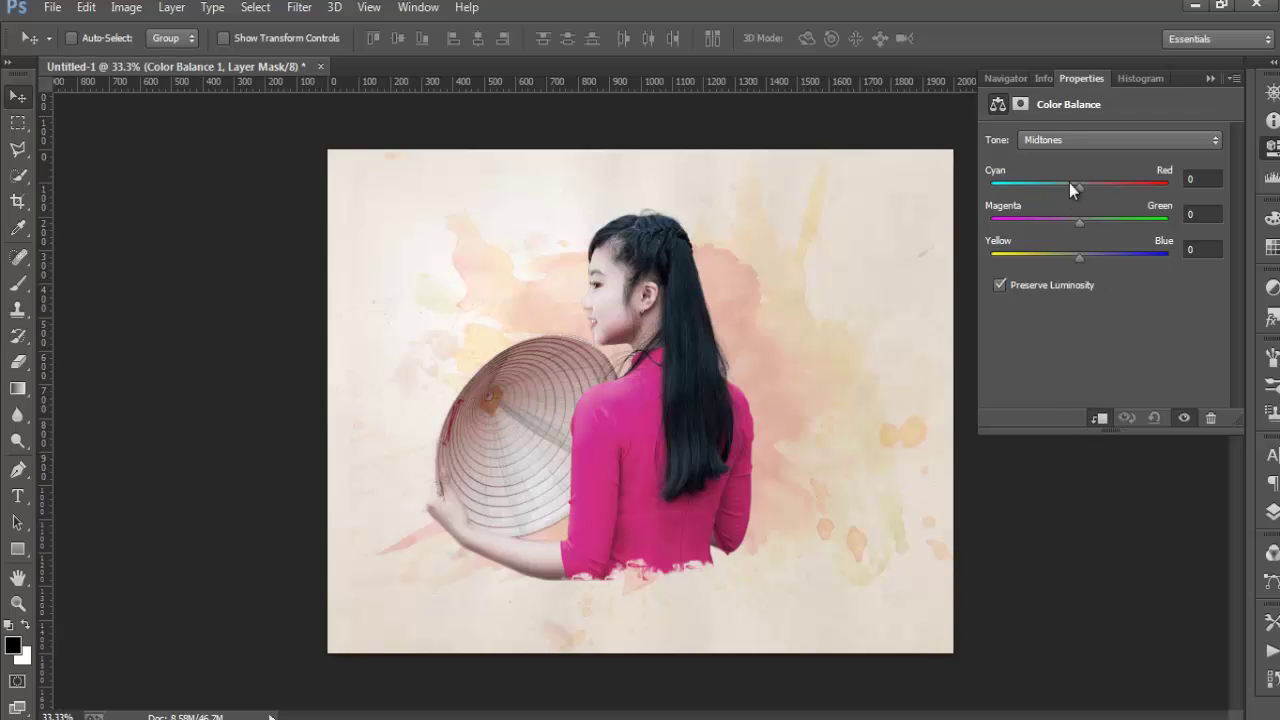
mouse_move(1081, 185)
left_mouse_down()
mouse_move(1035, 188)
mouse_move(1112, 187)
left_mouse_up()
mouse_move(1081, 256)
left_mouse_down()
mouse_move(1031, 260)
mouse_move(1116, 252)
mouse_move(1078, 252)
left_mouse_up()
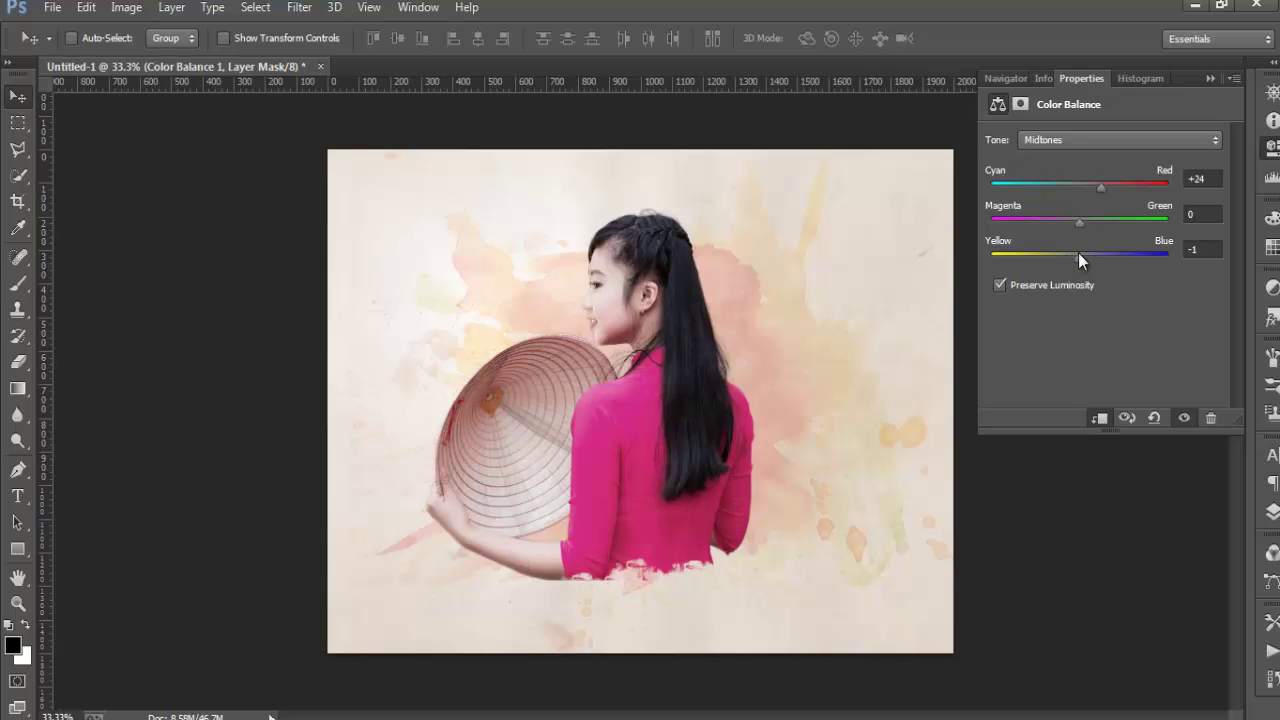
left_click(1206, 249)
type("0")
left_click(1273, 147)
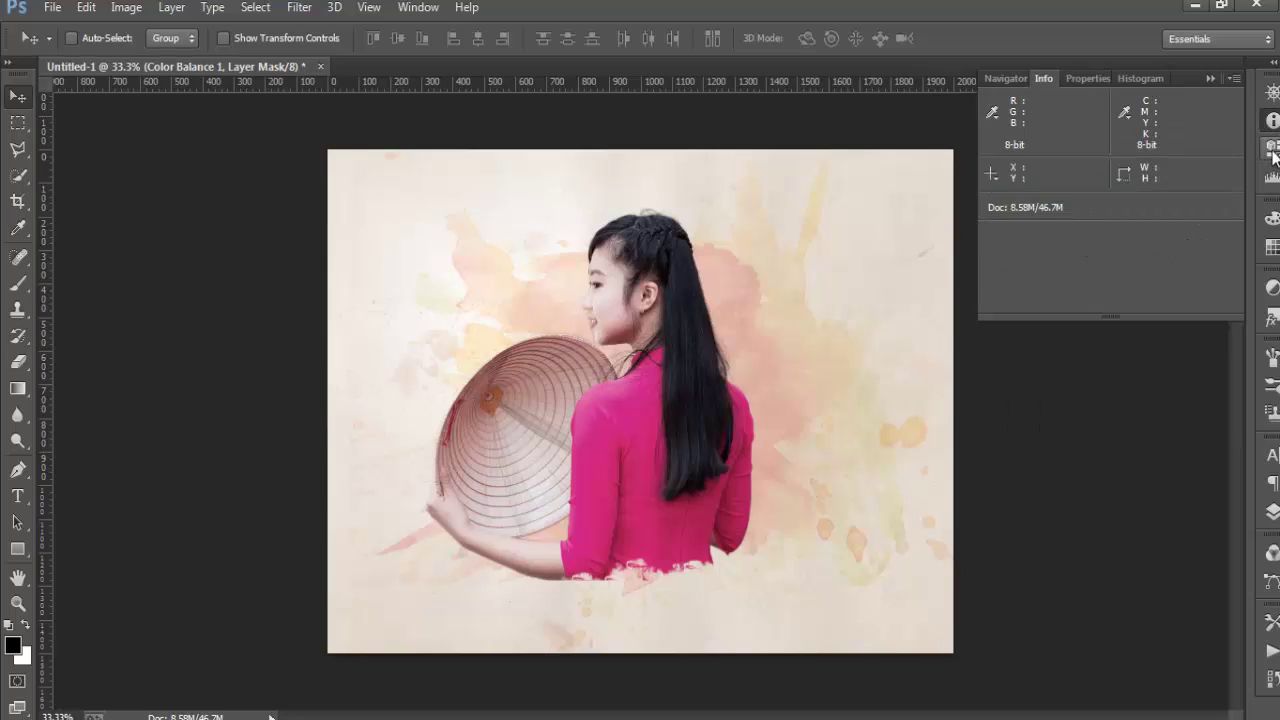
left_click(1273, 147)
left_click(1271, 511)
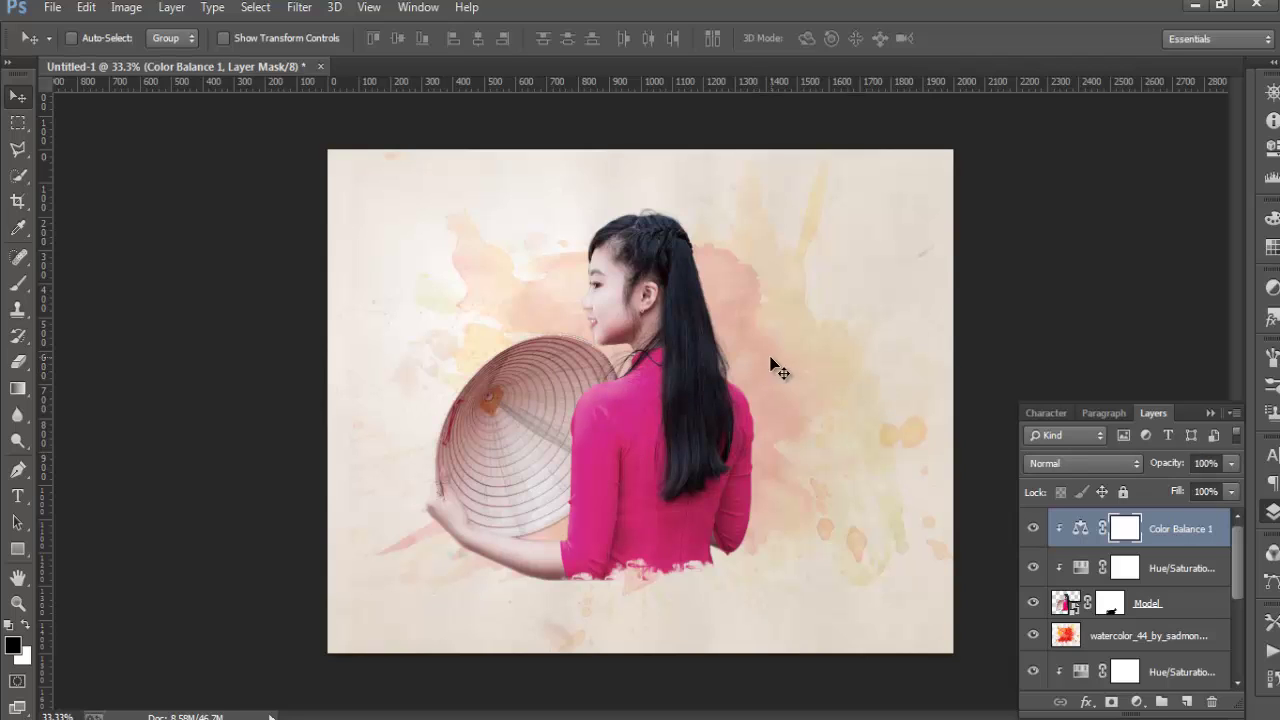
left_click(52, 7)
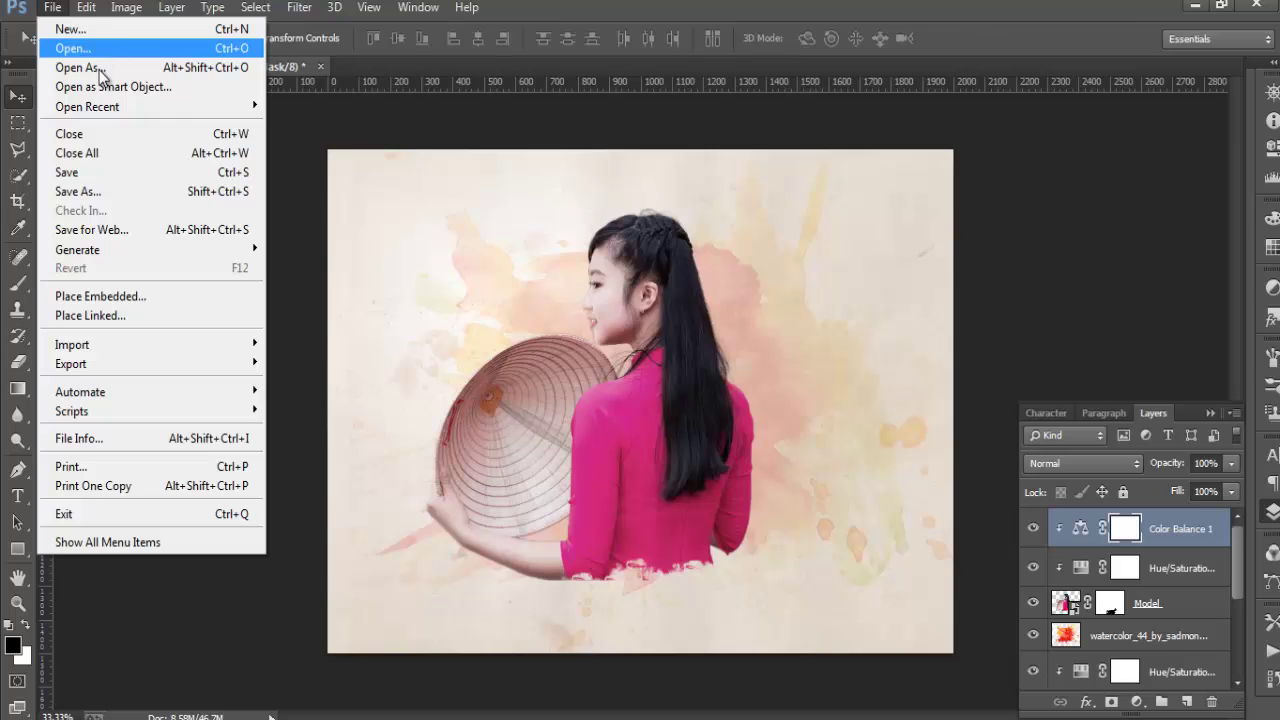
Embed the bamboo leaves image enlarged to about 283%
left_click(112, 295)
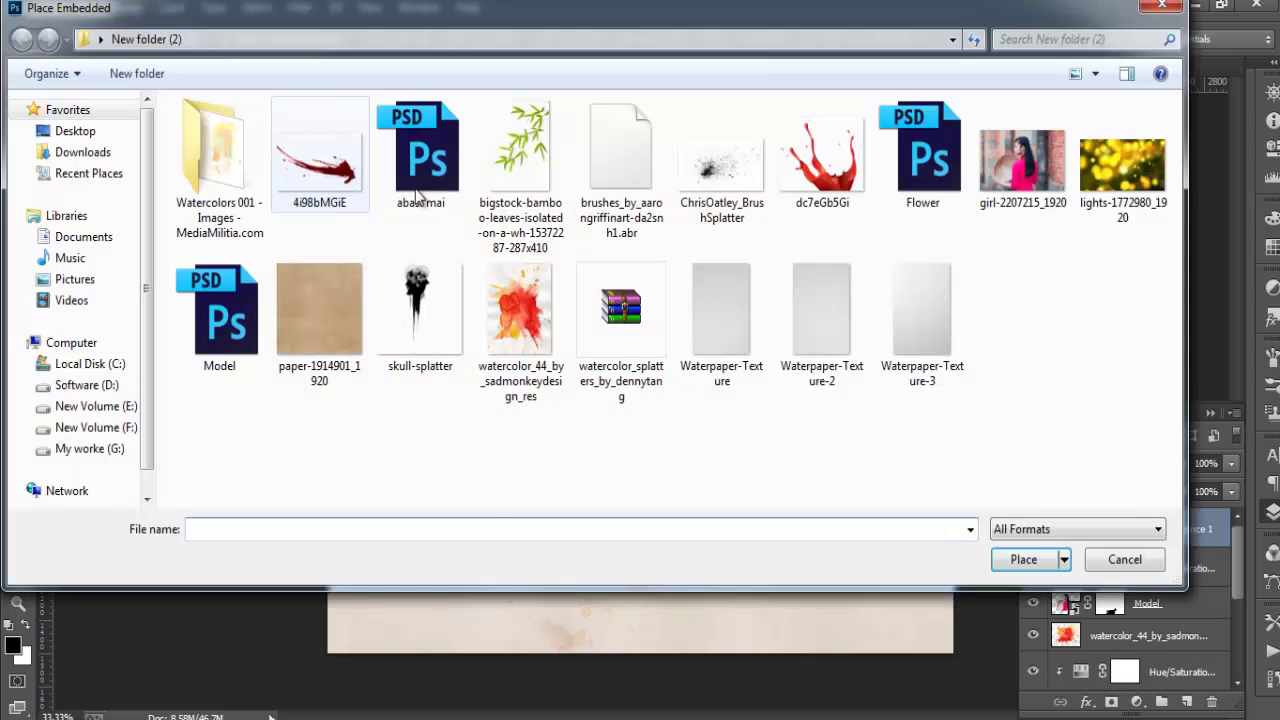
left_click(527, 172)
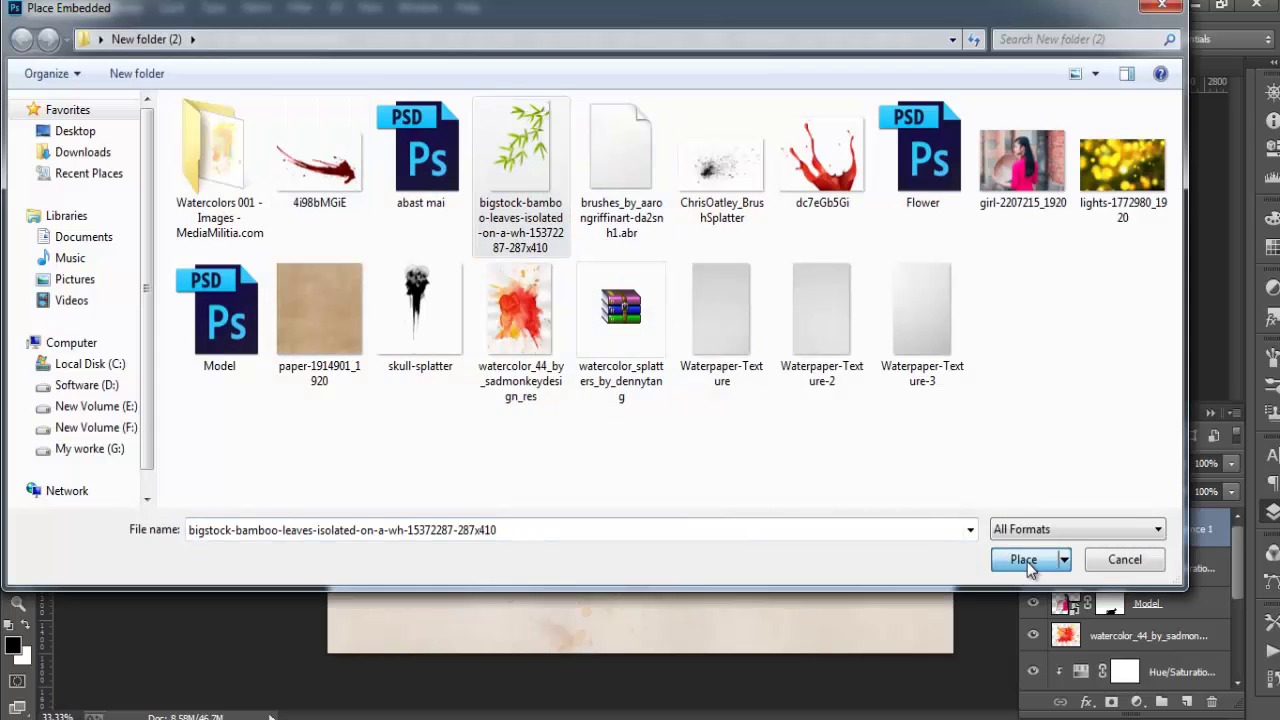
left_click(1025, 562)
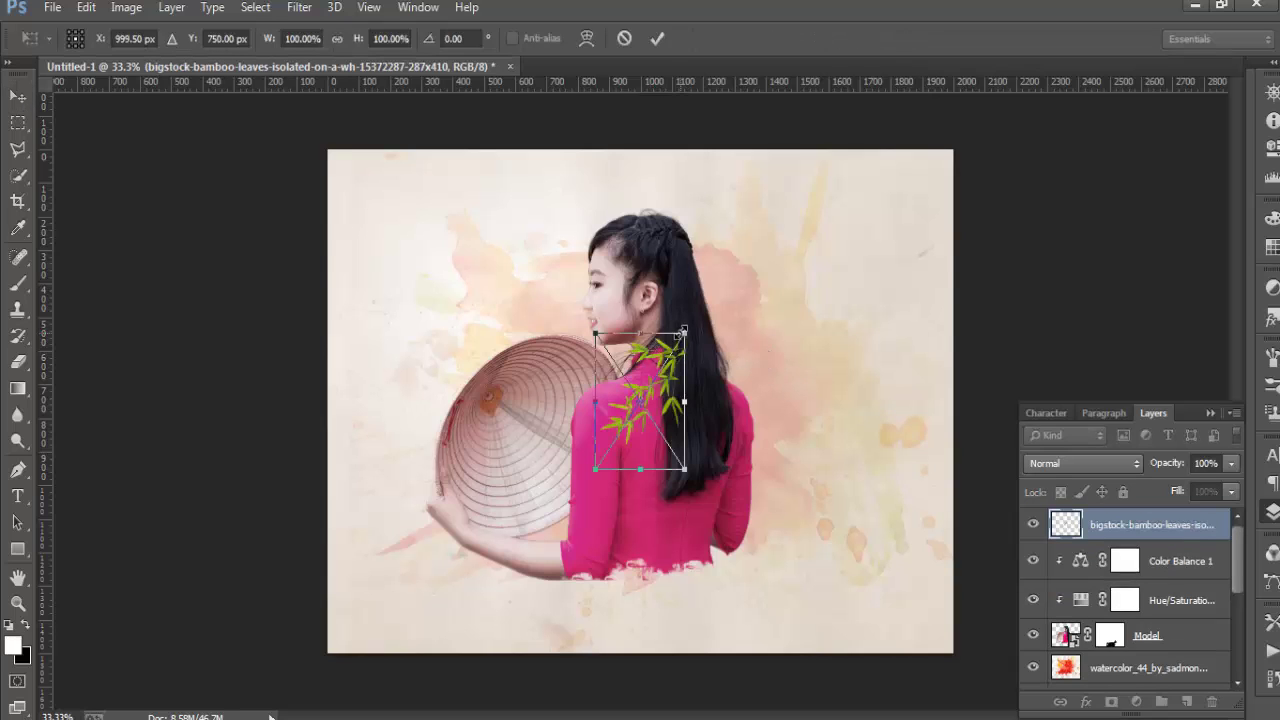
left_click_drag(684, 333, 767, 206)
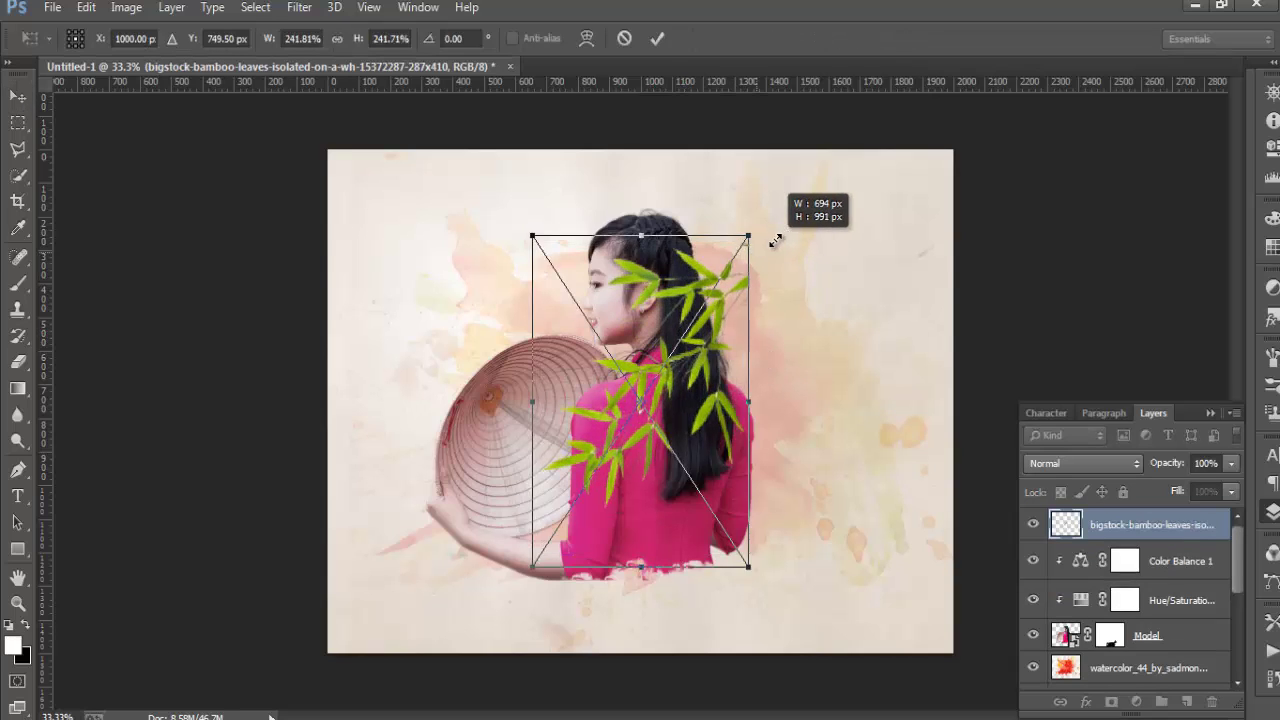
left_click(657, 40)
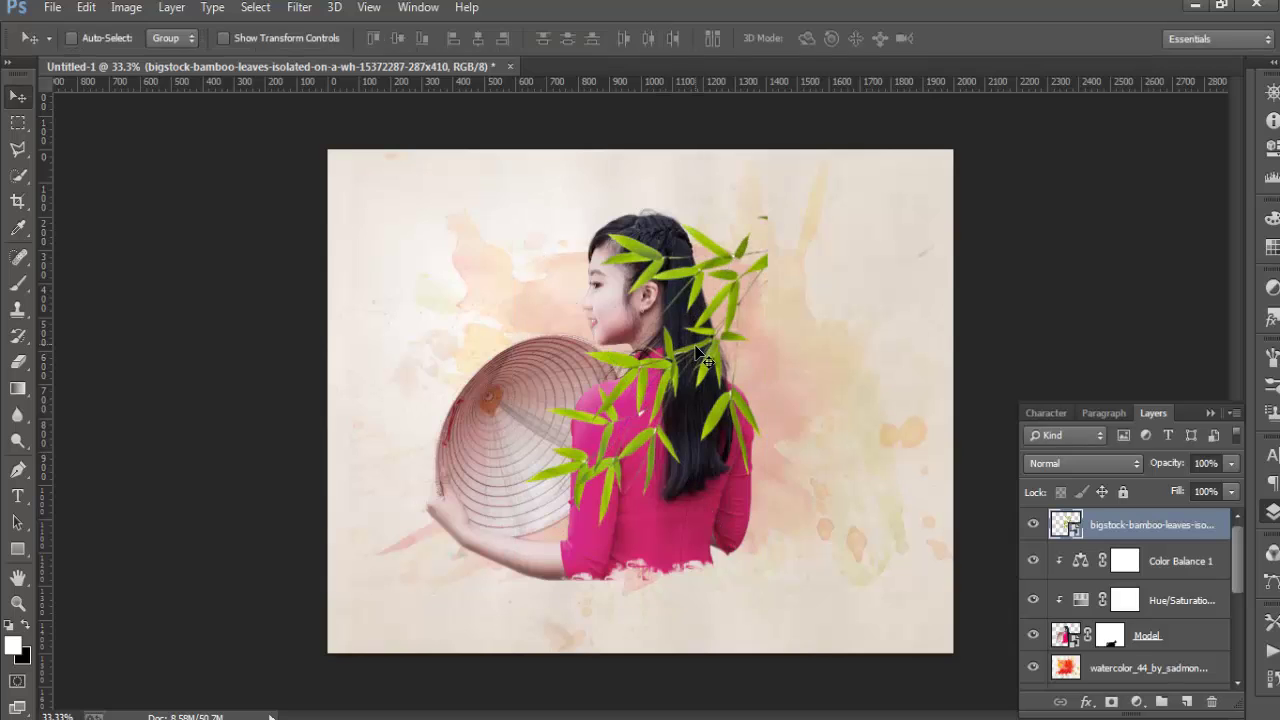
Flip the bamboo horizontally, move it right over her hair, and rasterize the layer
key("ctrl+t")
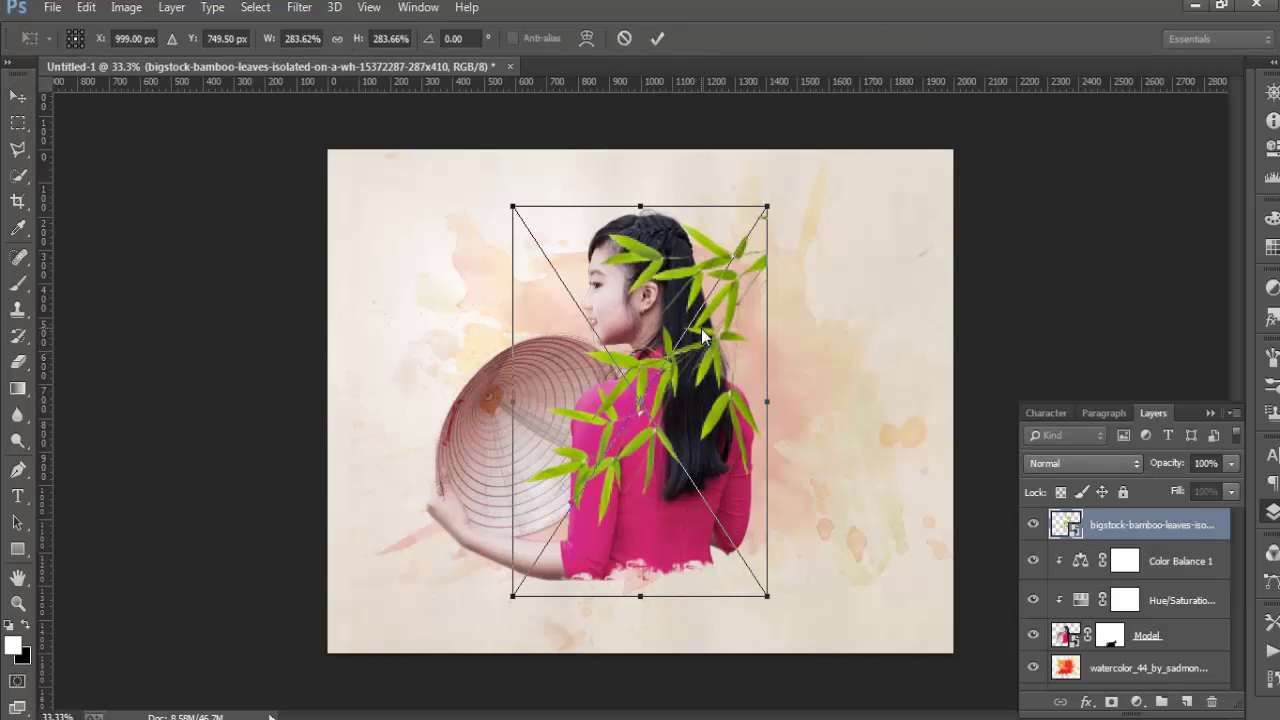
right_click(701, 328)
left_click(752, 611)
mouse_move(613, 380)
left_mouse_down()
mouse_move(730, 378)
mouse_move(718, 364)
left_mouse_up()
left_click(657, 40)
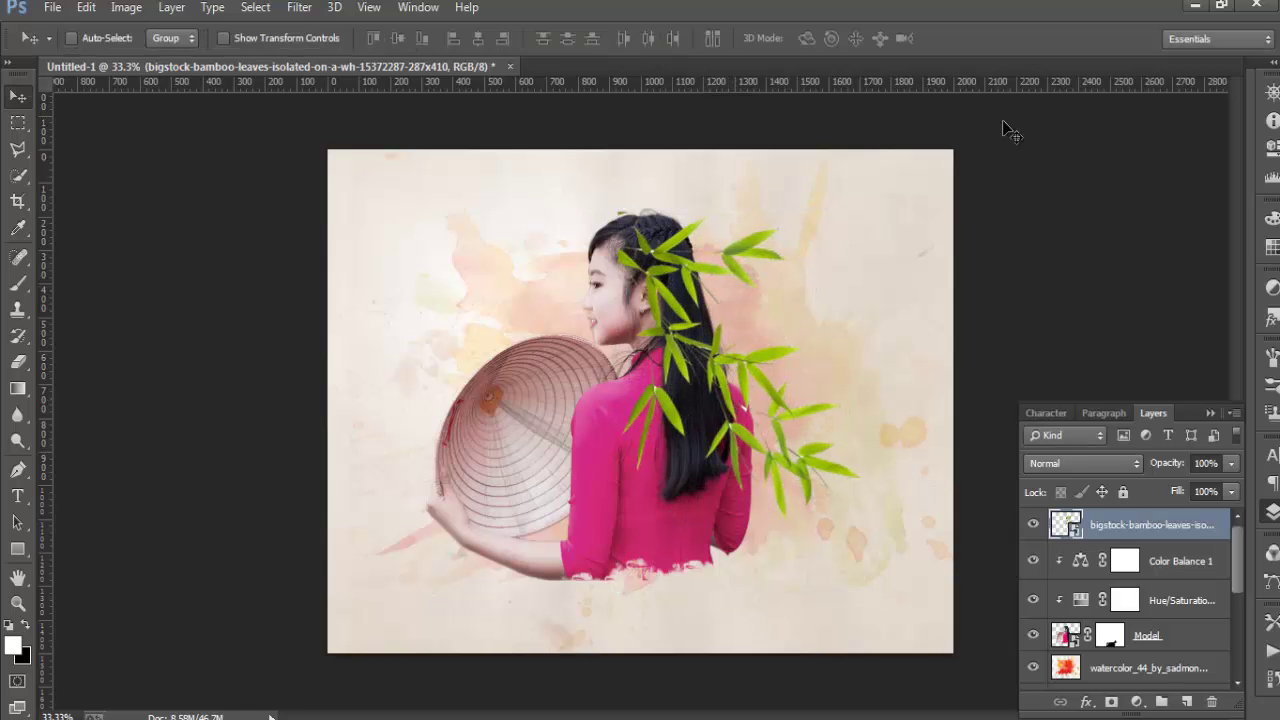
right_click(1173, 524)
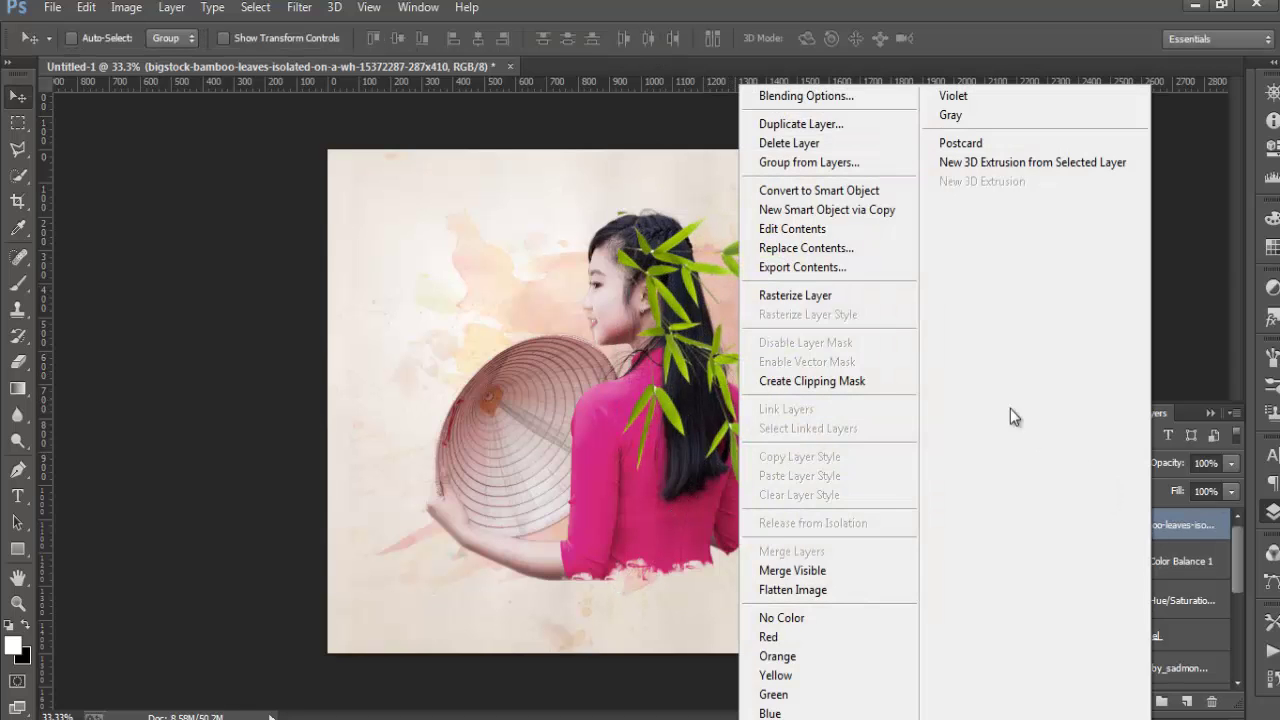
left_click(812, 298)
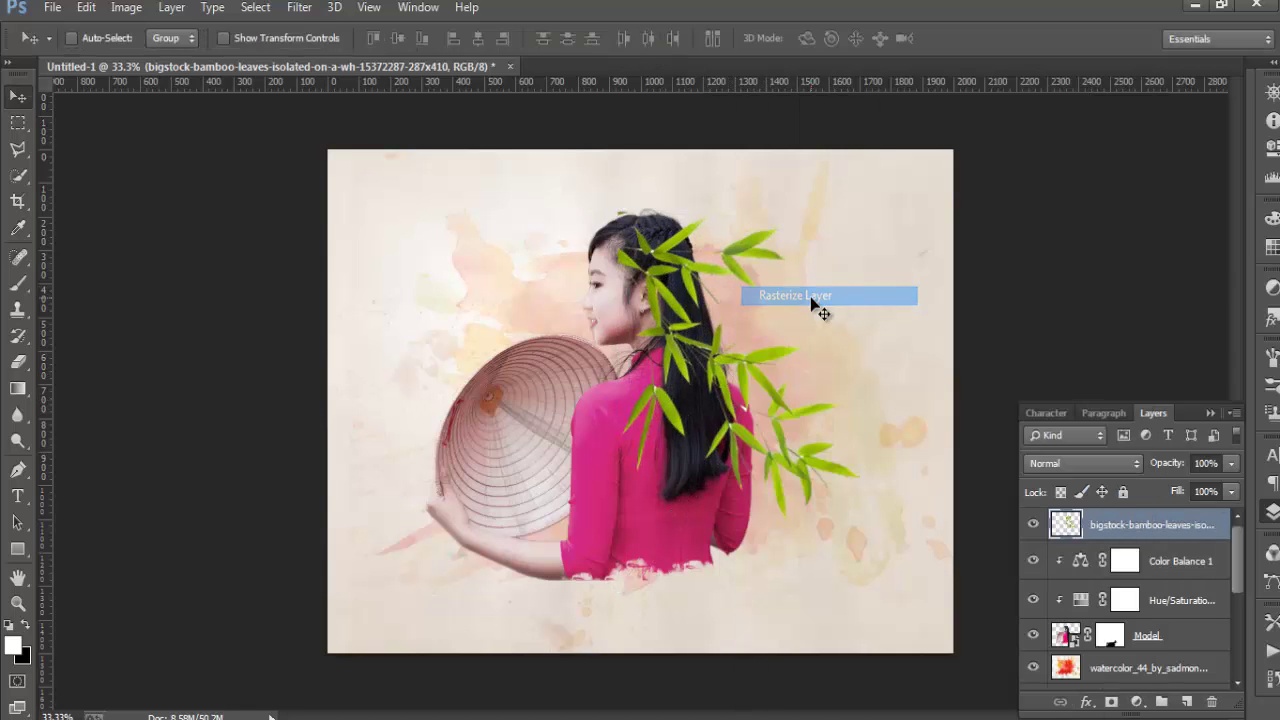
left_click(305, 9)
Liquify the bamboo with a 1000 px Forward Warp brush, sweeping the leaves up and right
left_click(340, 163)
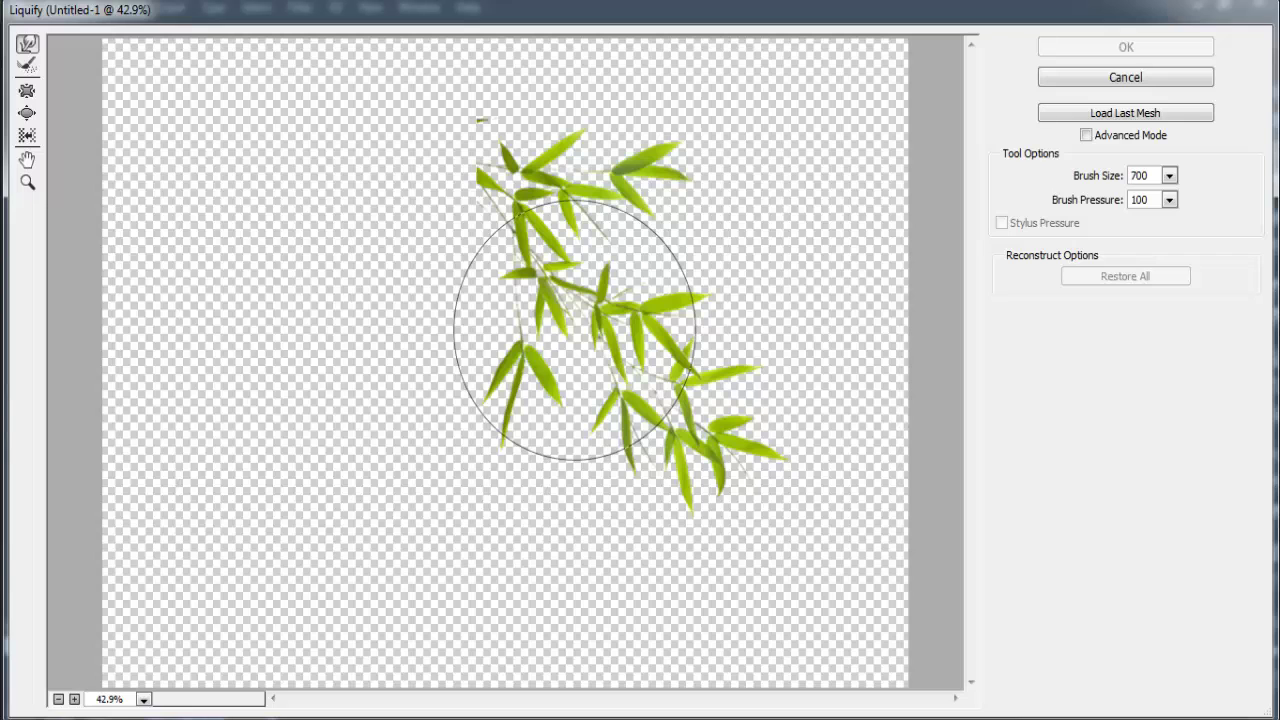
key("bracketright")
key("bracketright")
key("bracketright")
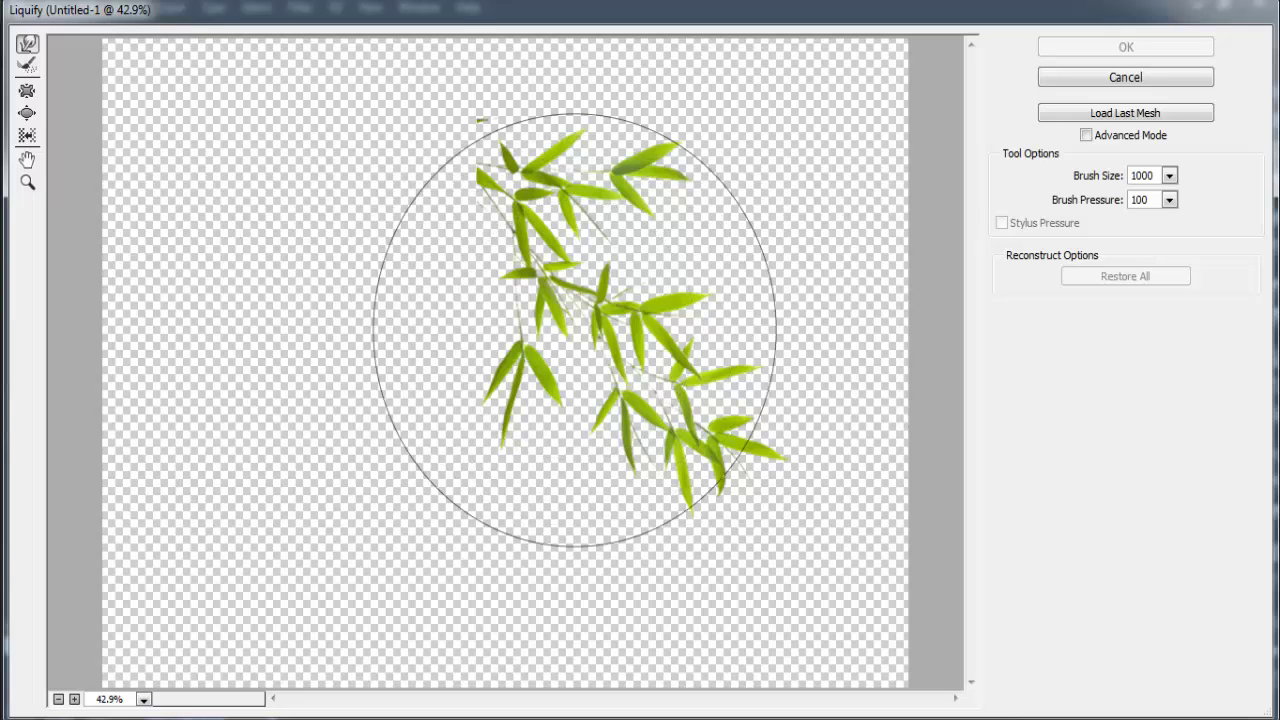
left_click_drag(574, 330, 820, 250)
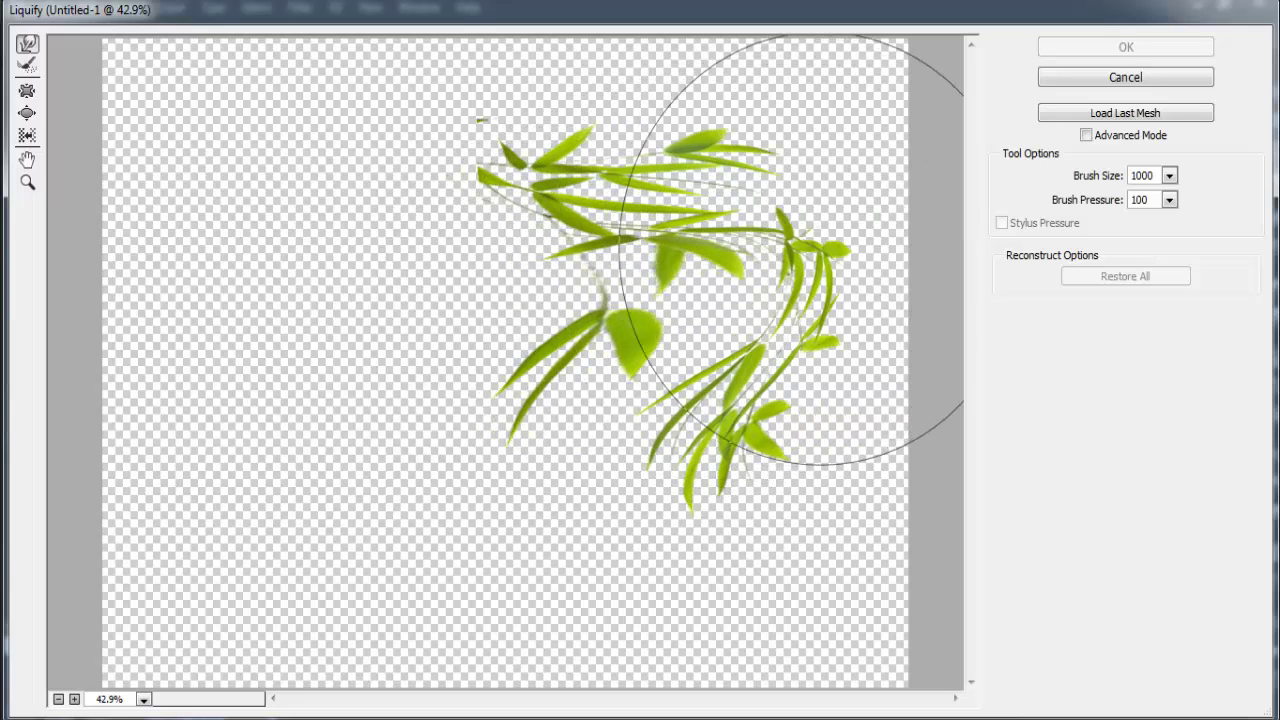
key("z")
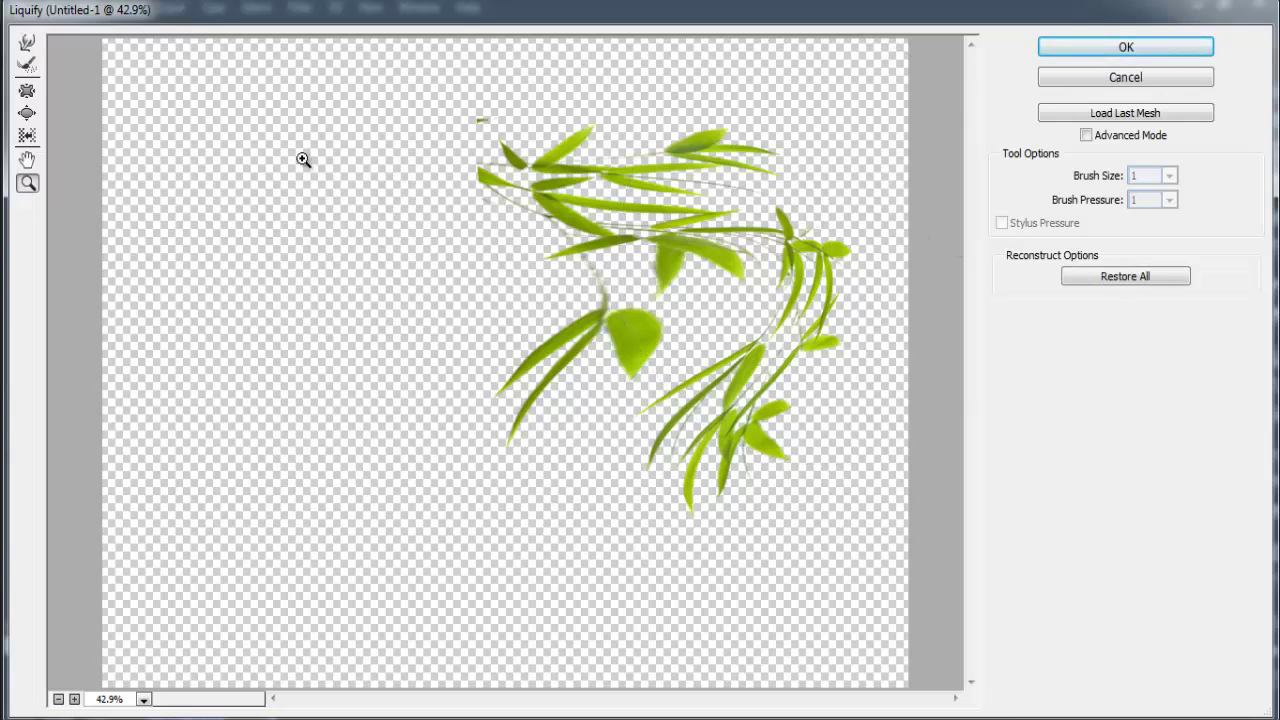
left_click(26, 43)
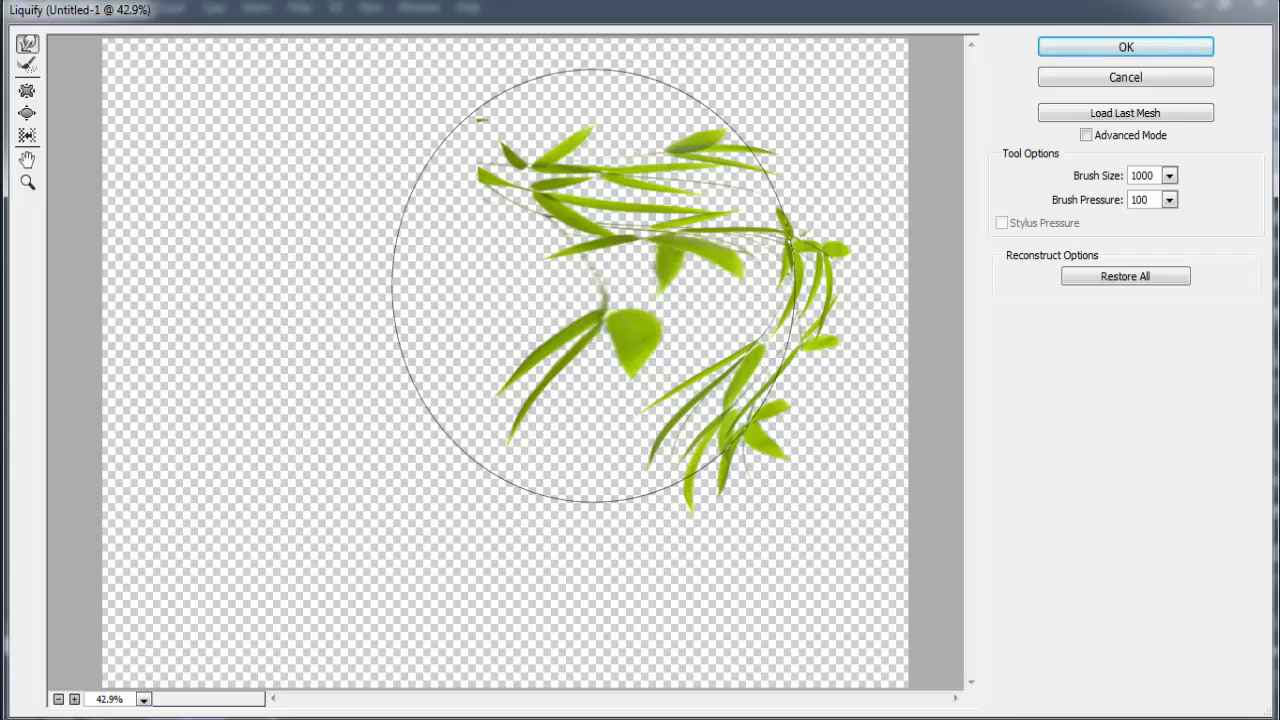
left_click_drag(580, 258, 815, 218)
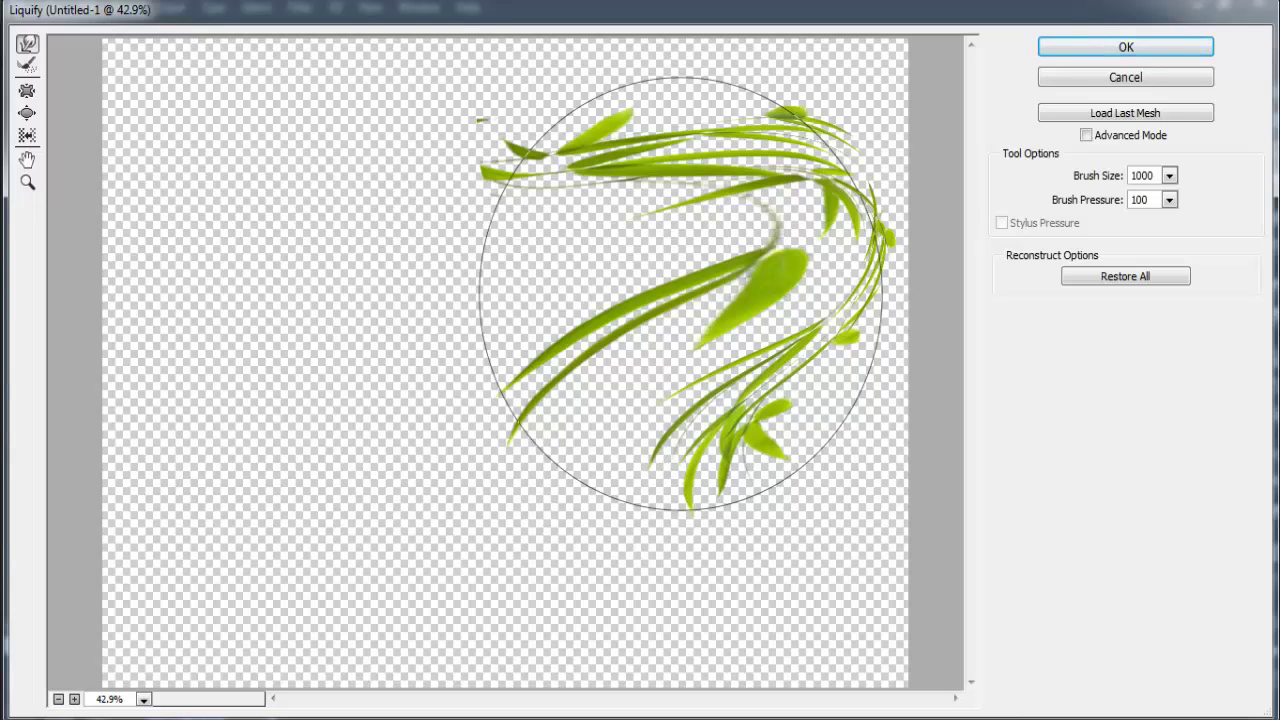
left_click(1123, 44)
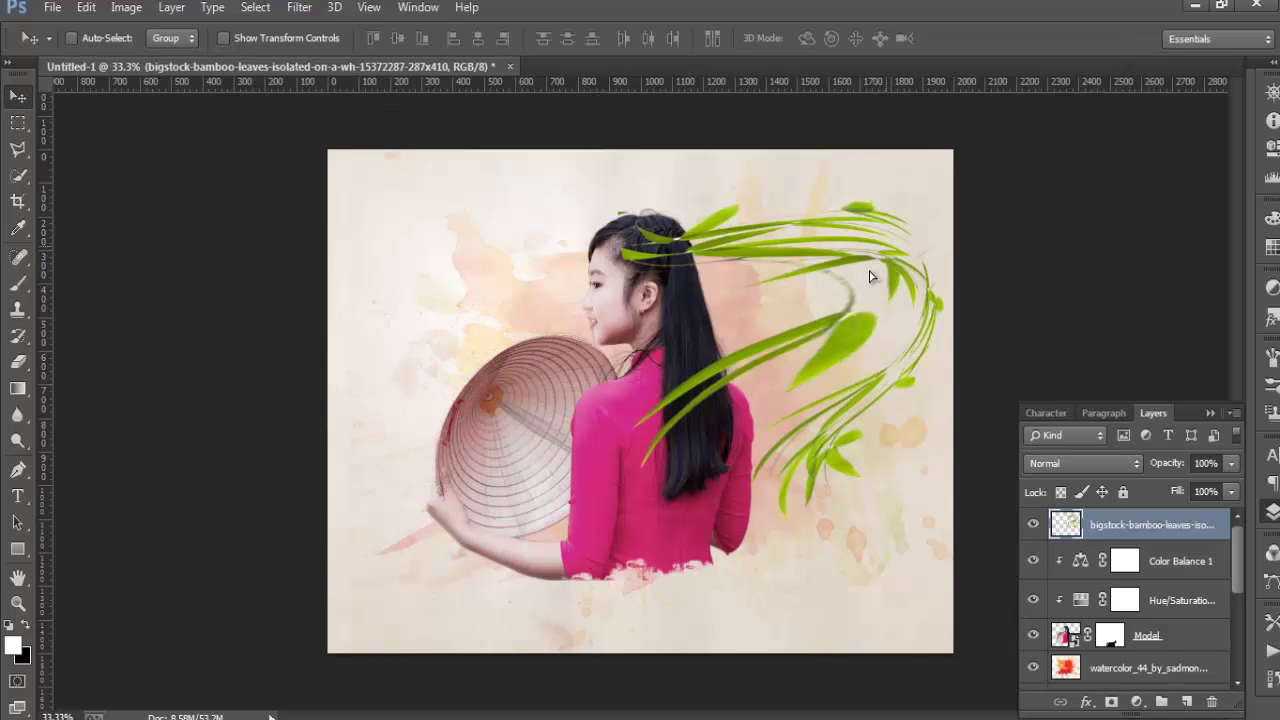
Move the bamboo down-left, rotate it about 49.6° and shrink it to about 47.5% near her waist
mouse_move(870, 276)
left_mouse_down()
mouse_move(780, 310)
mouse_move(770, 336)
left_mouse_up()
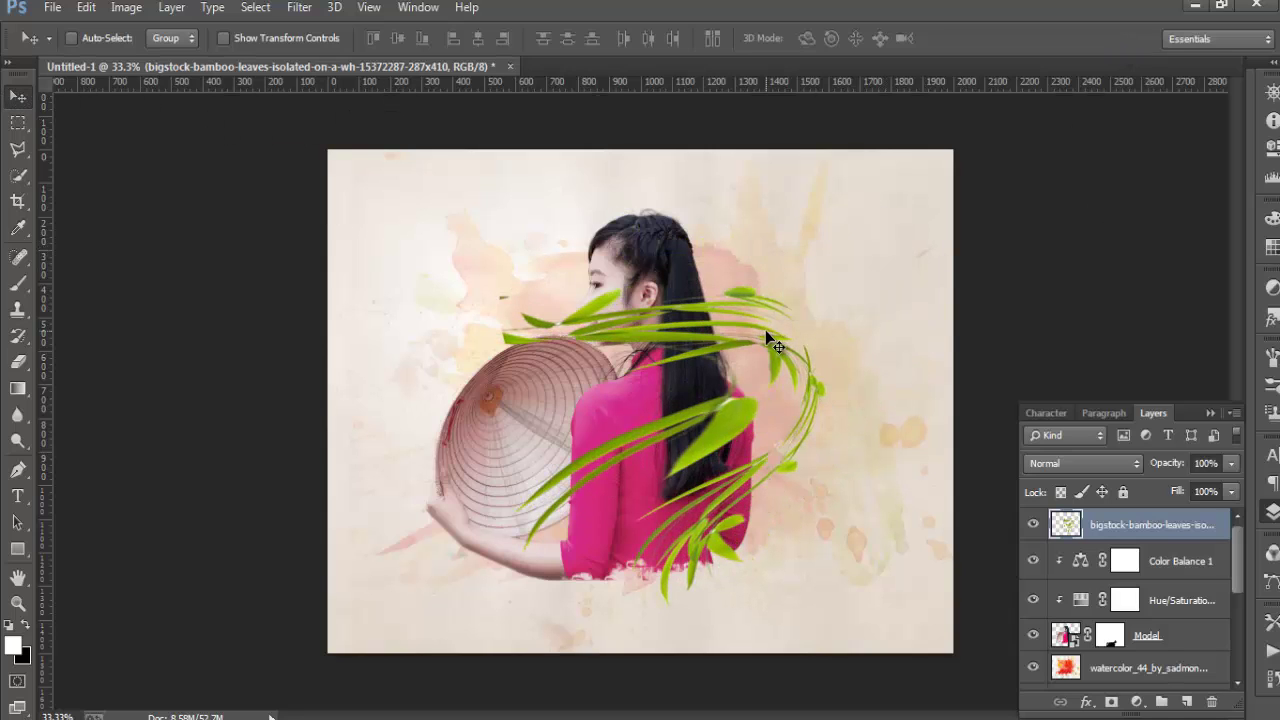
key("ctrl+t")
mouse_move(849, 277)
left_mouse_down()
mouse_move(875, 325)
mouse_move(903, 486)
left_mouse_up()
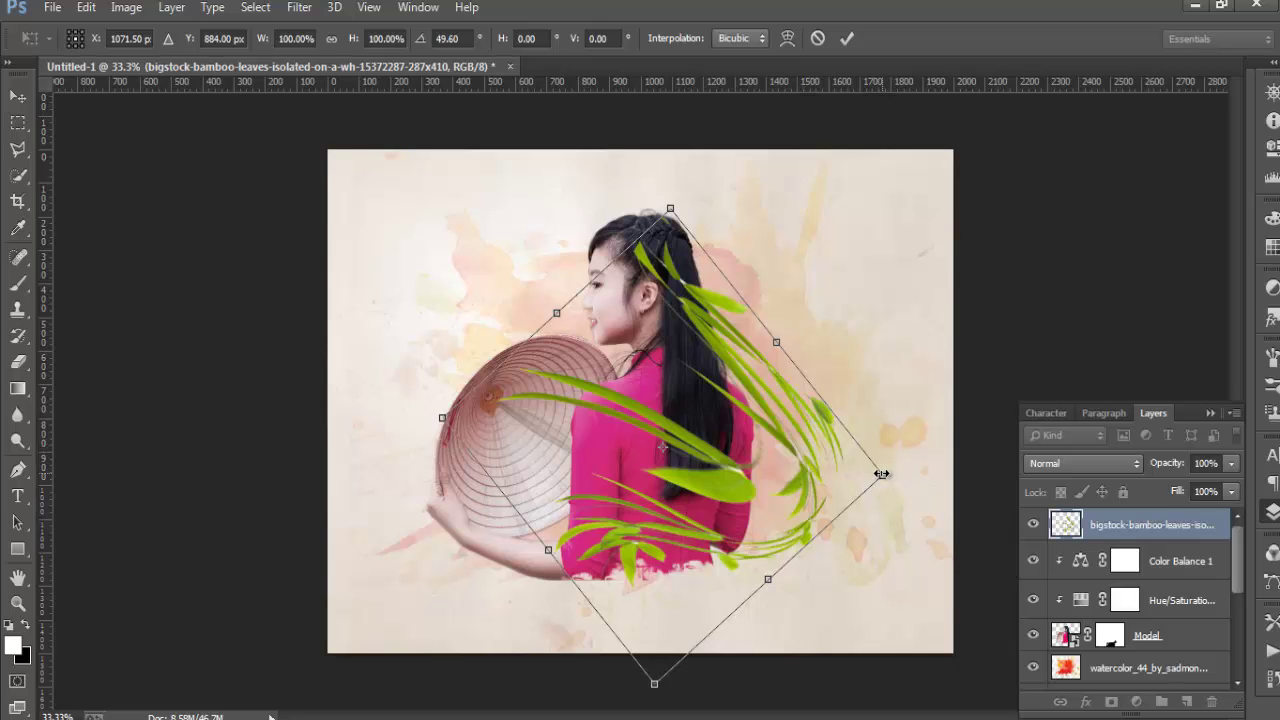
mouse_move(880, 473)
left_mouse_down()
mouse_move(744, 437)
mouse_move(686, 516)
left_mouse_up()
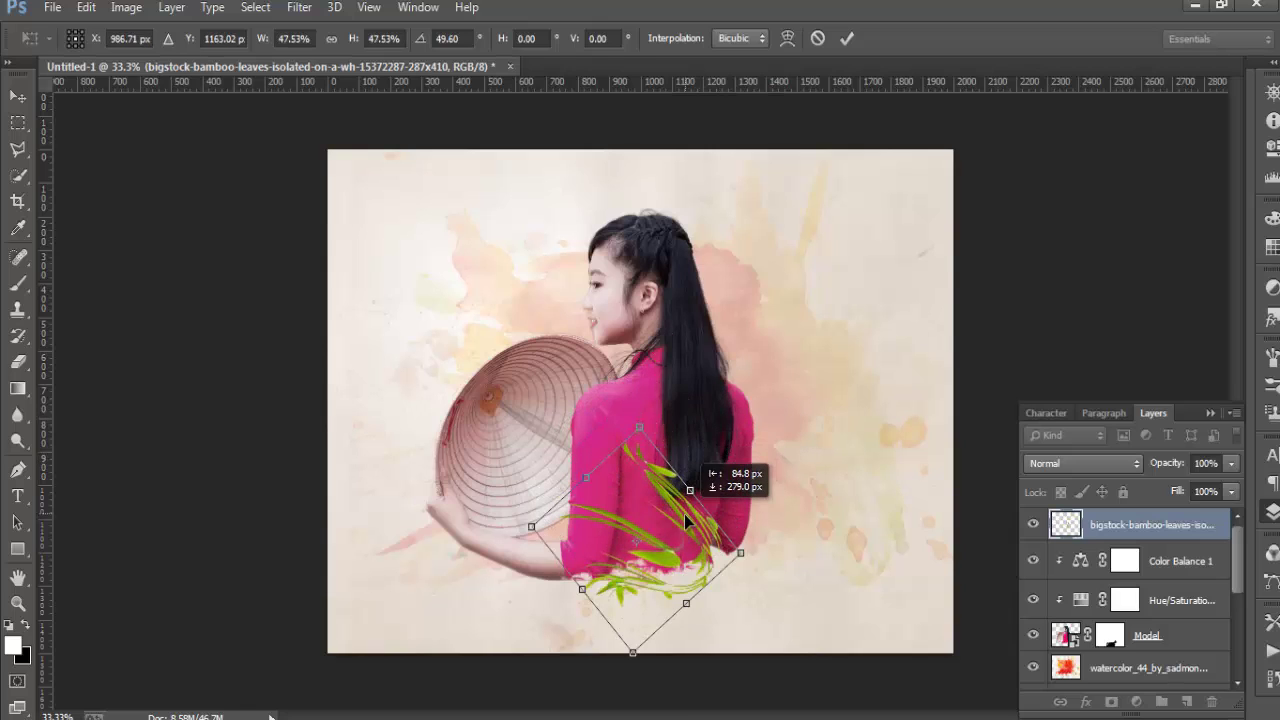
left_click(846, 38)
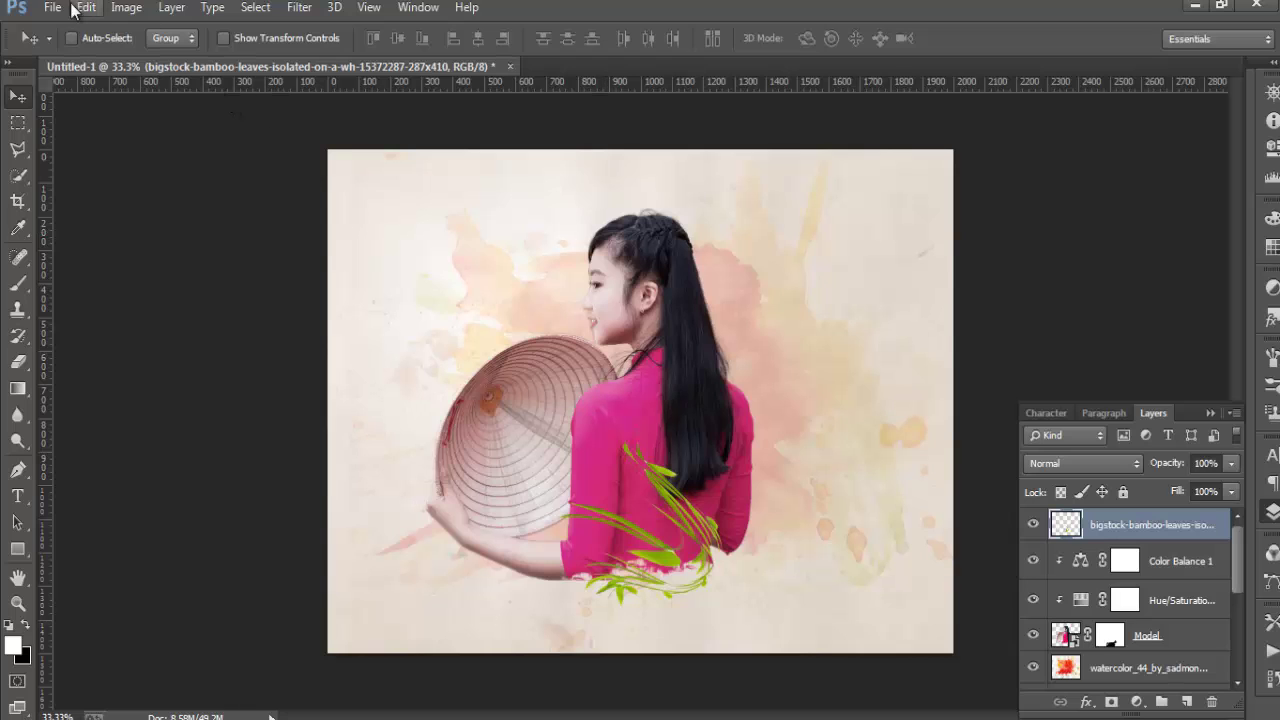
left_click(52, 7)
Embed the Flower lotus at about 62% and move it to the model's lower back
left_click(133, 298)
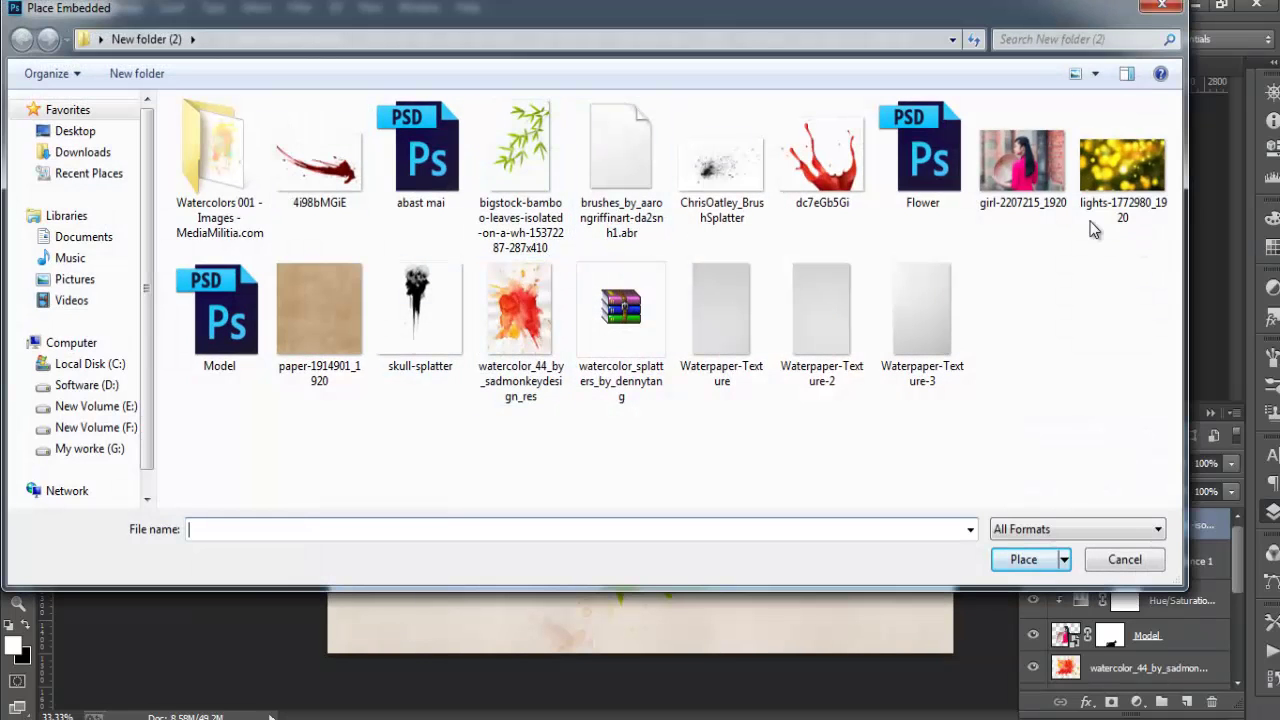
left_click(920, 185)
left_click(1024, 560)
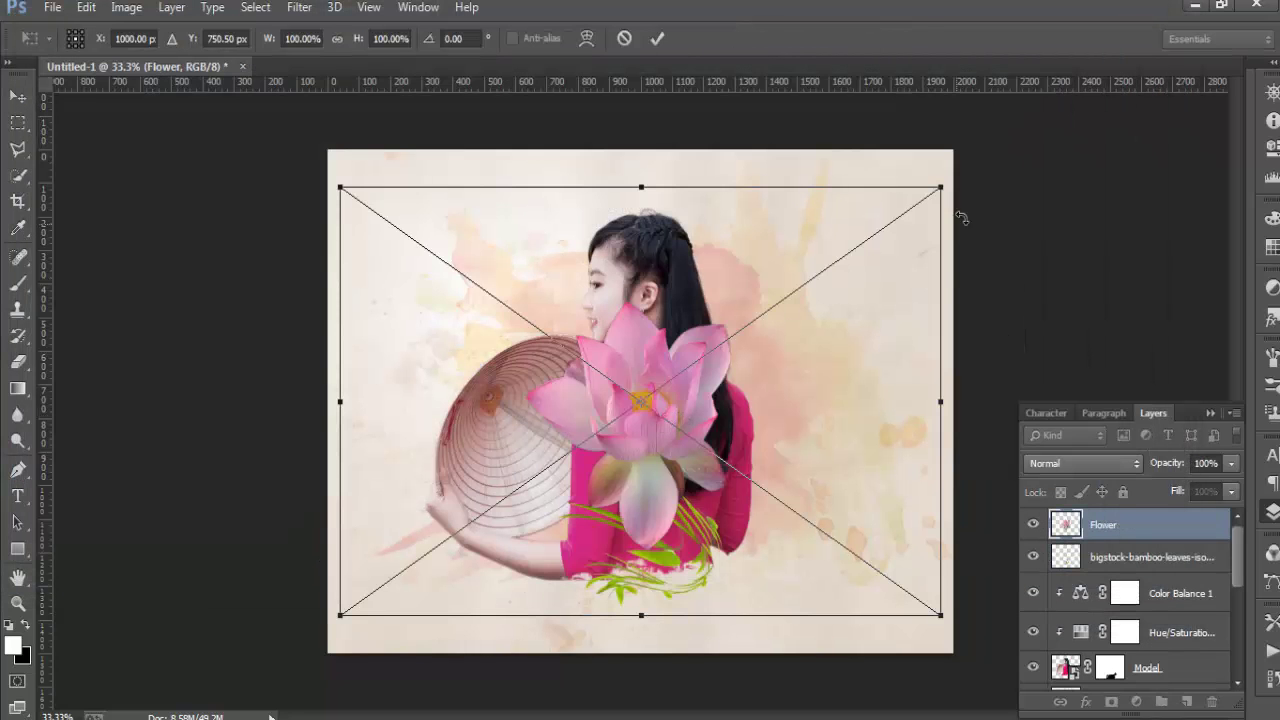
left_click_drag(941, 189, 826, 270)
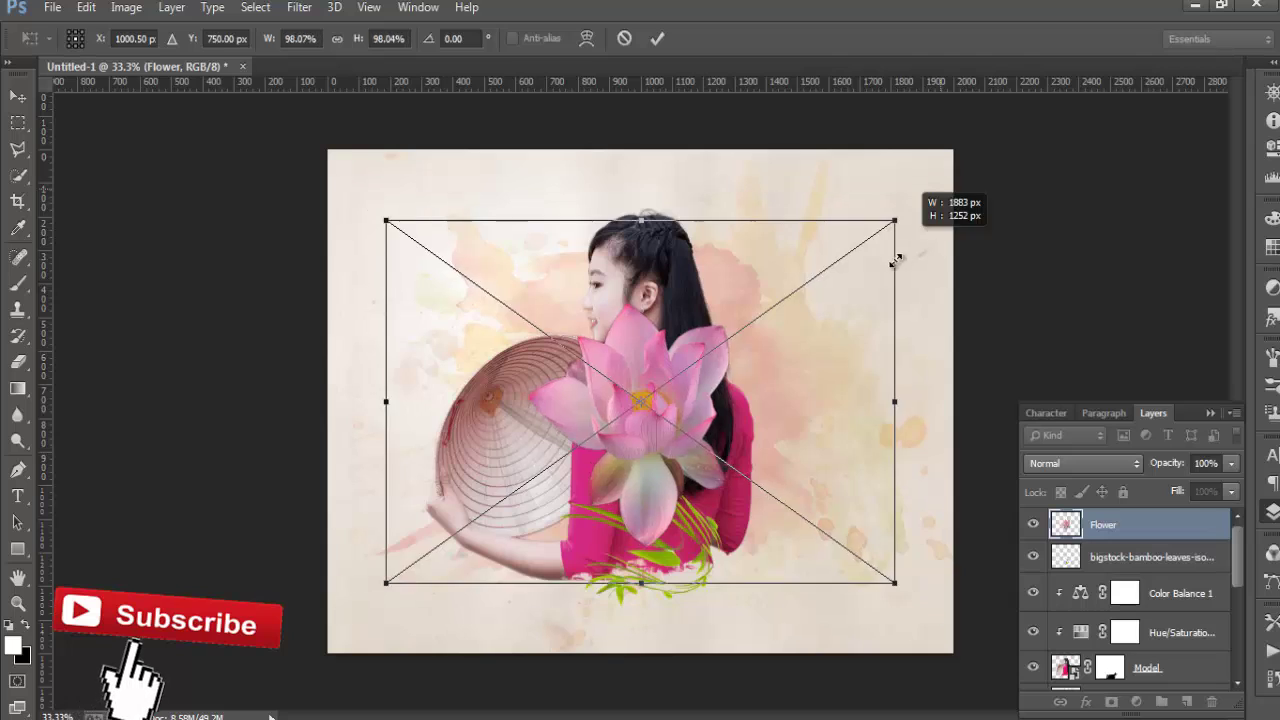
mouse_move(700, 367)
left_mouse_down()
mouse_move(650, 405)
mouse_move(688, 525)
mouse_move(698, 517)
left_mouse_up()
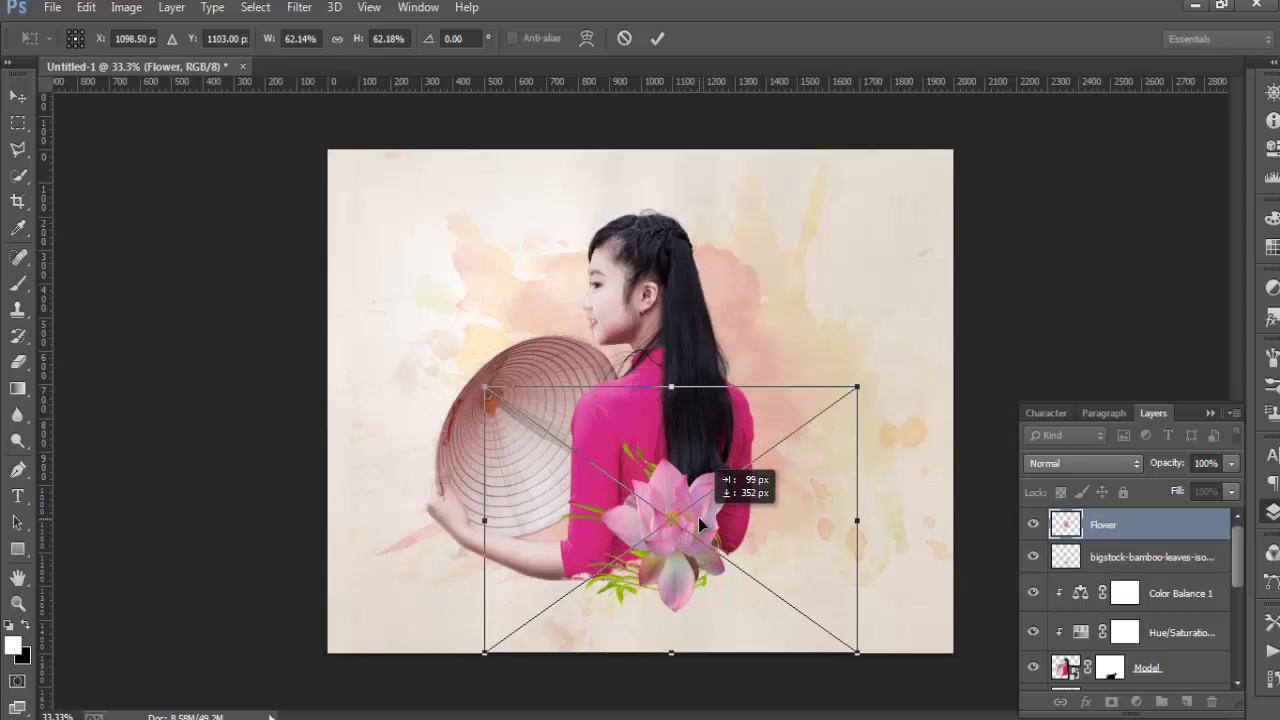
left_click(657, 40)
Shrink the lotus further to about 48% and nudge it down-left
mouse_move(606, 589)
left_mouse_down()
mouse_move(497, 450)
mouse_move(450, 440)
left_mouse_up()
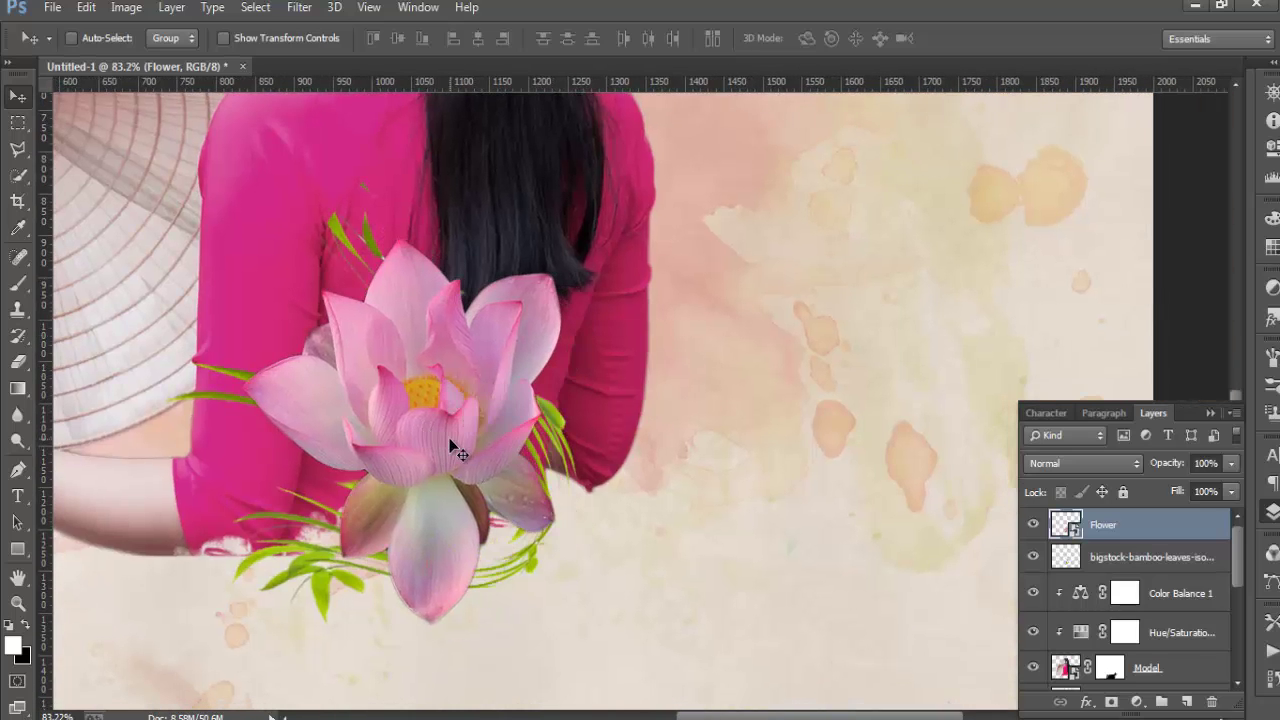
key("ctrl+t")
key("ctrl+minus")
key("ctrl+minus")
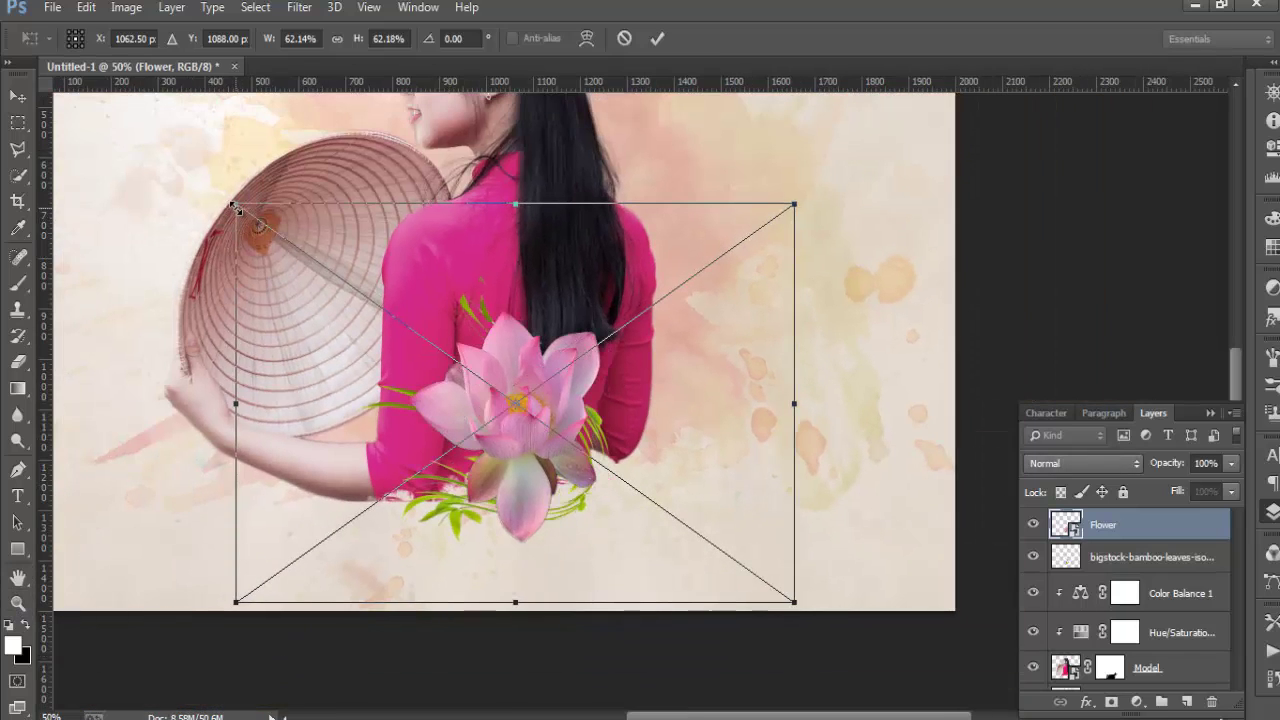
left_click_drag(238, 210, 298, 247)
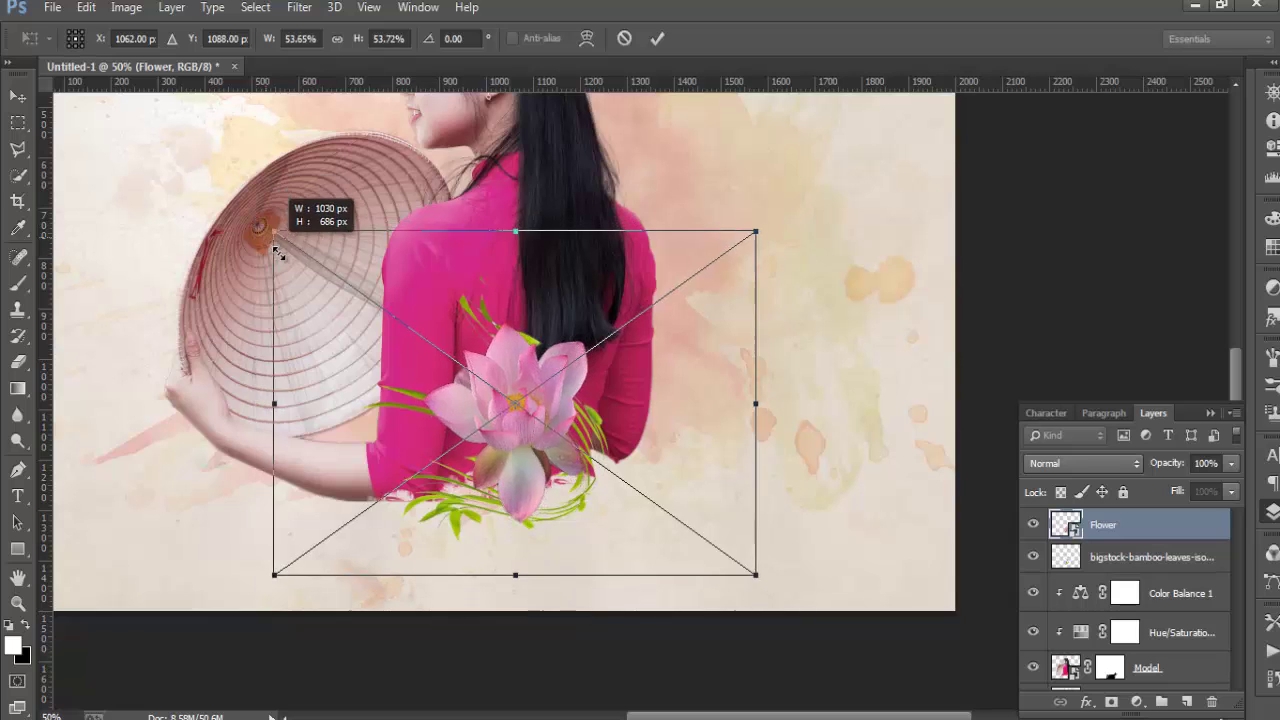
left_click_drag(528, 437, 508, 456)
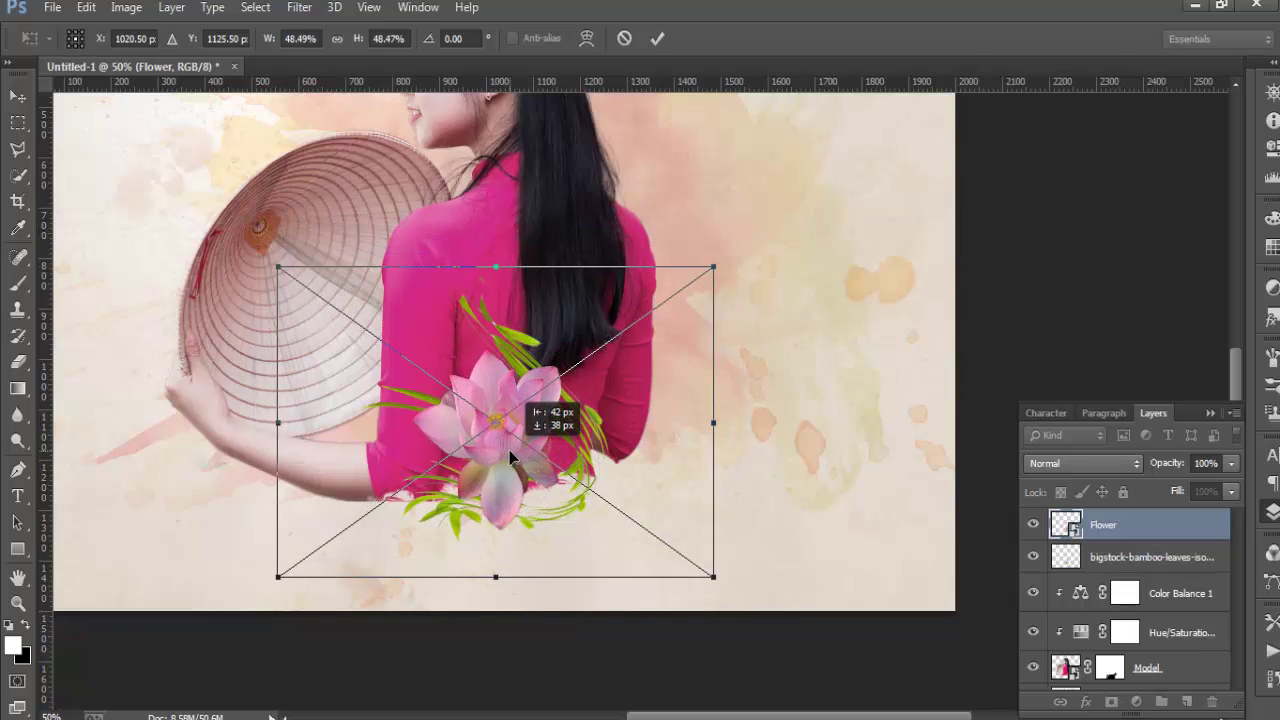
left_click(659, 42)
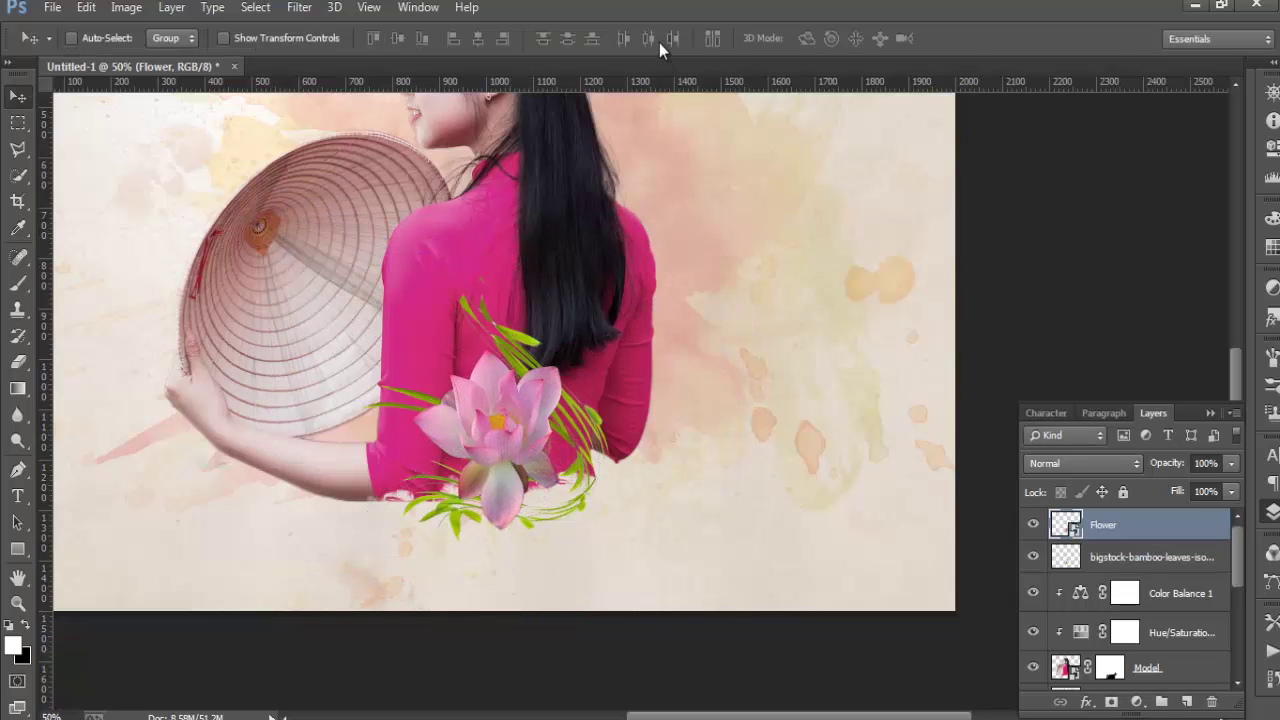
Duplicate the lotus and shrink the copy to about 21% beside the first
key("ctrl+j")
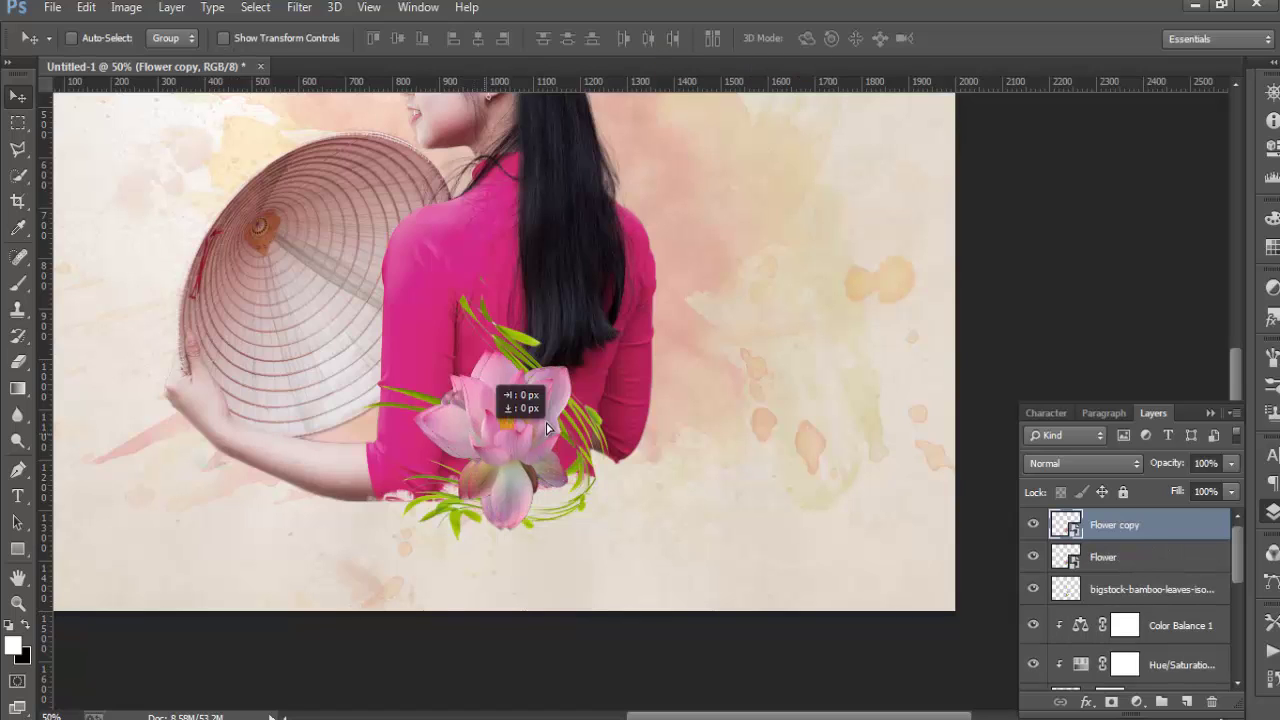
mouse_move(547, 428)
left_mouse_down()
mouse_move(615, 425)
mouse_move(627, 445)
left_mouse_up()
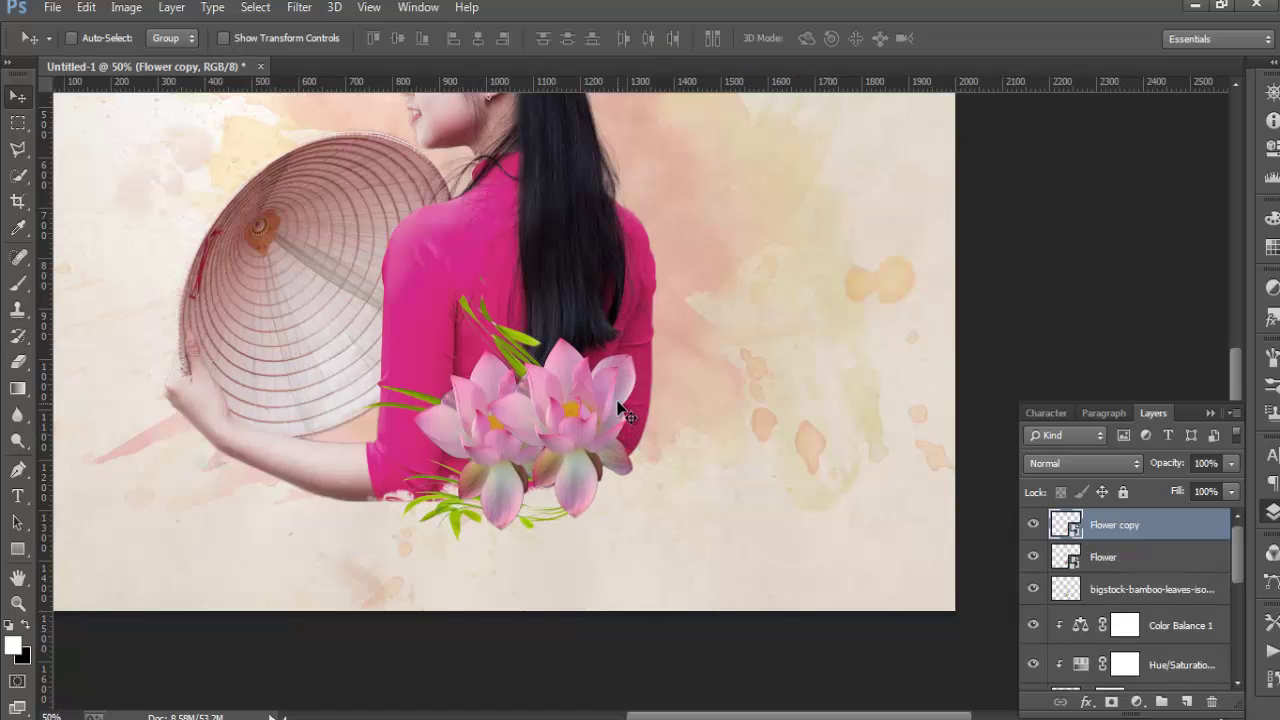
key("ctrl+t")
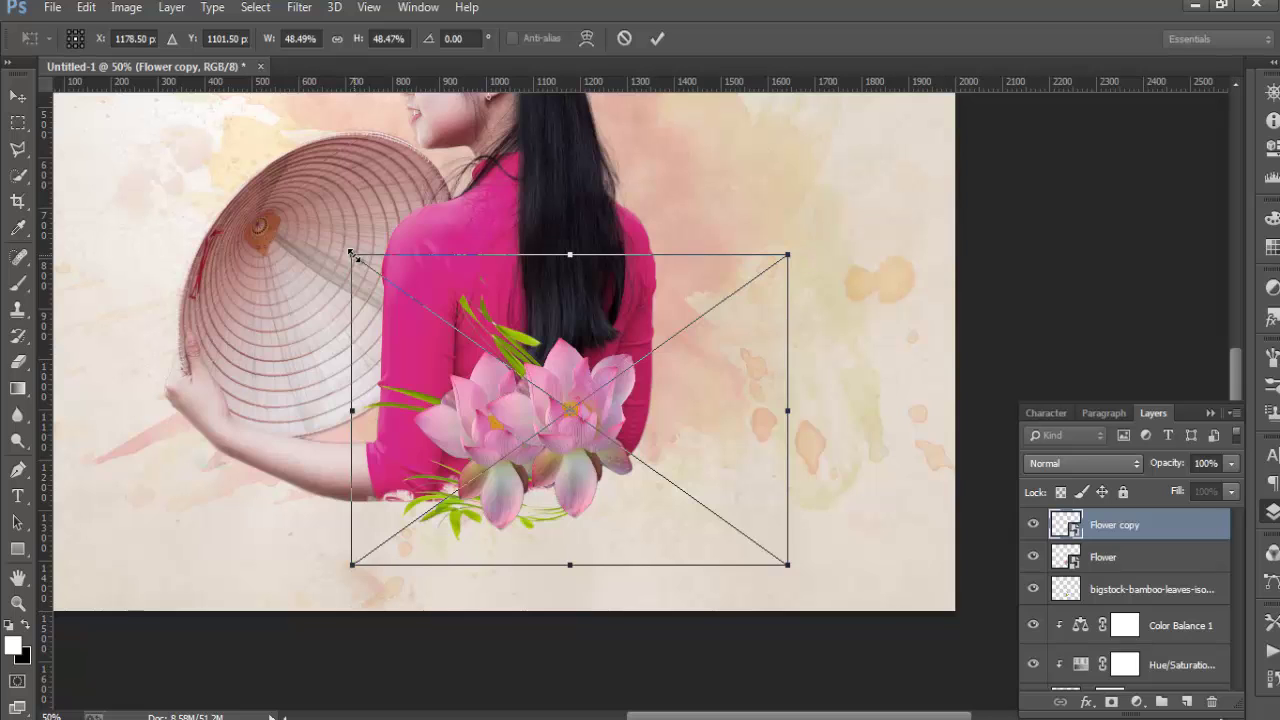
left_click_drag(351, 254, 469, 354)
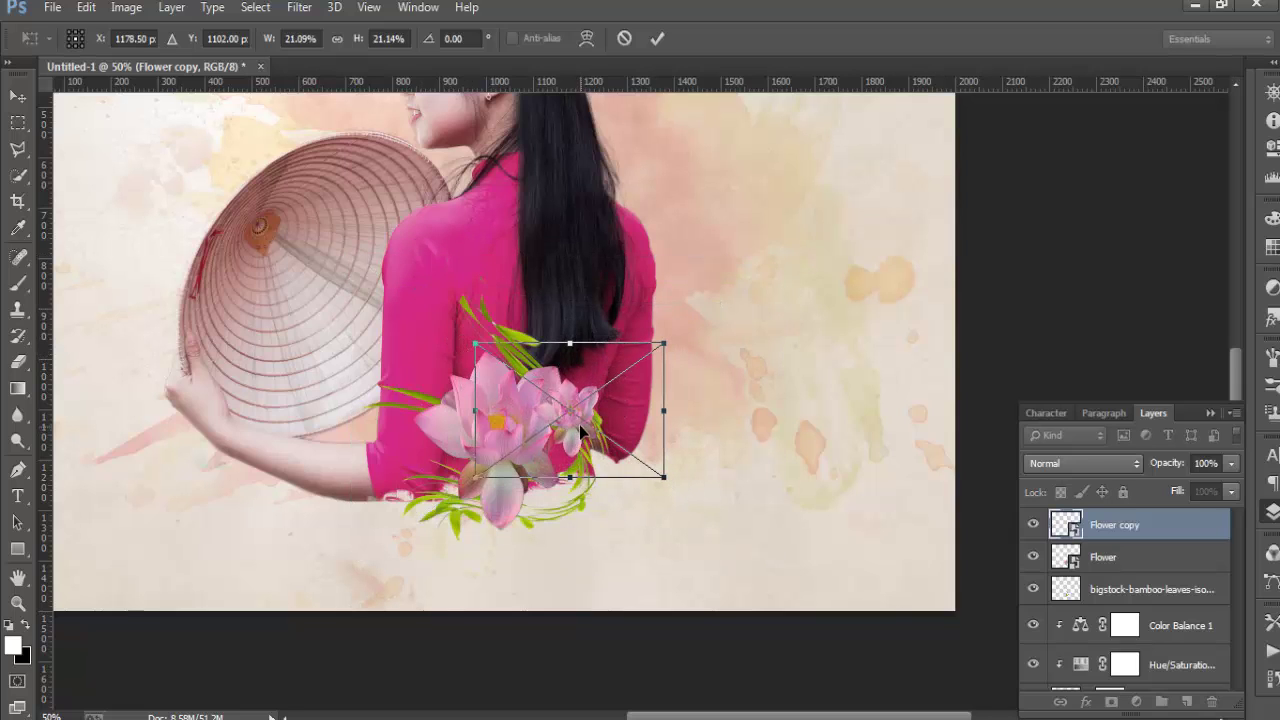
left_click_drag(581, 422, 586, 457)
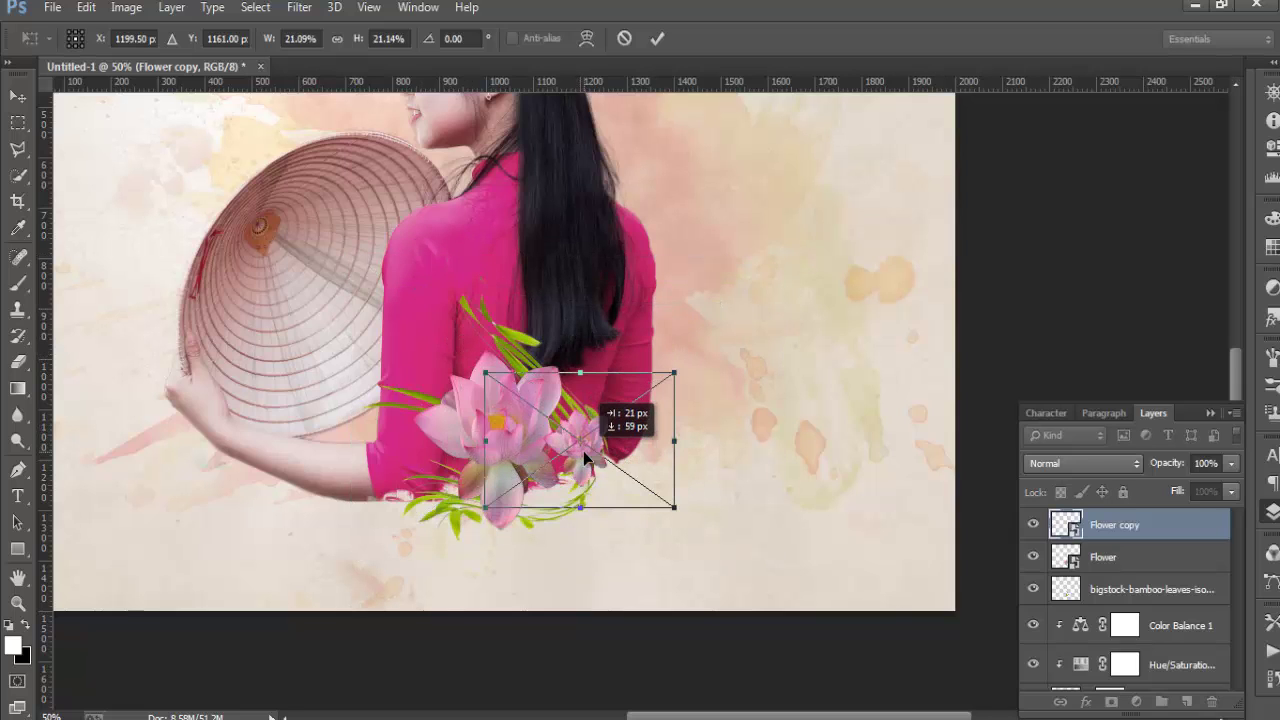
left_click(657, 38)
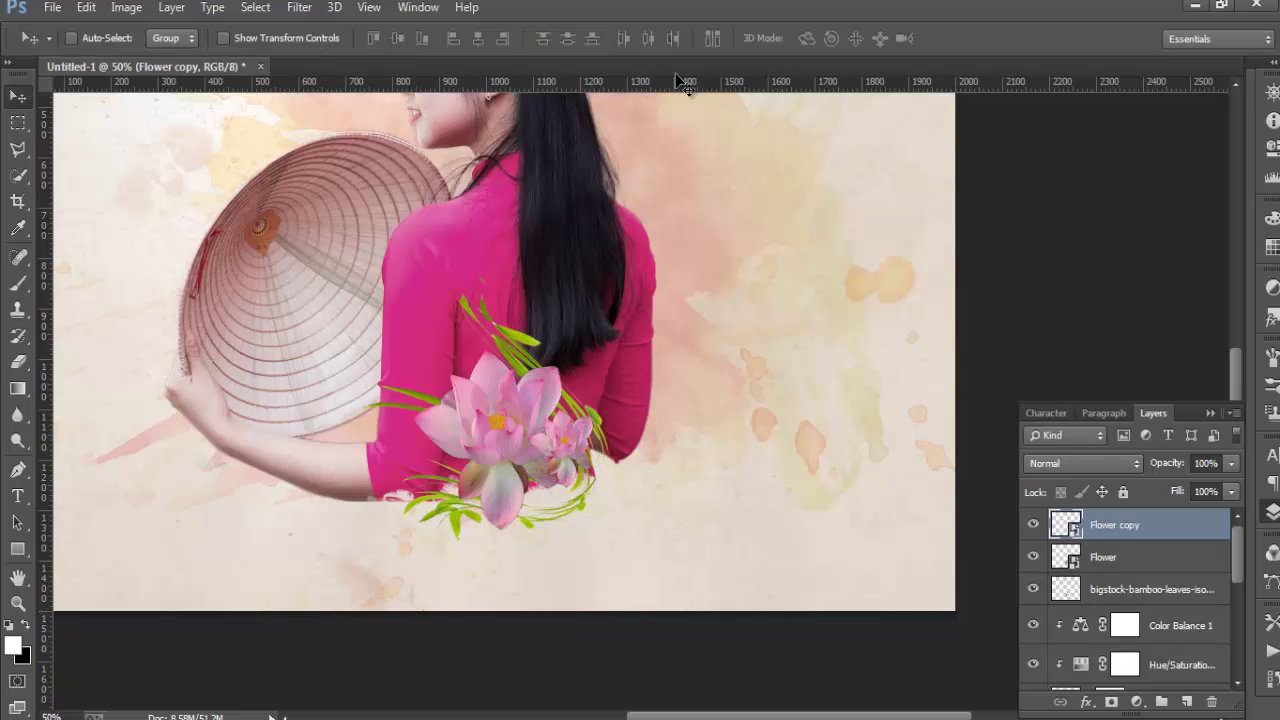
Duplicate the small lotus again and place it in her hair at about 23%
scroll(728, 385, "up", 2)
key("ctrl+j")
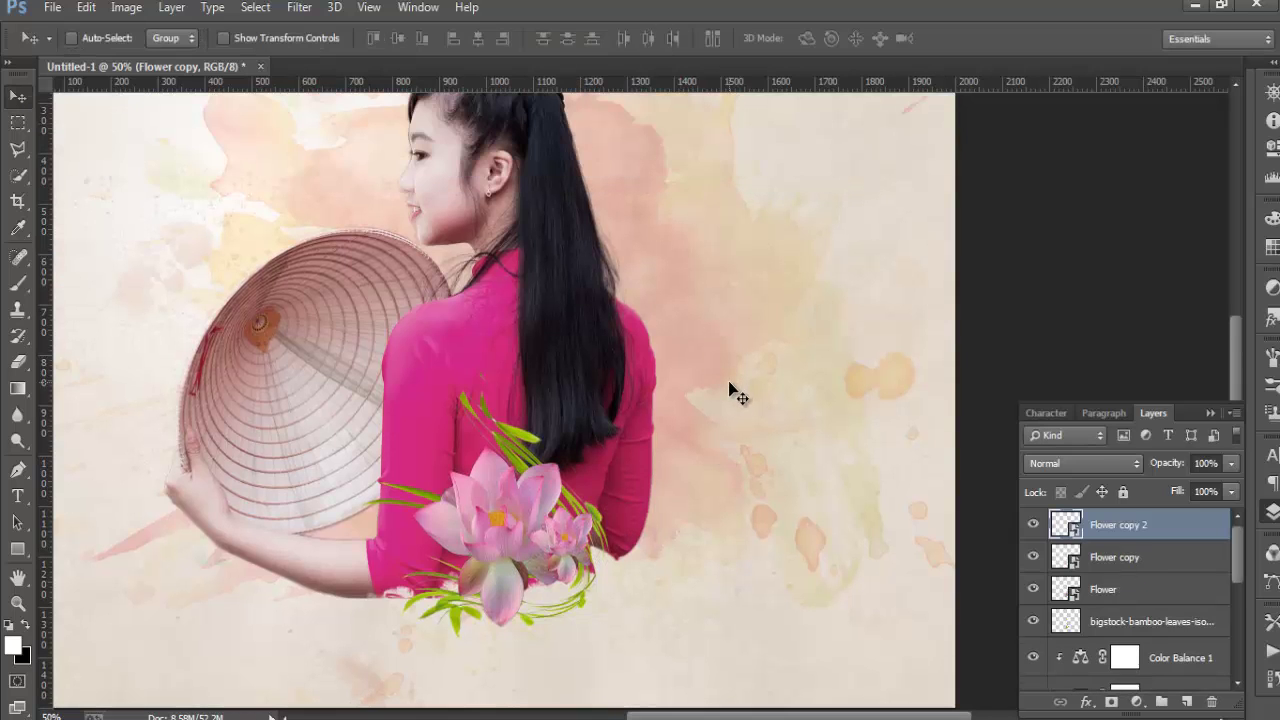
scroll(740, 525, "up", 3)
scroll(728, 610, "down", 1)
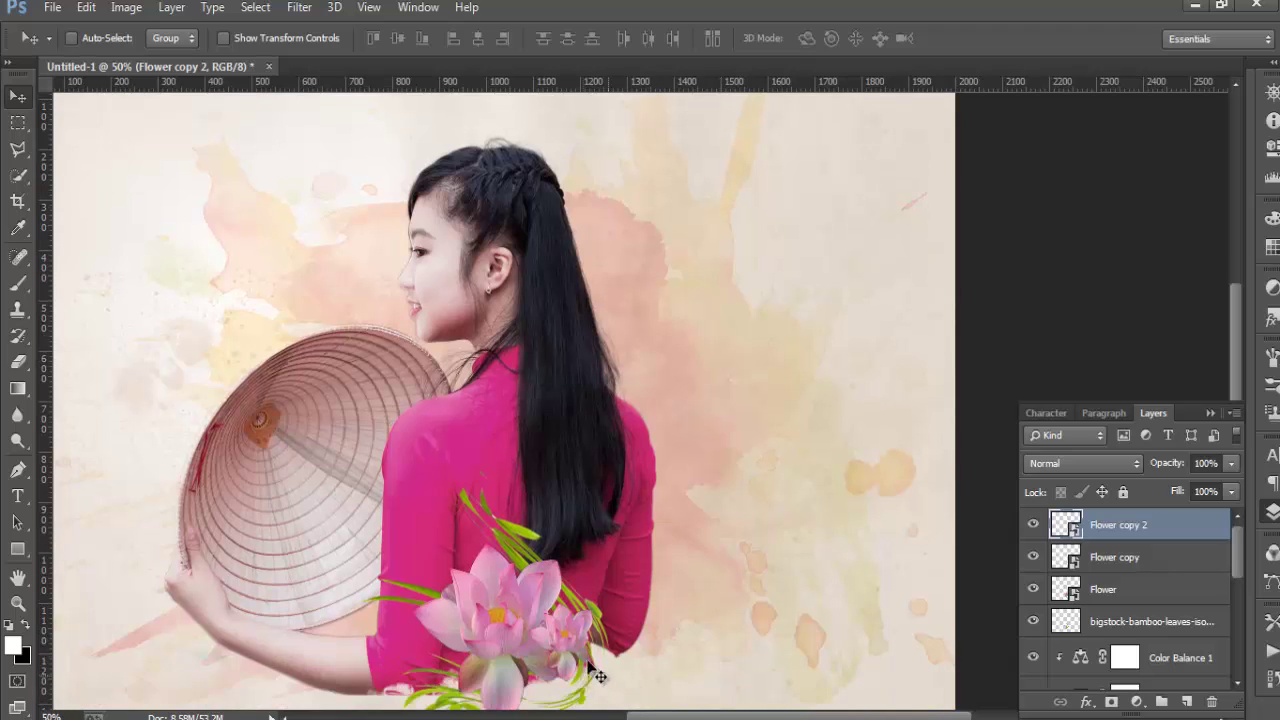
mouse_move(568, 648)
left_mouse_down()
mouse_move(492, 228)
mouse_move(507, 219)
left_mouse_up()
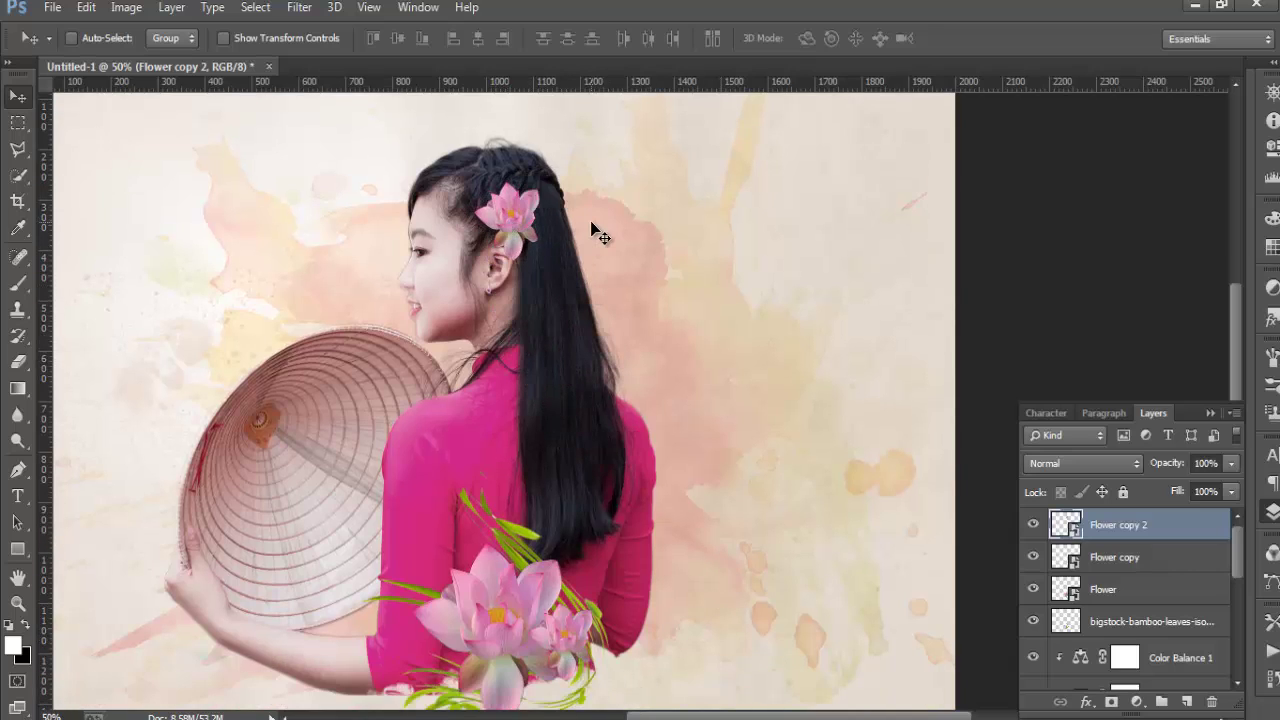
key("ctrl+t")
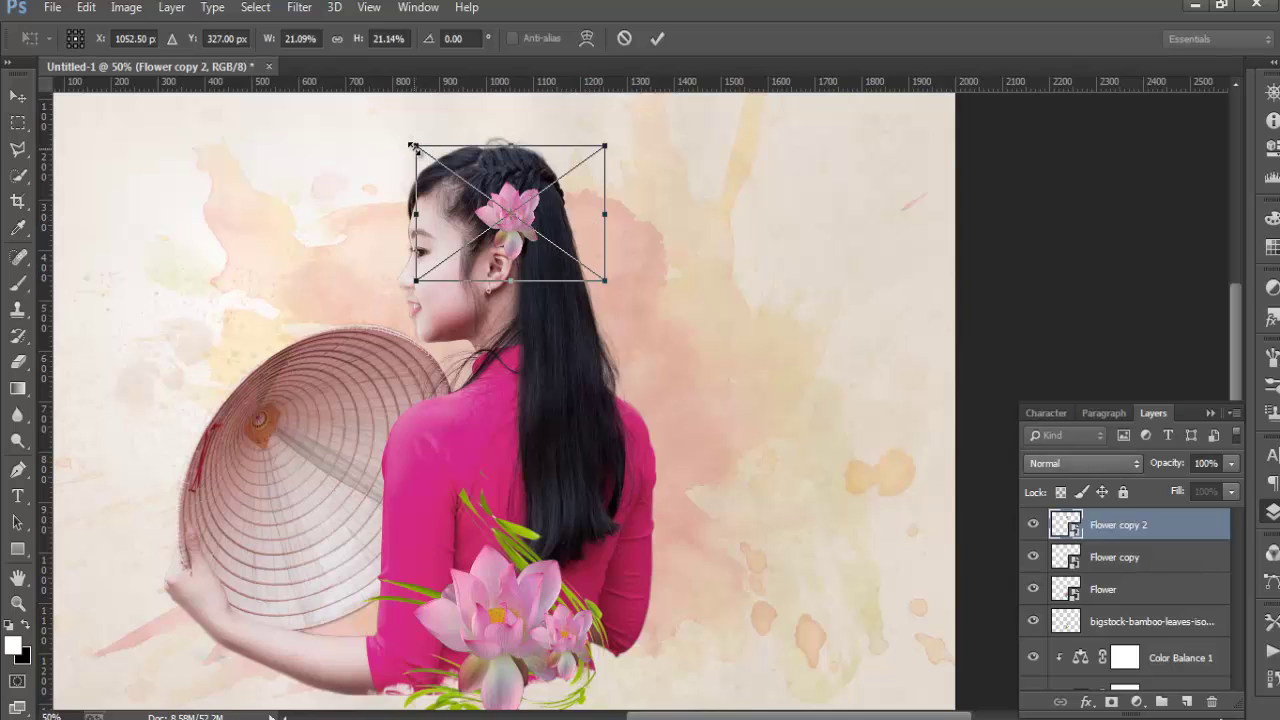
left_click_drag(415, 146, 406, 139)
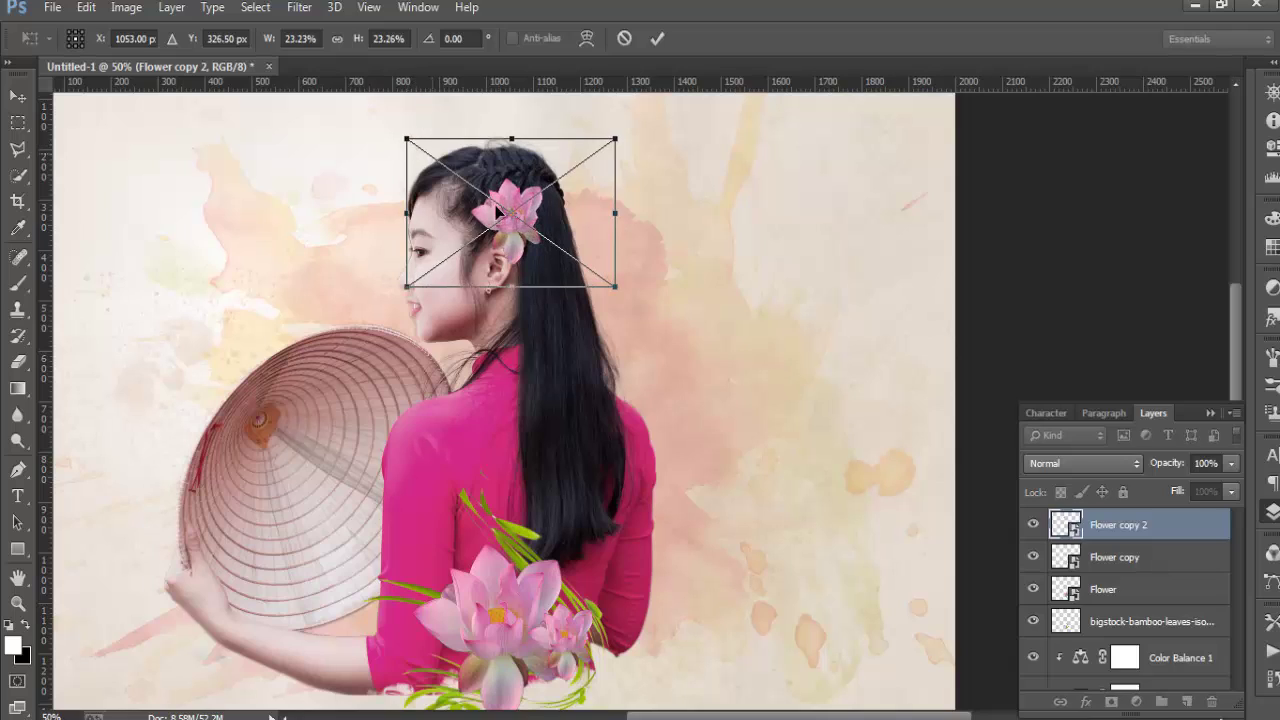
left_click_drag(518, 230, 527, 224)
left_click_drag(531, 212, 524, 200)
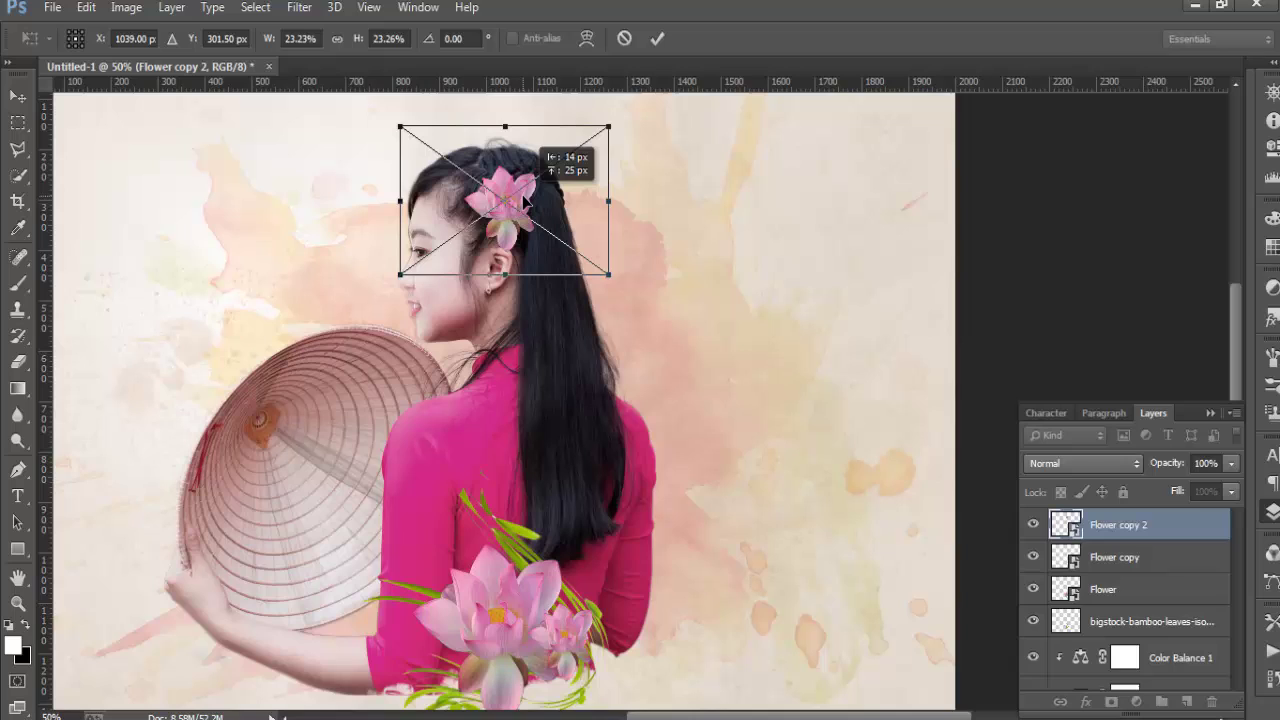
left_click(657, 38)
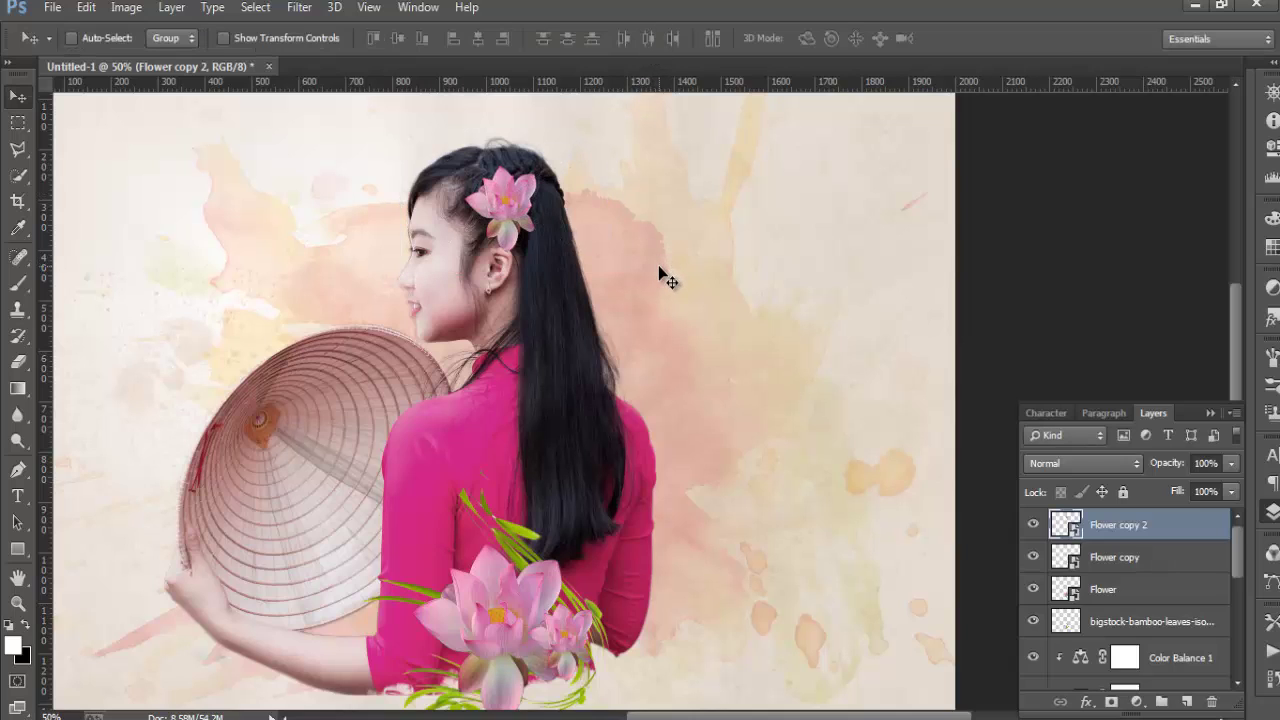
Copy the hair lotus onto the hat's edge as Flower copy 3, rasterize it and add a layer mask
left_click_drag(515, 215, 414, 428)
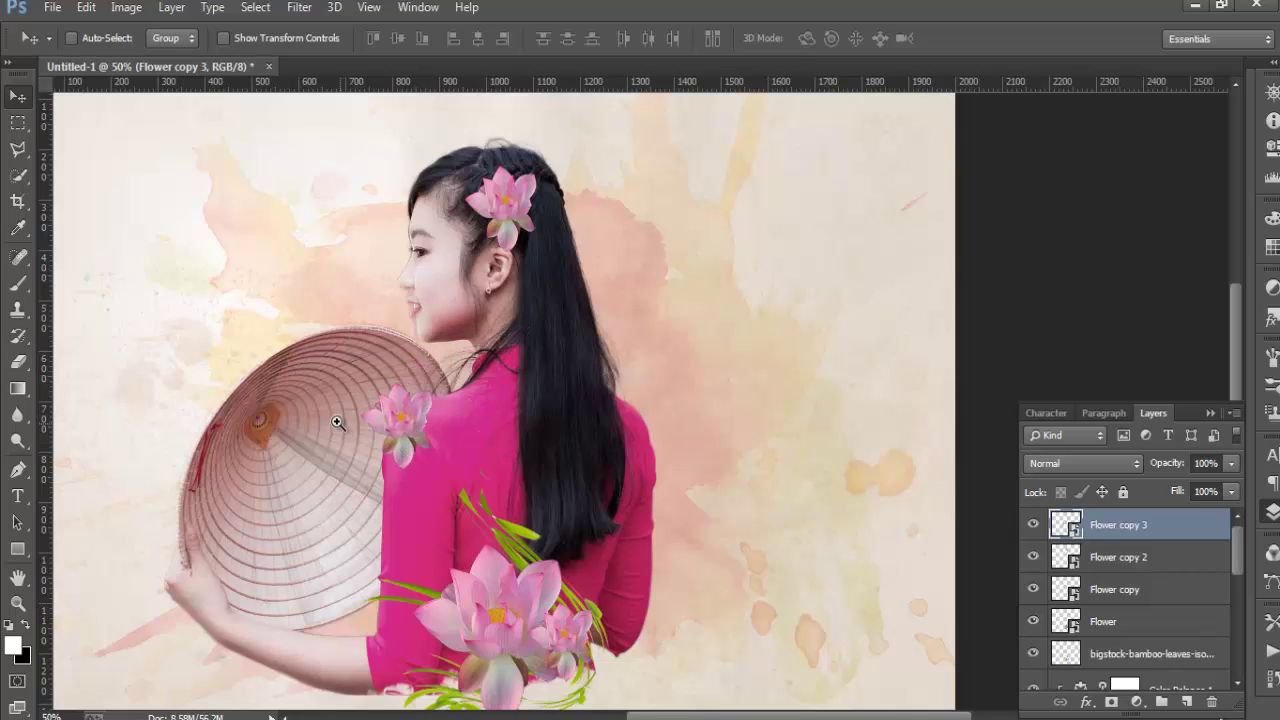
mouse_move(337, 422)
left_mouse_down()
mouse_move(362, 383)
mouse_move(347, 374)
left_mouse_up()
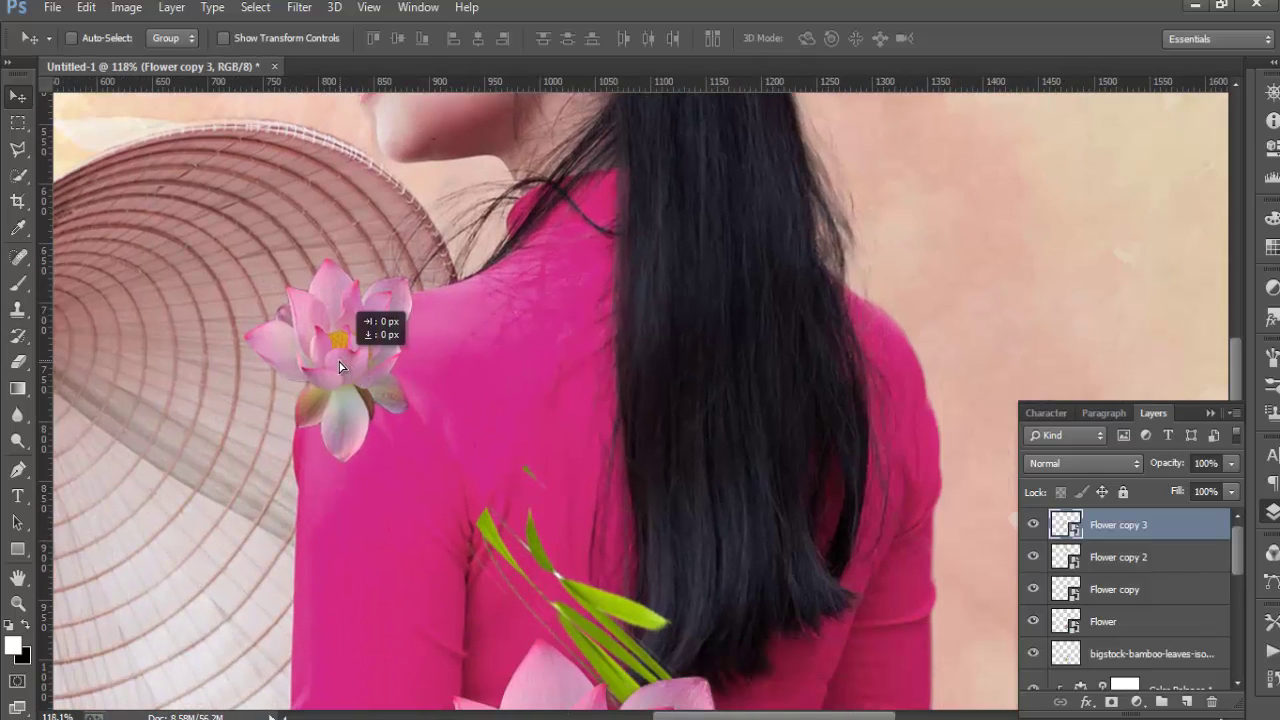
left_click(18, 285)
right_click(1148, 526)
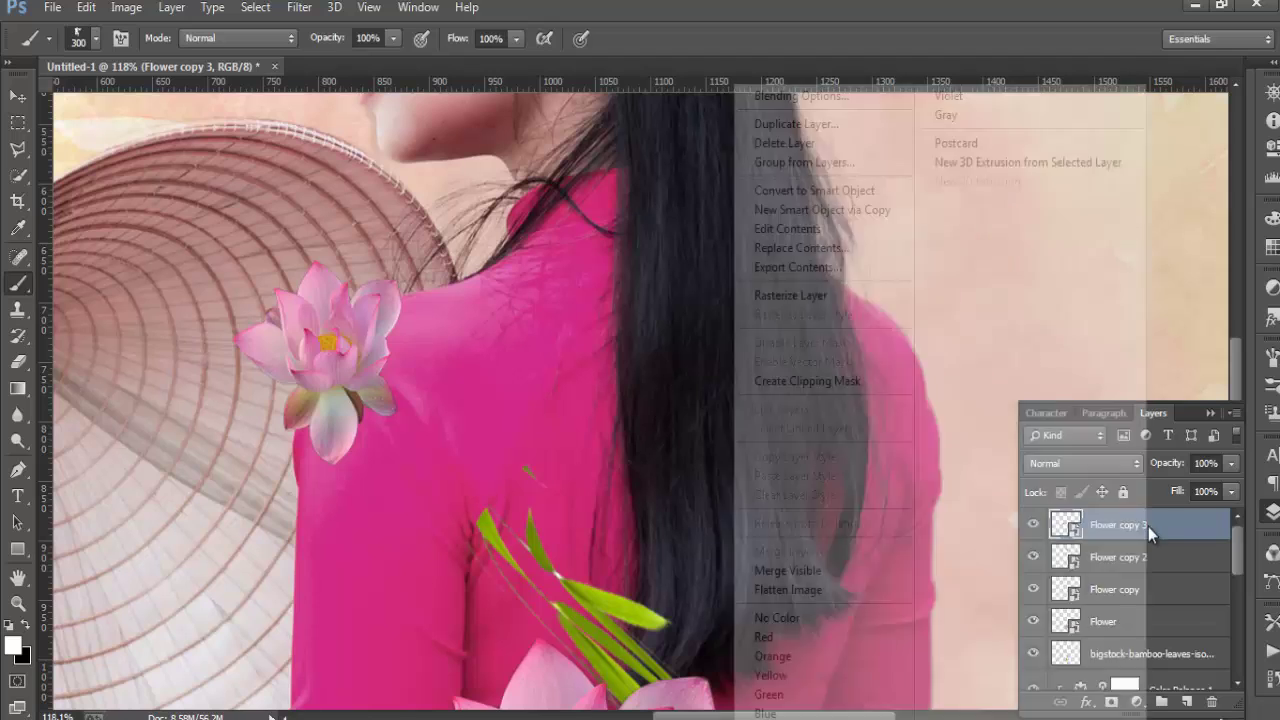
left_click(750, 290)
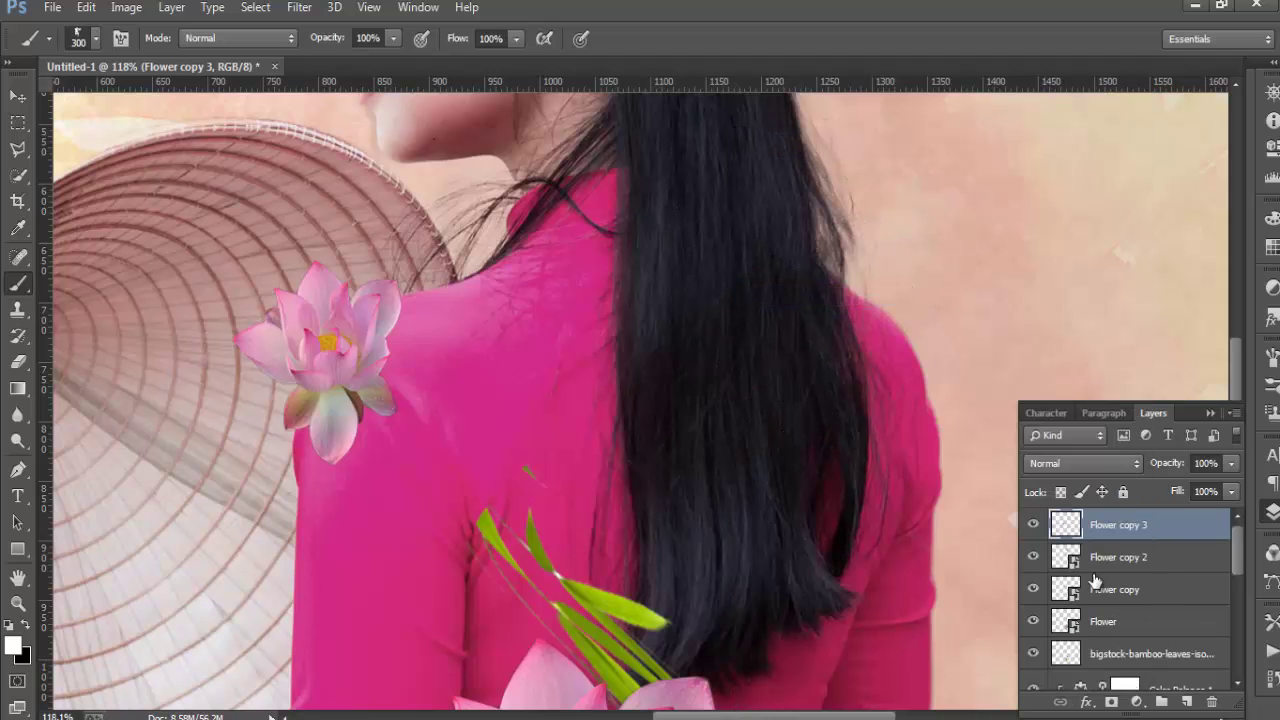
left_click(1110, 705)
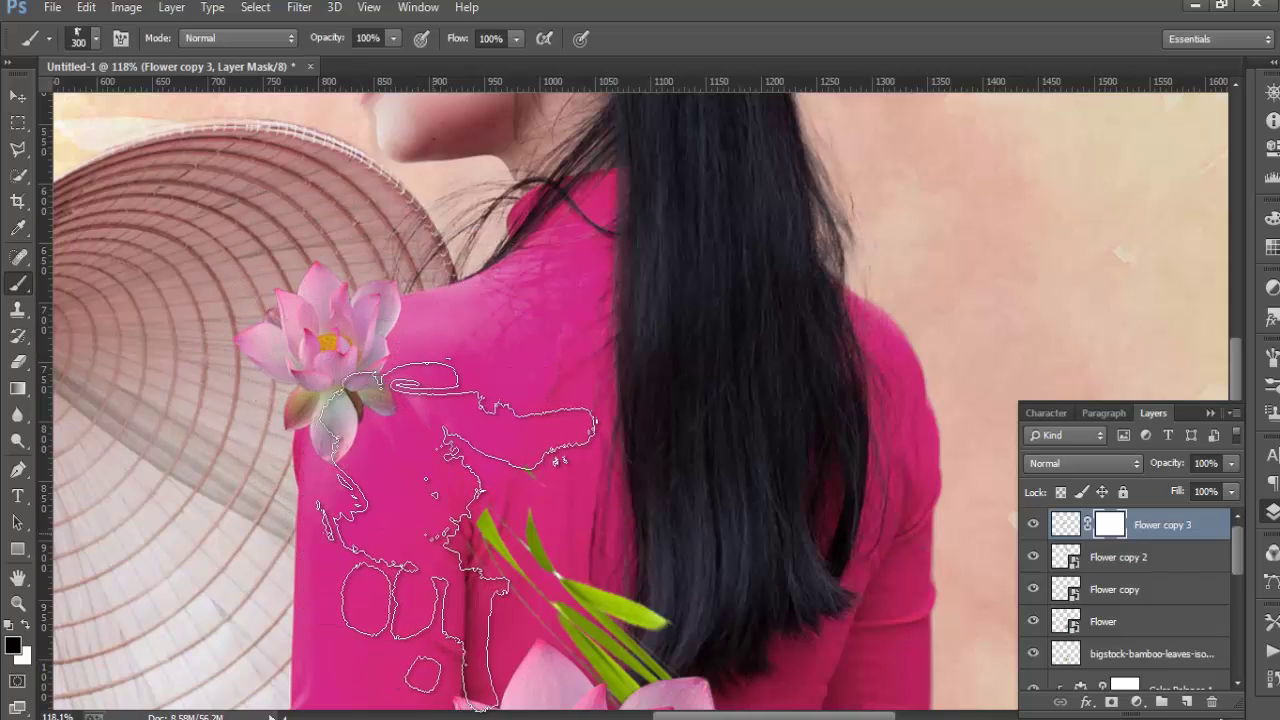
With a 150 px soft round brush, paint out the lotus's lower petals on her shoulder
key("bracketleft")
key("bracketleft")
key("bracketleft")
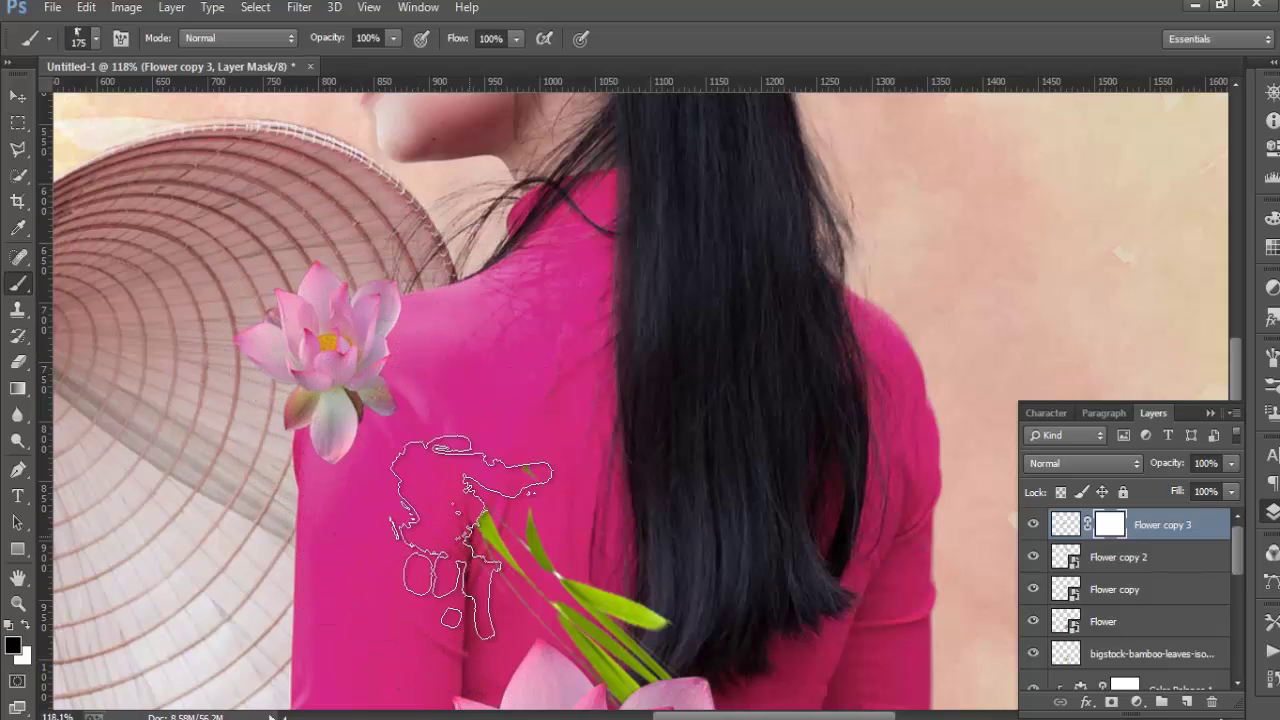
left_click(93, 40)
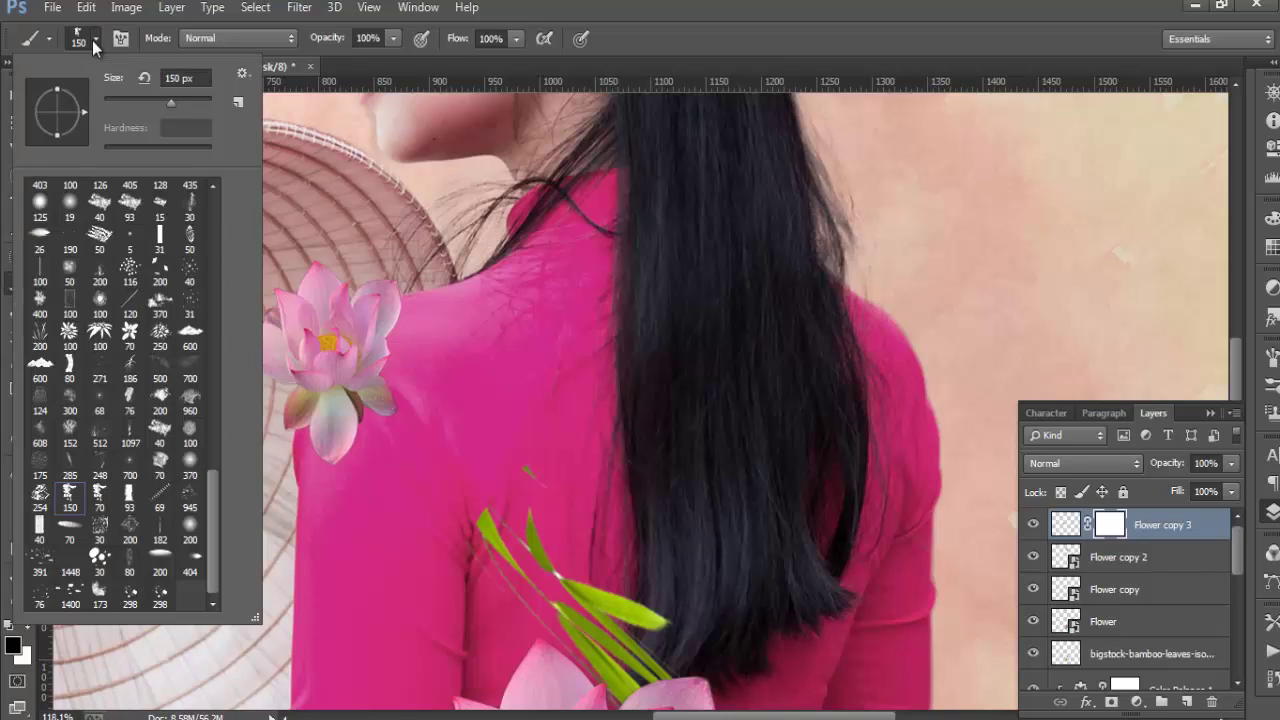
left_click_drag(212, 513, 200, 170)
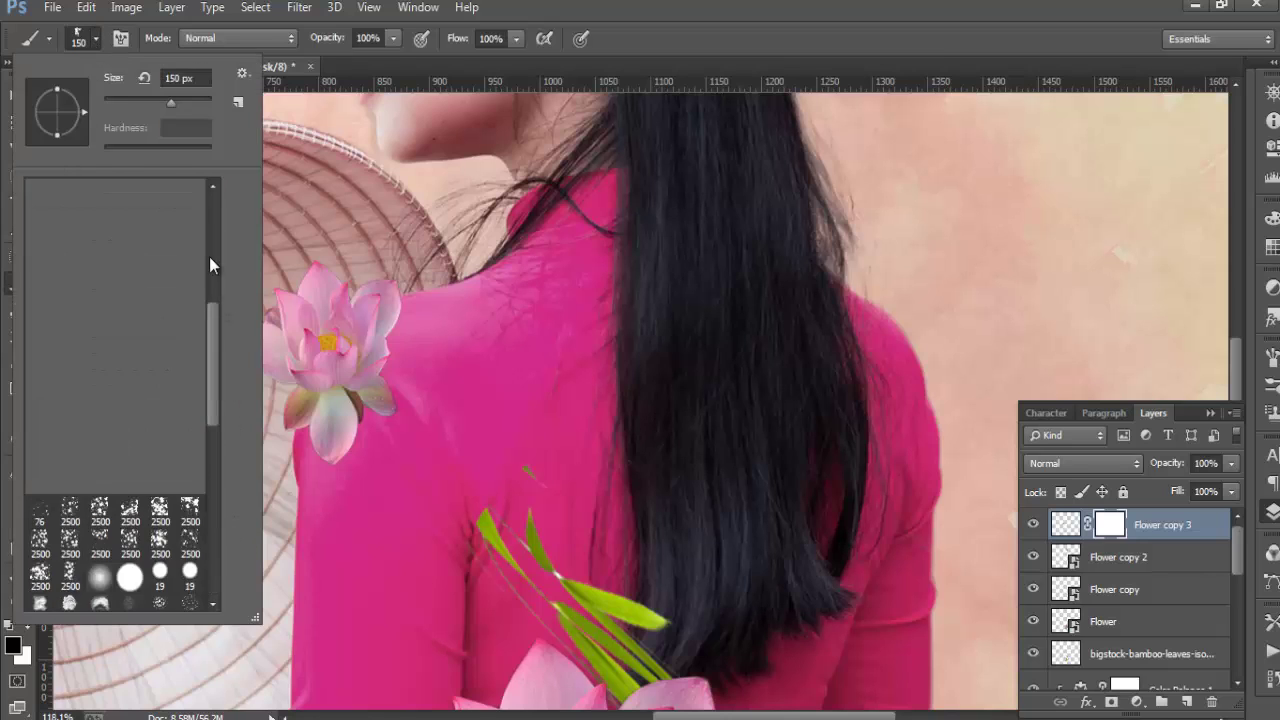
double_click(28, 197)
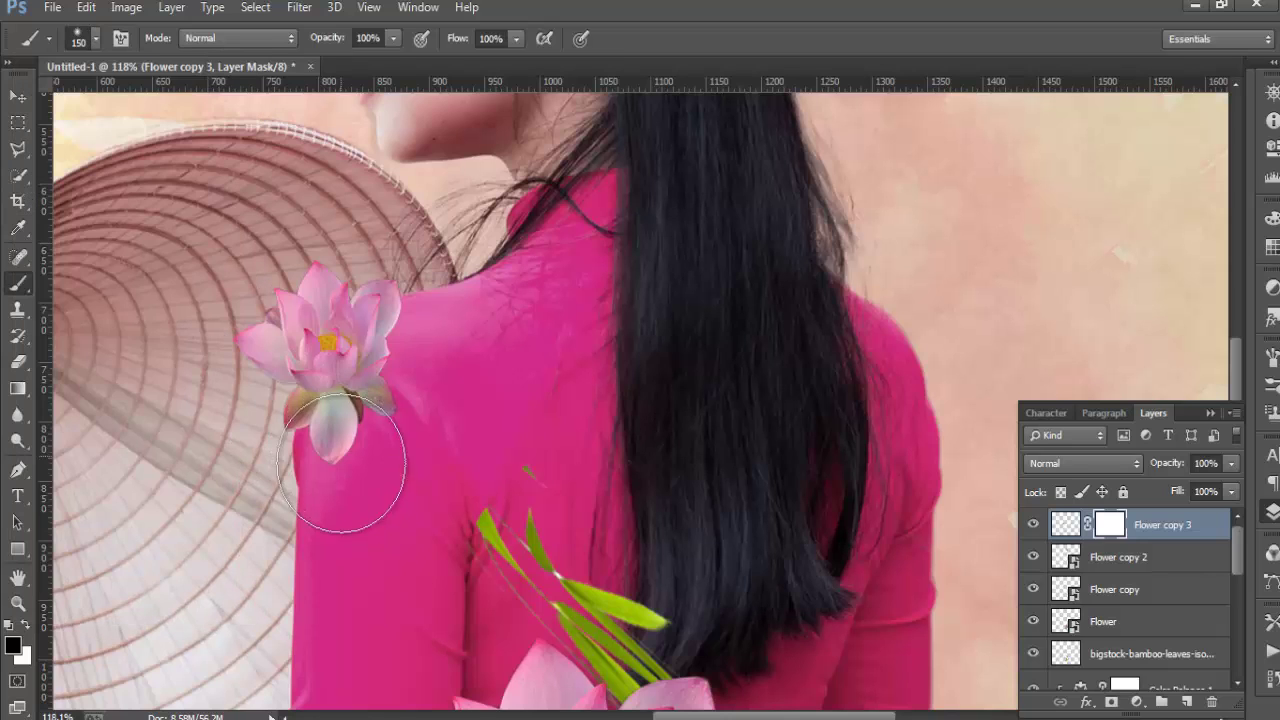
left_click_drag(343, 471, 406, 414)
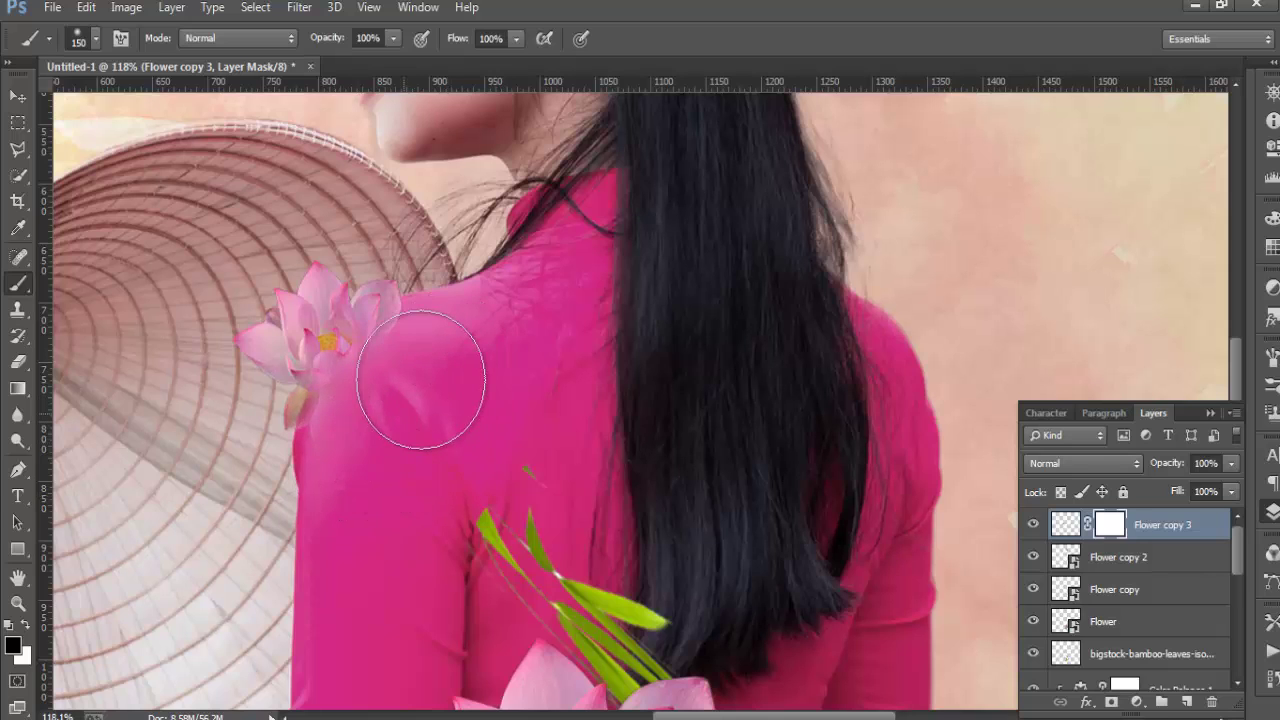
left_click_drag(428, 371, 443, 357)
mouse_move(377, 469)
left_mouse_down()
mouse_move(443, 357)
mouse_move(471, 343)
mouse_move(443, 371)
left_mouse_up()
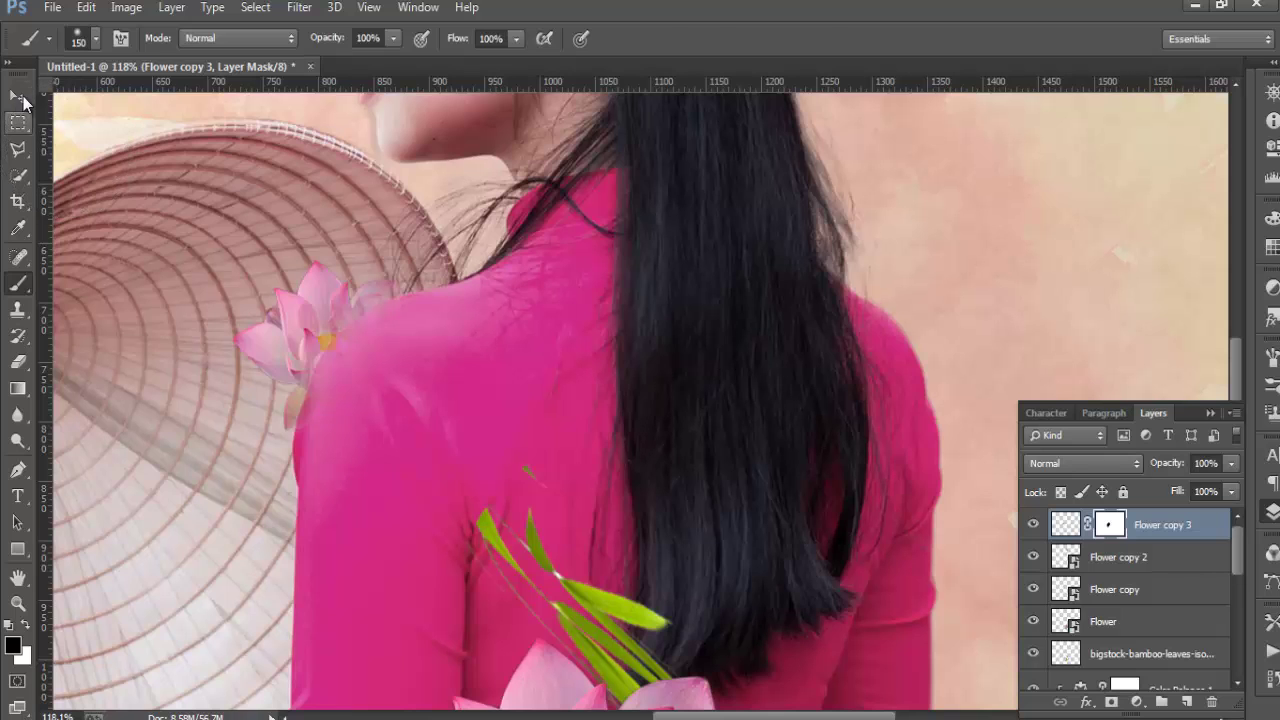
Zoom out and move the small pink flower onto the hat
left_click(23, 99)
key("ctrl+minus")
key("ctrl+minus")
key("ctrl+minus")
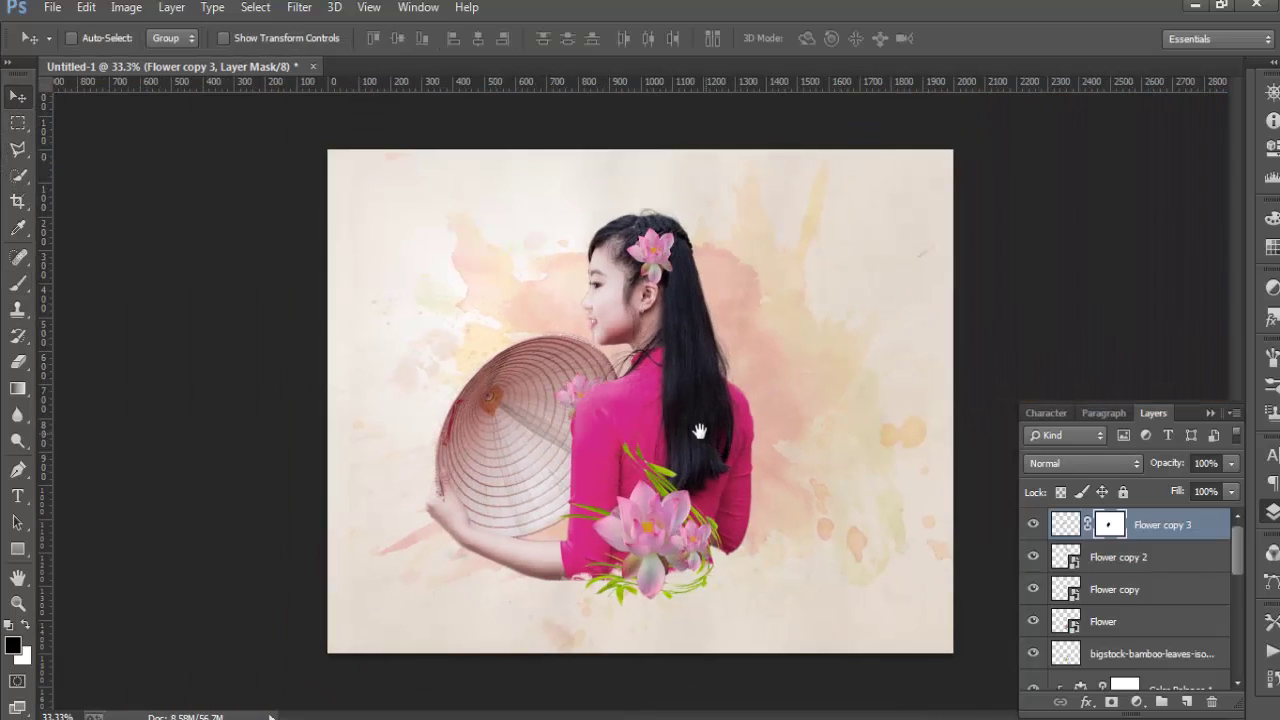
left_click_drag(702, 533, 662, 545)
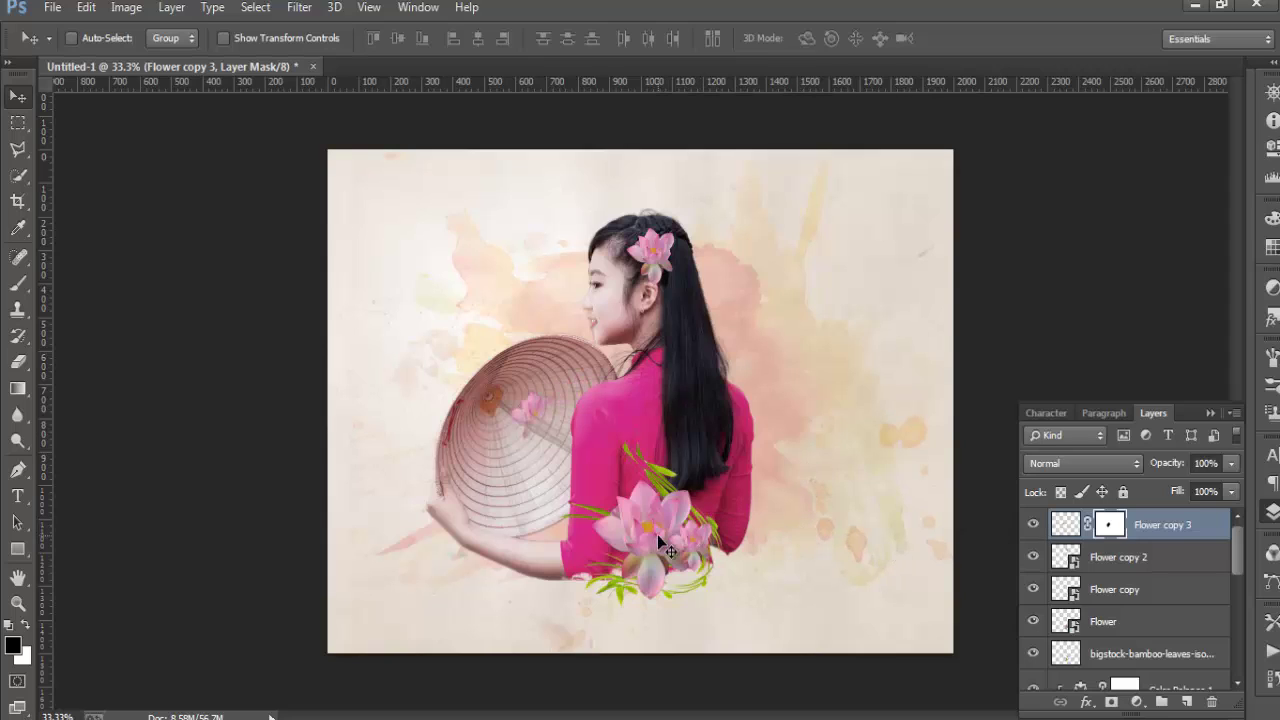
Select the bamboo leaves layer and shift it up and left toward the lotus bouquet
left_click(1034, 524)
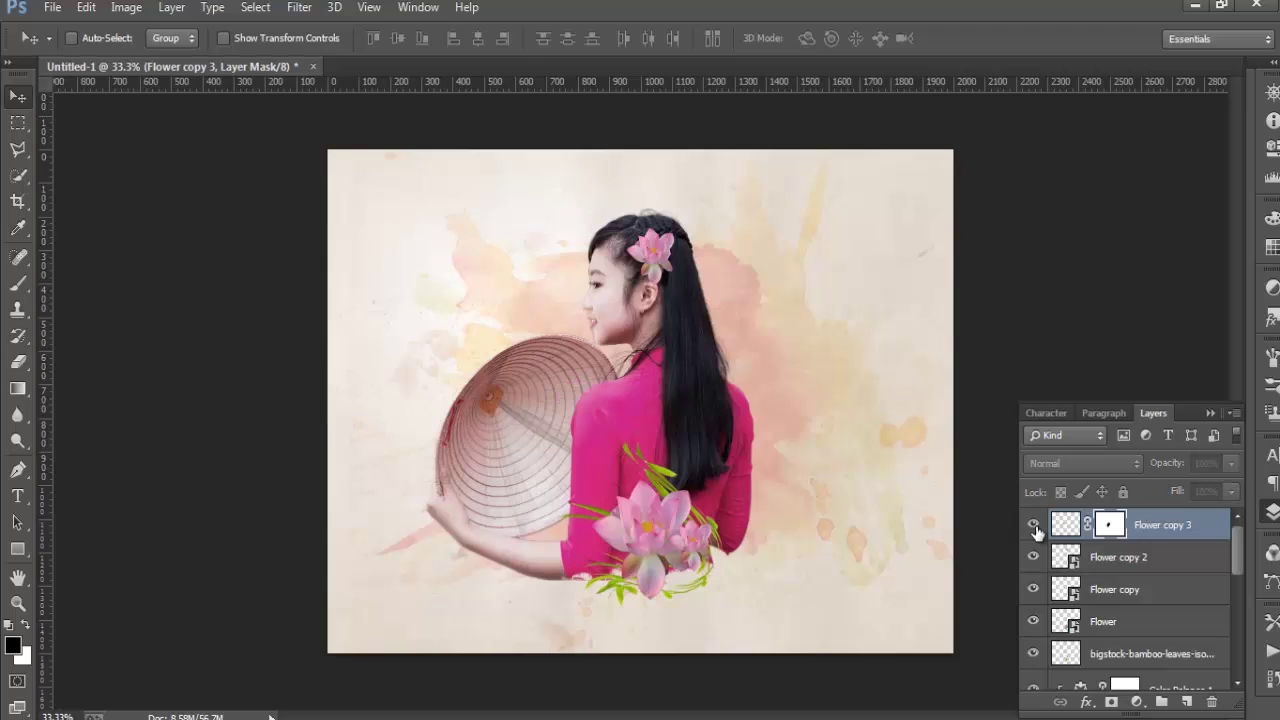
left_click(1133, 557)
scroll(1239, 577, "down", 3)
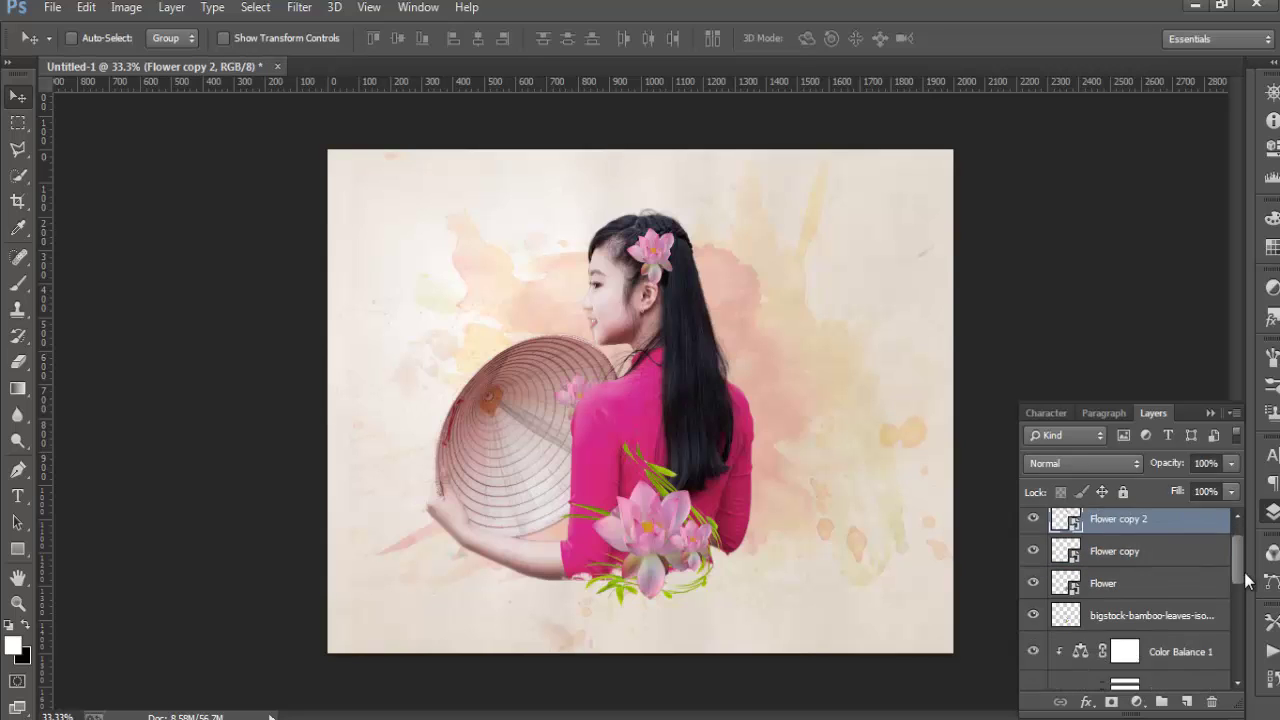
left_click(1083, 570)
left_click(1033, 570)
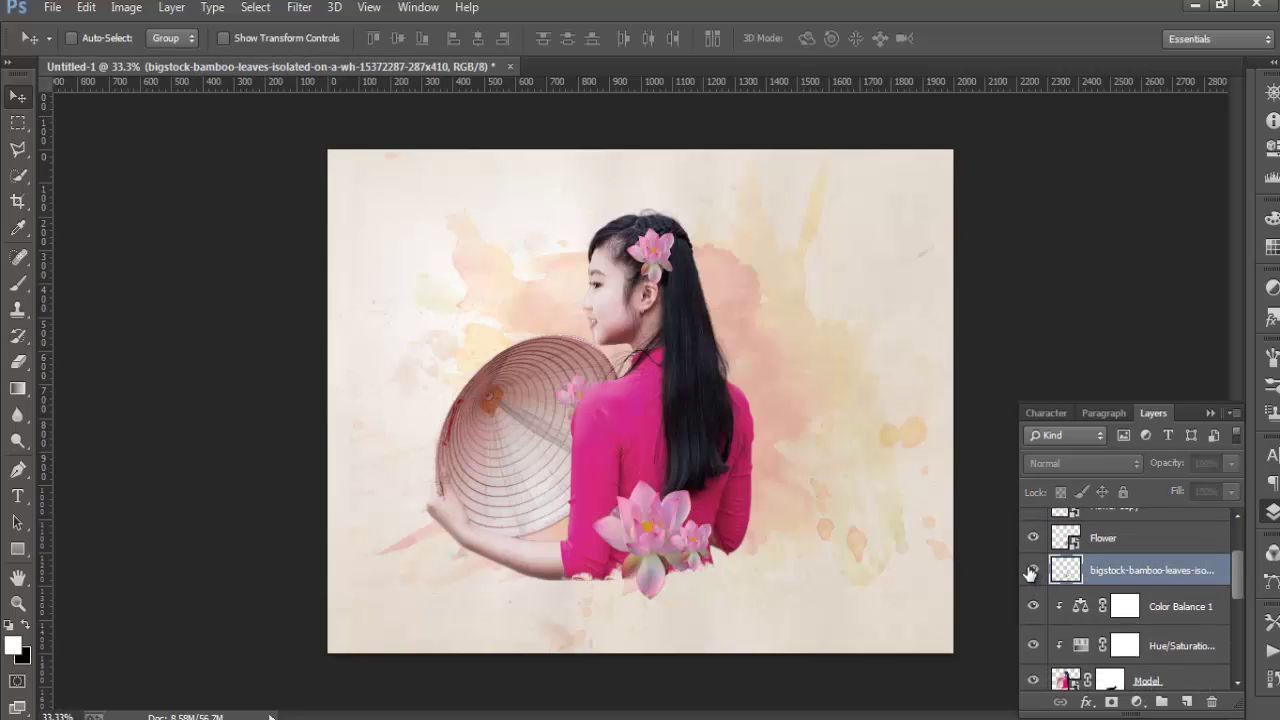
left_click(1033, 570)
mouse_move(525, 535)
left_mouse_down()
mouse_move(770, 530)
mouse_move(595, 458)
left_mouse_up()
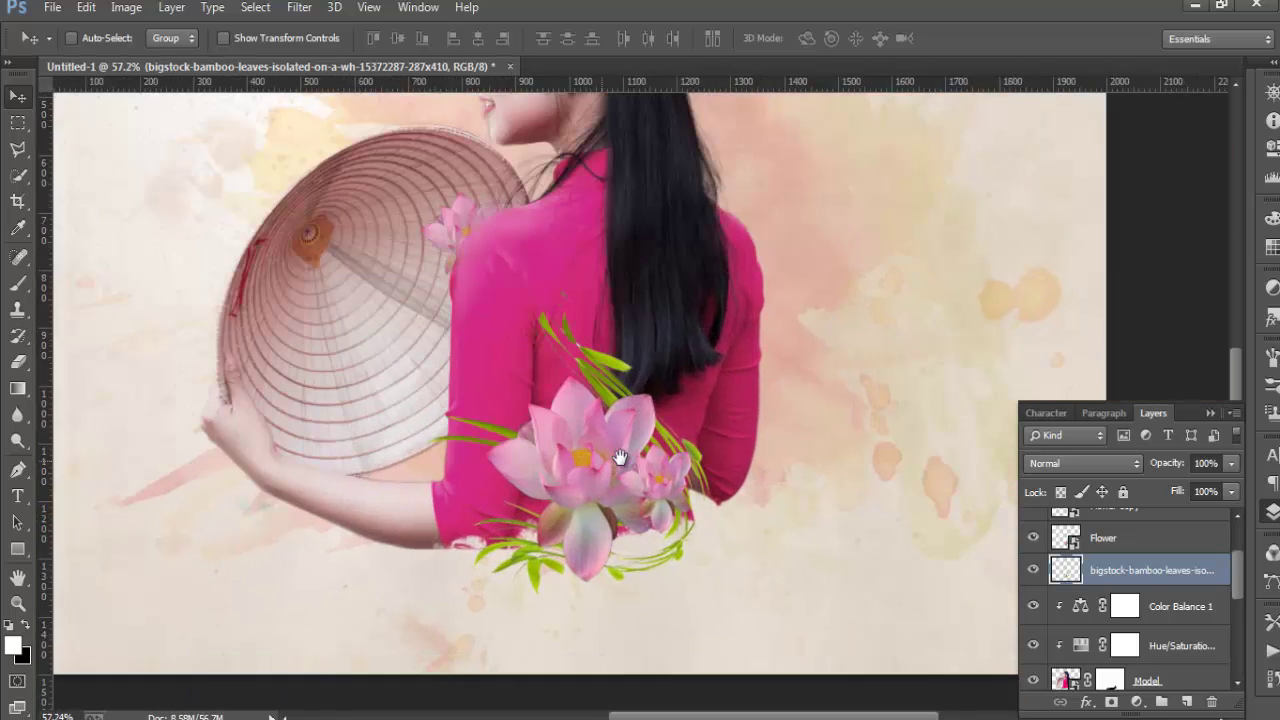
mouse_move(694, 472)
left_mouse_down()
mouse_move(648, 458)
mouse_move(665, 442)
left_mouse_up()
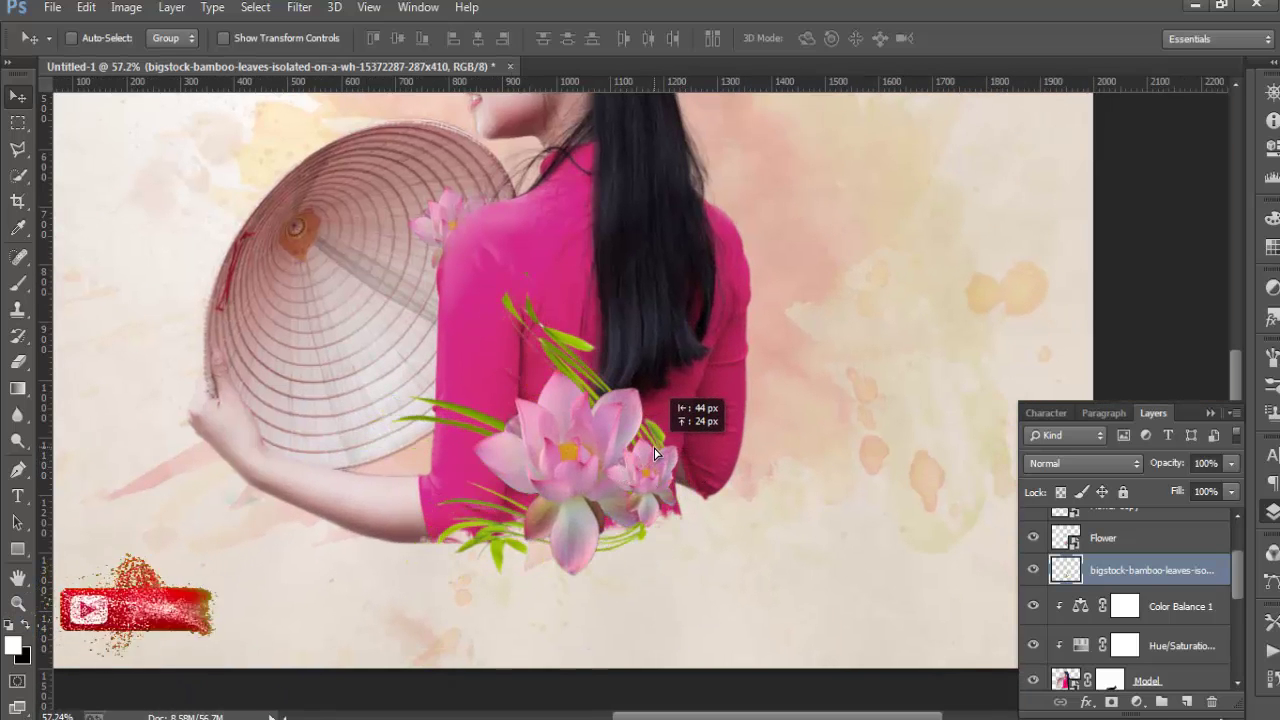
Rescale the bamboo leaves, rotate them about 20.58° and reposition them behind the bouquet
key("ctrl+t")
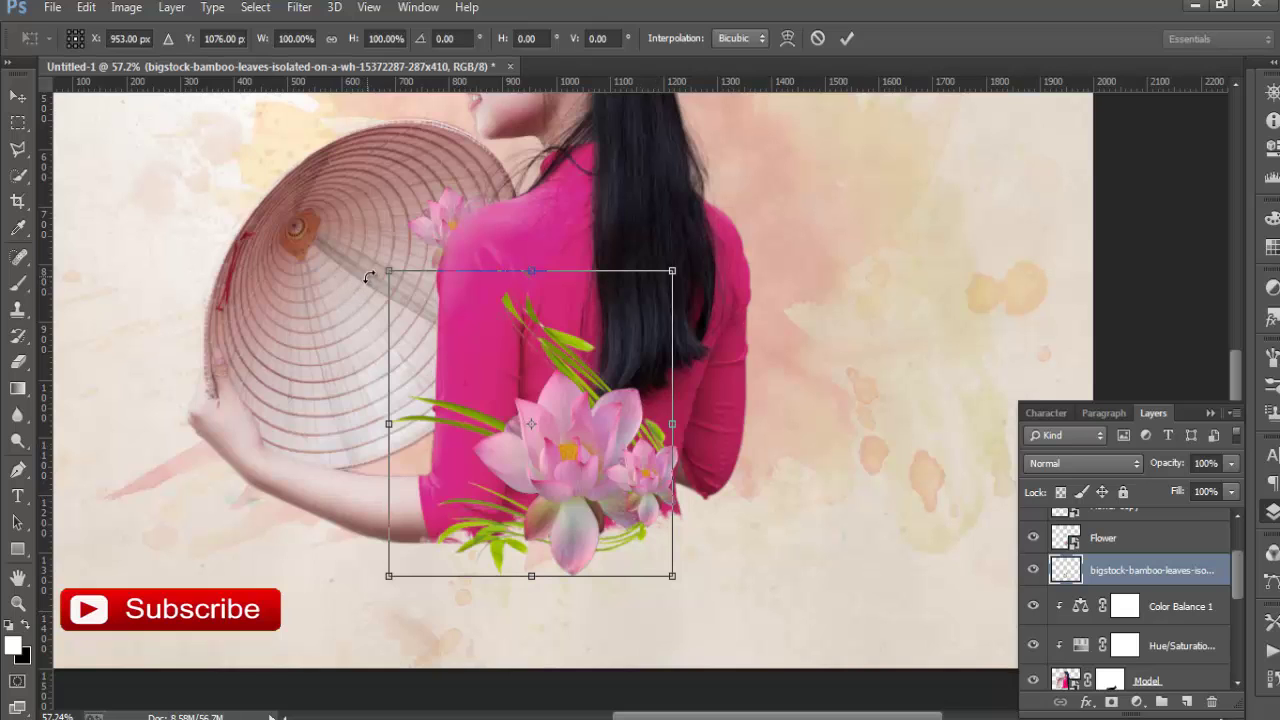
left_click_drag(388, 270, 471, 330)
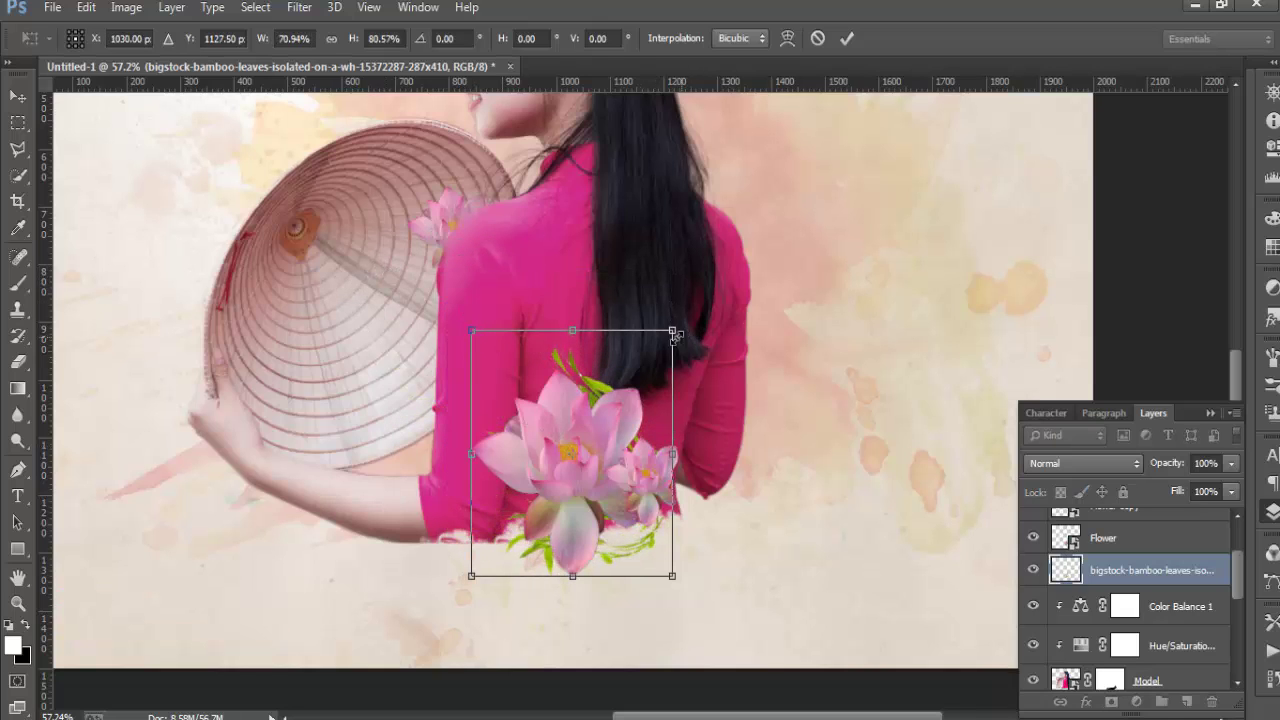
left_click_drag(673, 331, 688, 305)
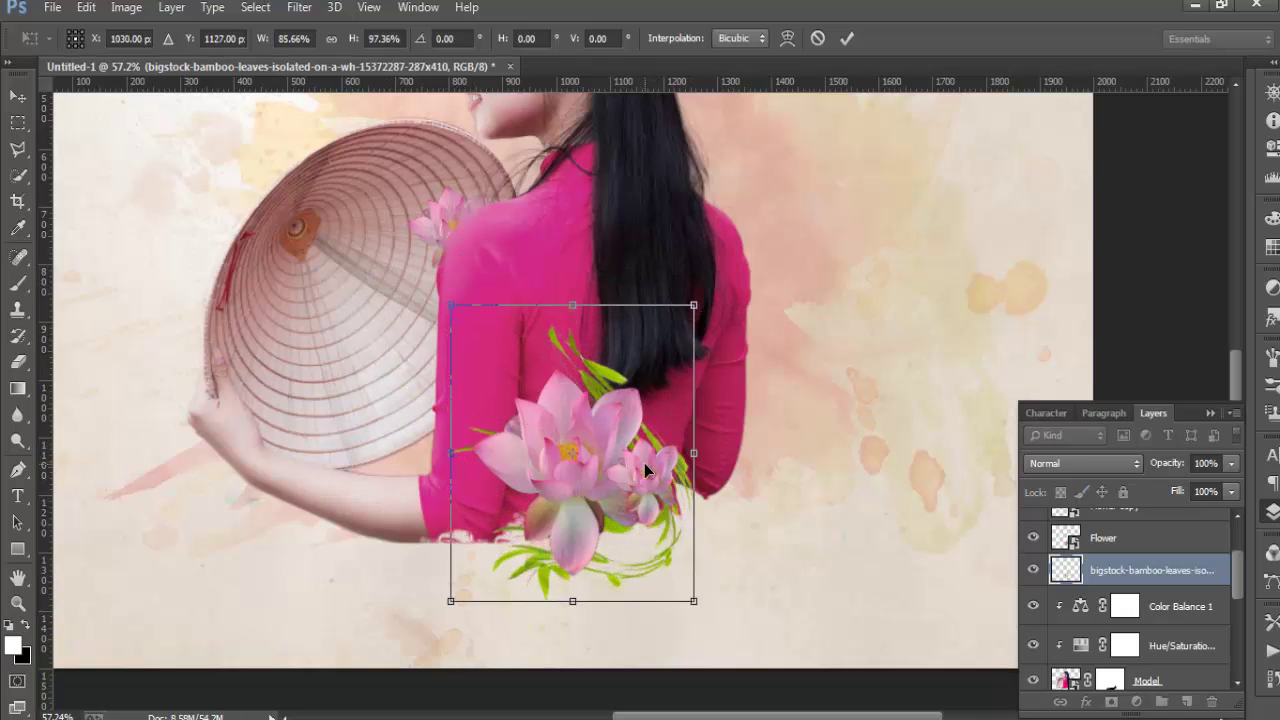
mouse_move(650, 465)
left_mouse_down()
mouse_move(595, 440)
mouse_move(603, 419)
left_mouse_up()
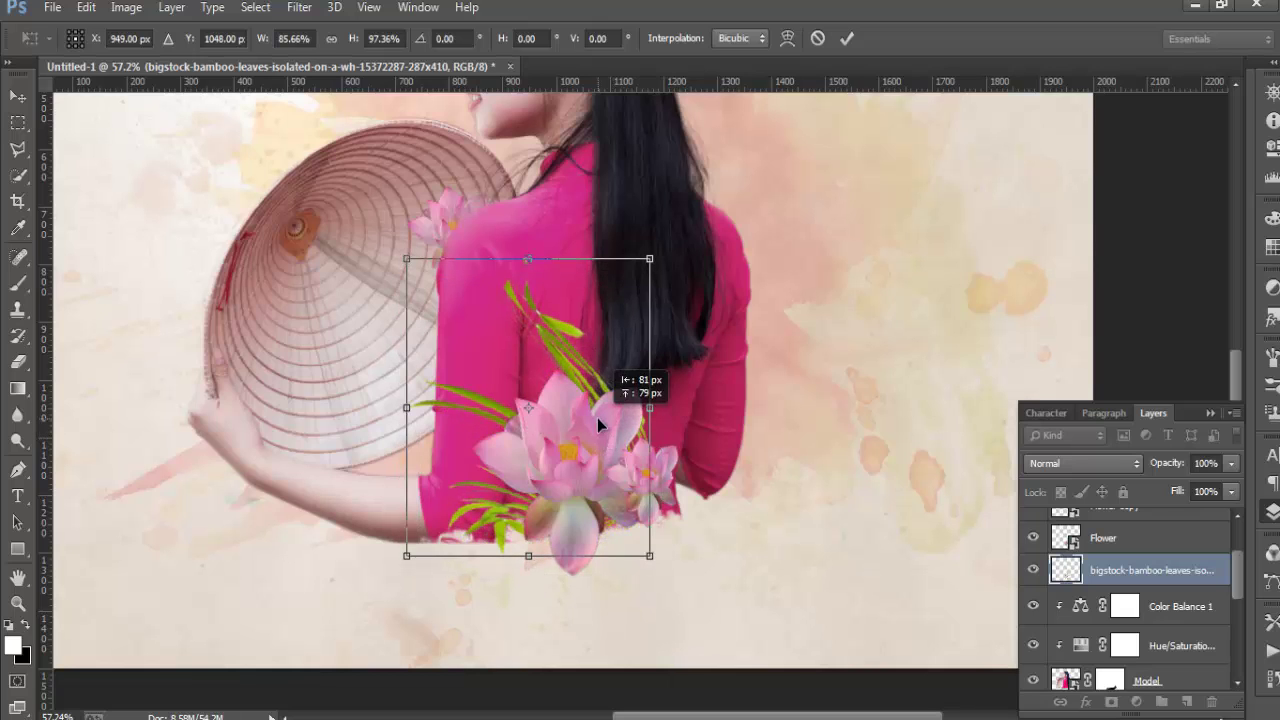
left_click_drag(688, 251, 678, 346)
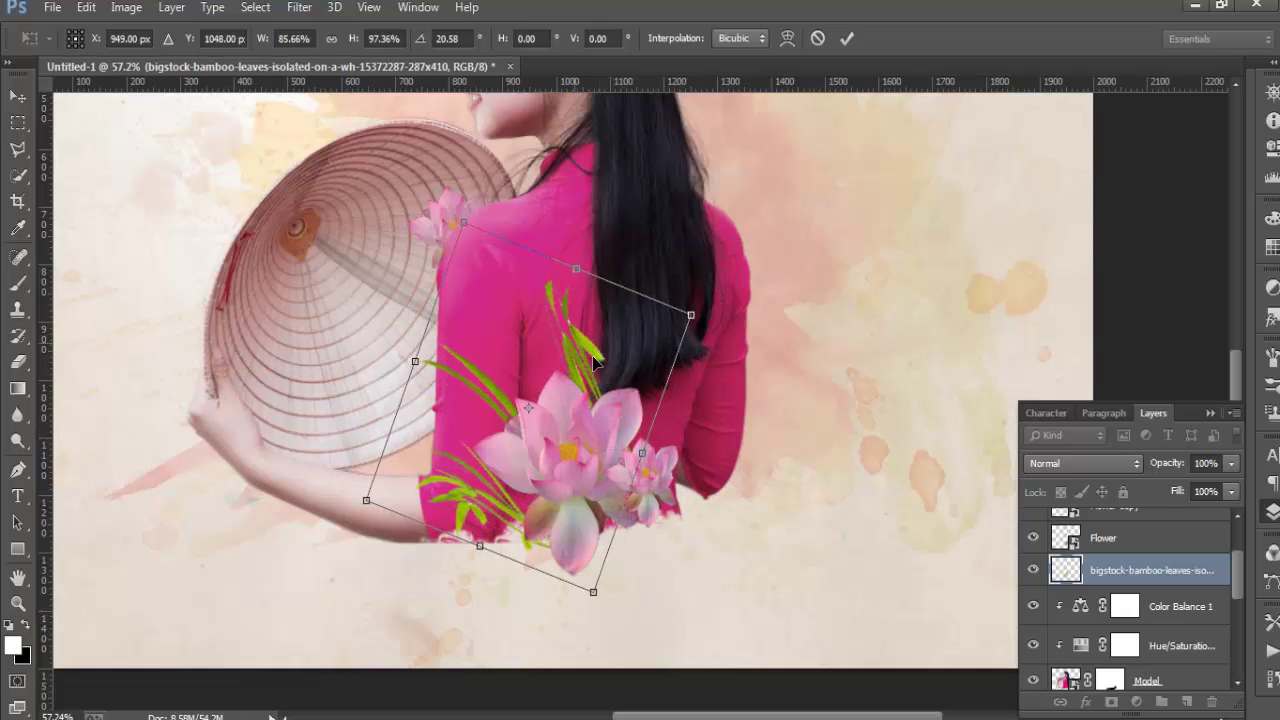
left_click_drag(595, 365, 602, 382)
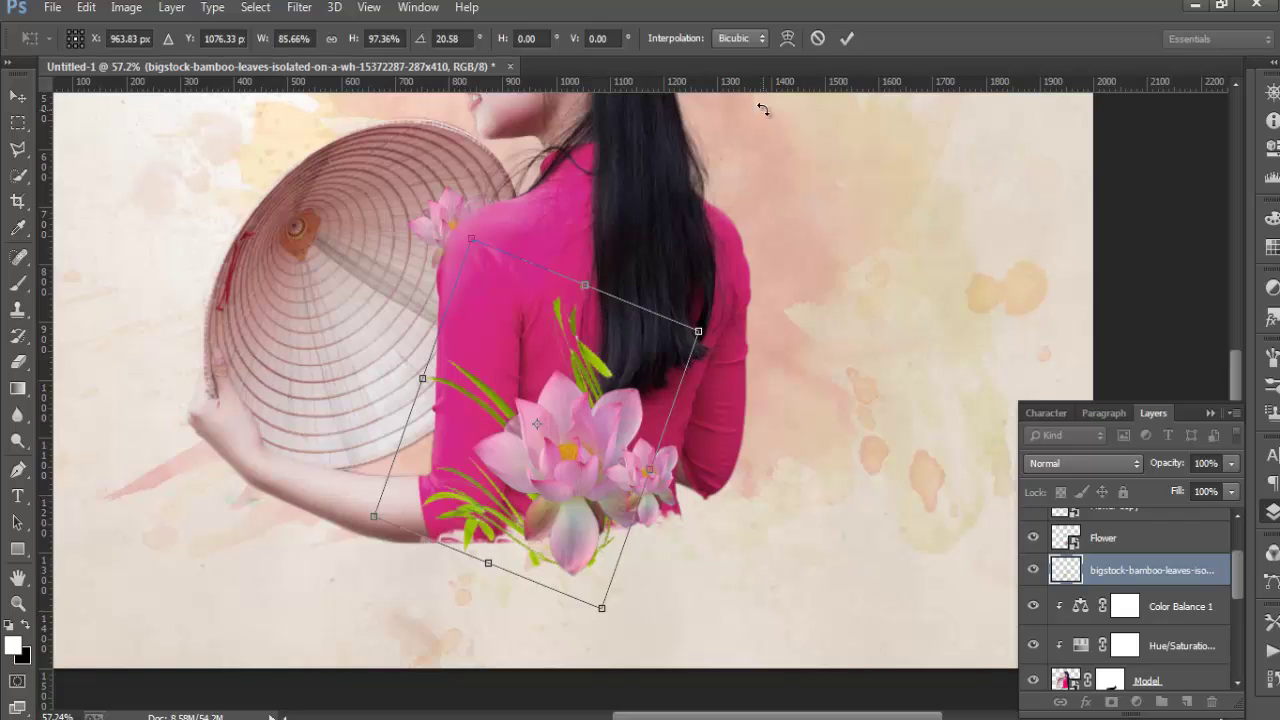
left_click(846, 38)
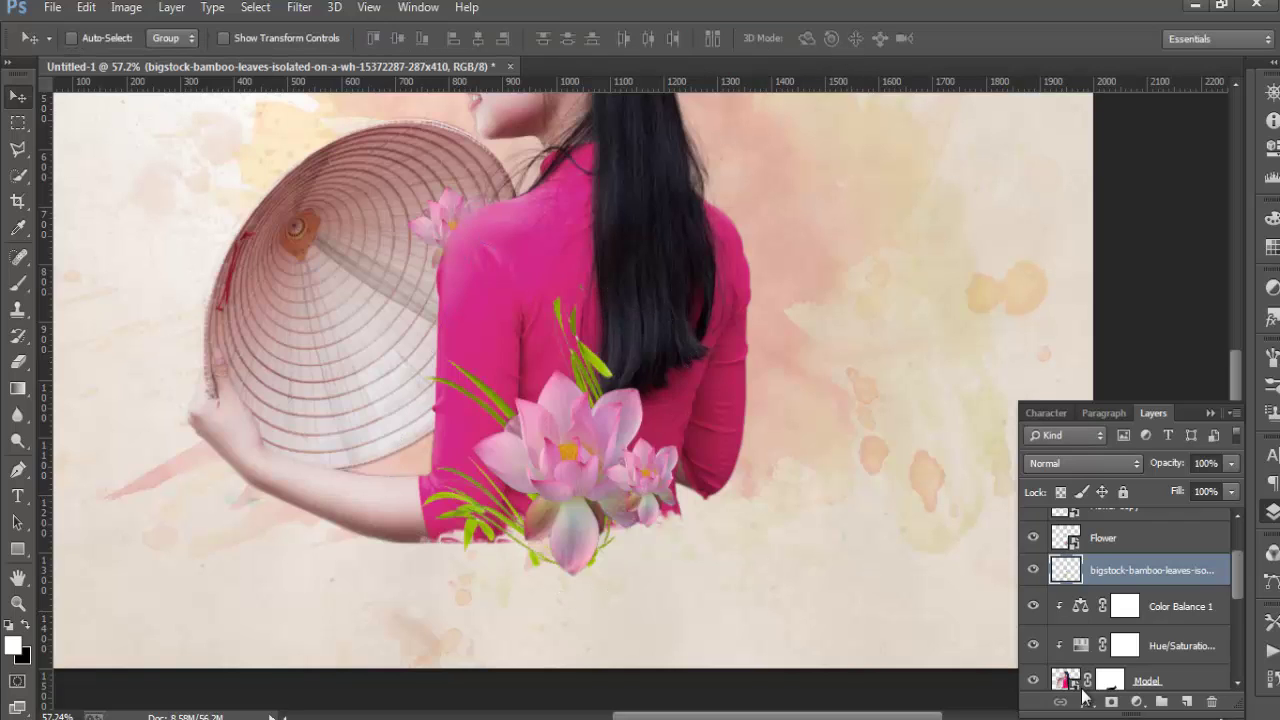
Add a layer mask to the bamboo leaves and paint out the leaves covering her back
left_click(1111, 703)
left_click(18, 283)
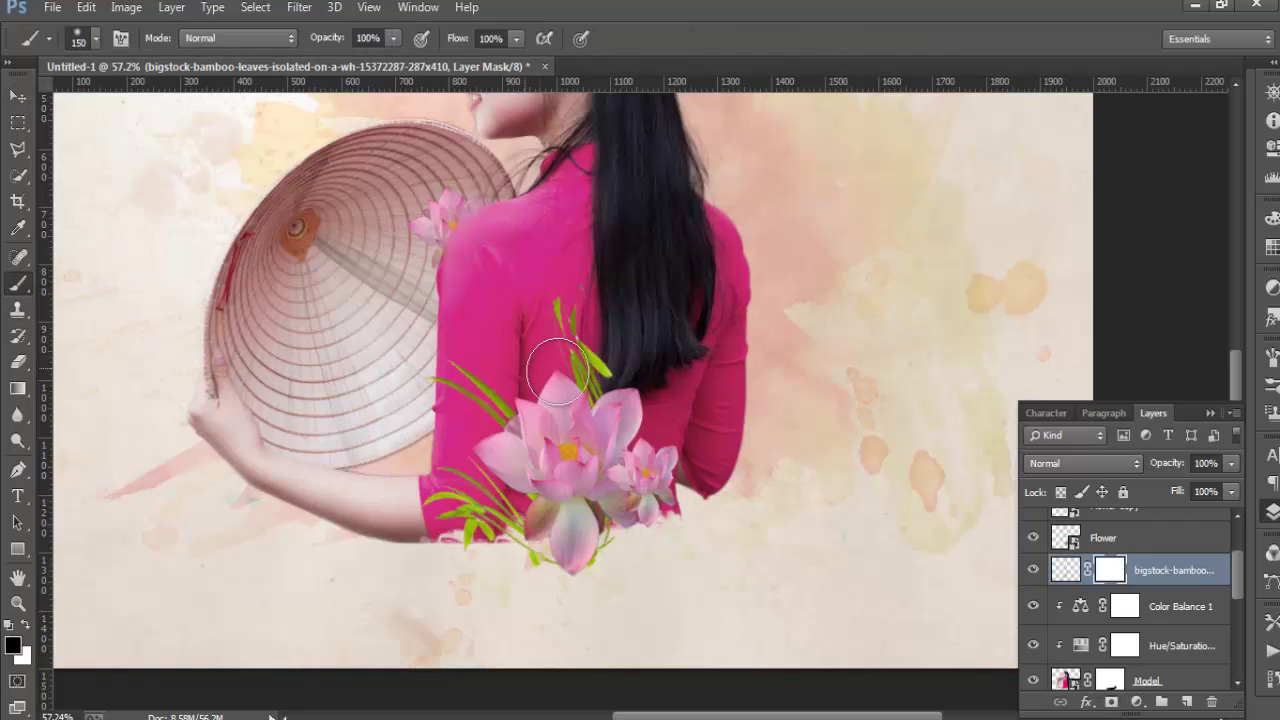
mouse_move(565, 337)
left_mouse_down()
mouse_move(586, 334)
mouse_move(609, 366)
mouse_move(536, 362)
left_mouse_up()
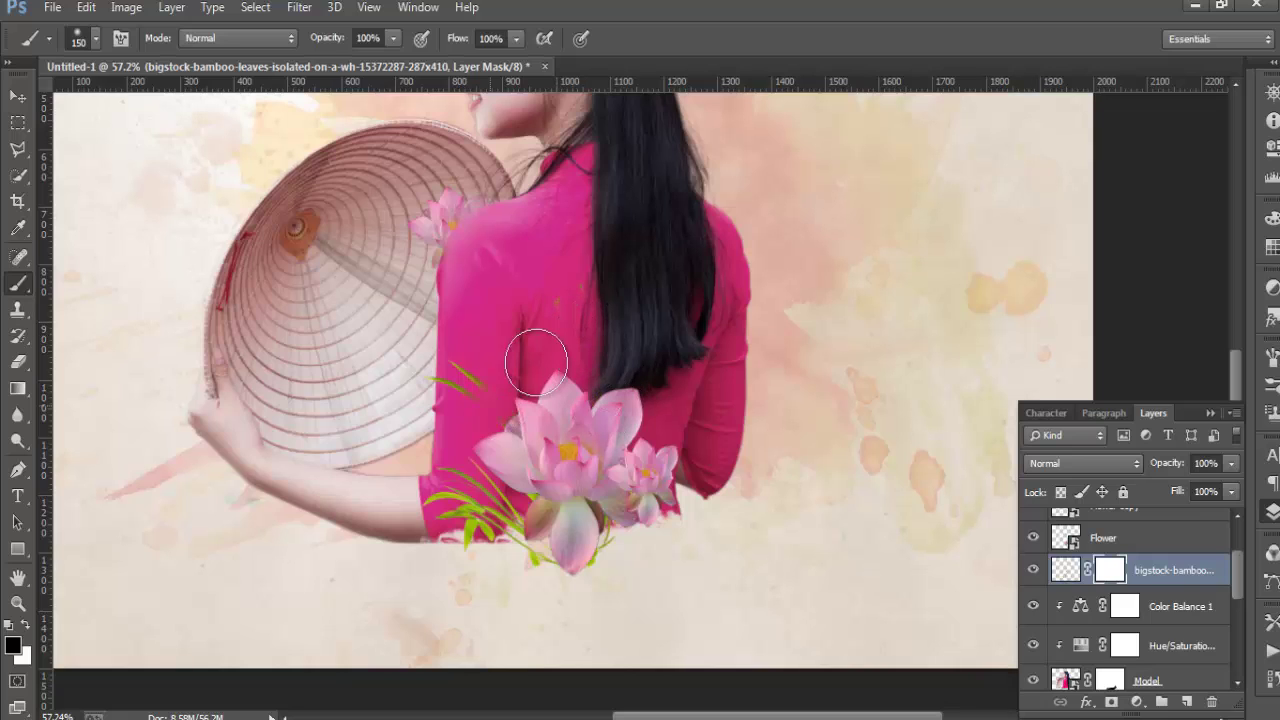
left_click_drag(450, 365, 634, 423)
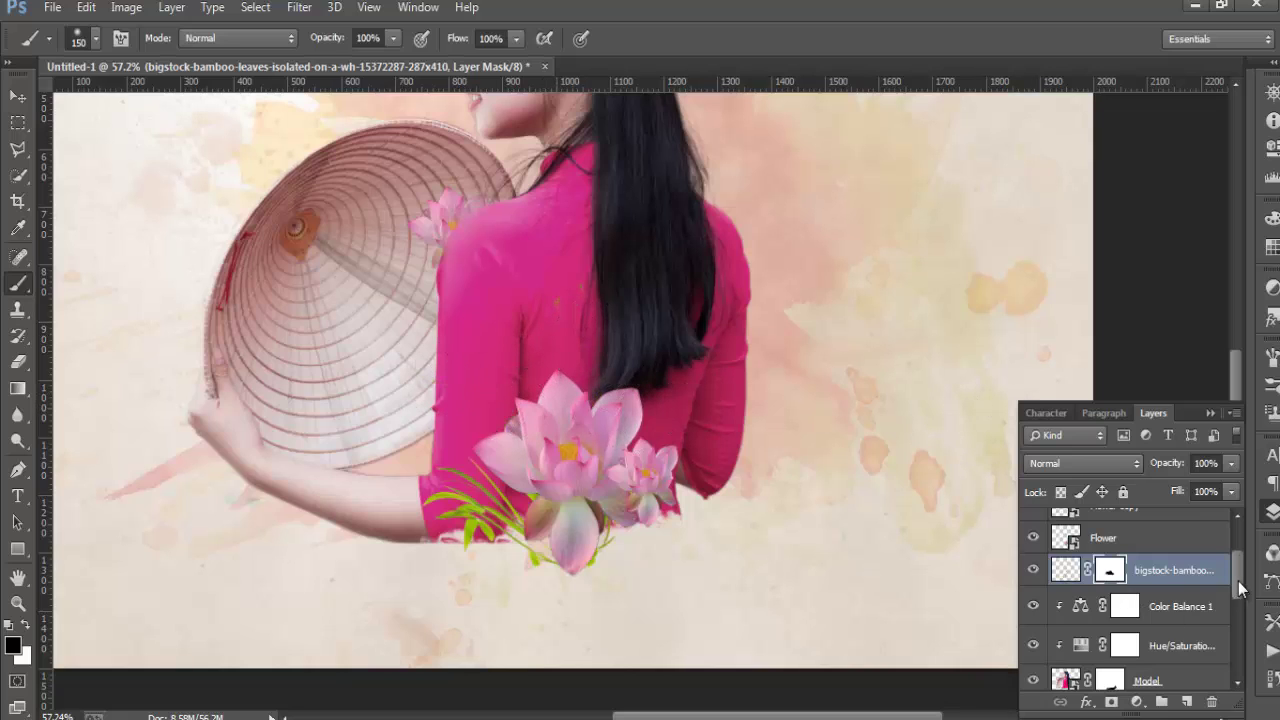
scroll(1241, 585, "up", 3)
Place the bigstock bamboo leaves image as an embedded layer above Flower copy 3
left_click(1172, 531)
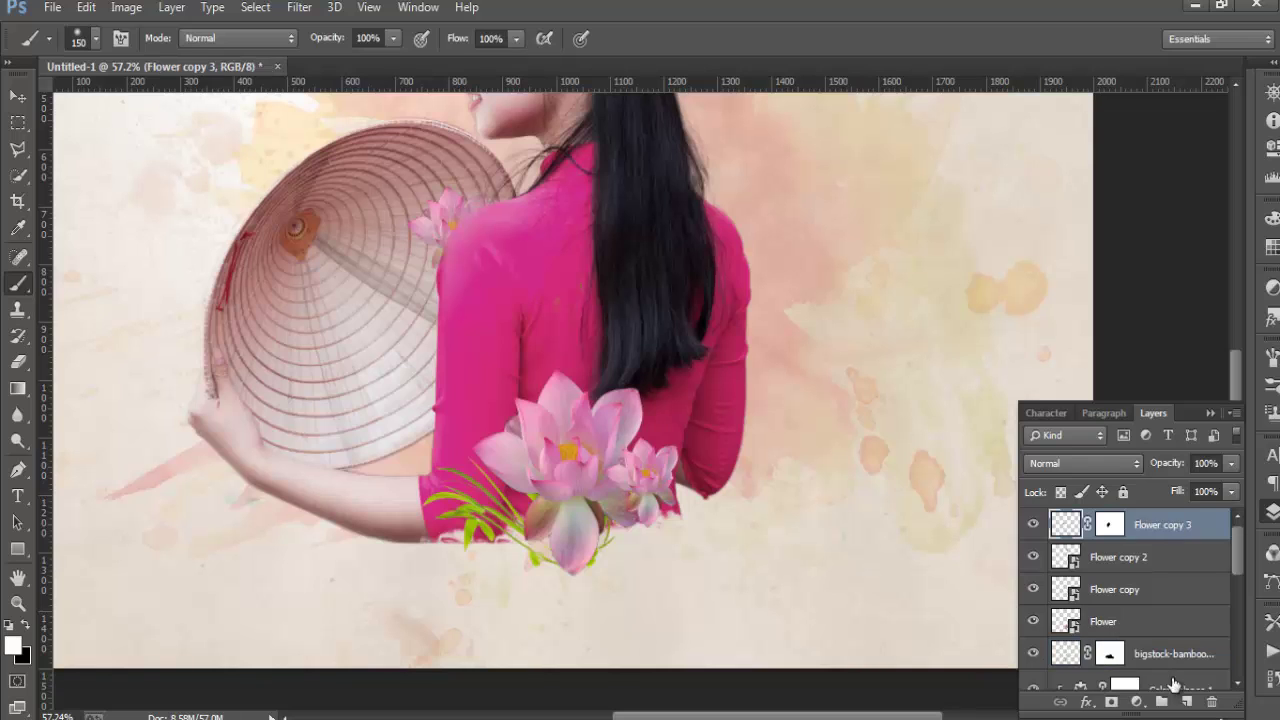
left_click(52, 10)
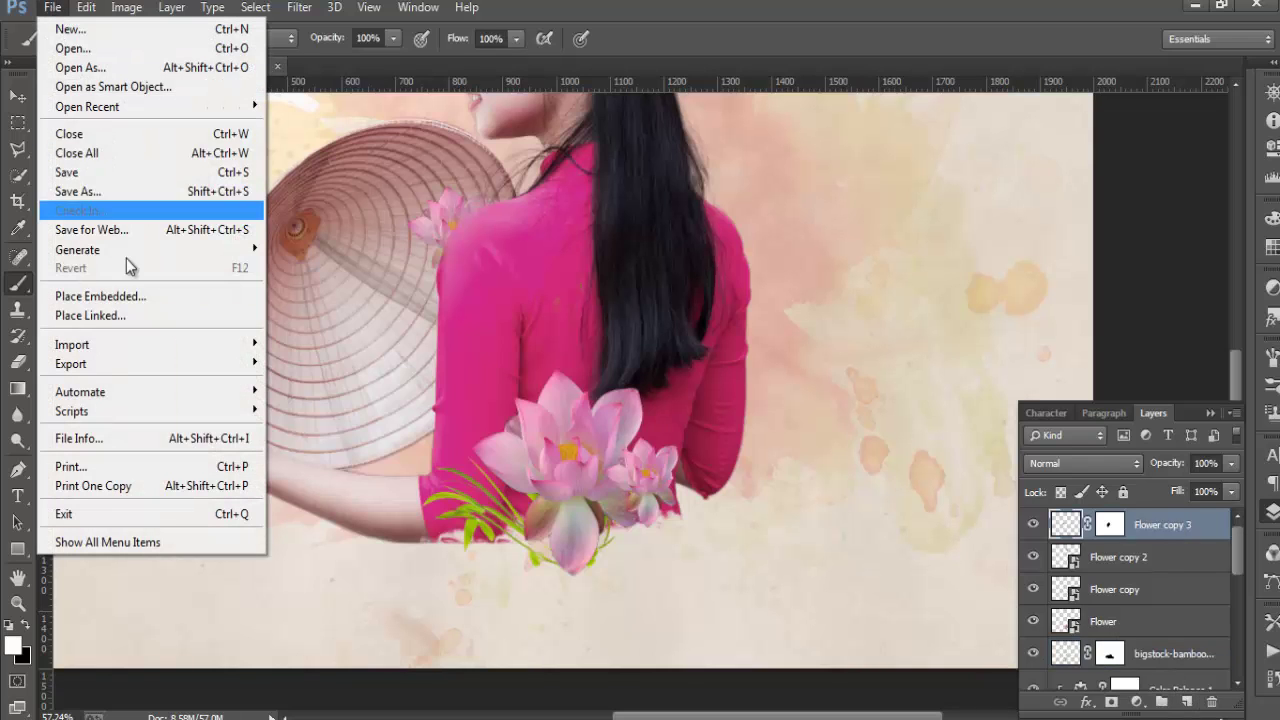
left_click(120, 294)
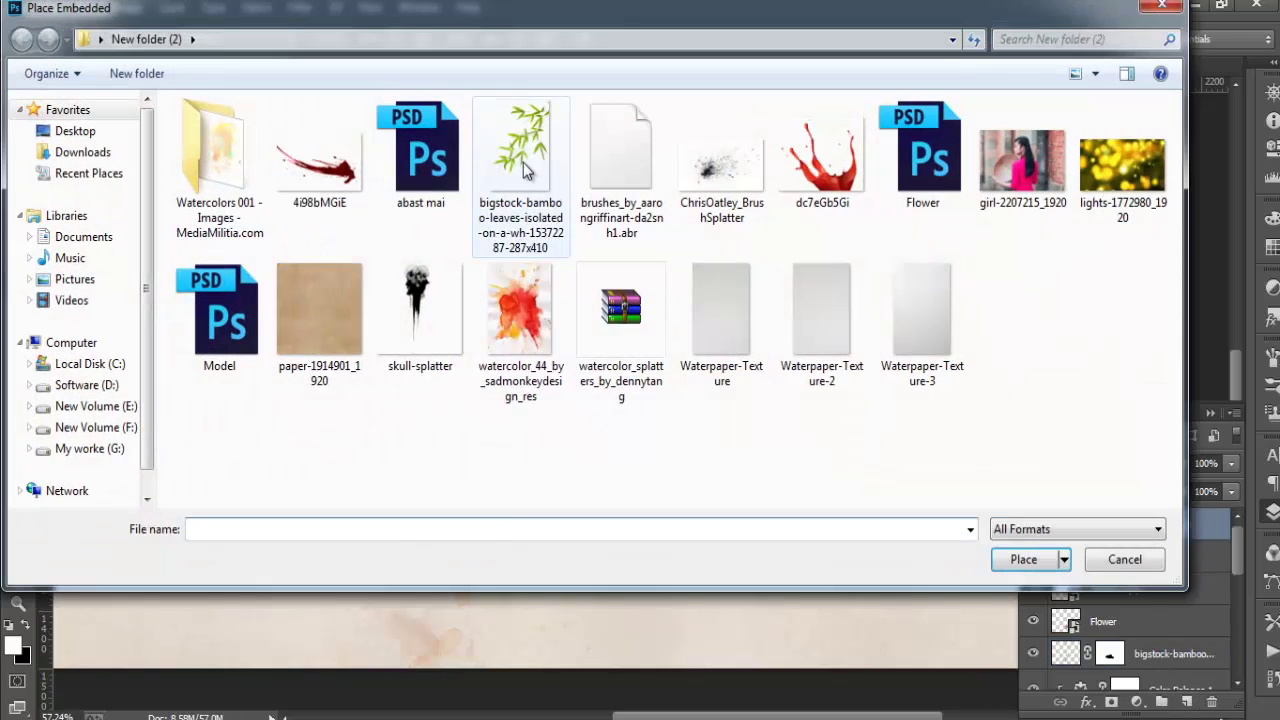
left_click(521, 160)
left_click(1010, 566)
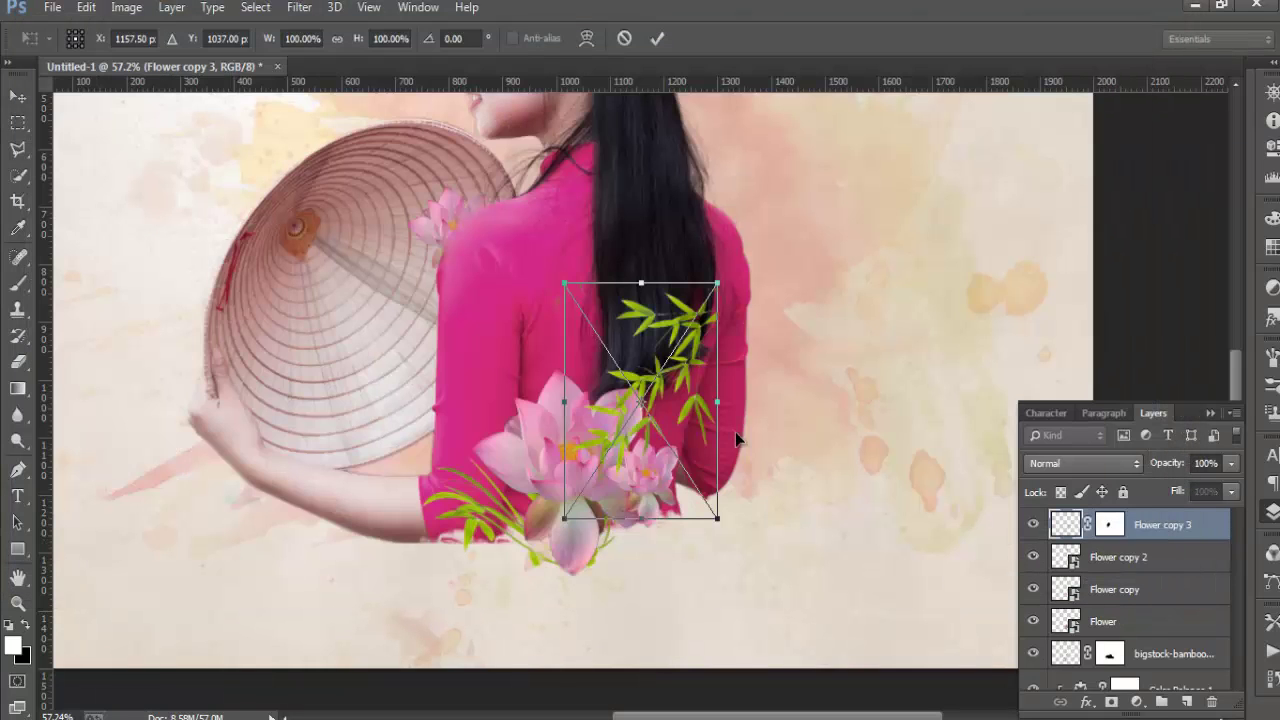
Enlarge the new bamboo leaves to about 186% and position them right of her hair
scroll(795, 385, "up", 2)
scroll(799, 386, "up", 1)
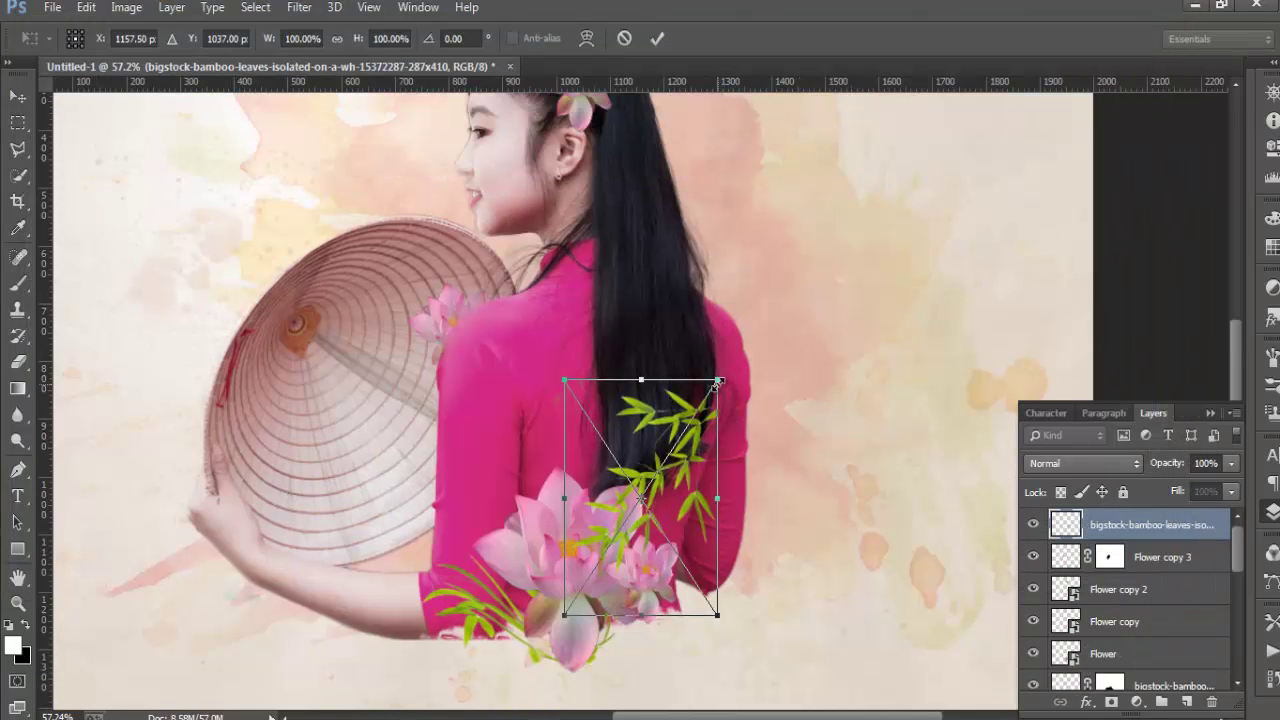
left_click_drag(718, 381, 786, 271)
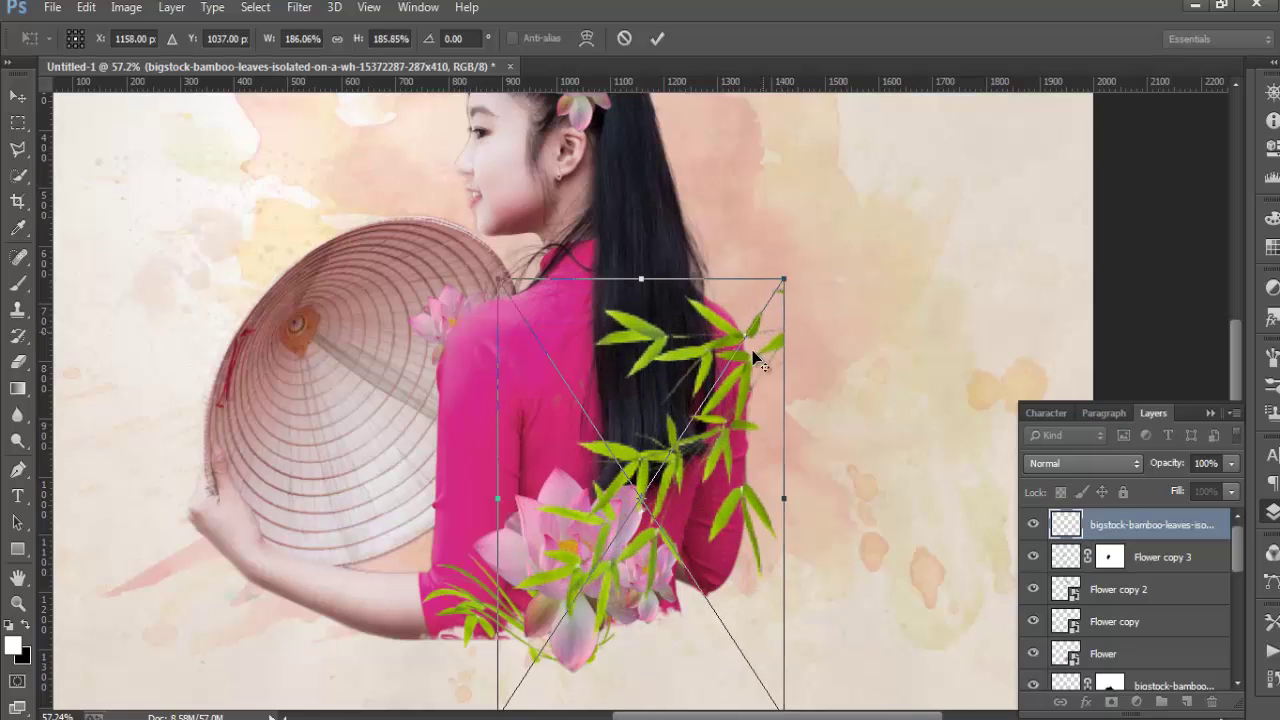
mouse_move(768, 382)
left_mouse_down()
mouse_move(881, 244)
mouse_move(952, 244)
left_mouse_up()
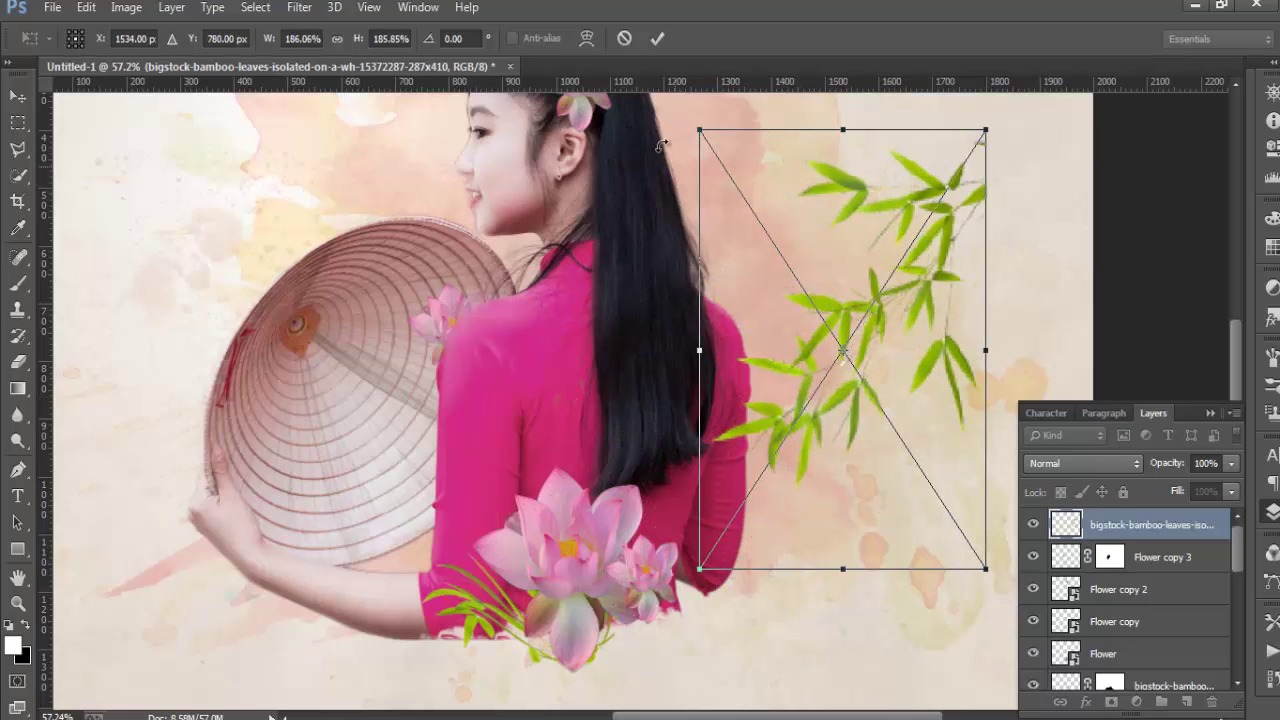
left_click(659, 37)
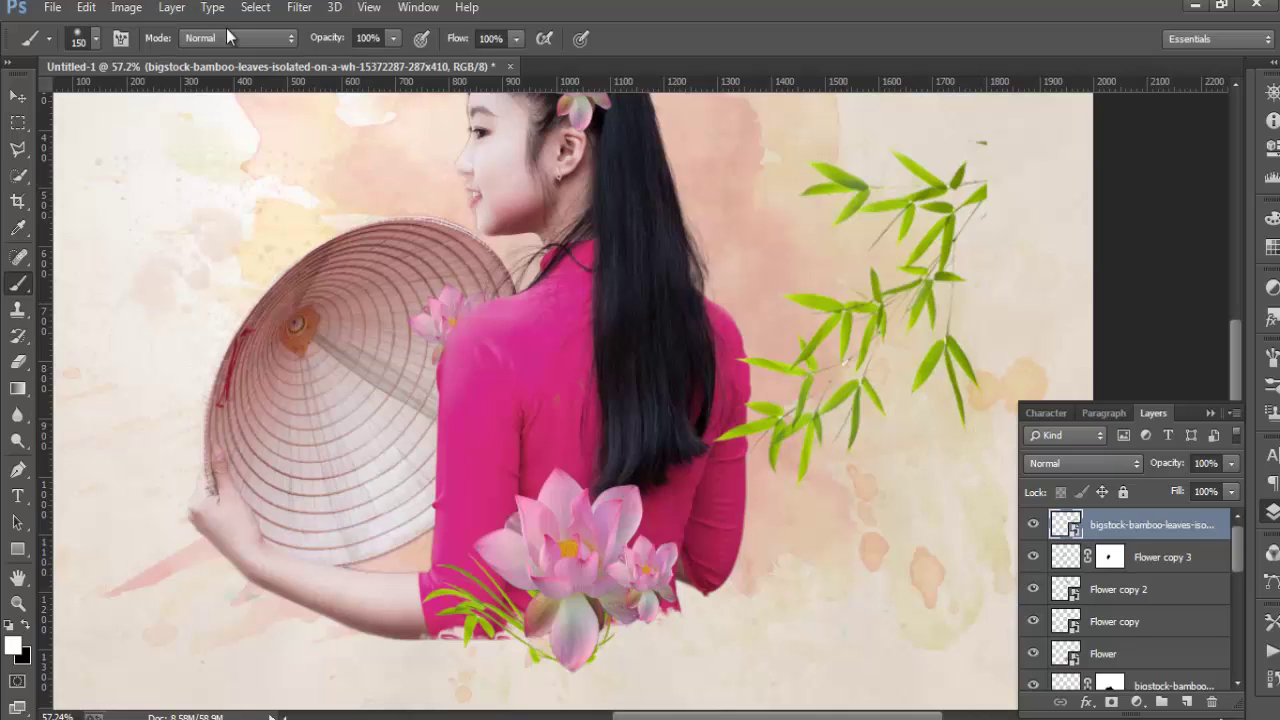
left_click(299, 7)
mouse_move(331, 268)
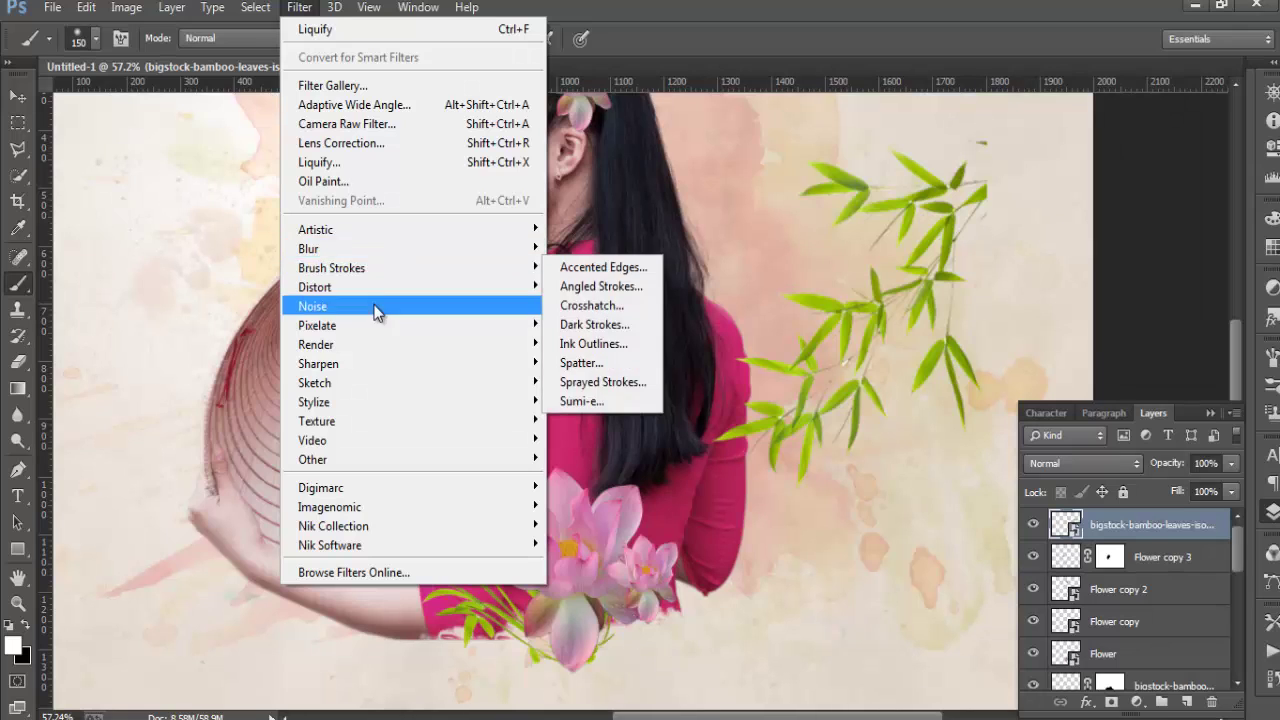
left_click(390, 168)
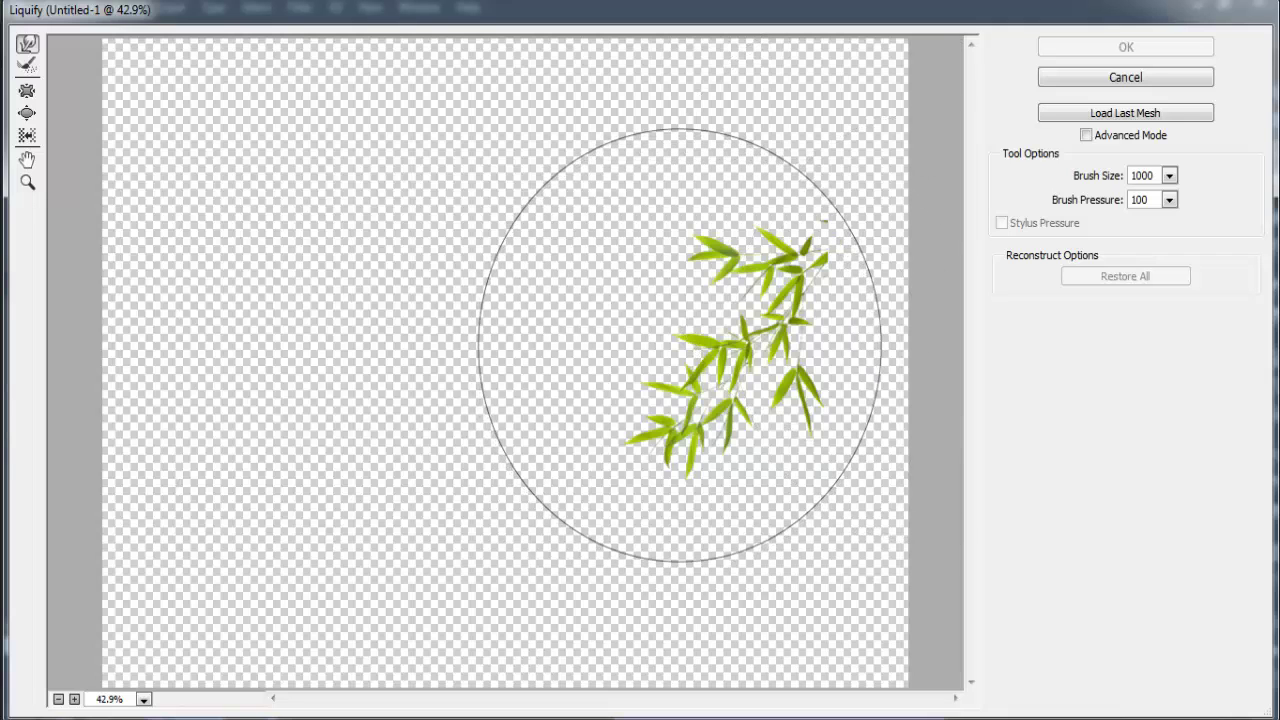
Forward-warp the bamboo branch at brush sizes 1000 then 600 into a tight crescent and apply
mouse_move(674, 357)
left_mouse_down()
mouse_move(793, 430)
mouse_move(840, 434)
mouse_move(802, 405)
left_mouse_up()
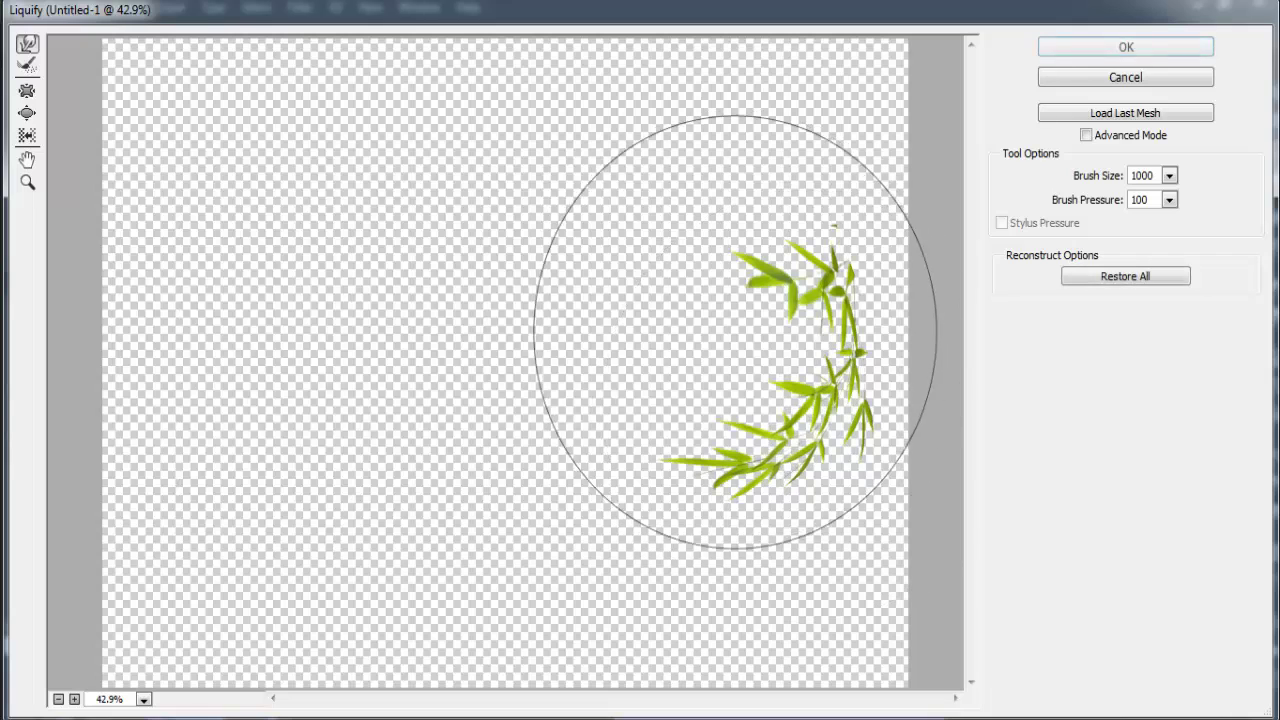
key("bracketleft")
key("bracketleft")
key("bracketleft")
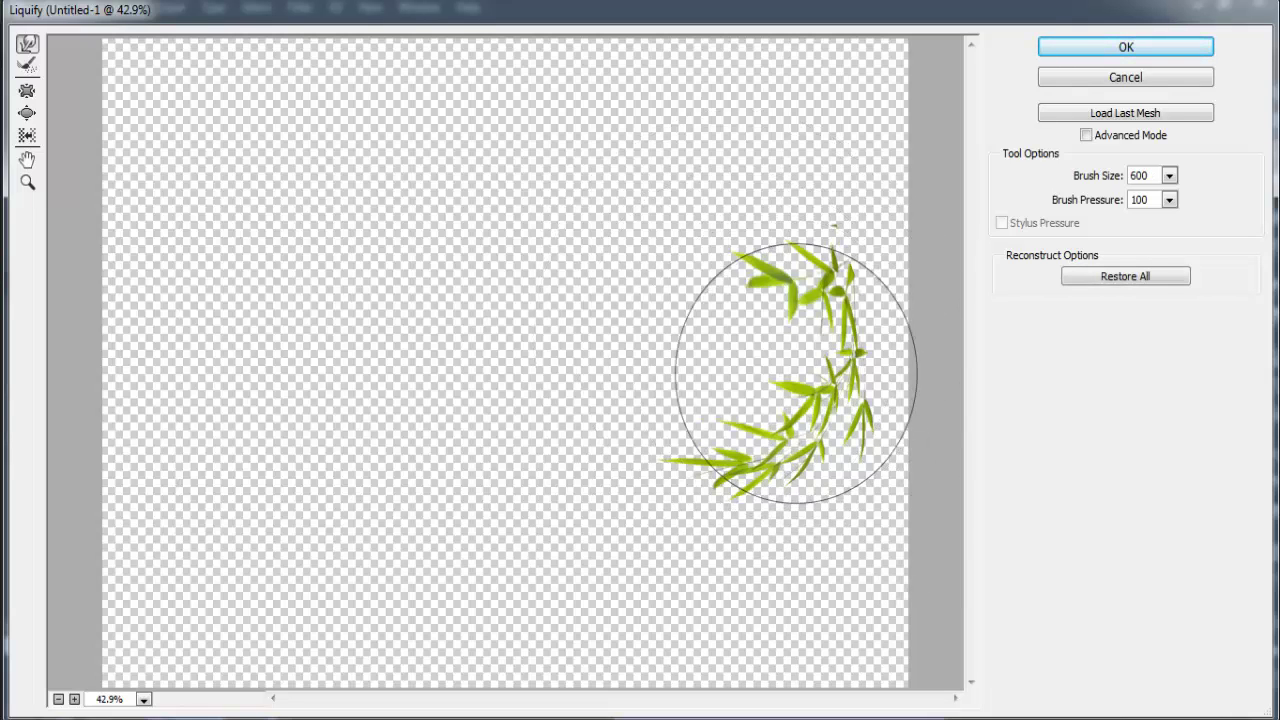
mouse_move(768, 369)
left_mouse_down()
mouse_move(814, 405)
mouse_move(794, 343)
mouse_move(766, 337)
mouse_move(749, 286)
mouse_move(792, 292)
mouse_move(797, 269)
left_mouse_up()
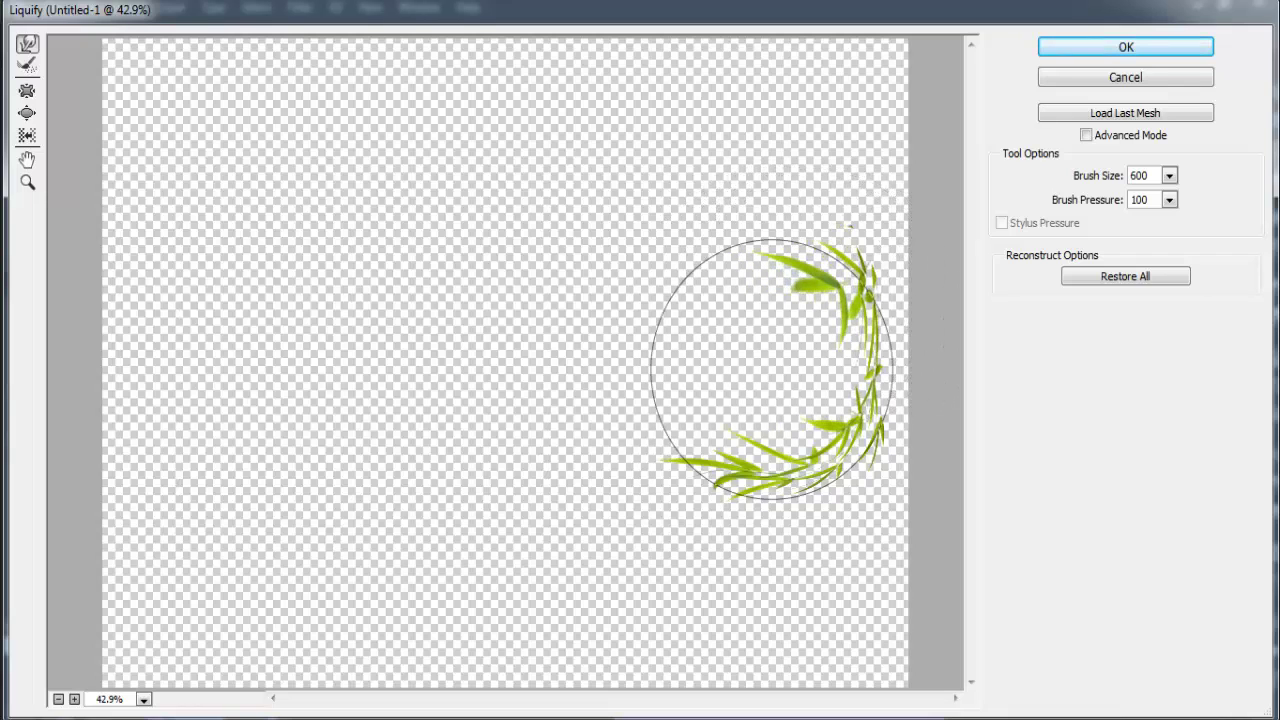
left_click_drag(751, 360, 803, 336)
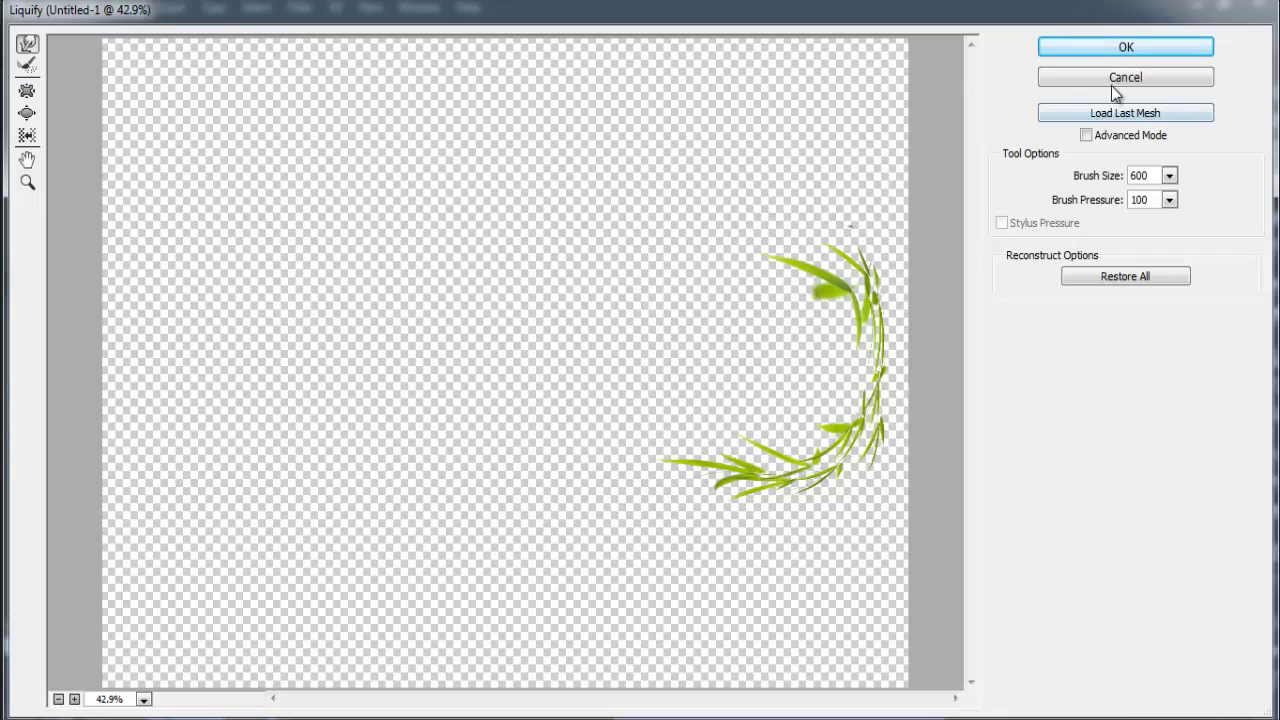
left_click(1116, 47)
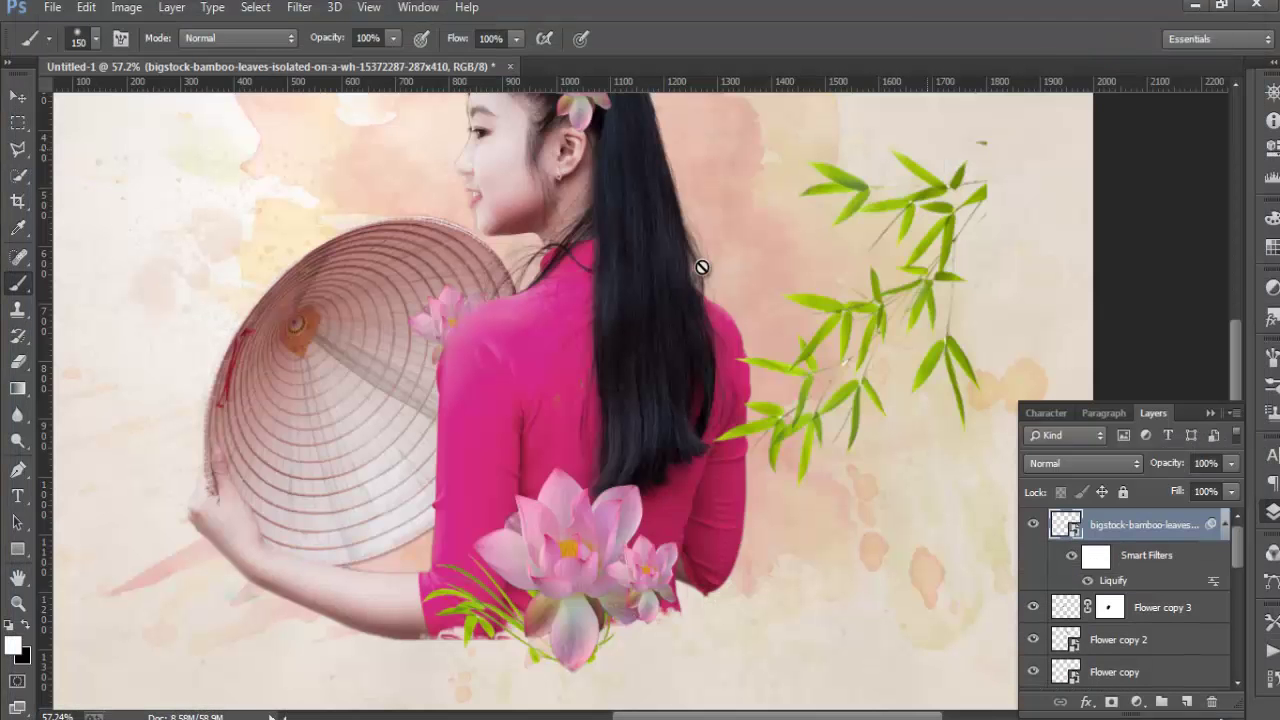
Move the curved bamboo onto the woman's hair and rasterize its layer
scroll(830, 288, "down", 1)
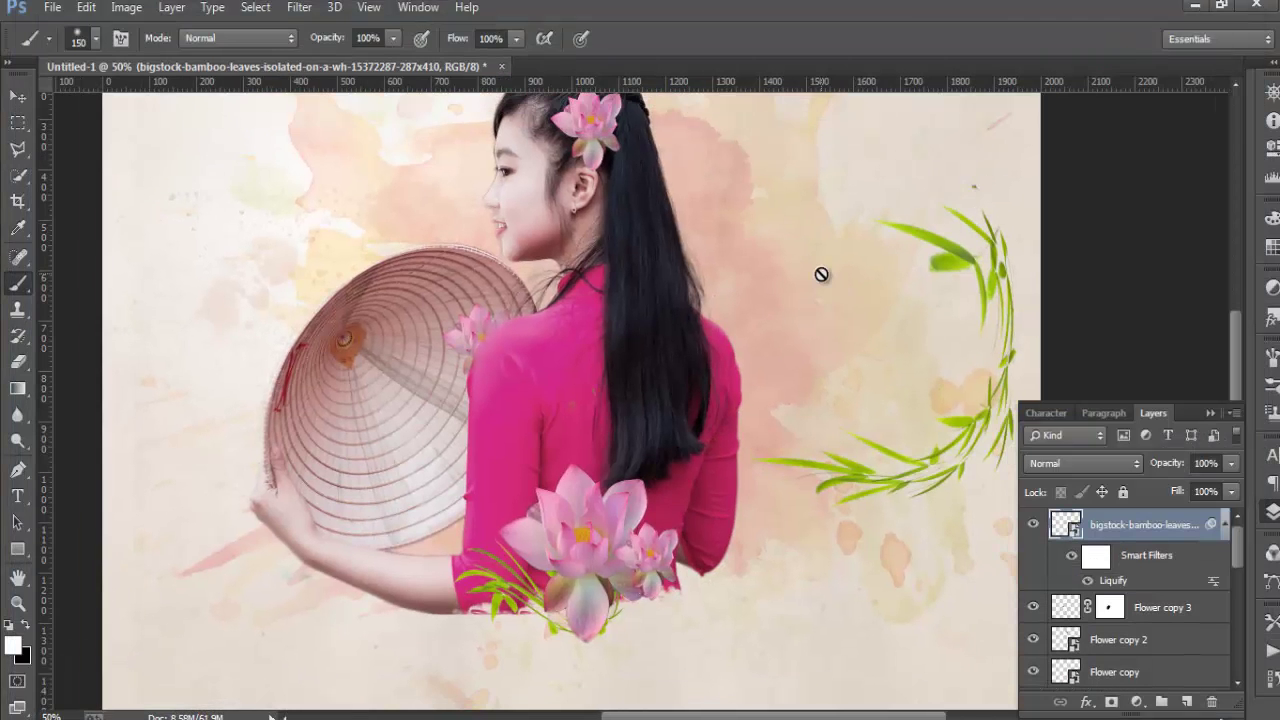
mouse_move(801, 364)
left_mouse_down()
mouse_move(663, 500)
mouse_move(677, 430)
left_mouse_up()
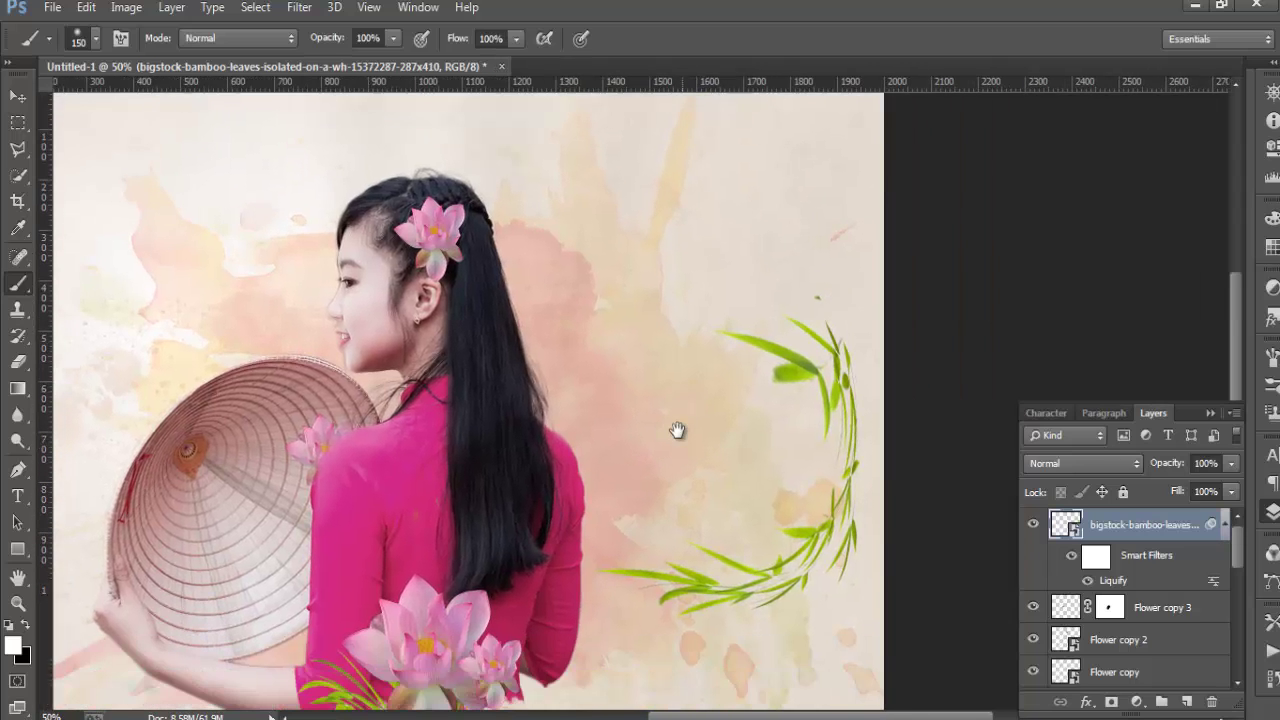
key("v")
left_click_drag(845, 428, 505, 278)
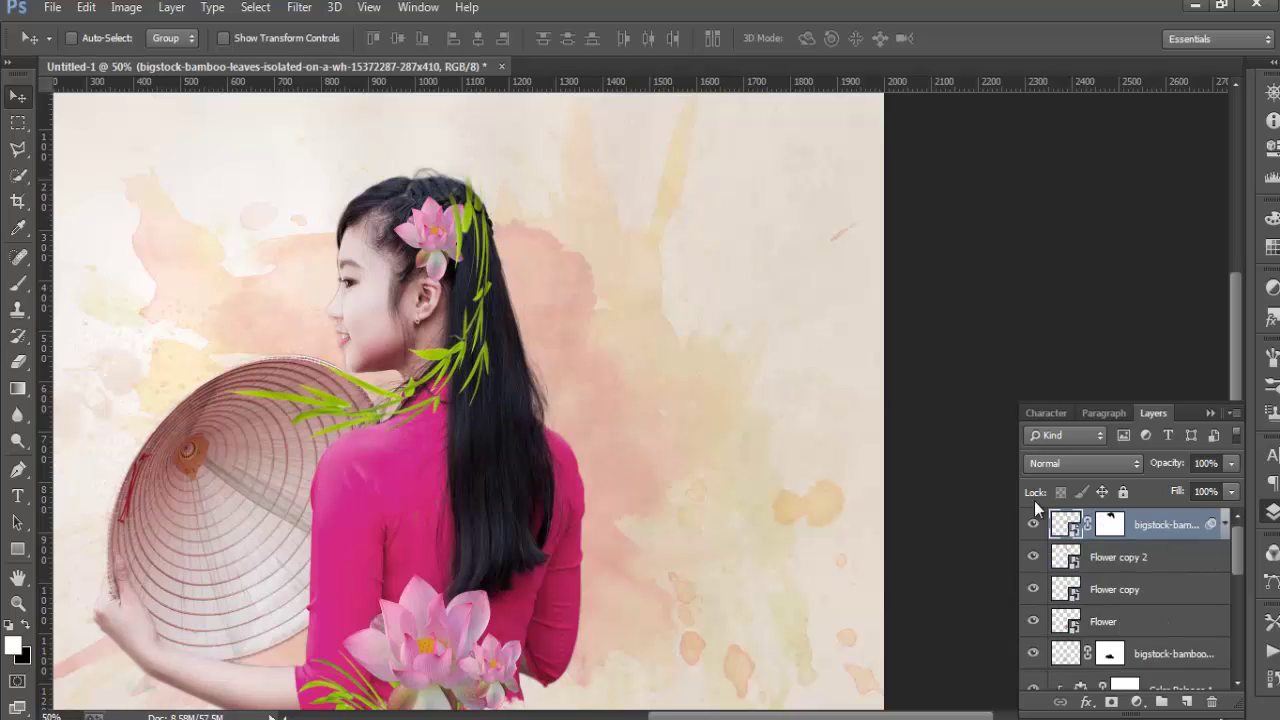
right_click(1162, 525)
left_click(840, 292)
Duplicate the bamboo, rotate the copy about -39.86° and position it alongside the hair
key("ctrl+j")
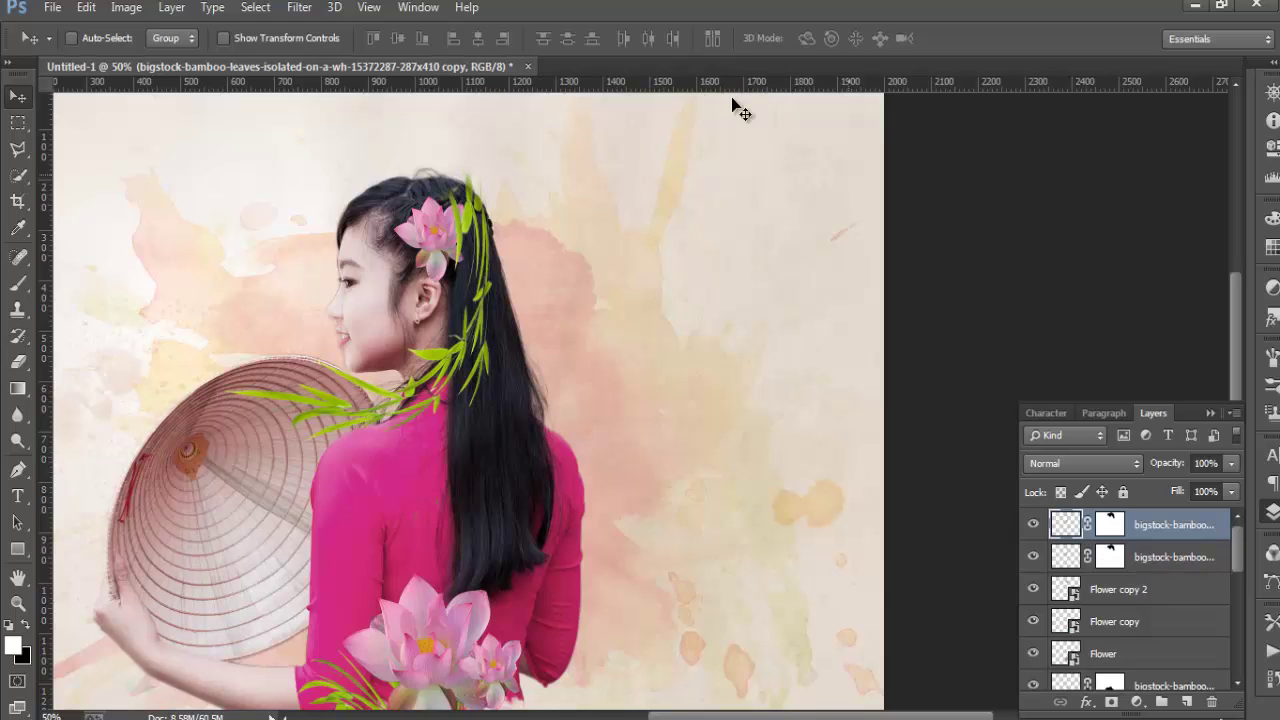
left_click_drag(510, 289, 552, 328)
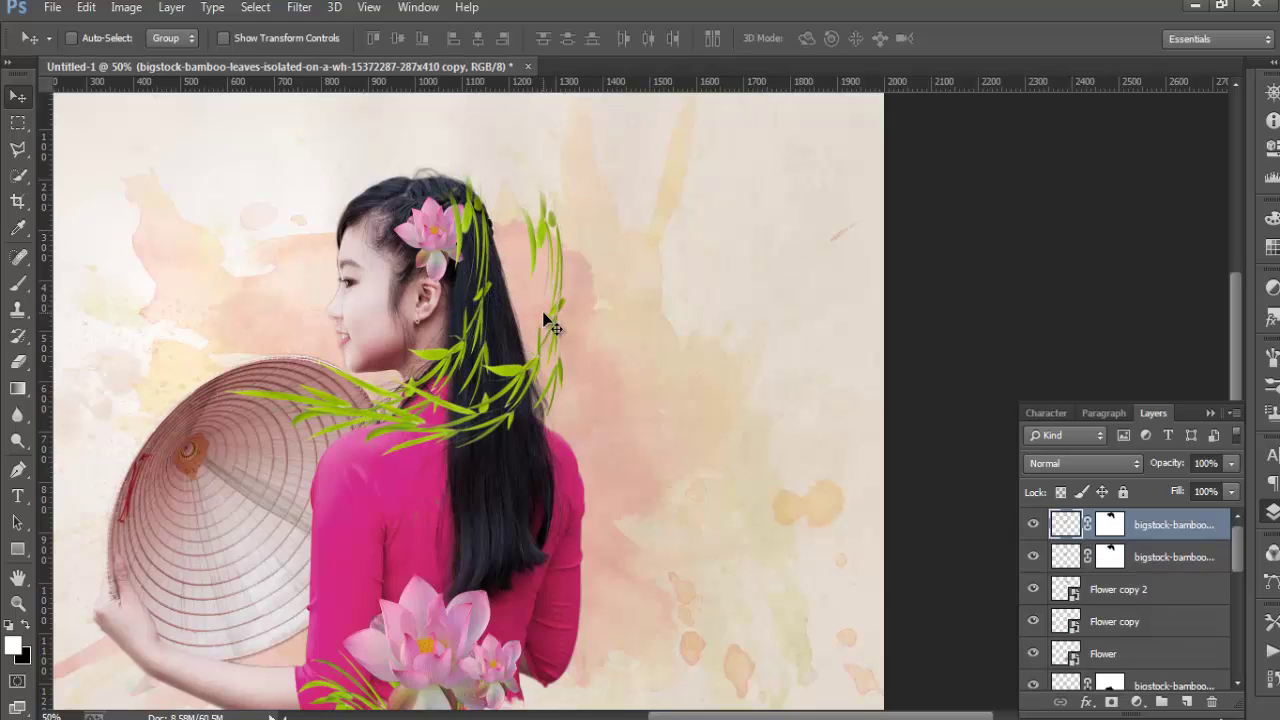
key("ctrl+t")
left_click_drag(614, 157, 488, 138)
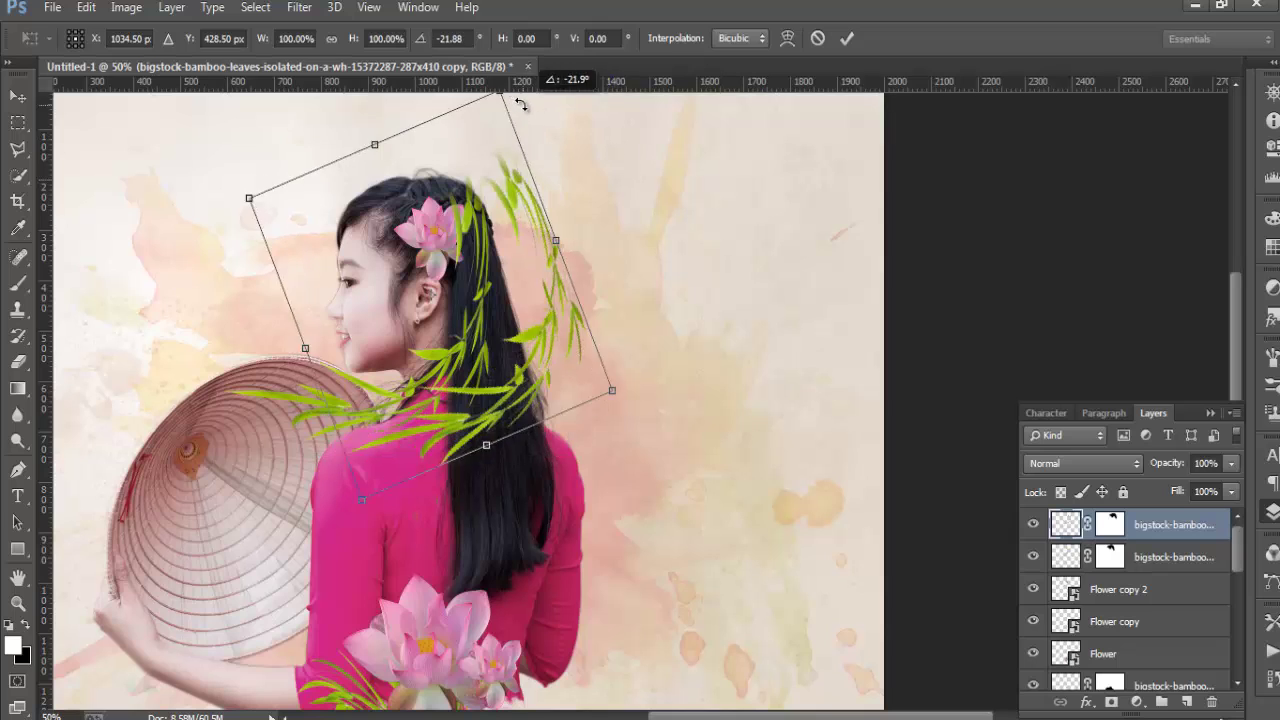
left_click_drag(490, 187, 445, 197)
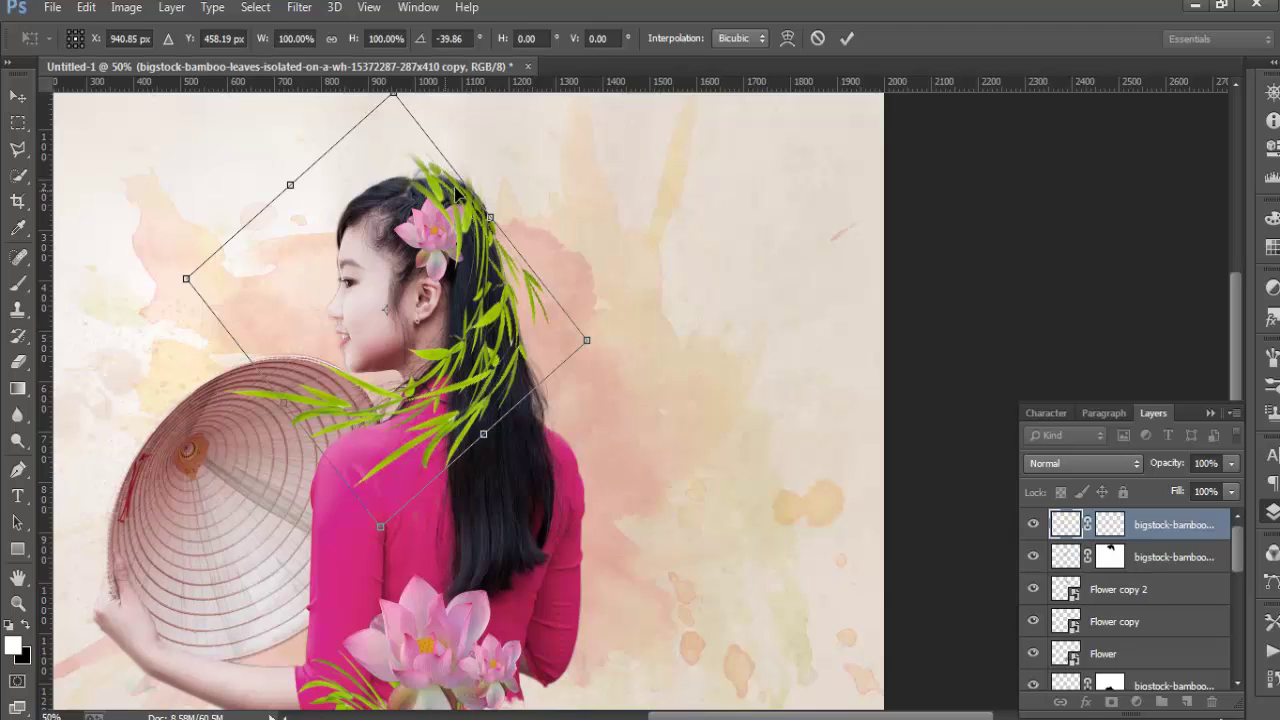
left_click(849, 39)
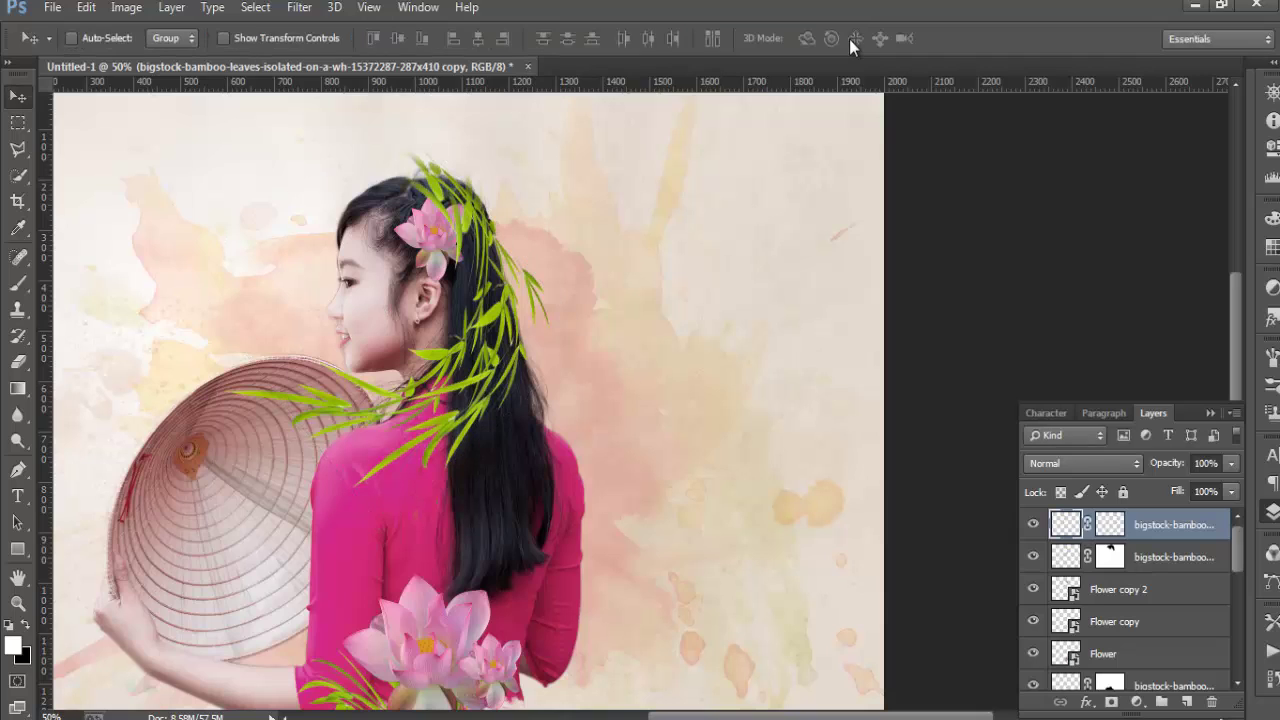
mouse_move(497, 367)
left_mouse_down()
mouse_move(493, 333)
mouse_move(490, 402)
left_mouse_up()
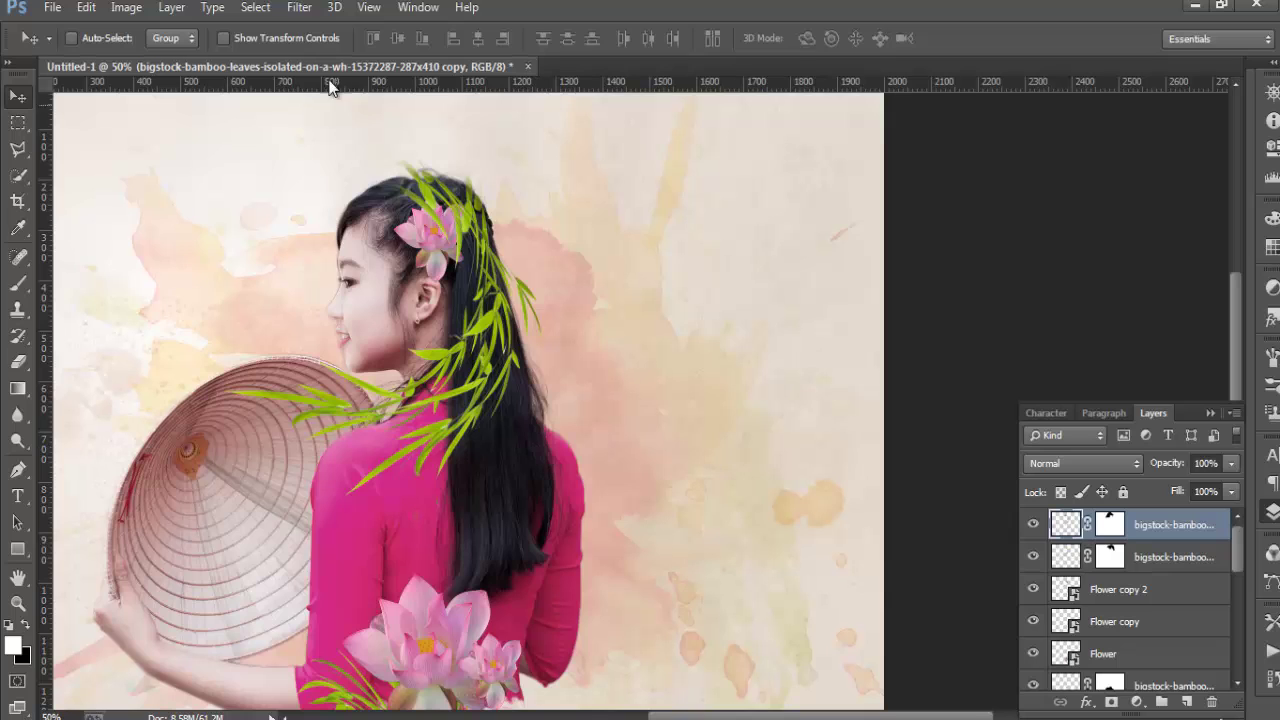
left_click(299, 7)
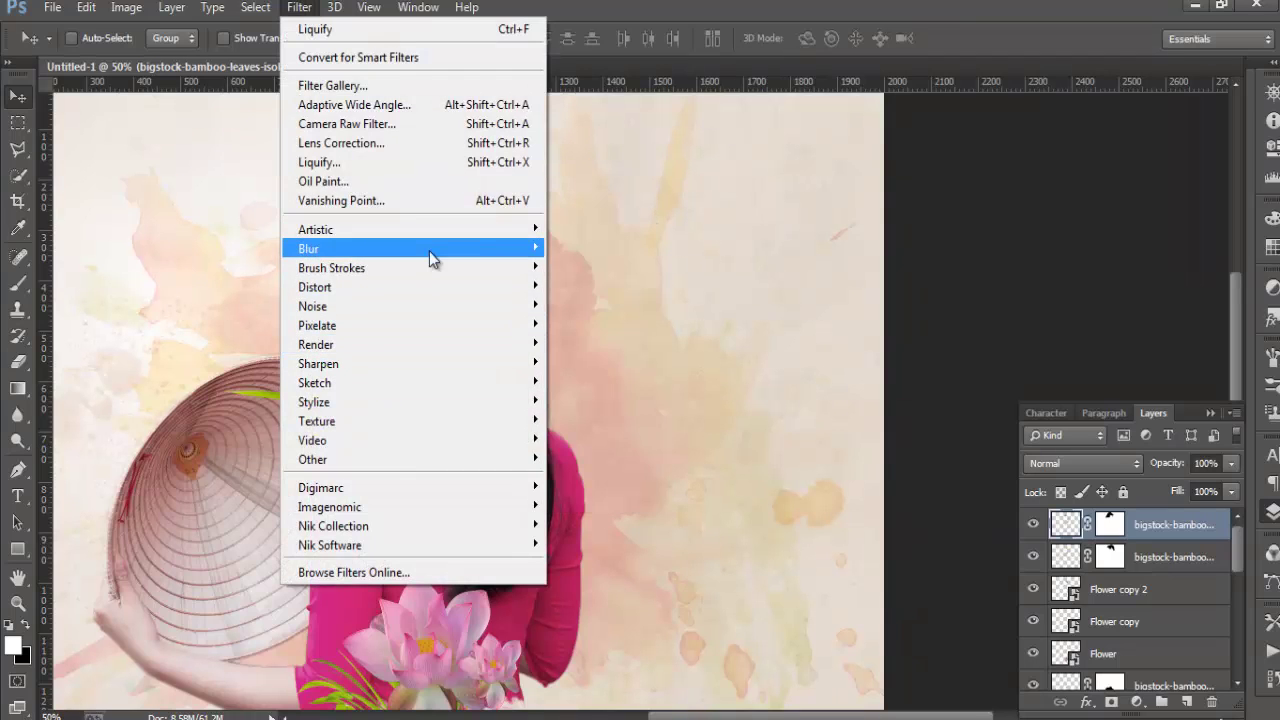
mouse_move(331, 267)
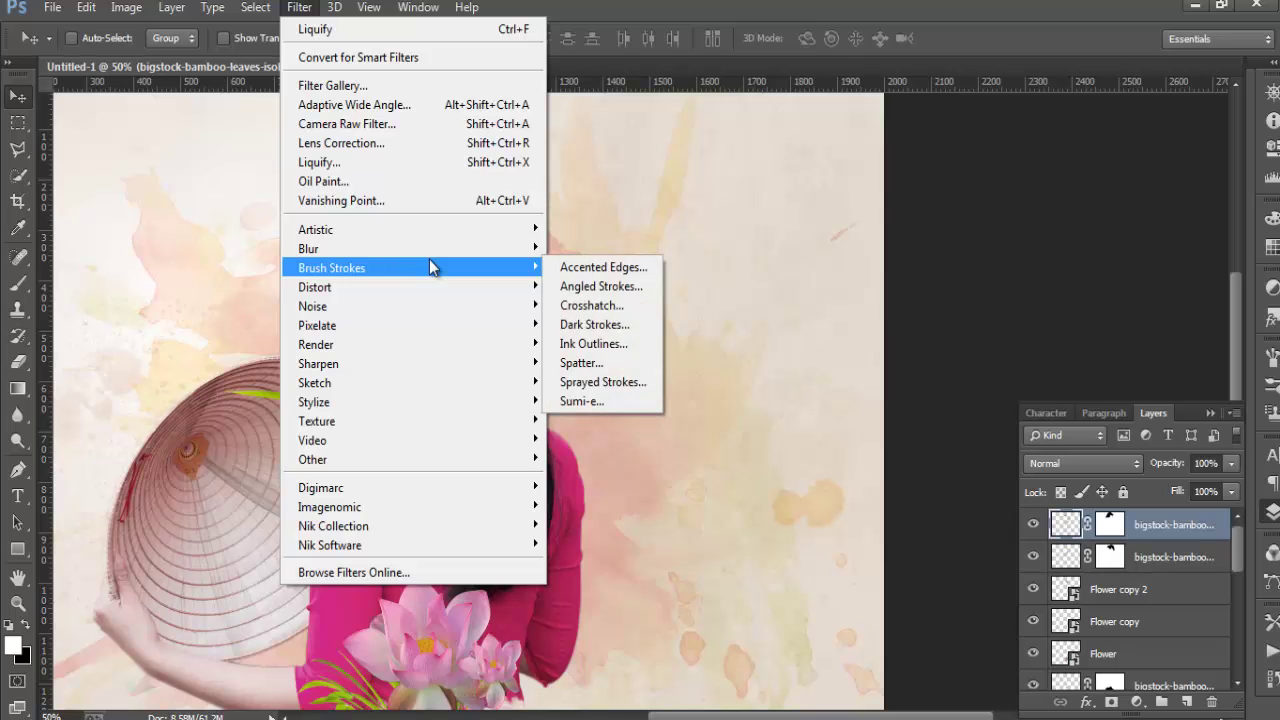
Liquify the bamboo copy, pulling lower leaves down and top leaves up-right to hang along her hair
left_click(426, 165)
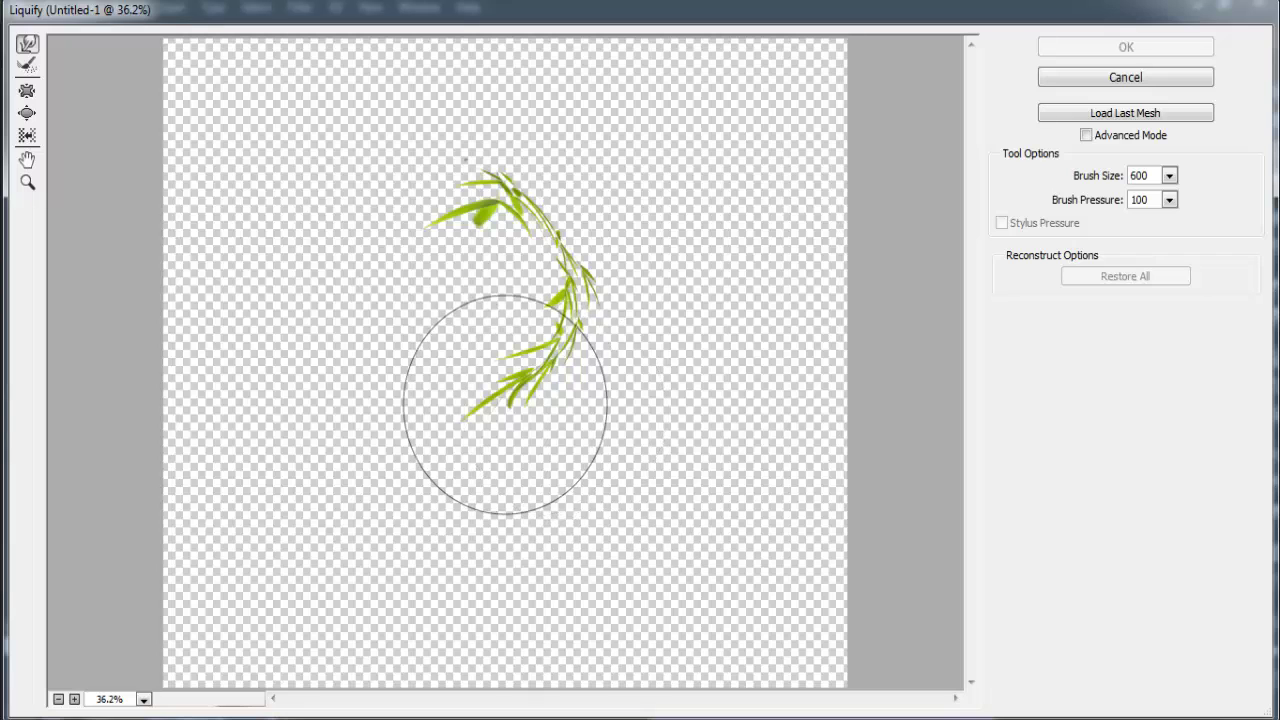
mouse_move(500, 400)
left_mouse_down()
mouse_move(505, 500)
mouse_move(546, 529)
left_mouse_up()
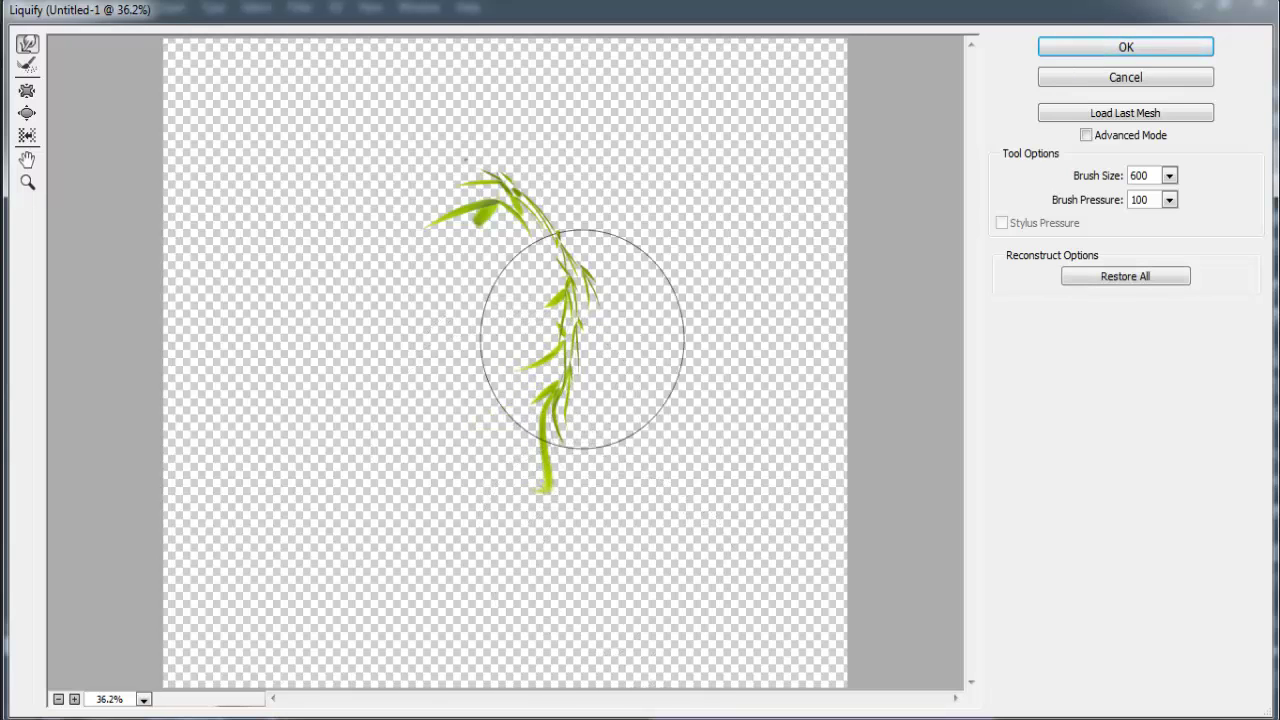
left_click_drag(431, 174, 488, 165)
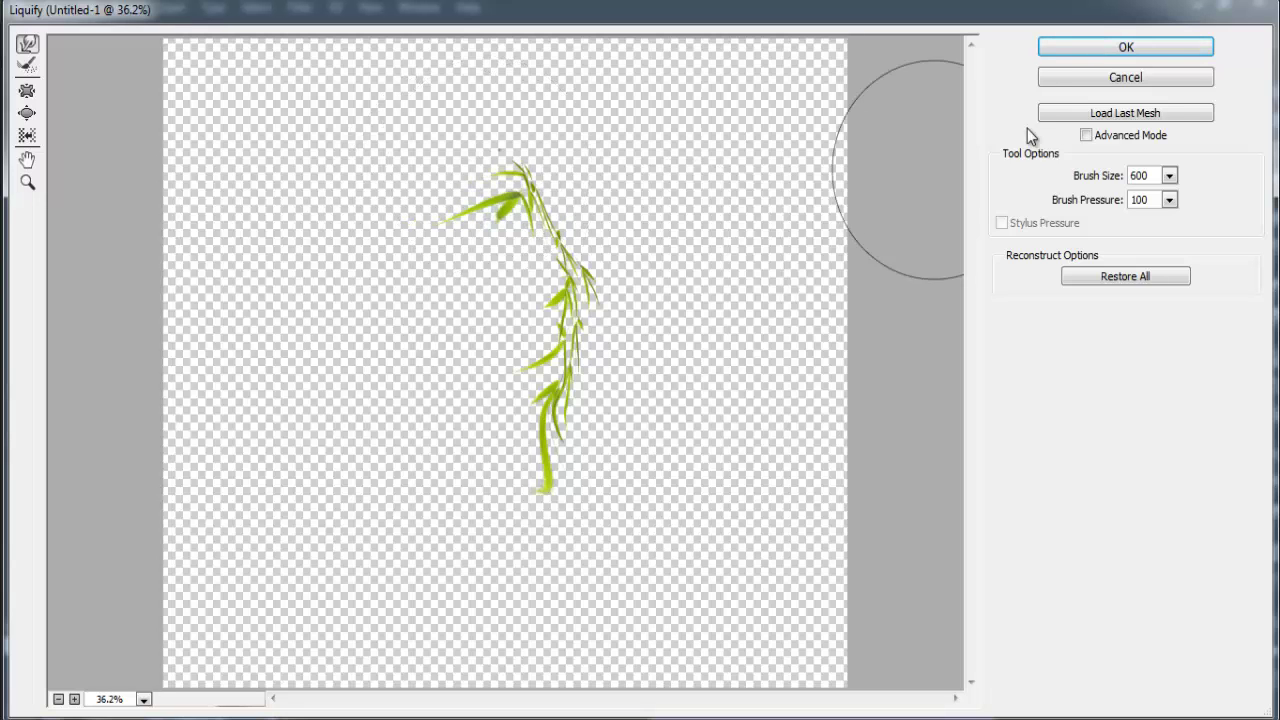
left_click(1136, 44)
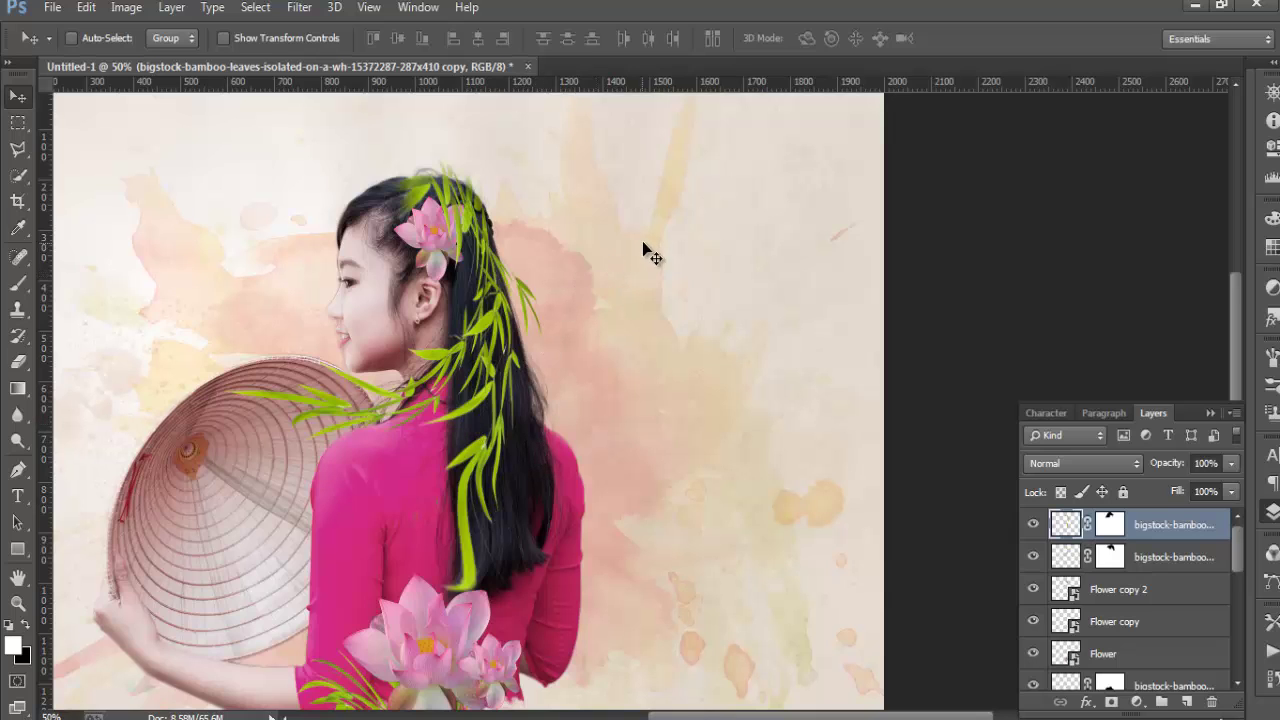
Place another bamboo leaves image, scaled to about 124%, right of the woman's head
left_click_drag(643, 250, 629, 340)
left_click(52, 7)
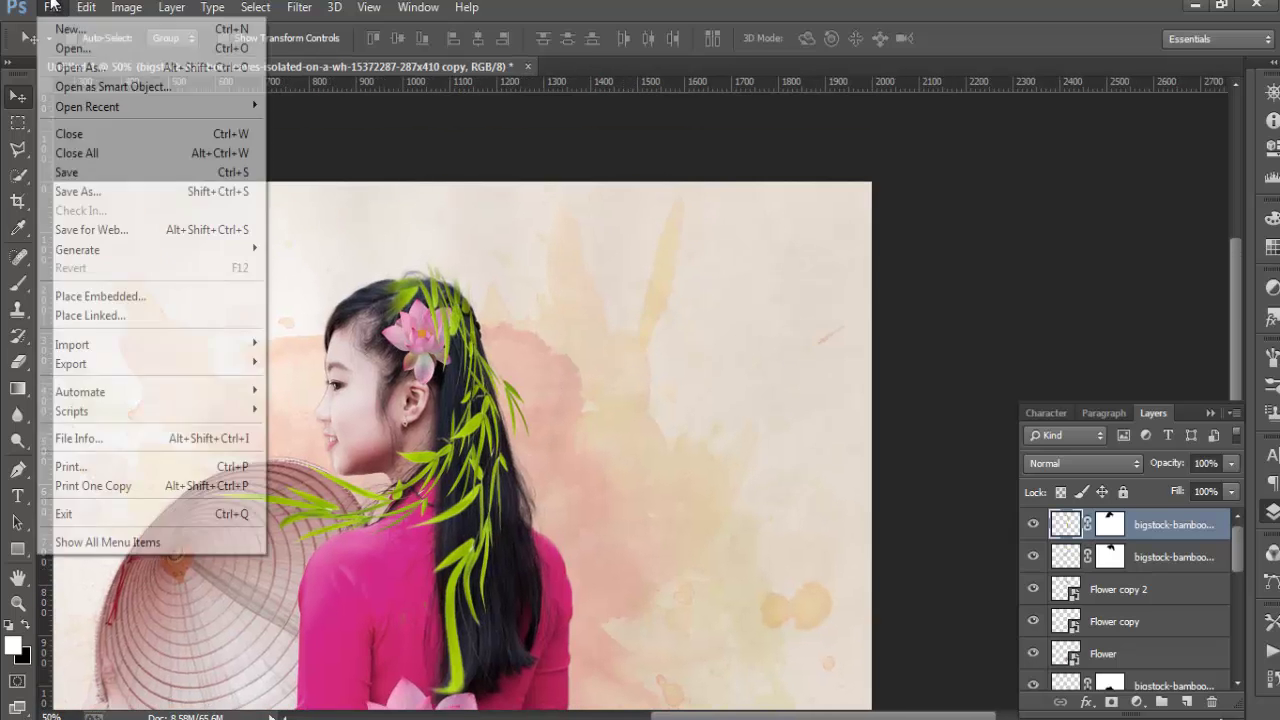
left_click(100, 294)
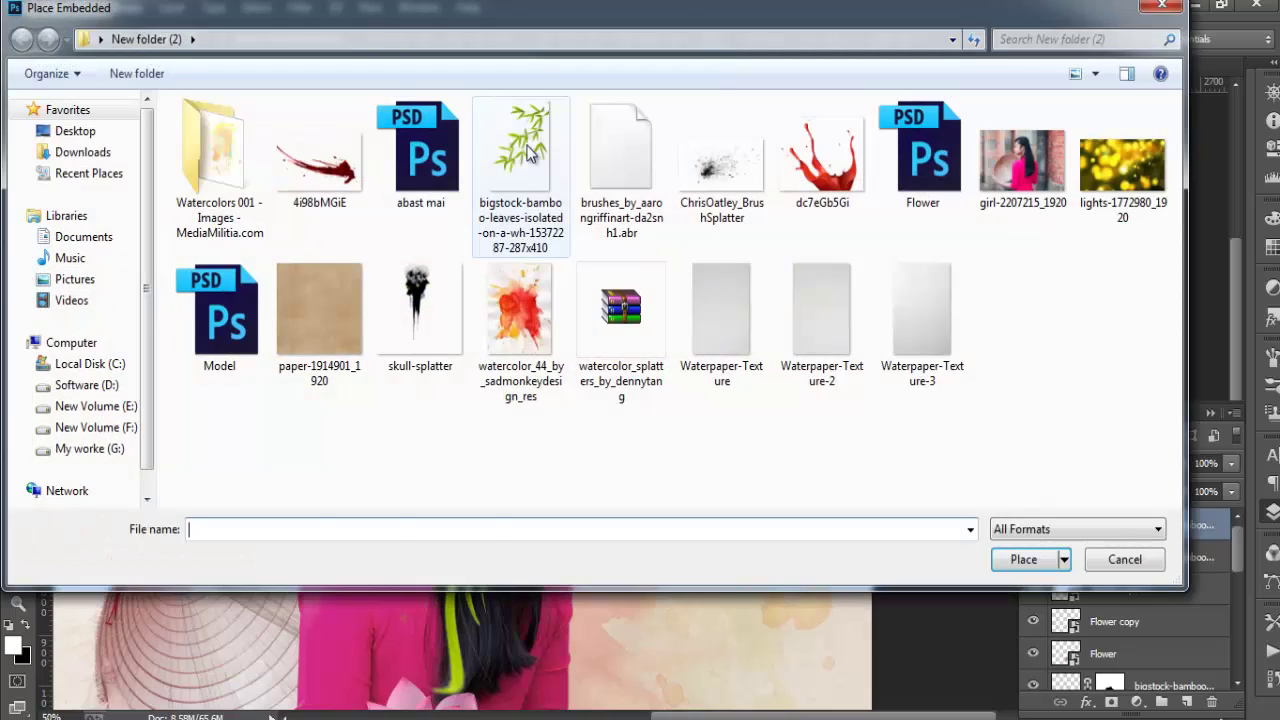
left_click(530, 152)
left_click(1023, 559)
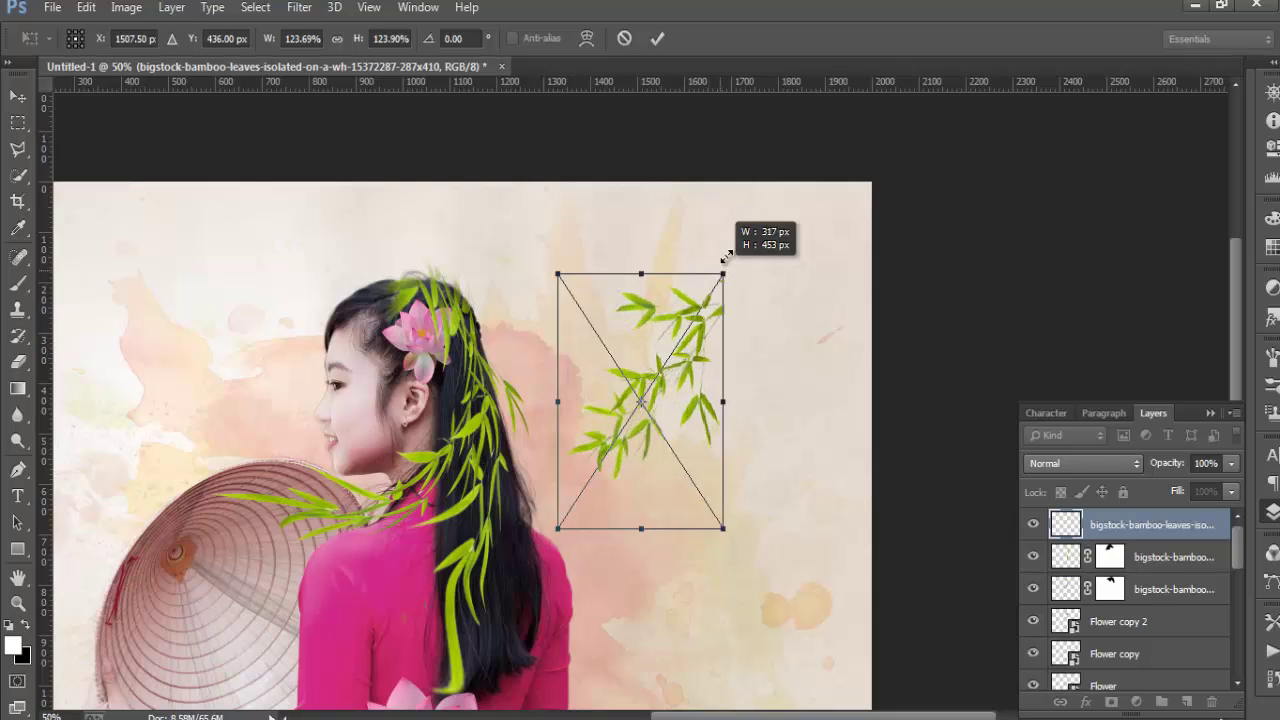
left_click_drag(709, 297, 737, 251)
left_click(657, 38)
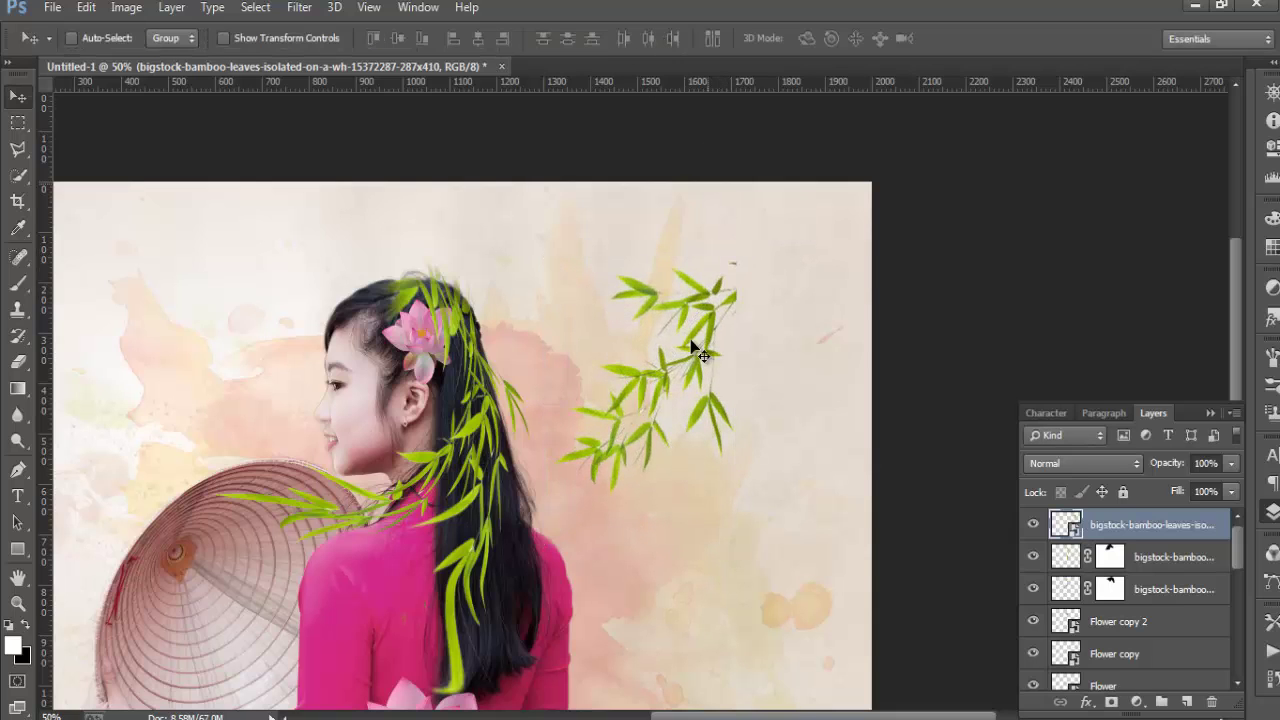
Try a Liquify warp on the new bamboo, then cancel to leave it unwarped
left_click(298, 4)
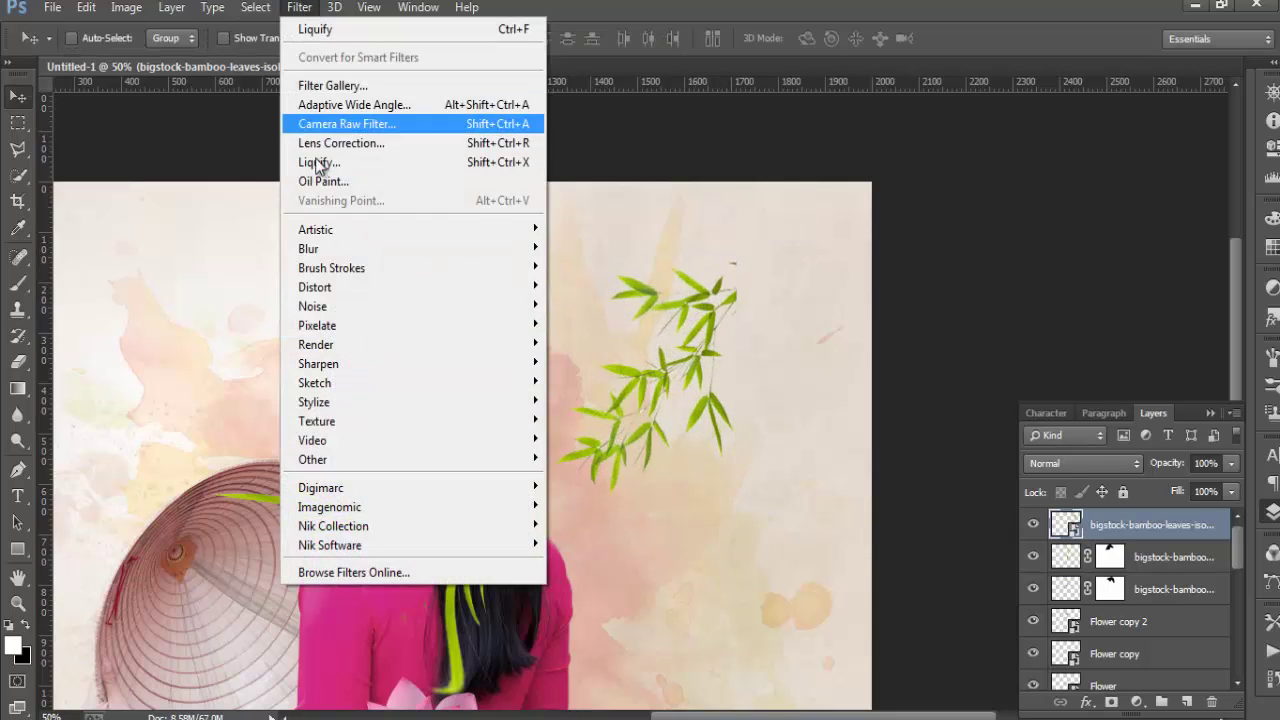
left_click(344, 164)
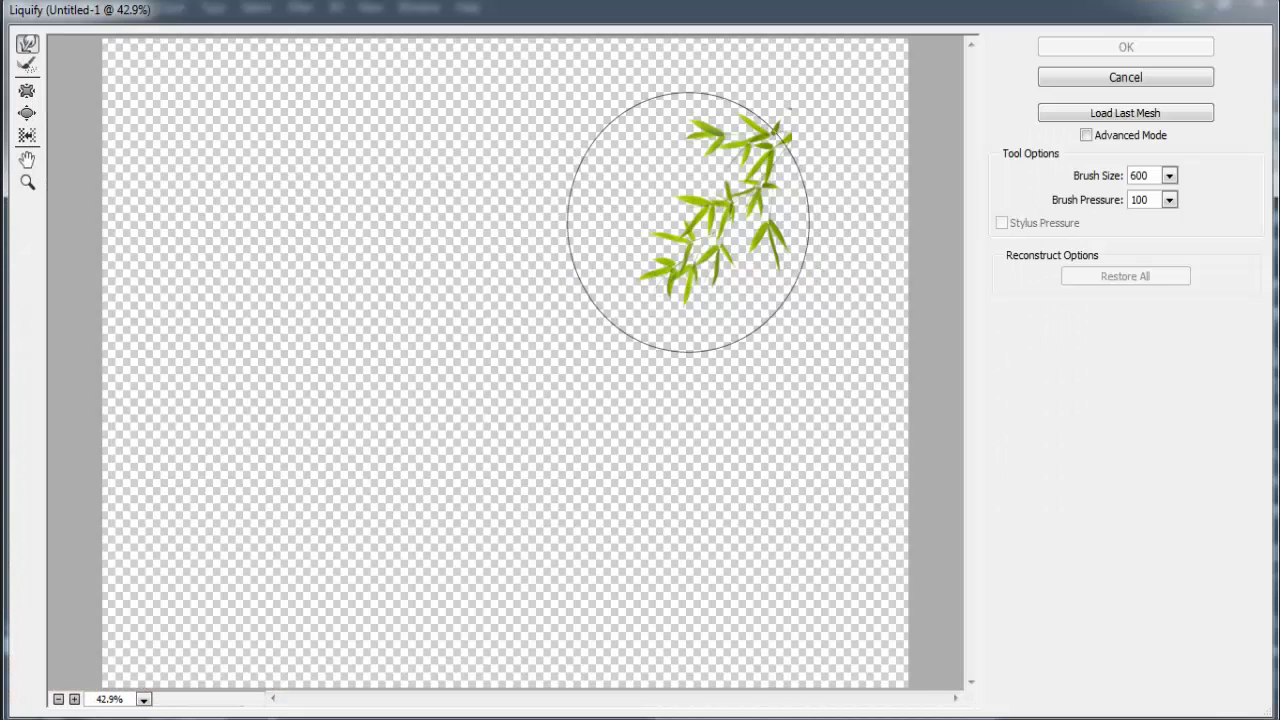
left_click_drag(688, 222, 750, 315)
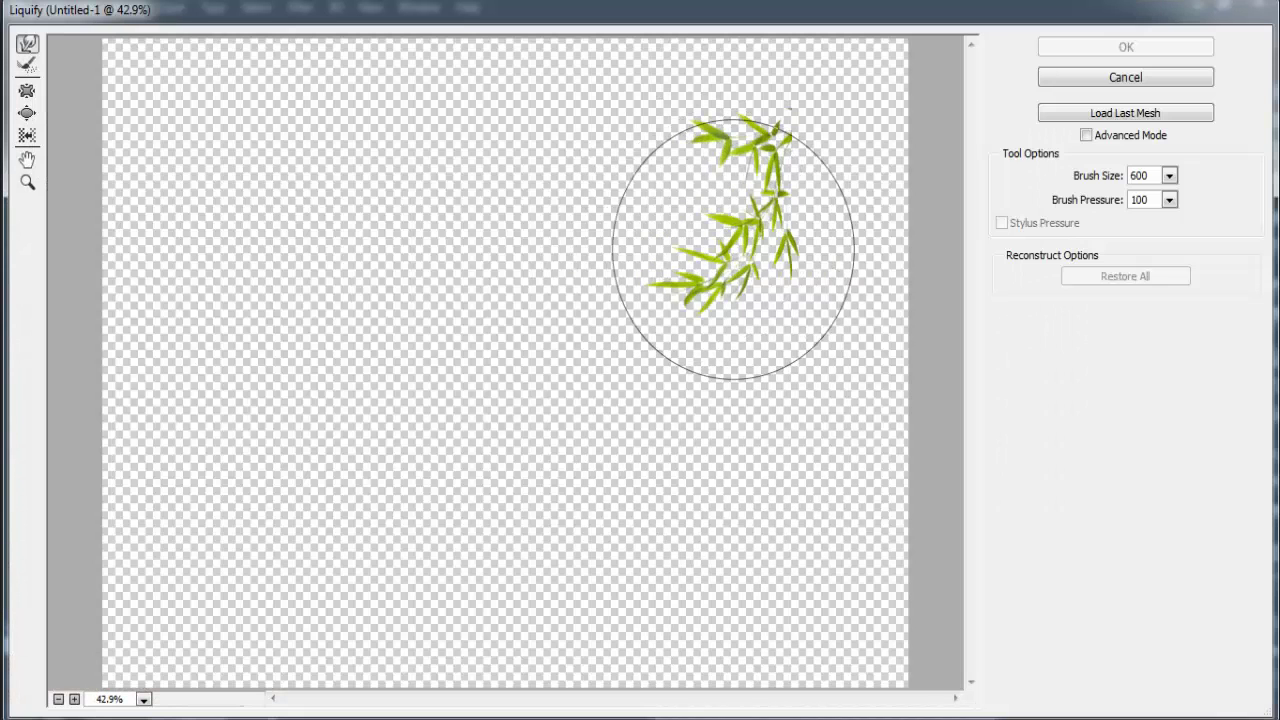
mouse_move(619, 305)
left_mouse_down()
mouse_move(689, 400)
mouse_move(734, 297)
mouse_move(774, 269)
mouse_move(712, 180)
mouse_move(743, 129)
mouse_move(714, 214)
mouse_move(773, 270)
left_mouse_up()
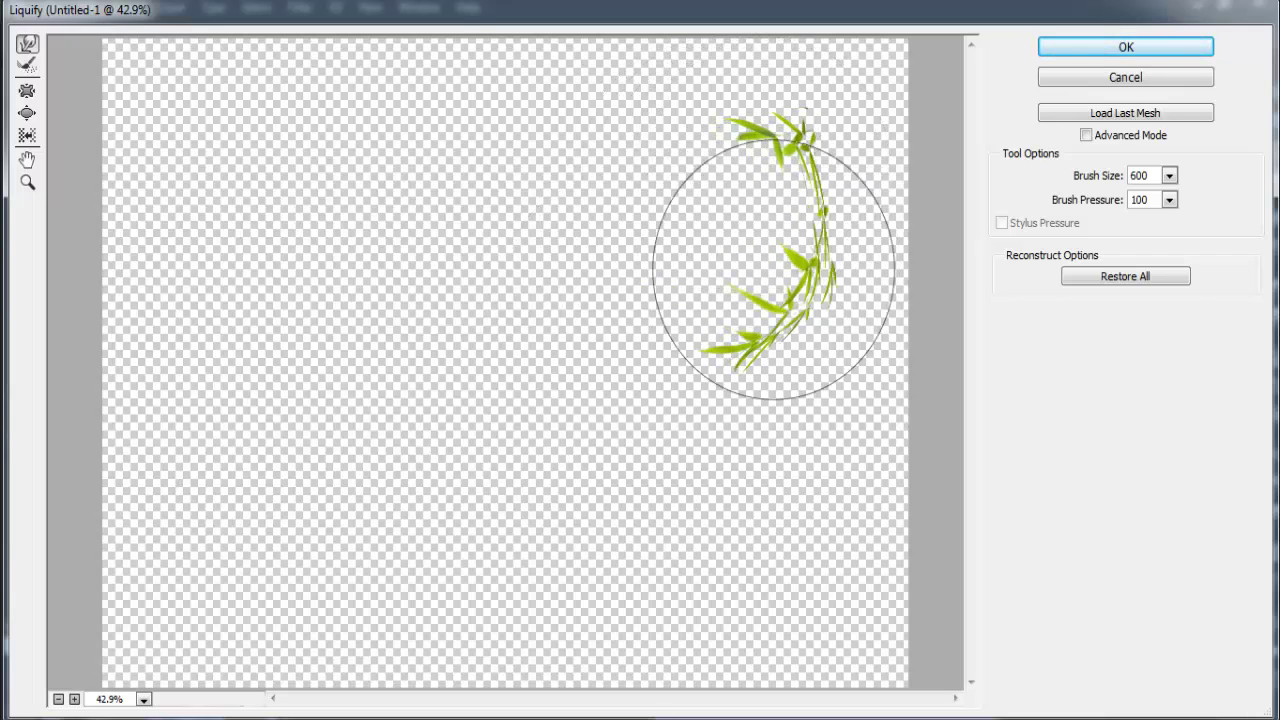
left_click(1115, 80)
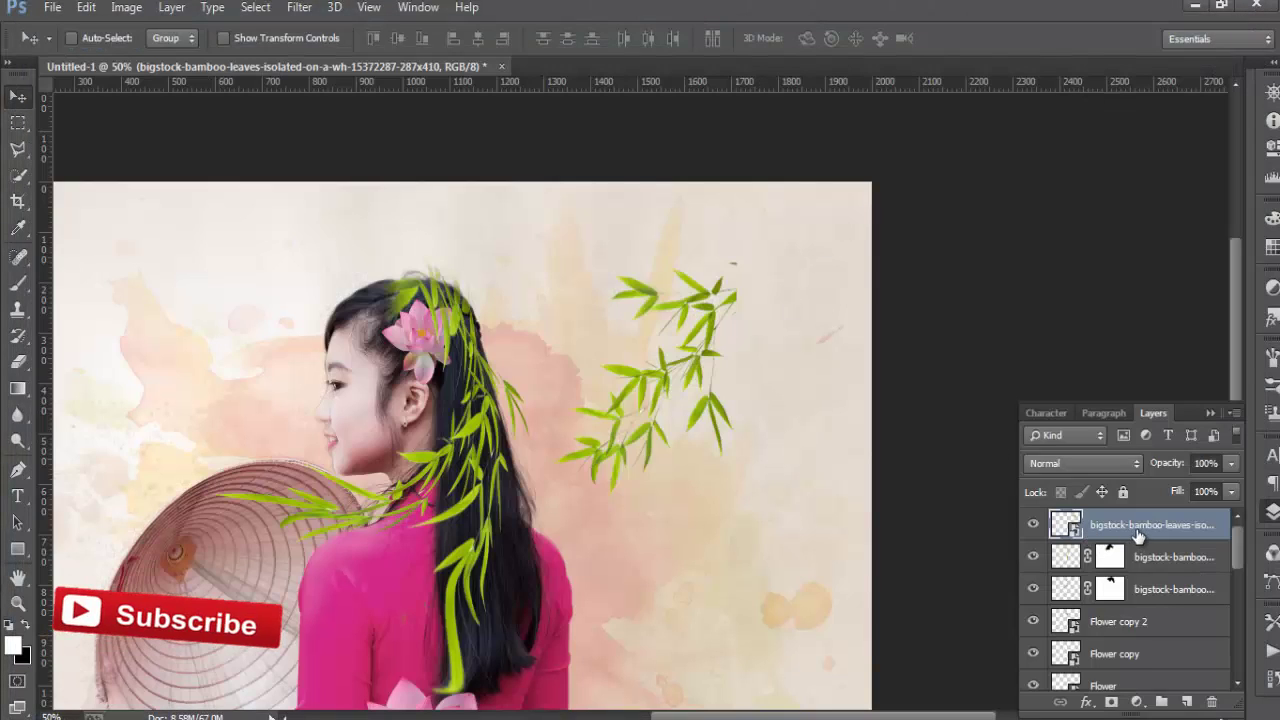
Delete the unwarped bamboo layer, then duplicate the second bamboo and rotate it counter-clockwise over the head
left_click(1212, 703)
left_click(643, 287)
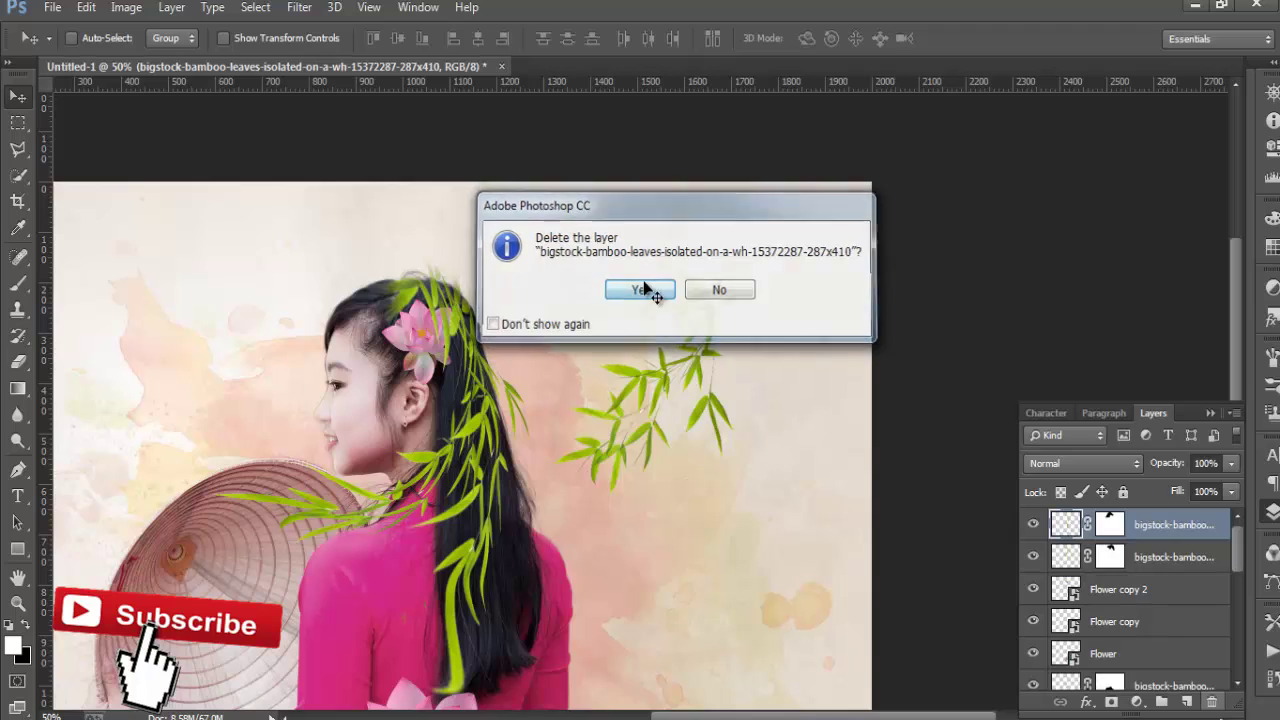
left_click(1115, 560)
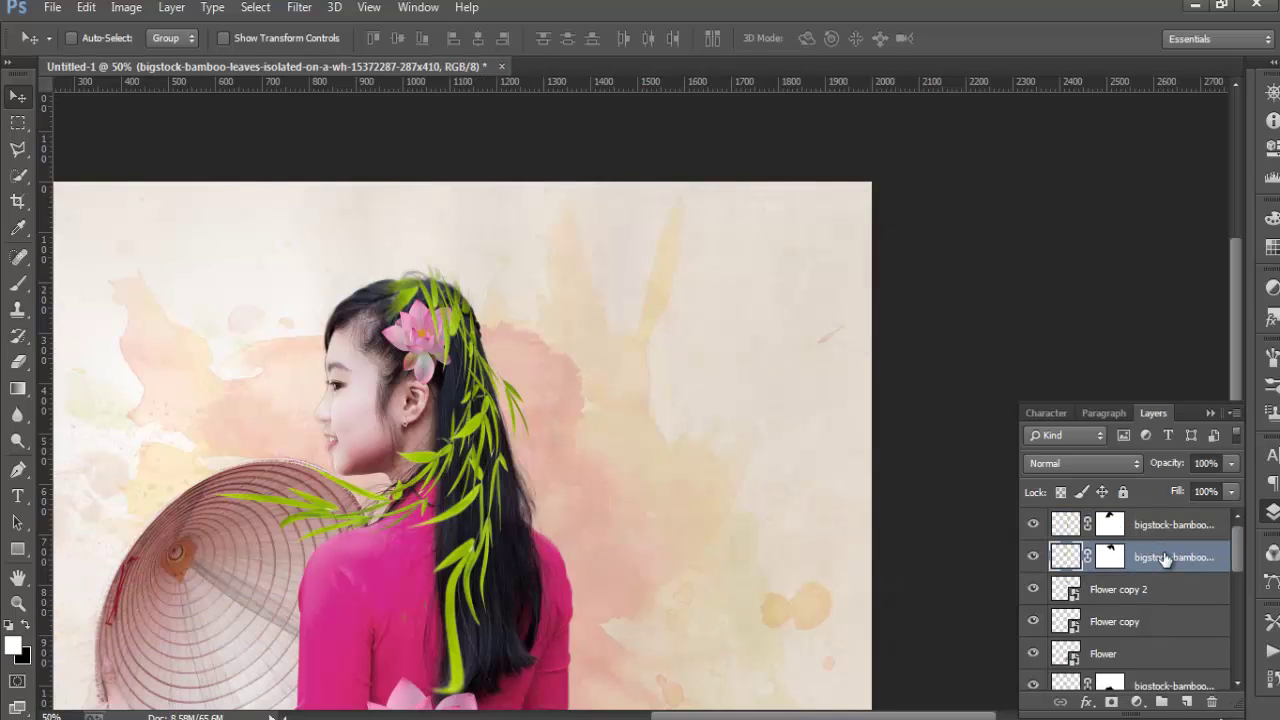
key("ctrl+j")
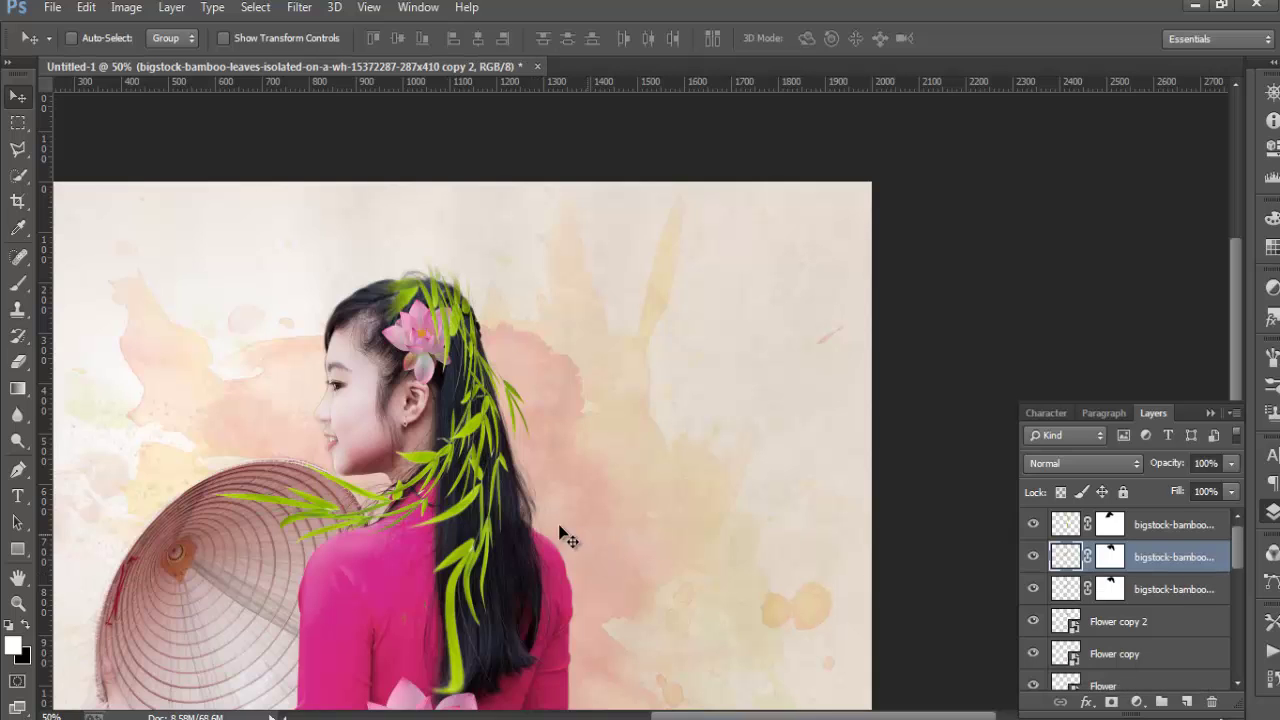
left_click_drag(575, 517, 609, 458)
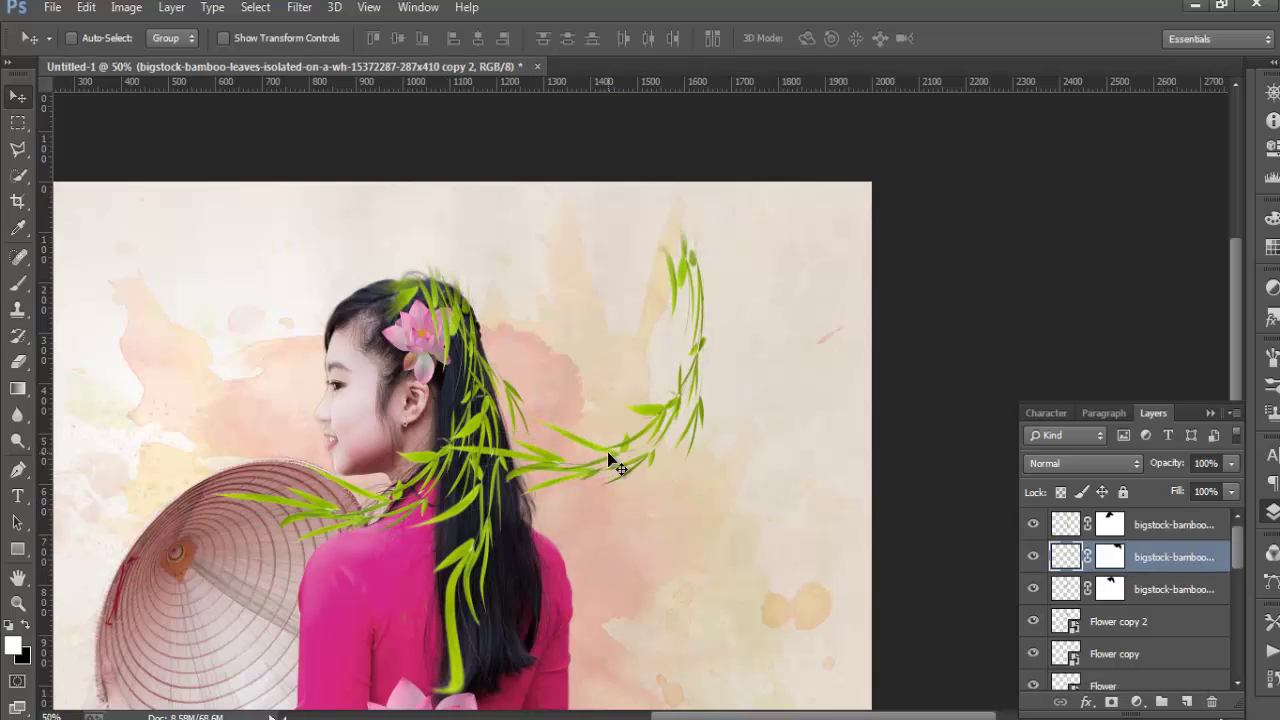
key("ctrl+t")
left_click_drag(394, 191, 400, 245)
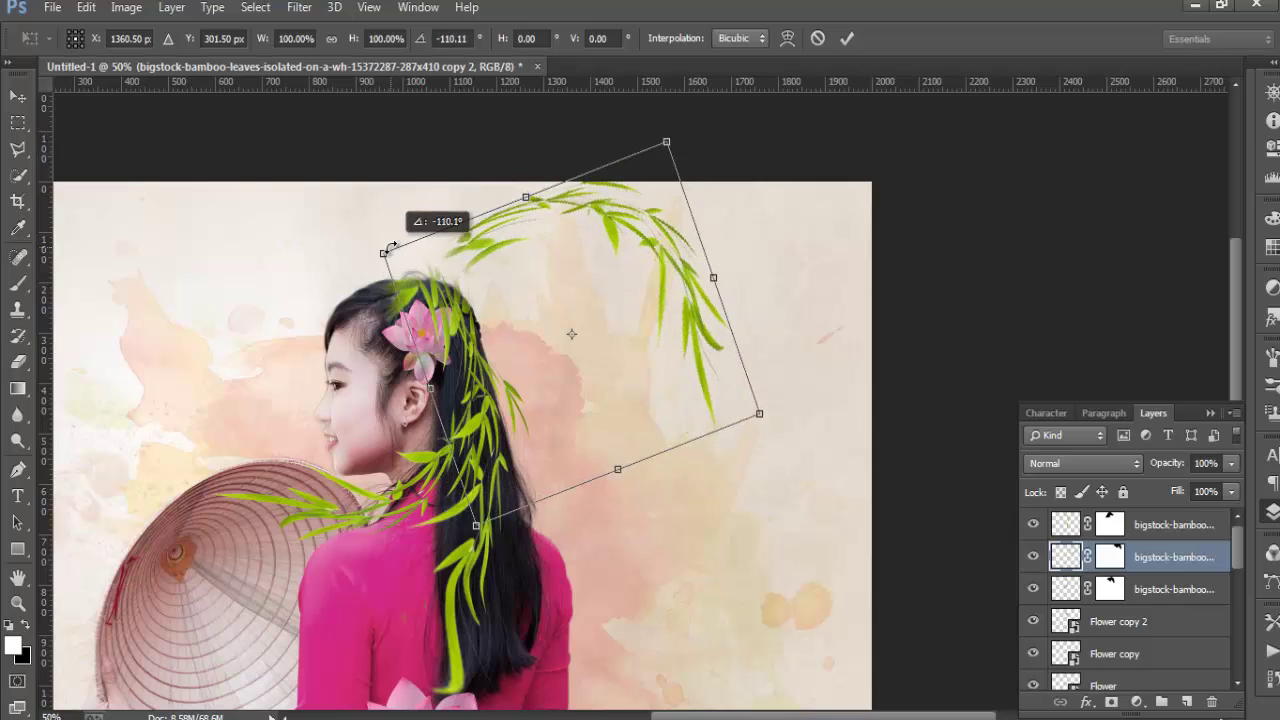
left_click_drag(551, 210, 452, 255)
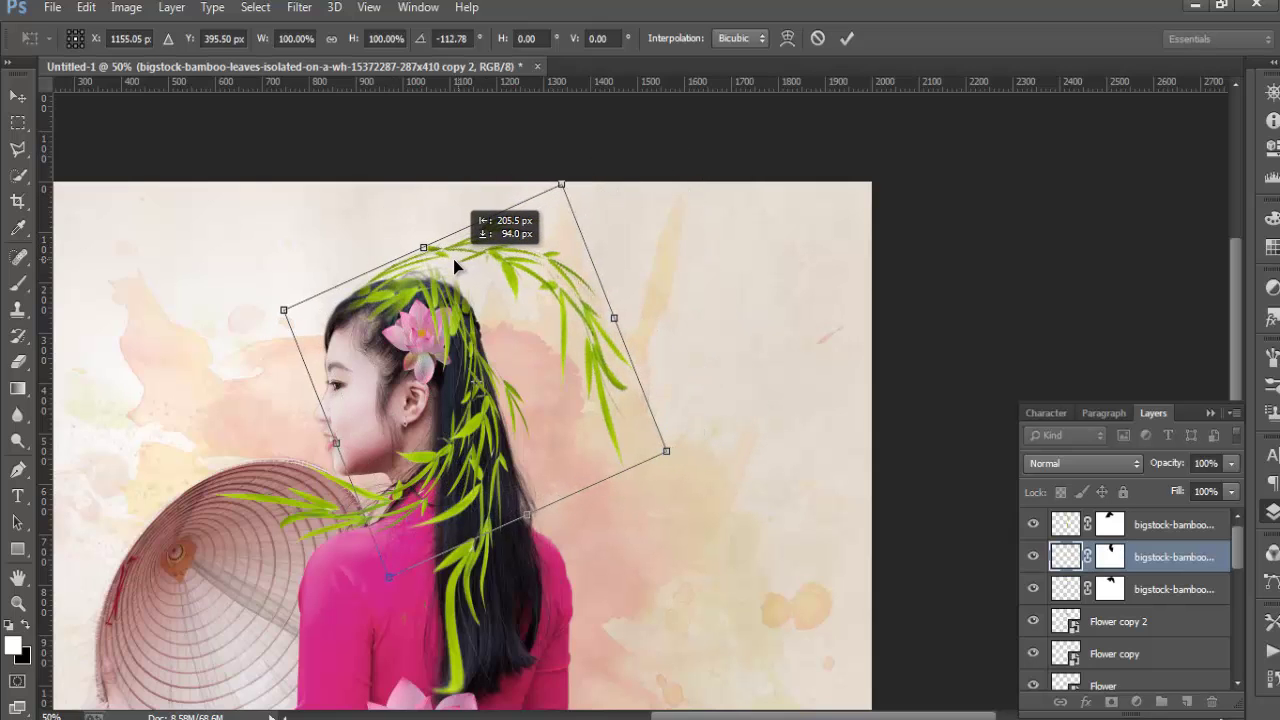
left_click(847, 38)
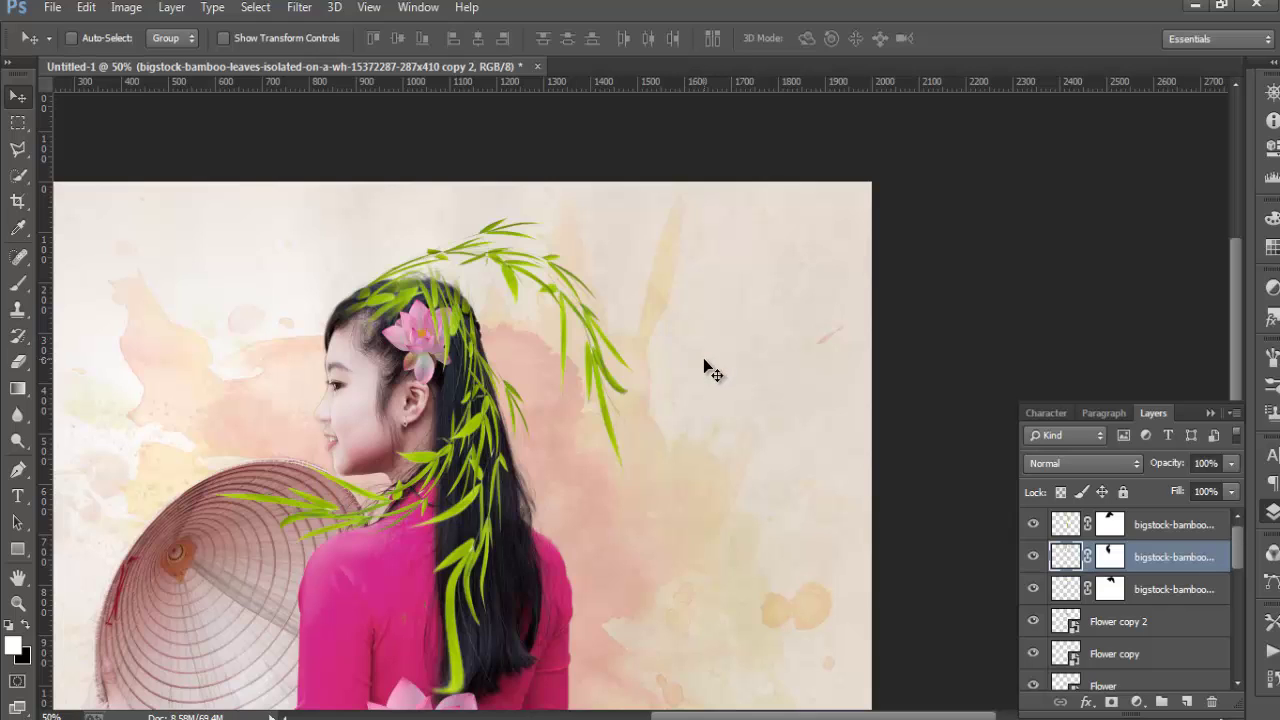
Add another bamboo copy over the head, rotated about -37°
key("ctrl+j")
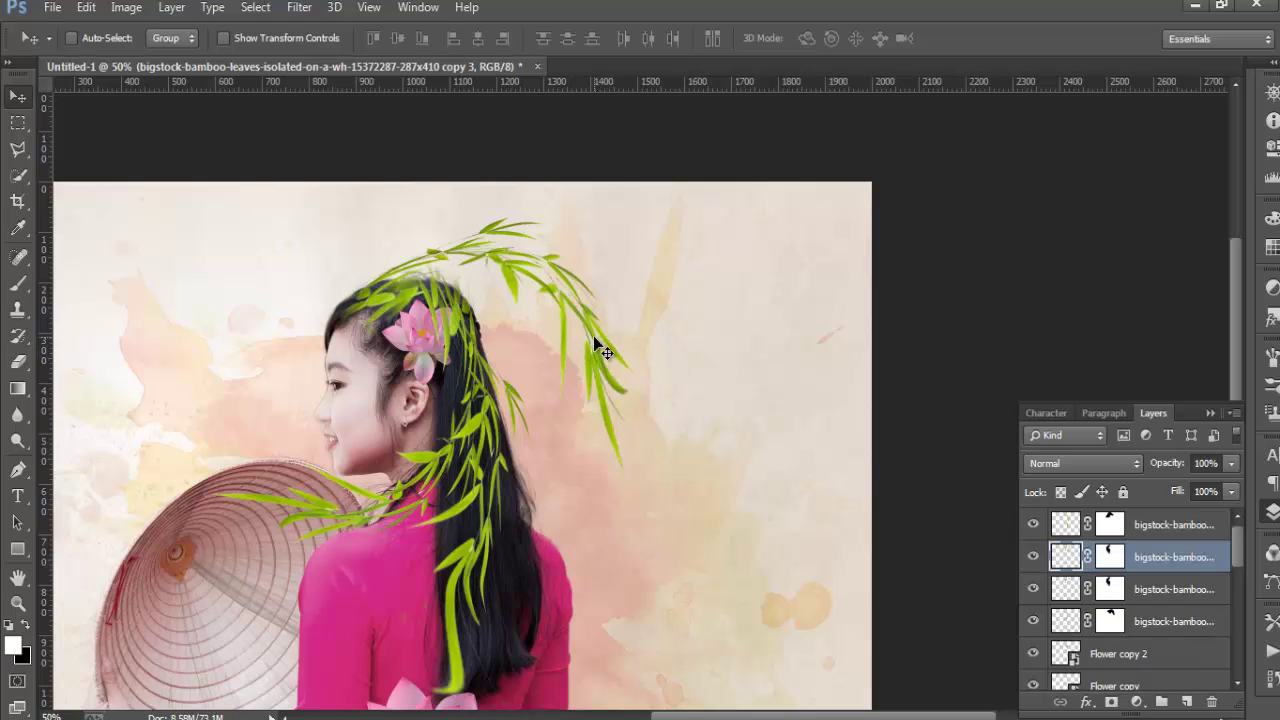
left_click_drag(596, 344, 593, 361)
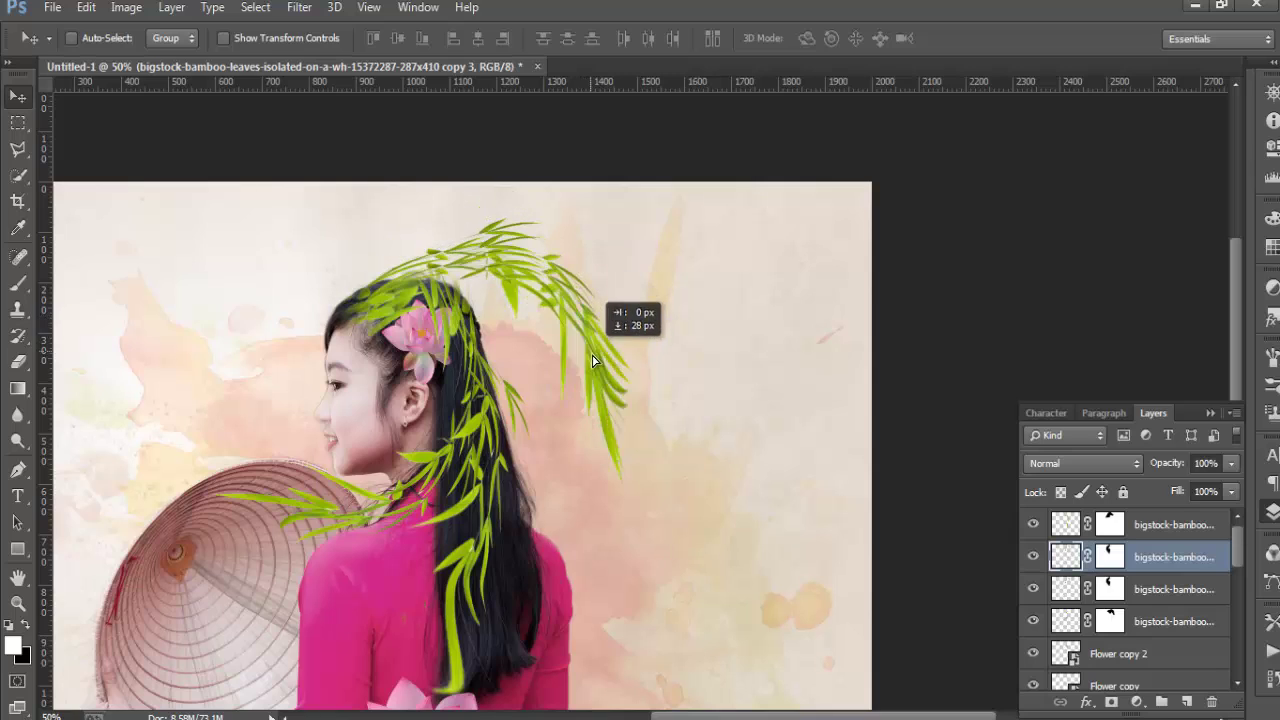
left_click_drag(593, 361, 572, 342)
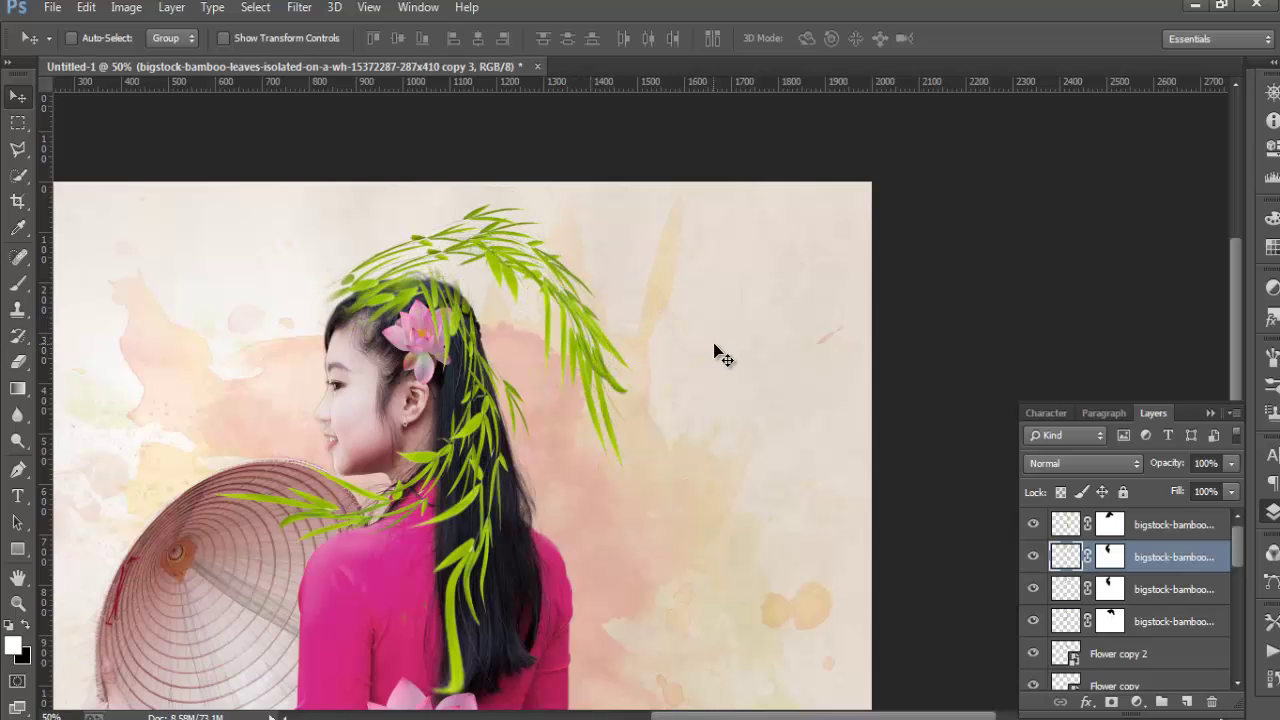
key("ctrl+j")
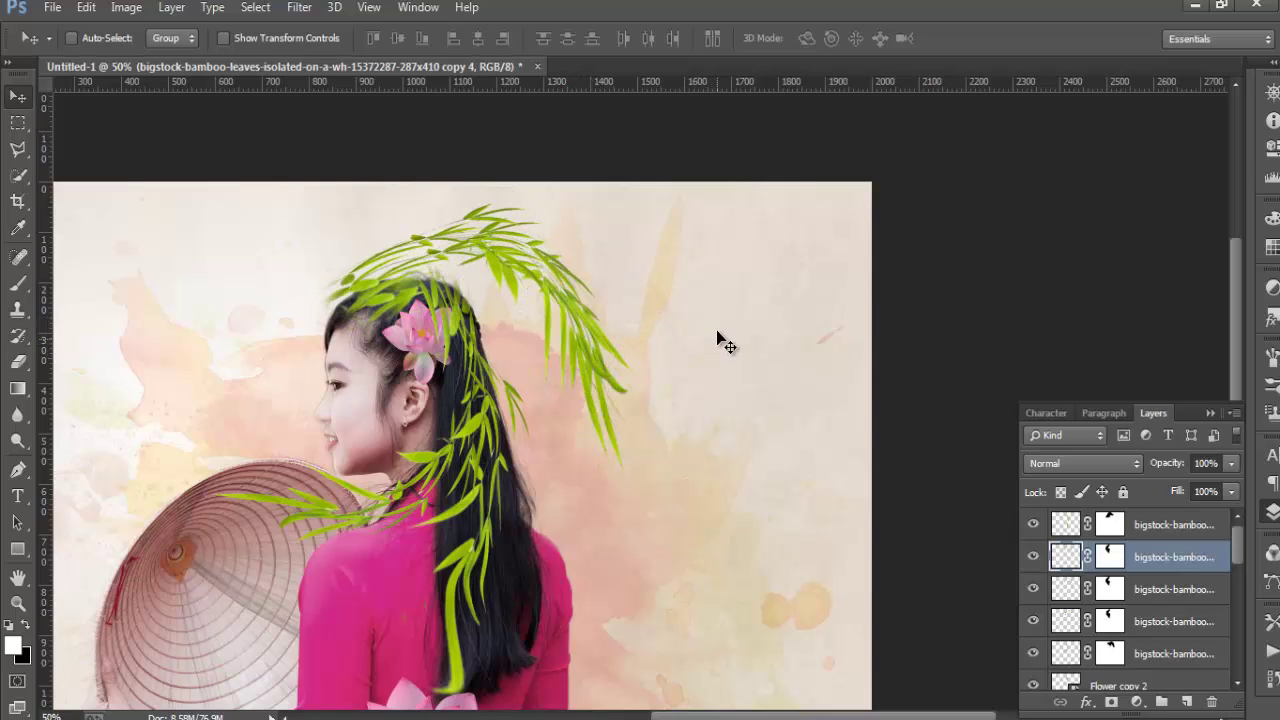
key("ctrl+z")
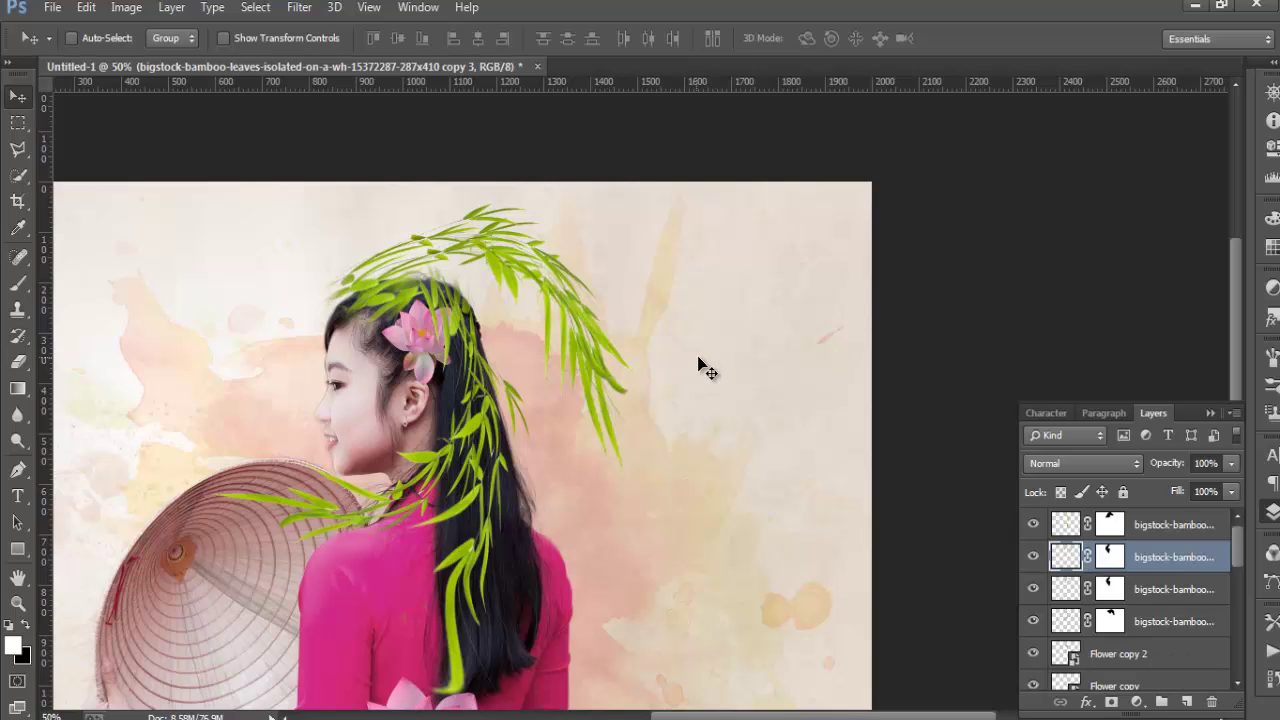
key("ctrl+t")
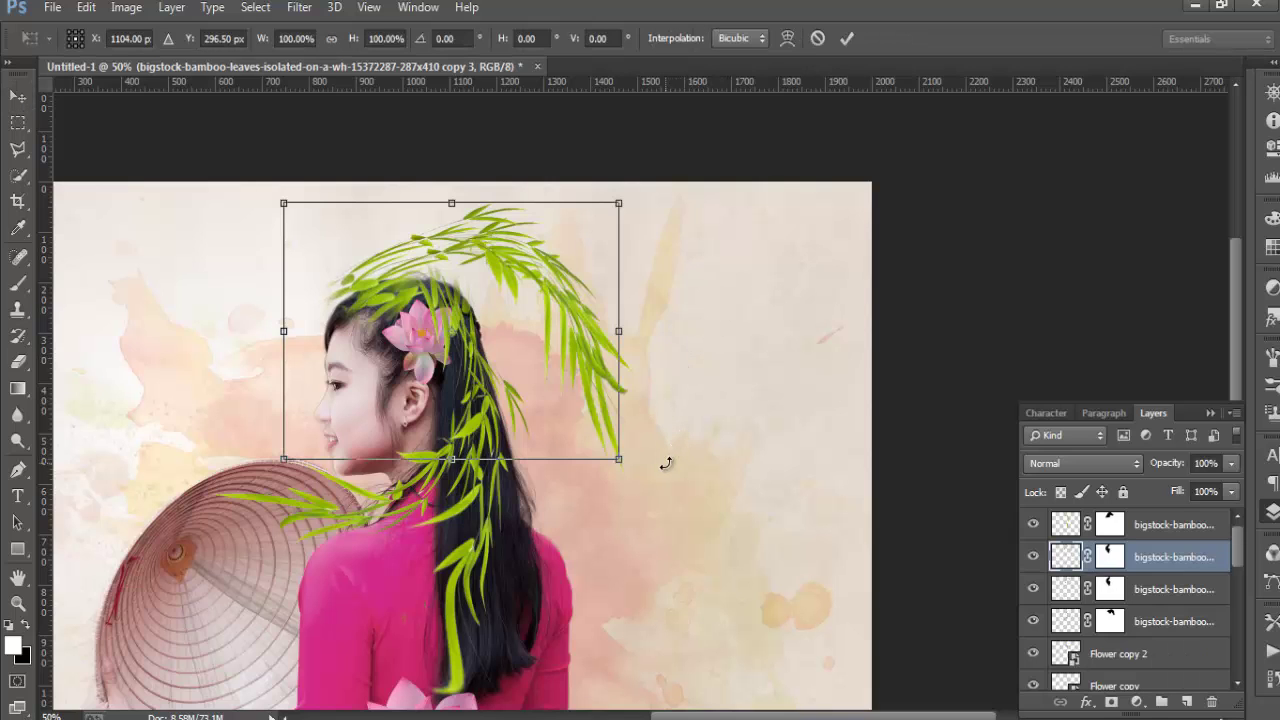
left_click_drag(666, 463, 777, 297)
left_click_drag(586, 251, 568, 246)
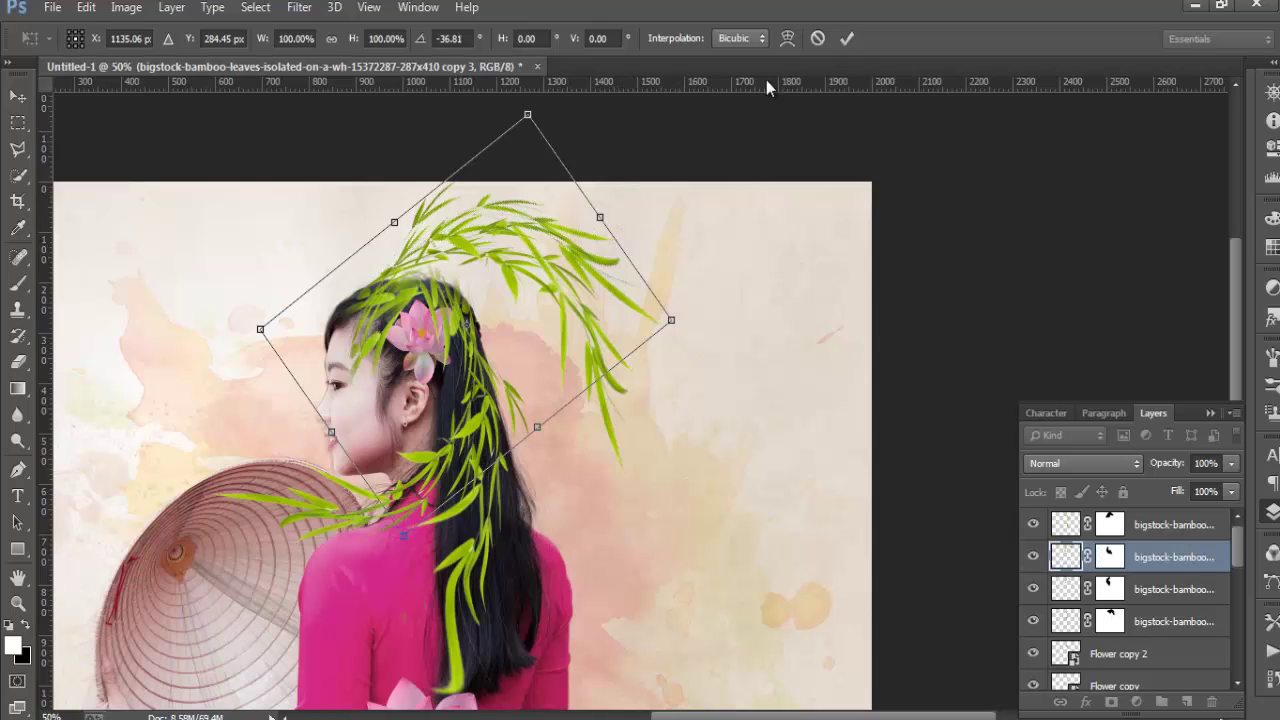
left_click(850, 43)
Duplicate the branch again, rotating it to about 45.66° and moving it down-left over the hair
key("ctrl+j")
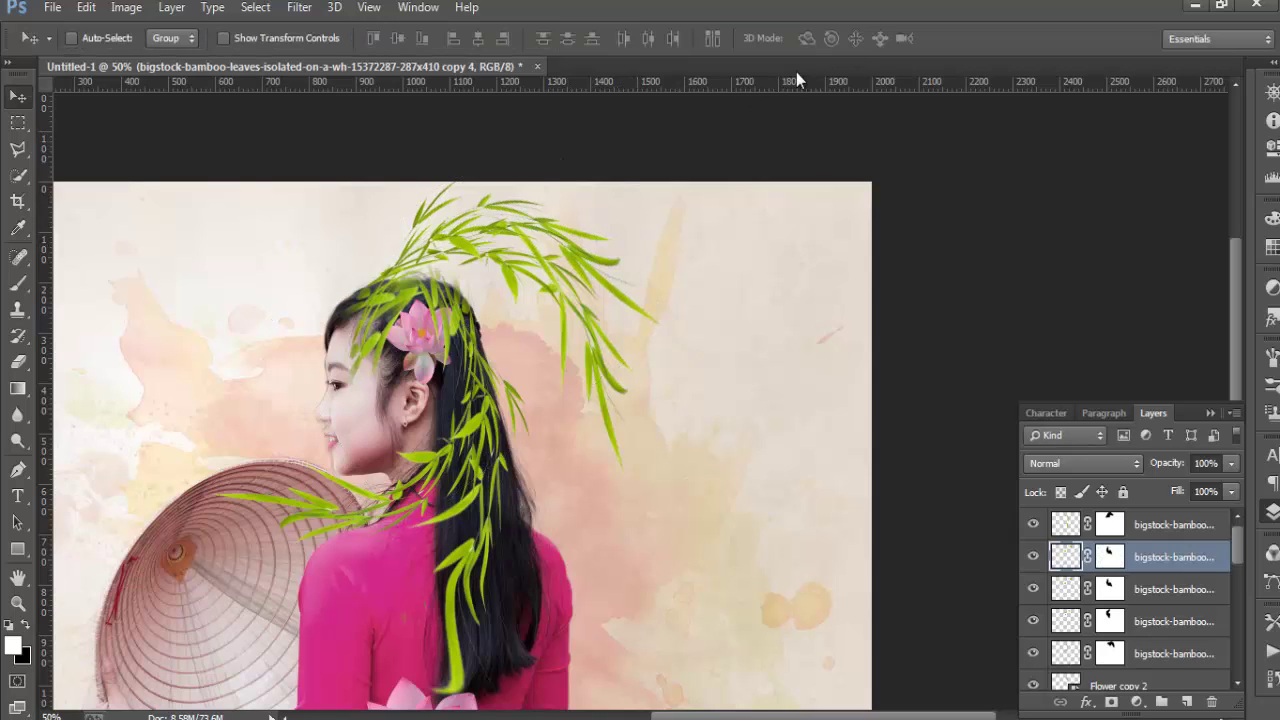
key("ctrl+t")
left_click_drag(702, 170, 712, 278)
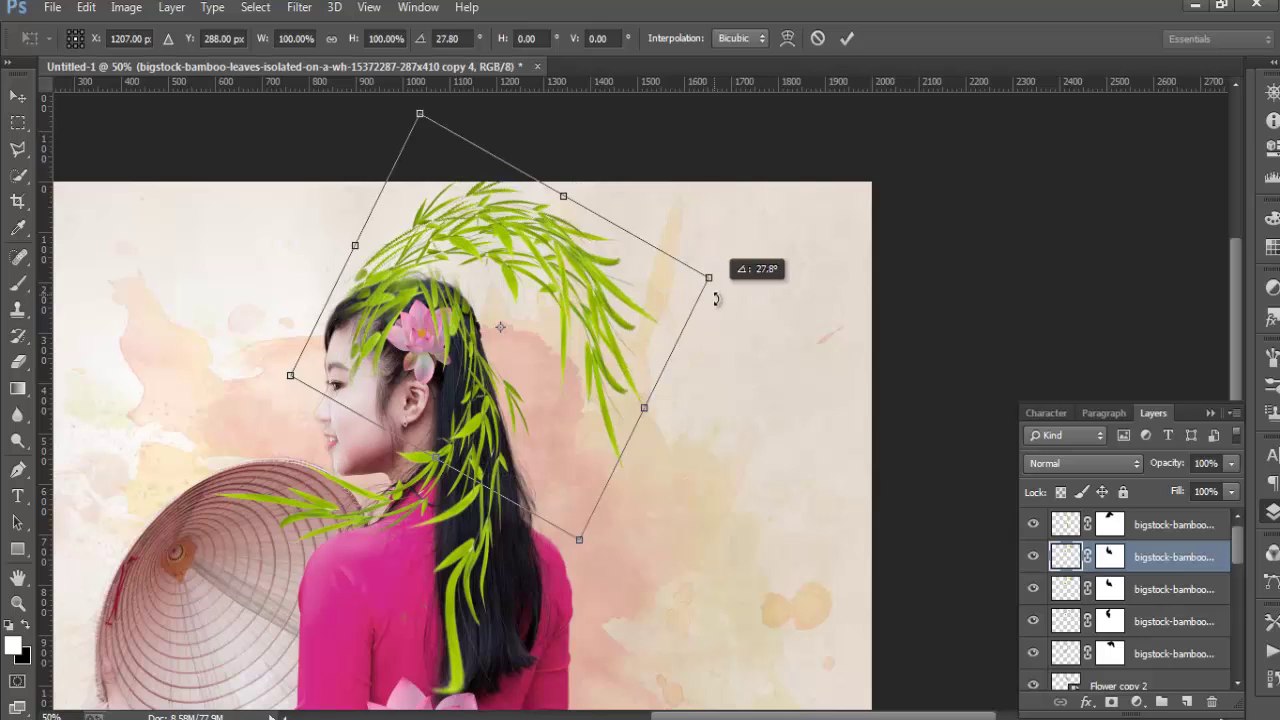
left_click_drag(490, 208, 472, 271)
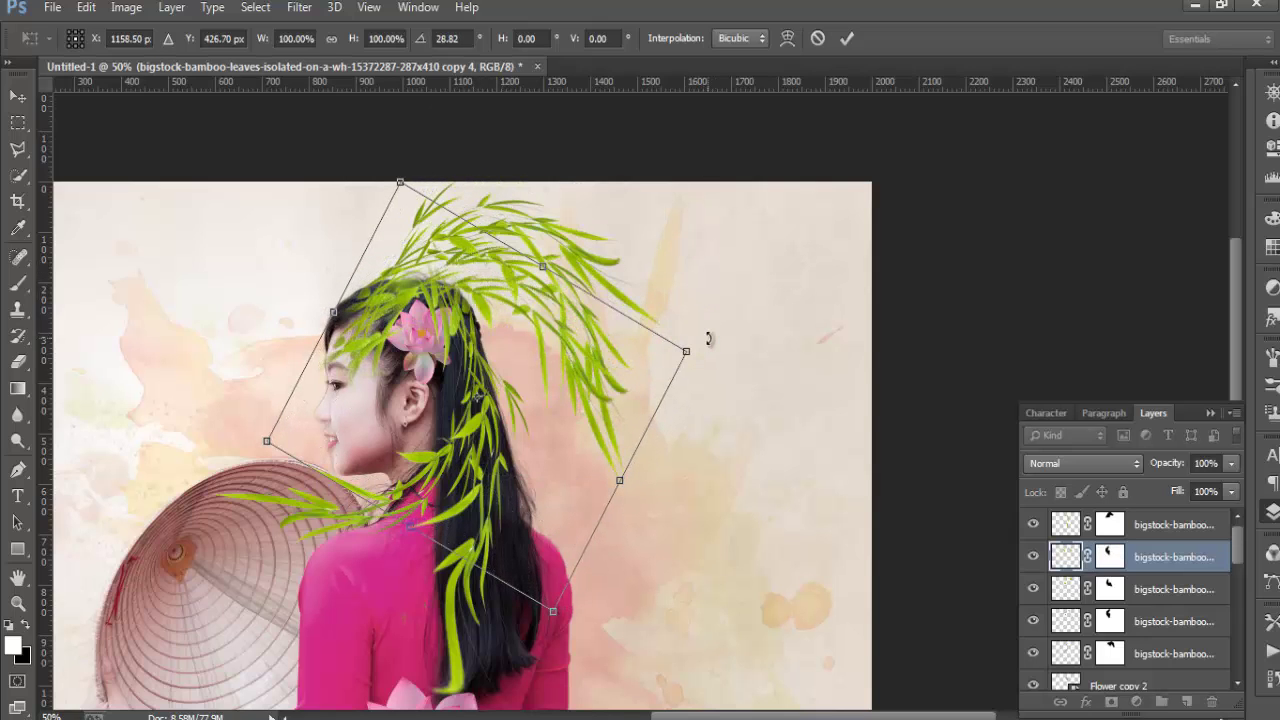
left_click_drag(707, 362, 705, 425)
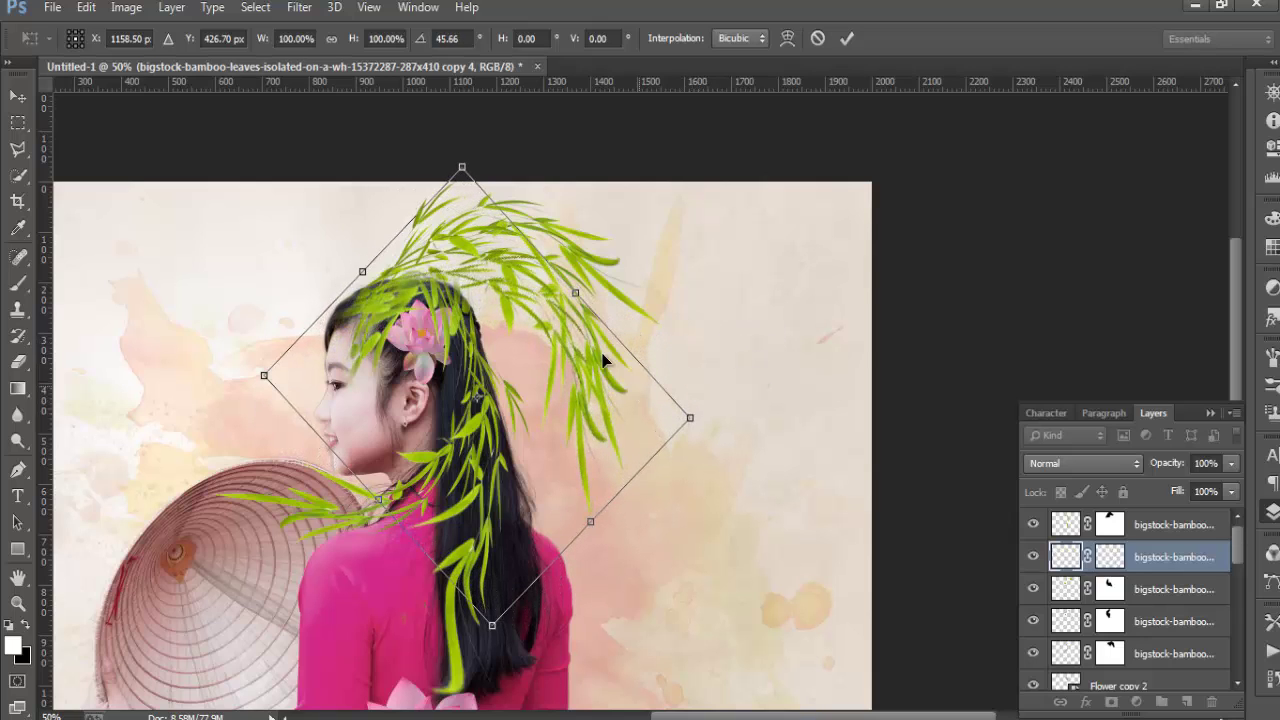
left_click_drag(567, 338, 574, 340)
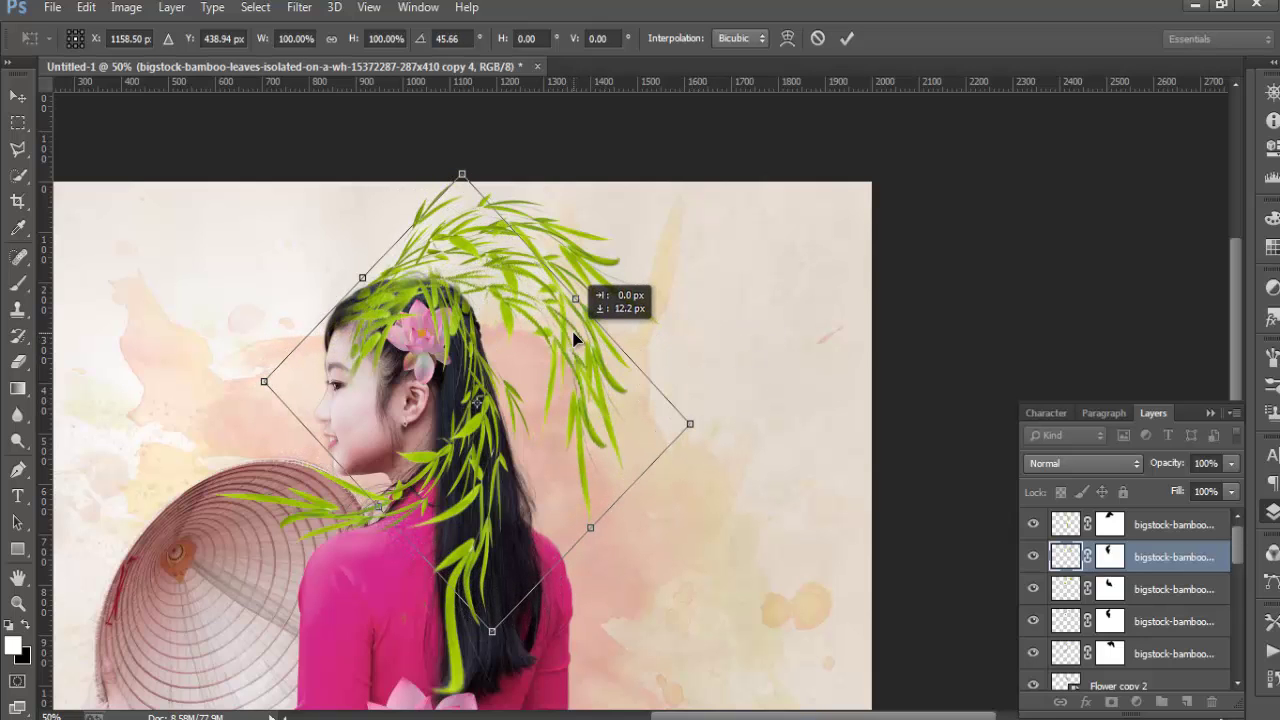
Alt-drag a bamboo copy onto the hat, rotate it about -103° and scale it to about 70%
left_click(848, 38)
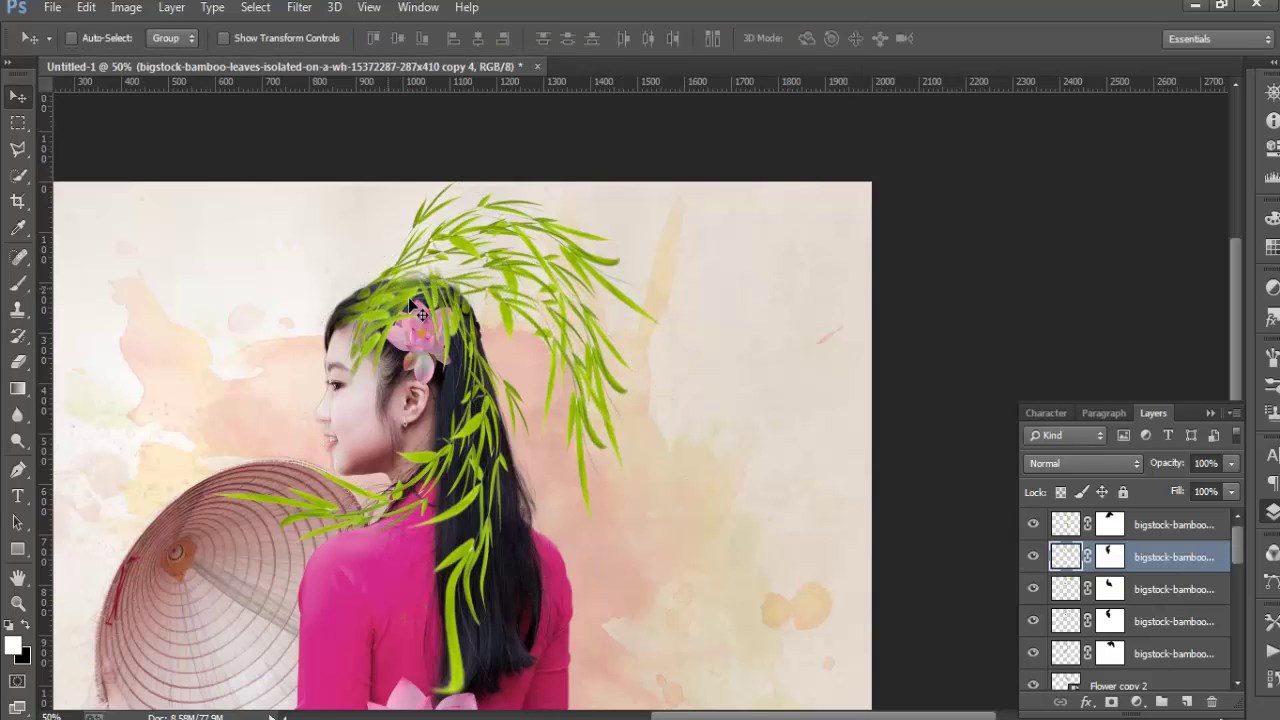
scroll(710, 365, "down", 2)
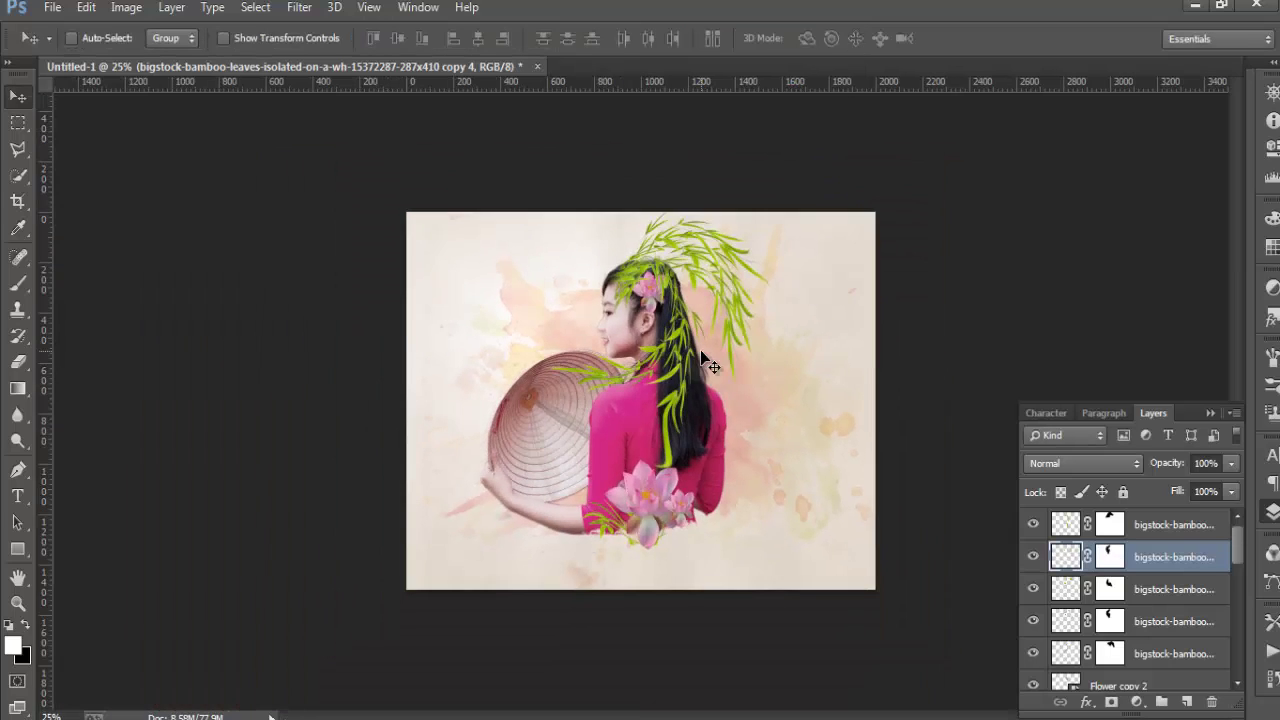
scroll(602, 408, "up", 1)
scroll(602, 408, "up", 1)
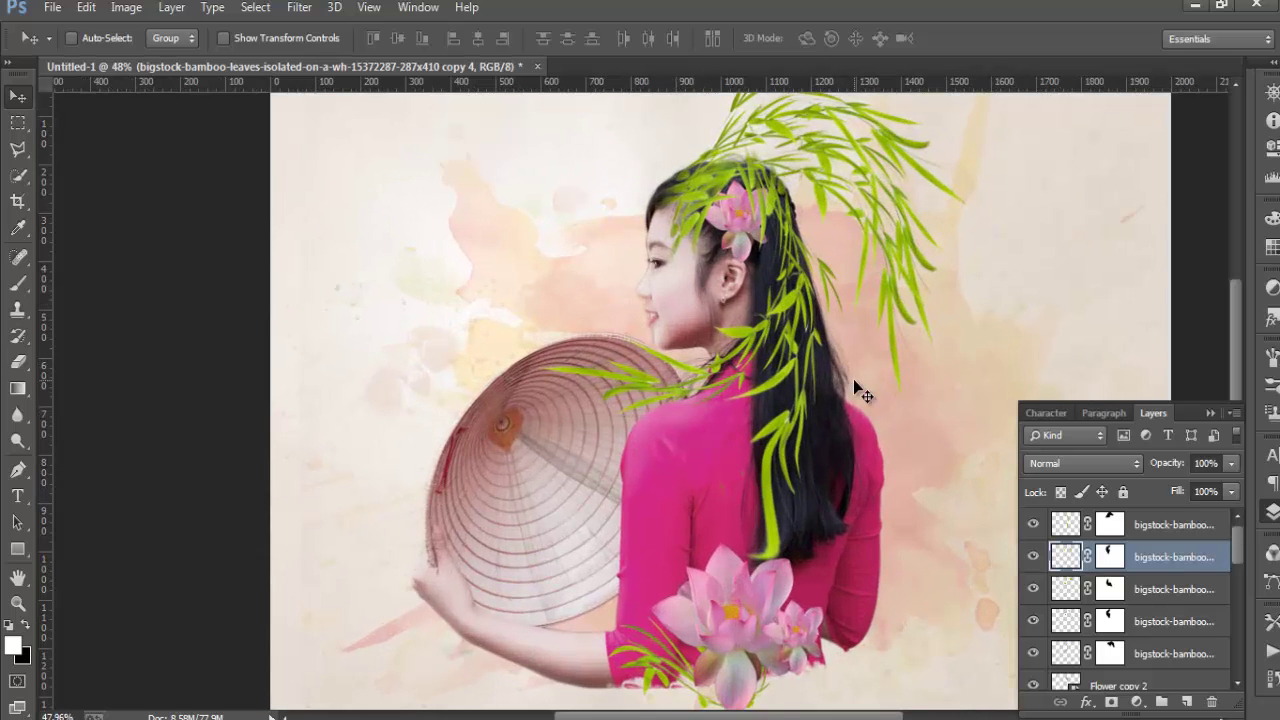
left_click_drag(843, 163, 600, 430, "alt")
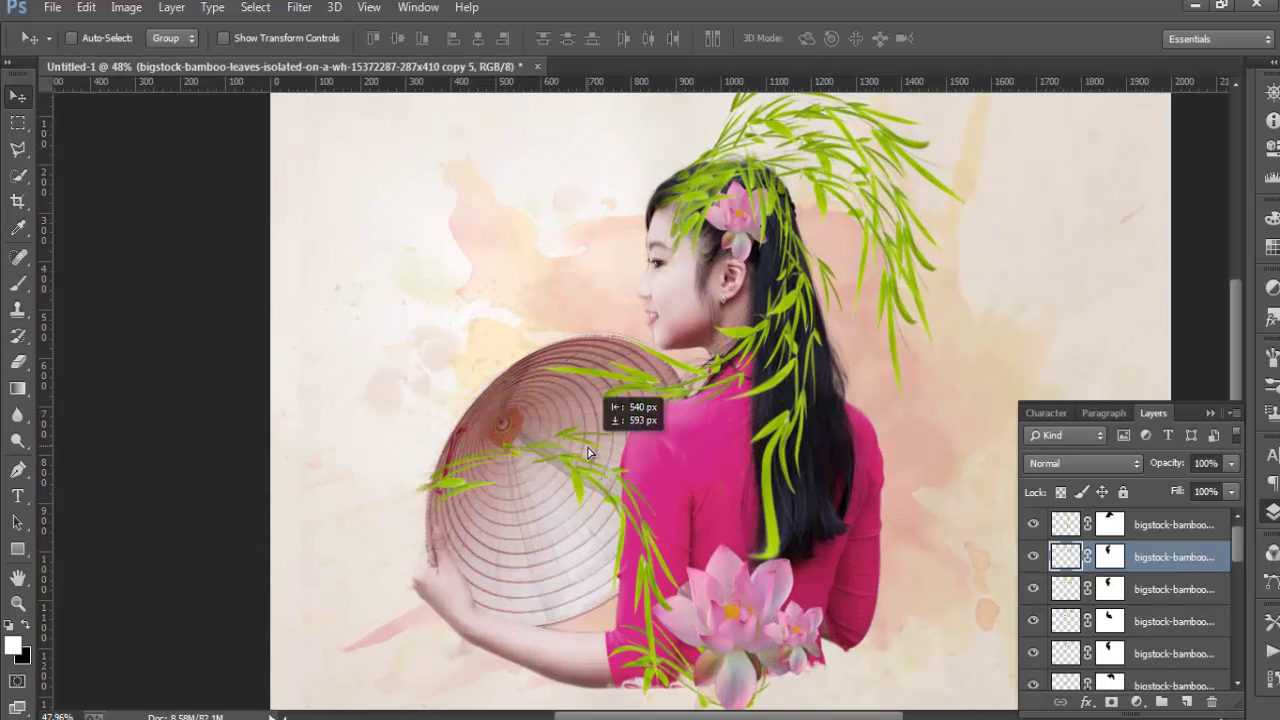
key("ctrl+t")
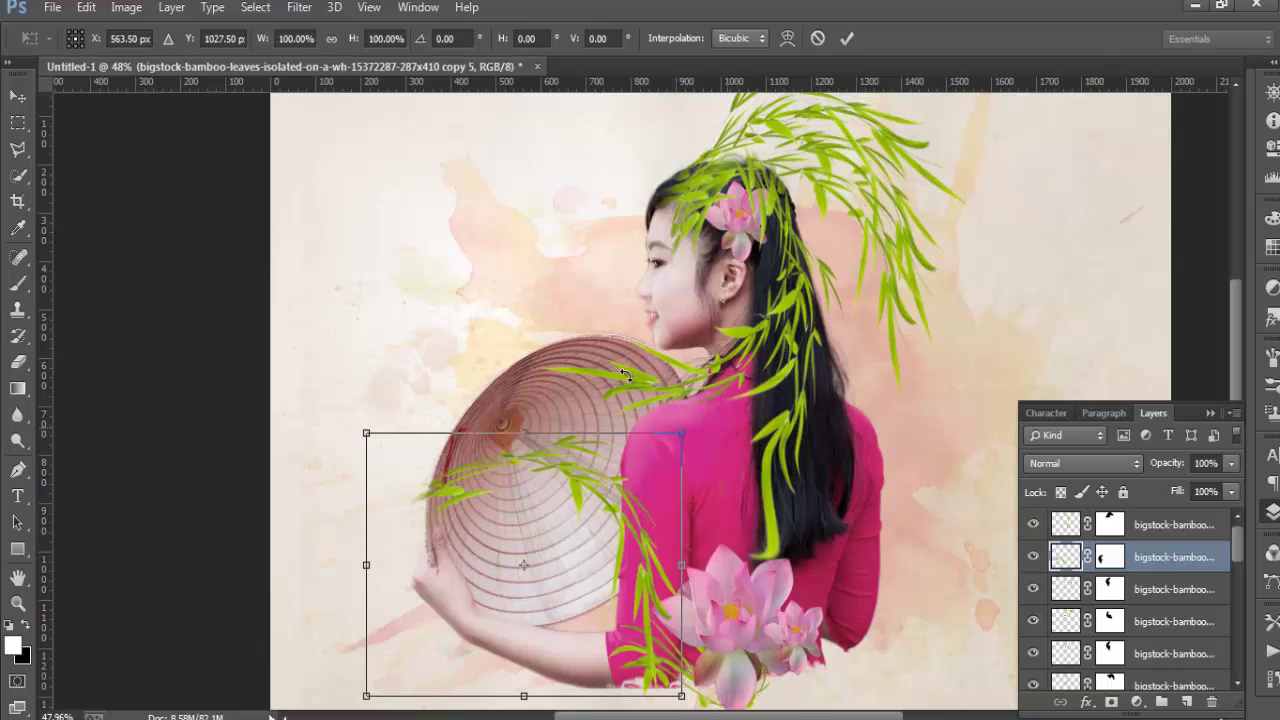
left_click_drag(760, 410, 309, 337)
left_click_drag(471, 464, 475, 470)
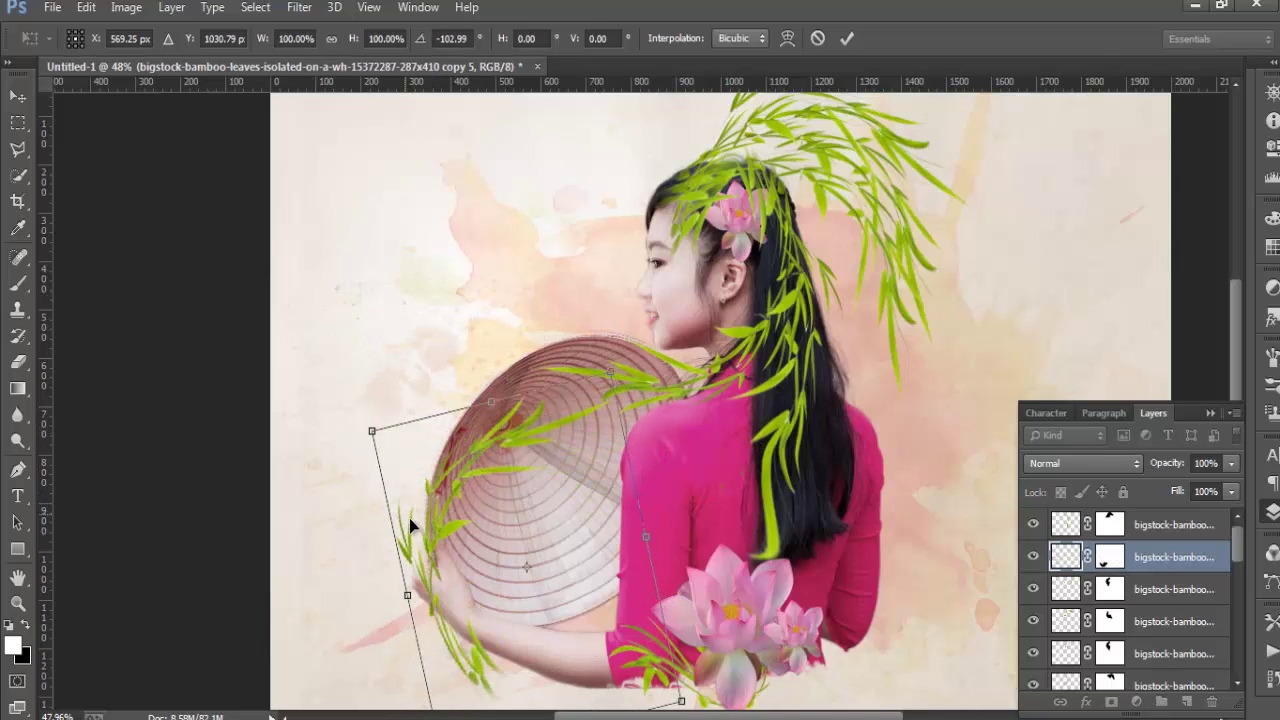
mouse_move(615, 370)
left_mouse_down()
mouse_move(570, 440)
mouse_move(485, 458)
mouse_move(488, 437)
left_mouse_up()
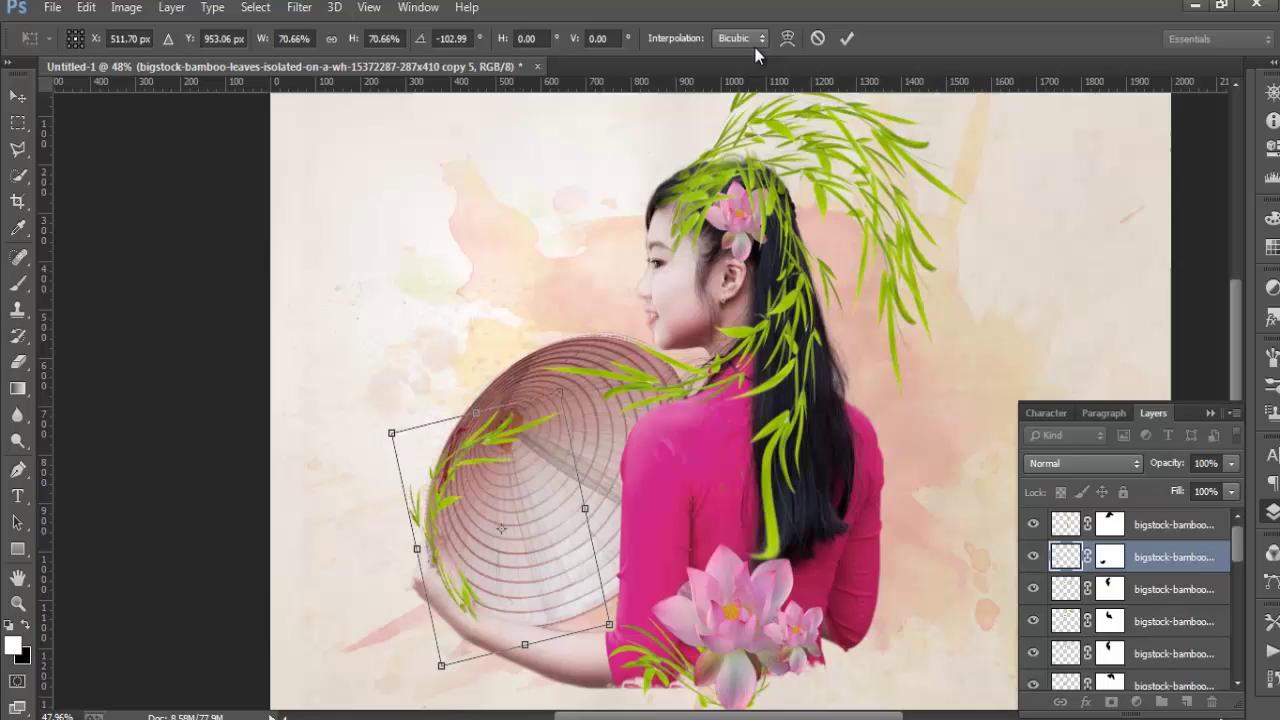
left_click(846, 38)
Paint black on the hat bamboo's mask to hide the leaves covering her arm
scroll(586, 543, "down", 2)
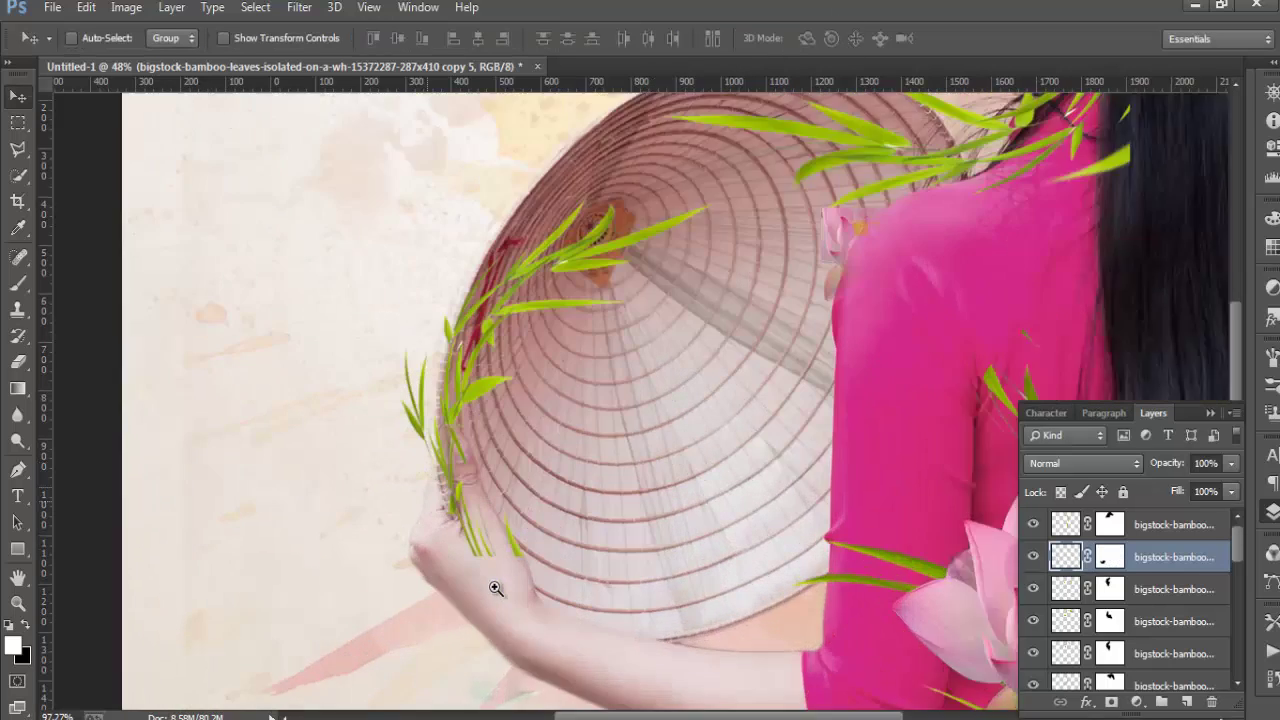
mouse_move(415, 486)
left_mouse_down()
mouse_move(751, 506)
mouse_move(623, 388)
left_mouse_up()
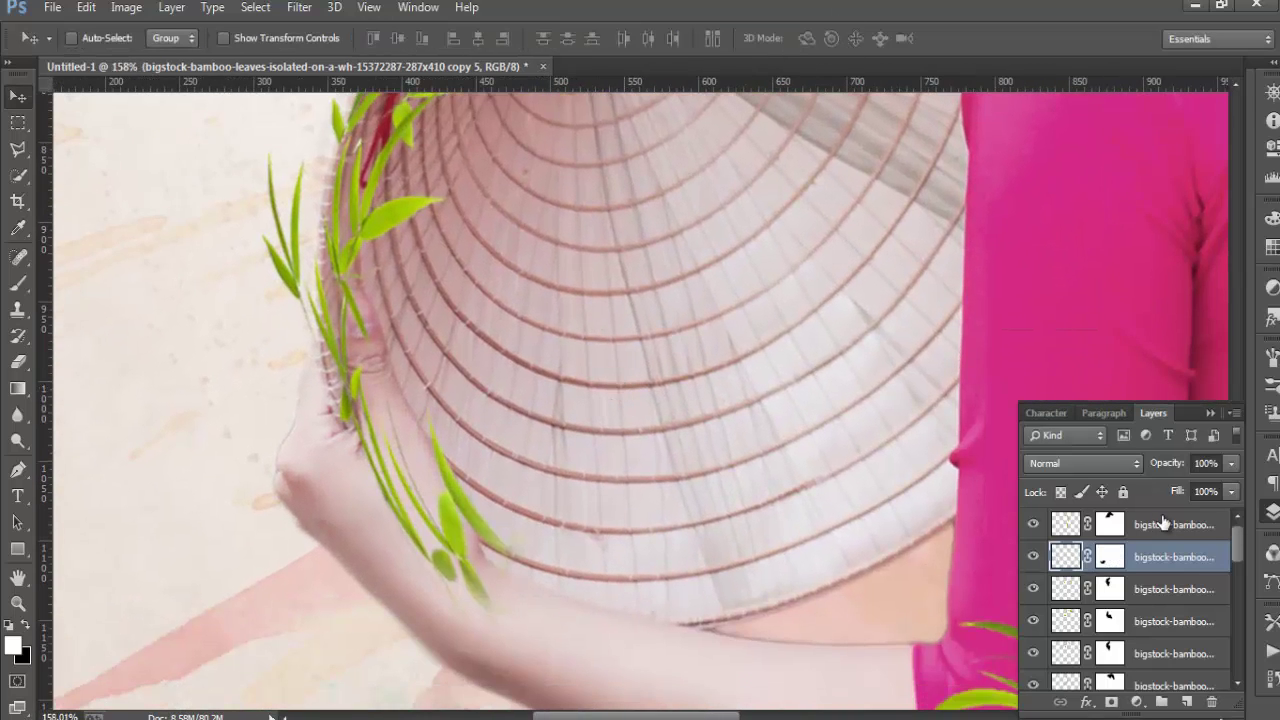
left_click(1033, 556)
left_click(1033, 556)
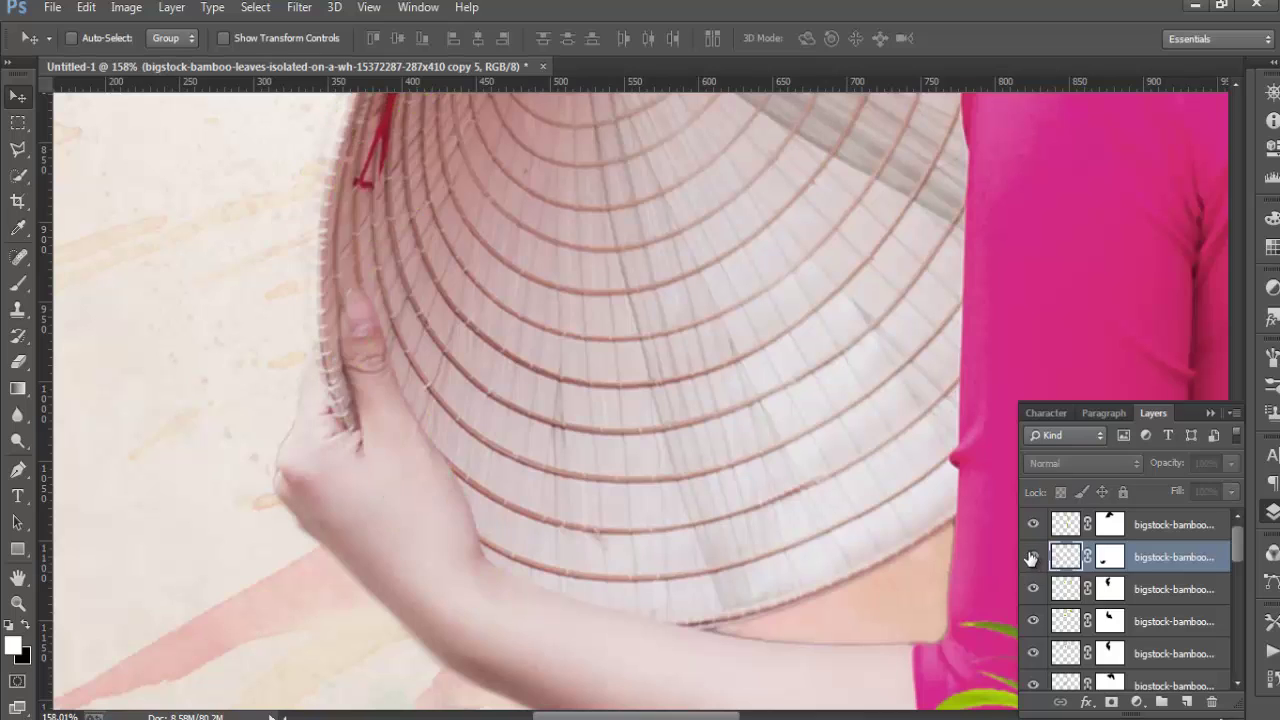
left_click(1109, 557)
left_click(18, 283)
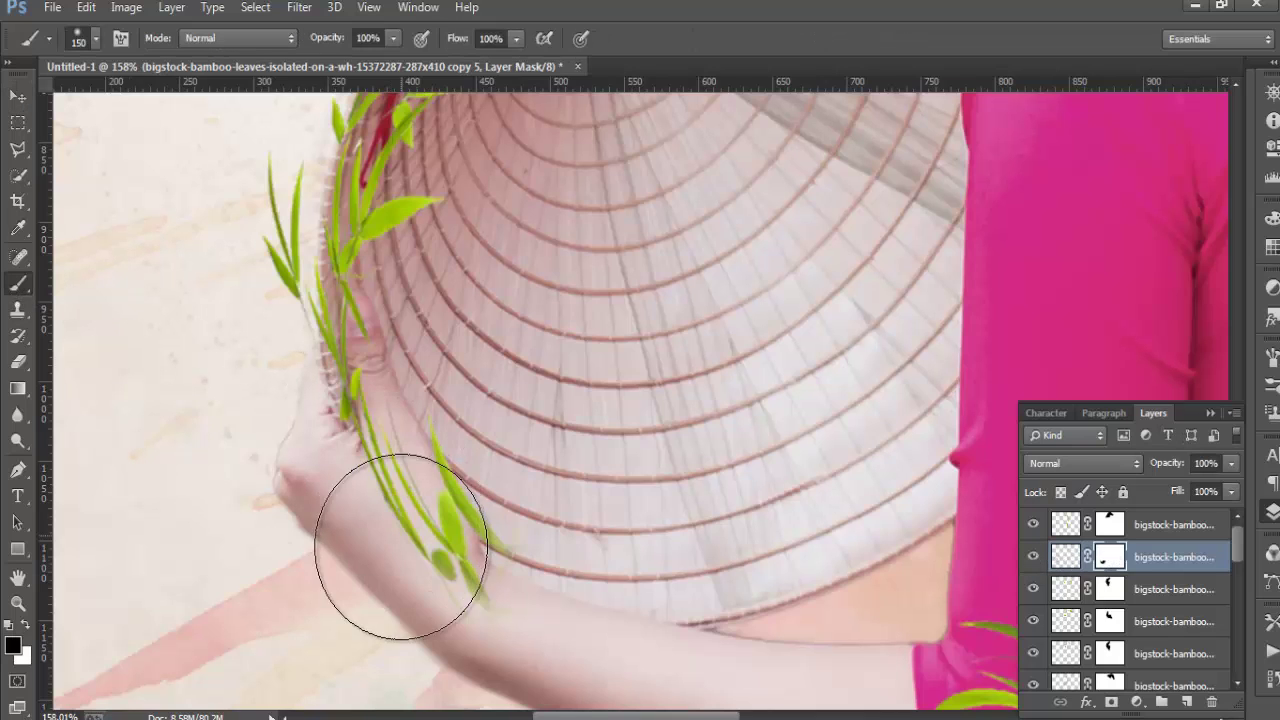
mouse_move(400, 546)
left_mouse_down()
mouse_move(500, 500)
mouse_move(371, 543)
mouse_move(372, 420)
mouse_move(428, 343)
left_mouse_up()
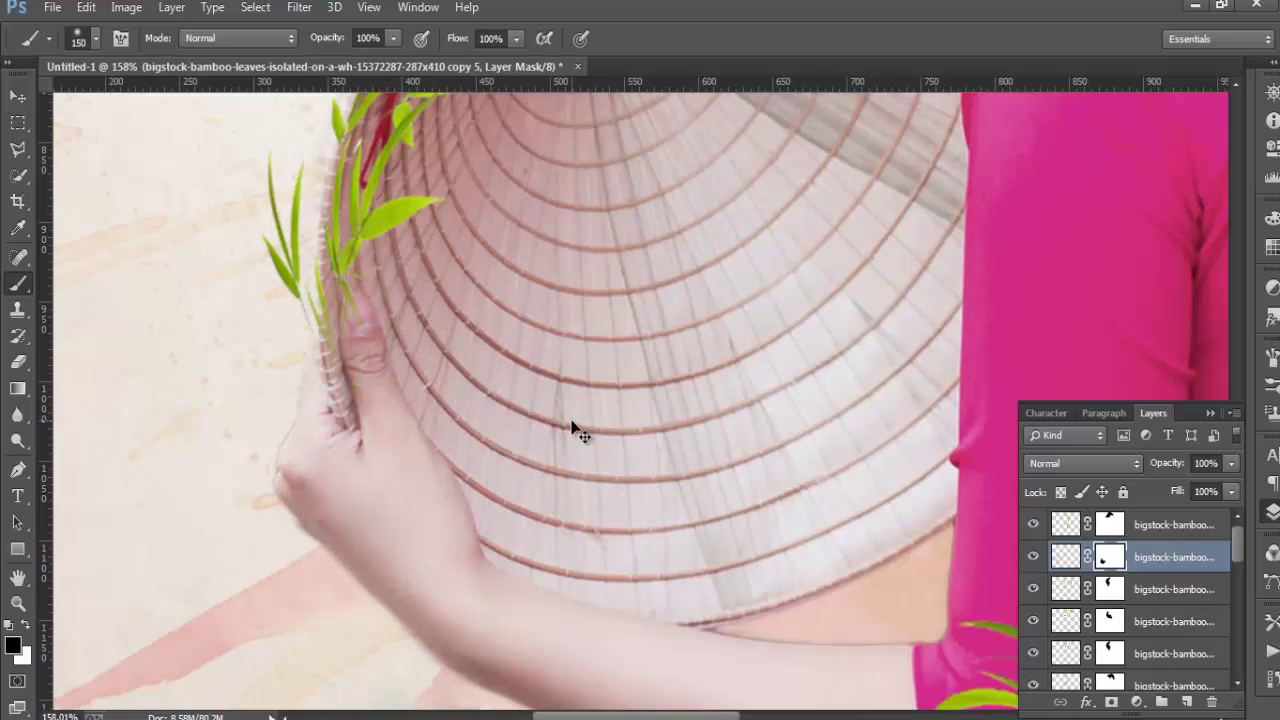
scroll(575, 432, "down", 3)
scroll(575, 432, "down", 2)
scroll(575, 432, "down", 2)
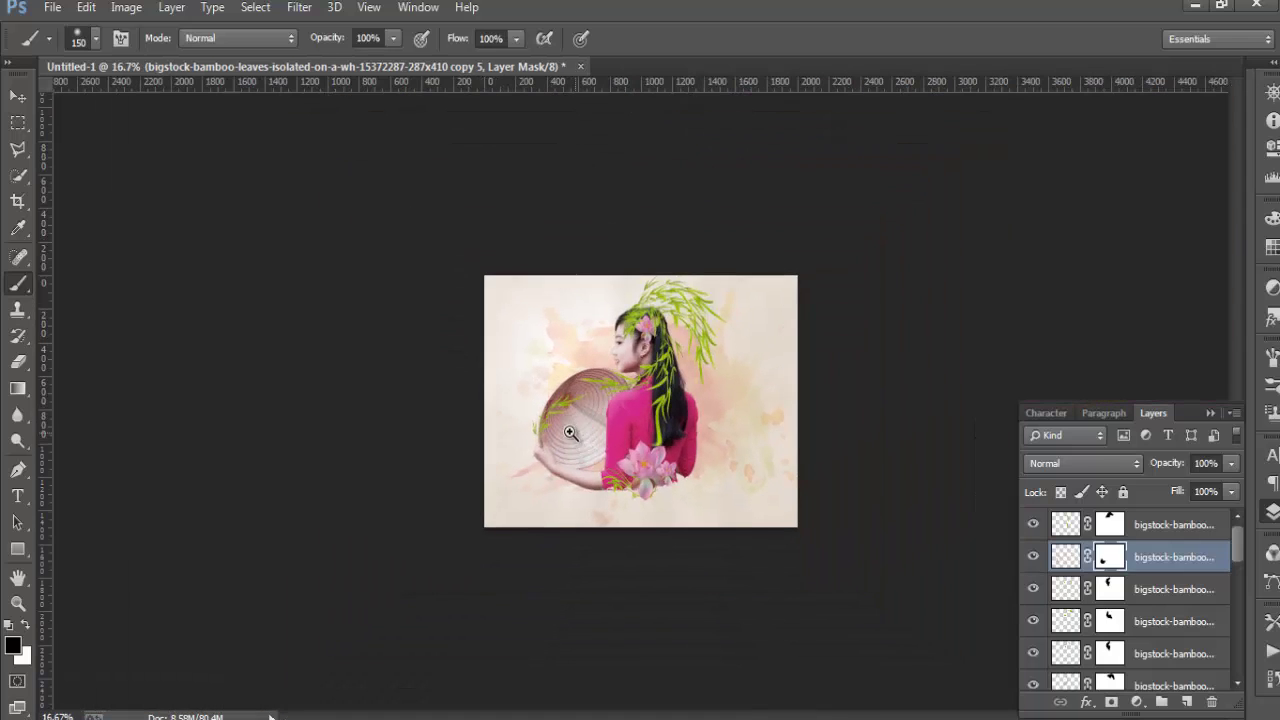
scroll(570, 432, "up", 3)
scroll(570, 432, "up", 3)
mouse_move(893, 391)
left_mouse_down()
mouse_move(513, 331)
mouse_move(522, 336)
left_mouse_up()
Place the red splash image dc7eGb5Gi into the composition
left_click(52, 8)
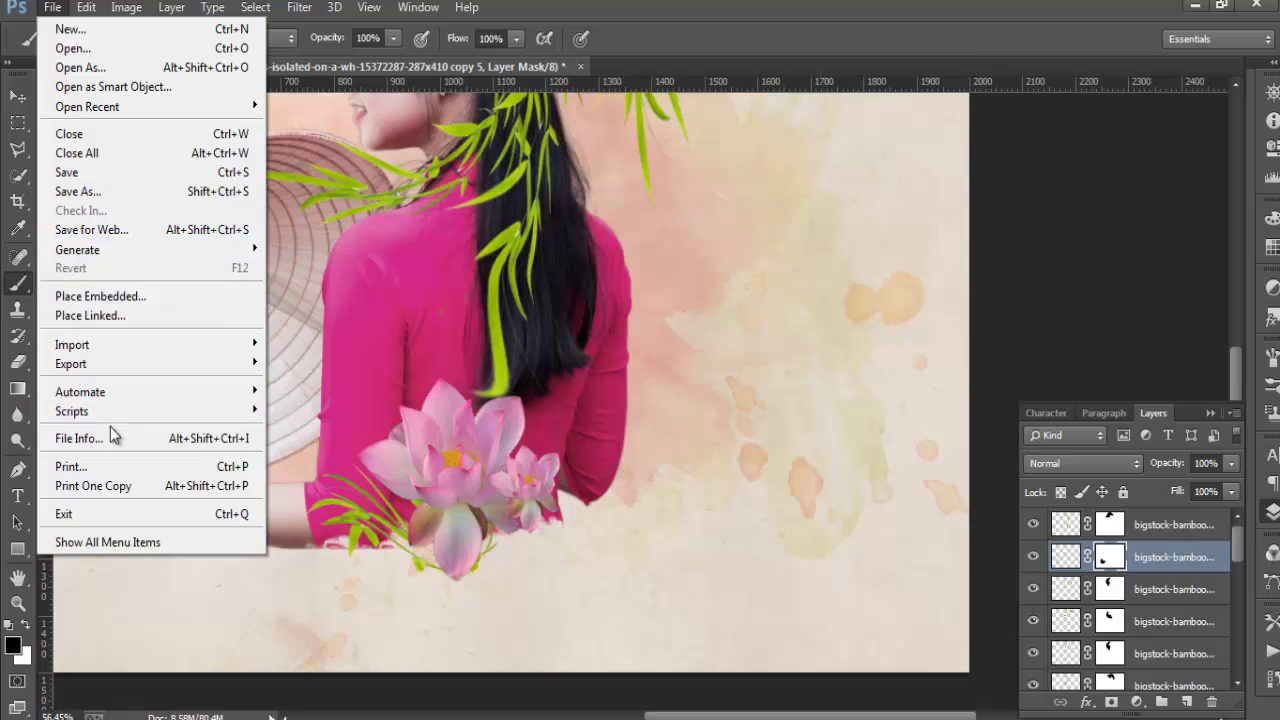
left_click(112, 294)
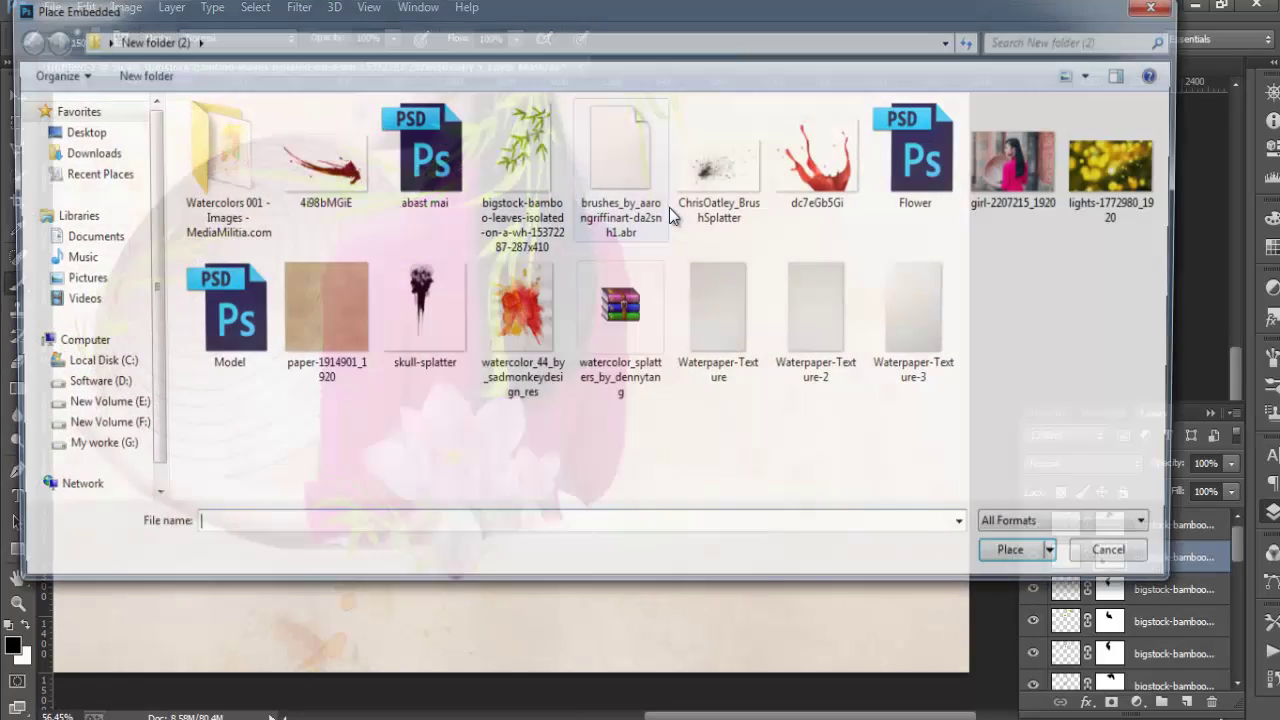
left_click(818, 190)
left_click(1024, 559)
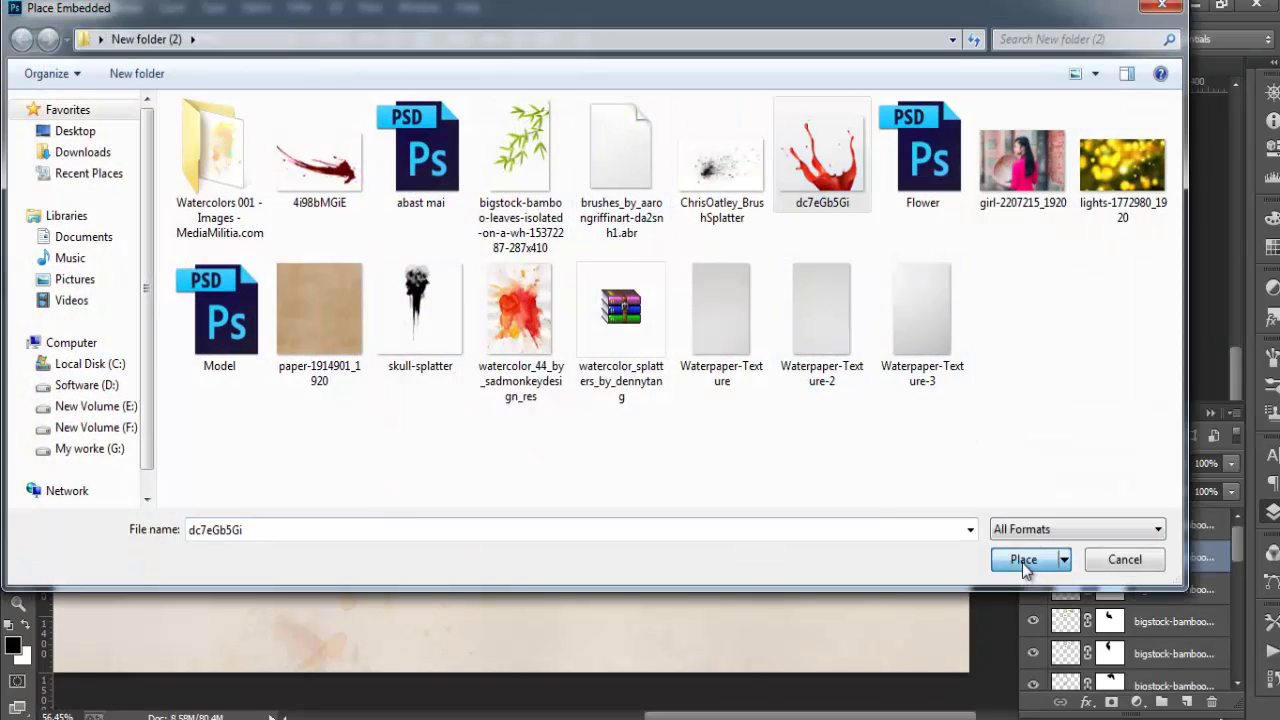
Rotate the splash 180°, shrink it to about 81% beneath the lotus flowers, and lower its layer
left_click_drag(676, 487, 592, 531)
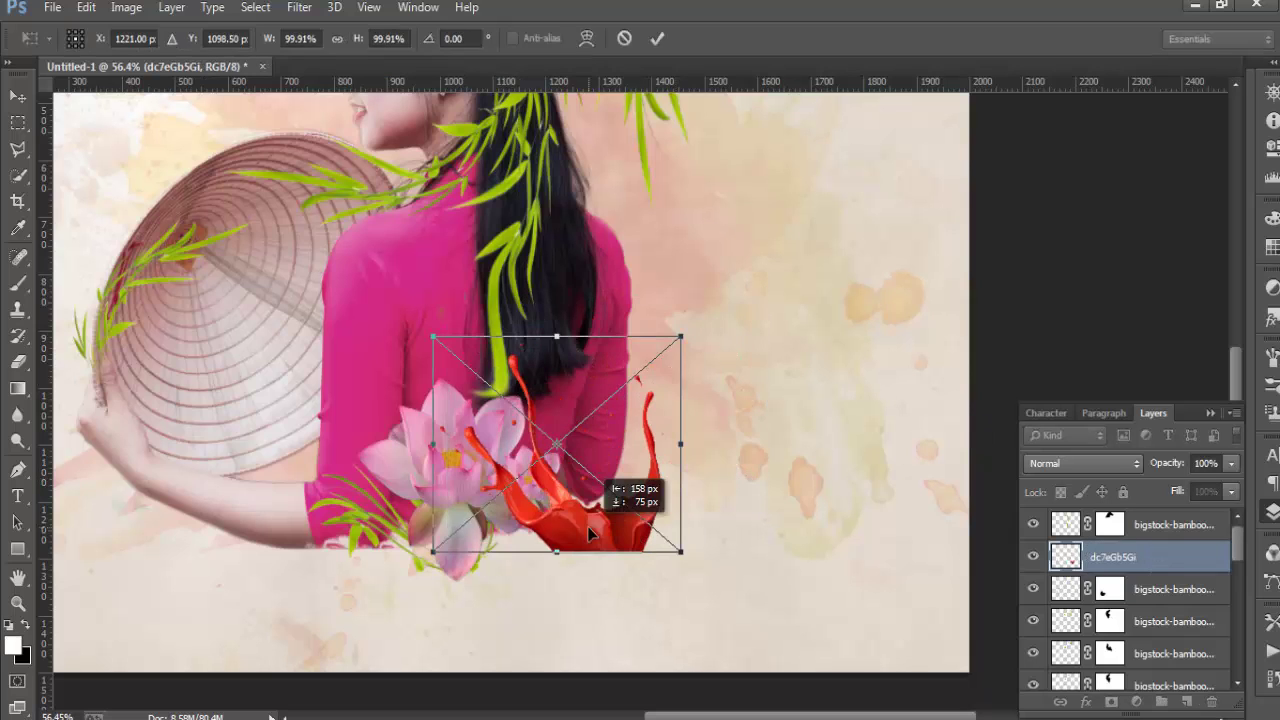
right_click(592, 531)
left_click(678, 415)
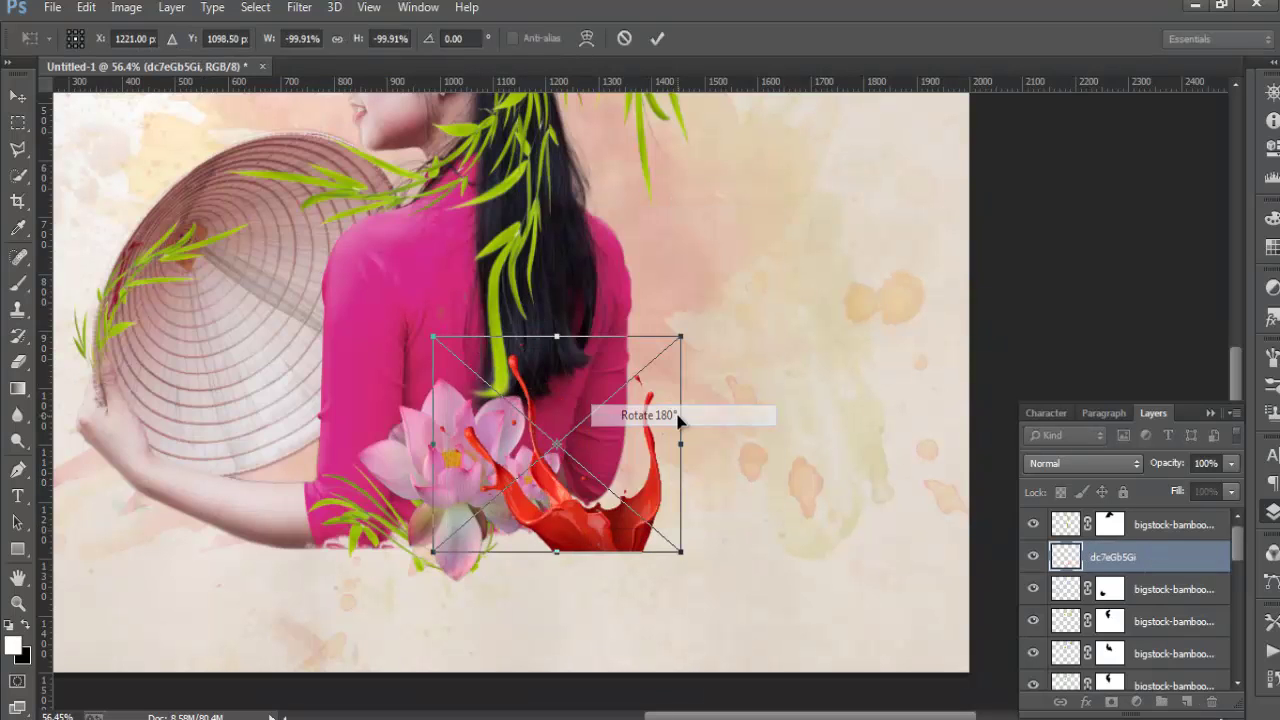
mouse_move(563, 381)
left_mouse_down()
mouse_move(545, 568)
mouse_move(524, 510)
left_mouse_up()
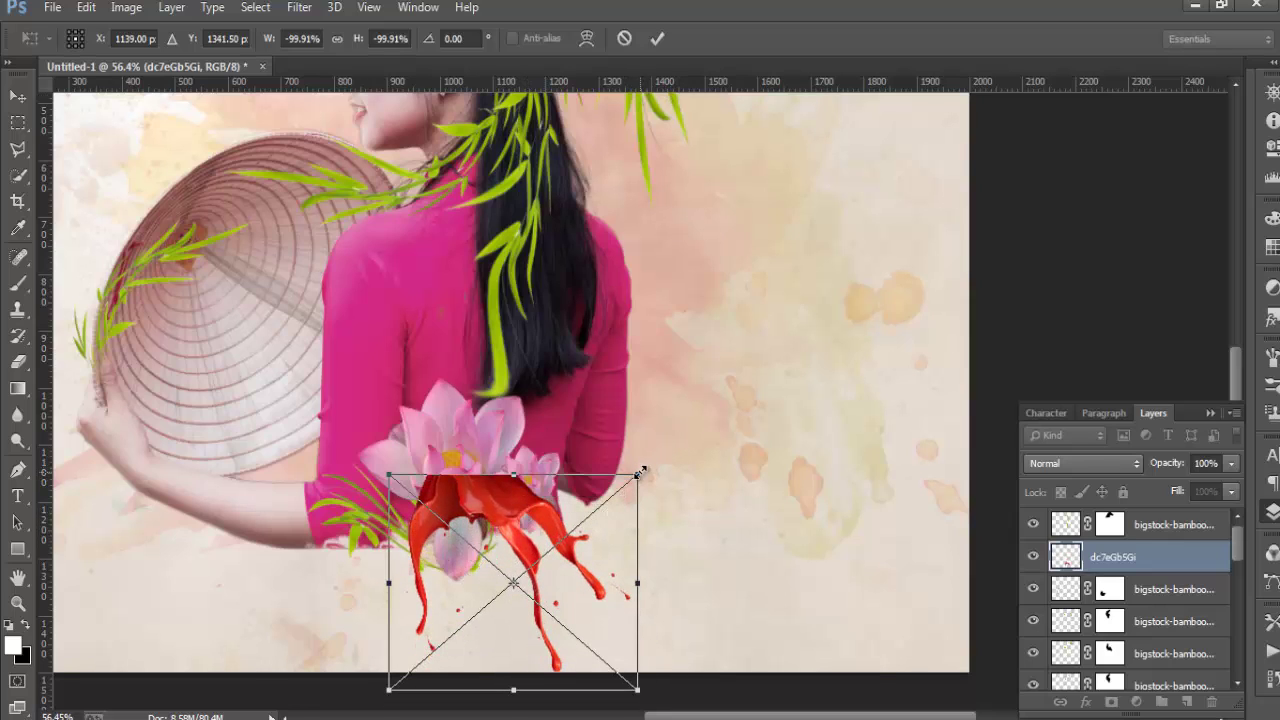
mouse_move(642, 470)
left_mouse_down()
mouse_move(609, 520)
mouse_move(679, 484)
left_mouse_up()
mouse_move(503, 483)
left_mouse_down()
mouse_move(483, 455)
mouse_move(498, 514)
left_mouse_up()
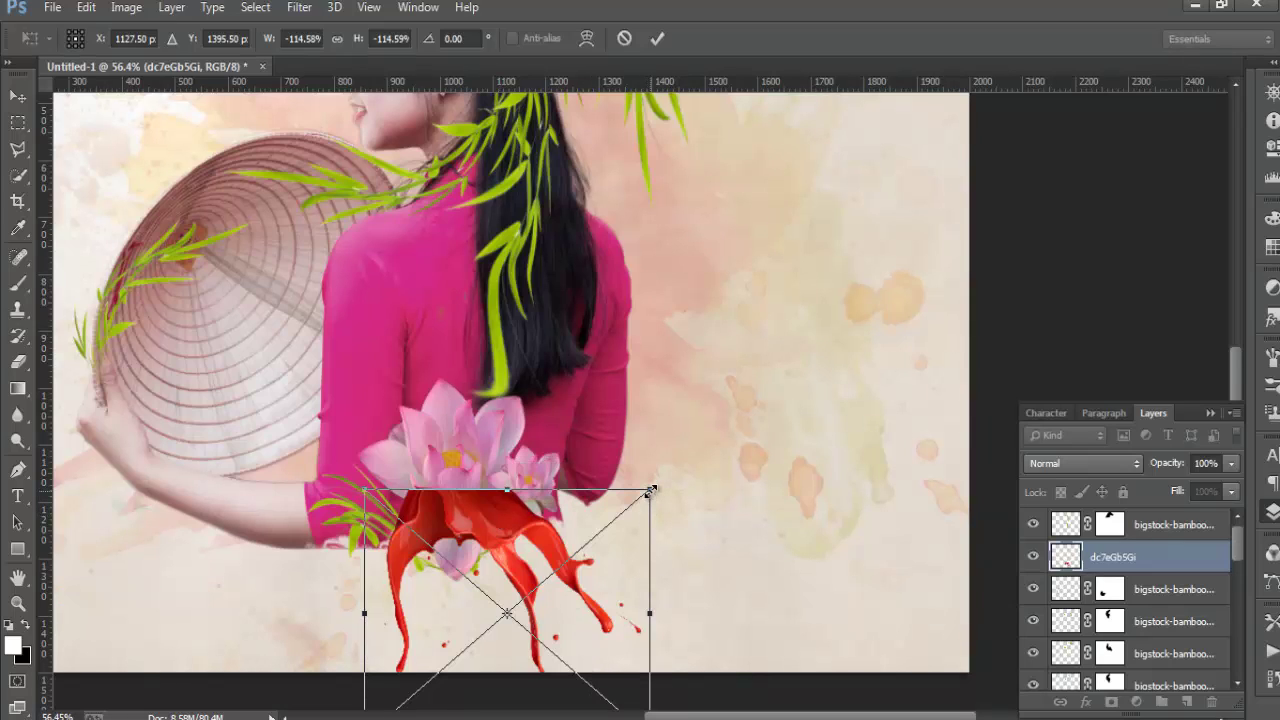
left_click_drag(650, 491, 626, 549)
left_click_drag(543, 540, 505, 521)
left_click(658, 40)
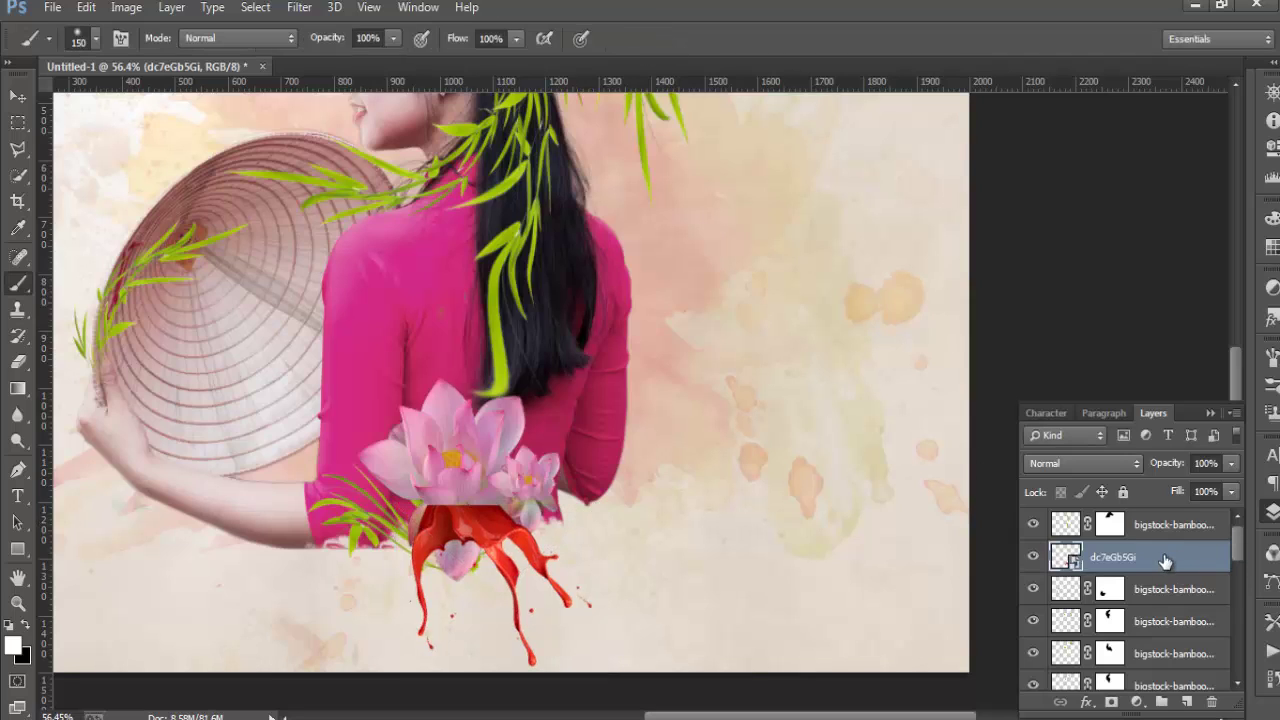
left_click_drag(1167, 560, 1168, 651)
Move the dc7eGb5Gi splash layer below the Flower and bamboo layers
scroll(1236, 545, "down", 3)
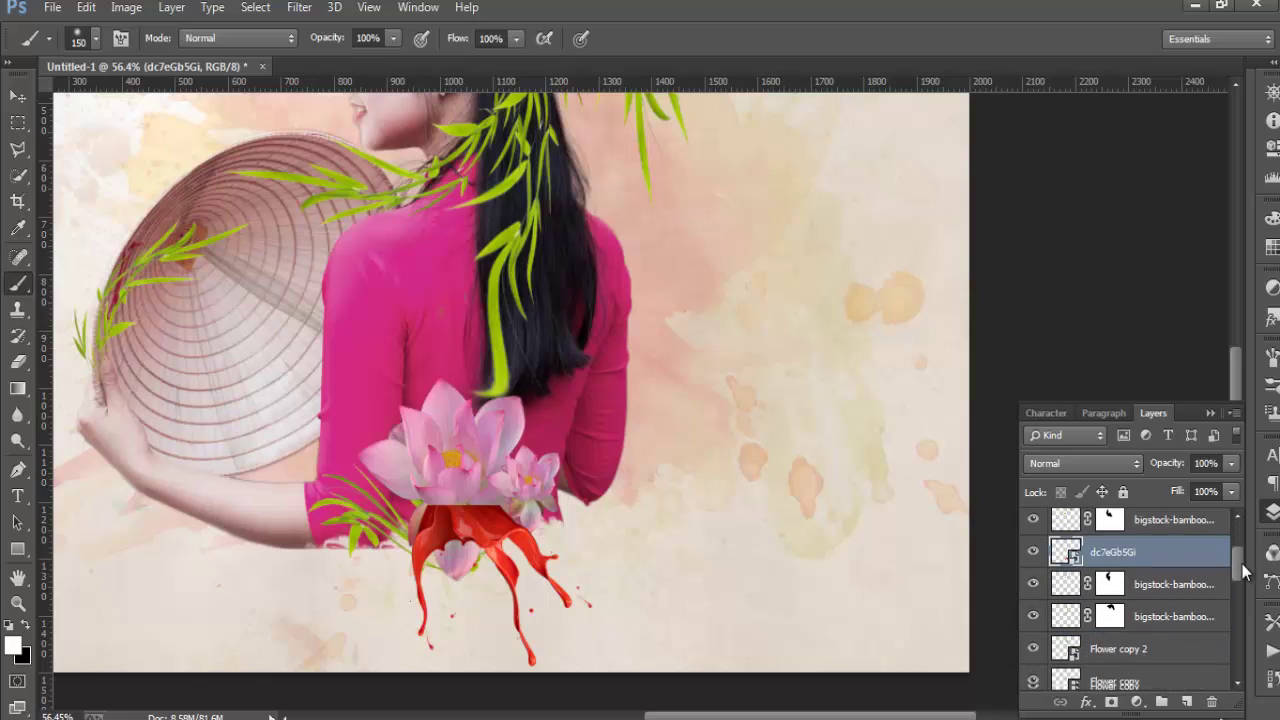
left_click_drag(1163, 548, 1145, 688)
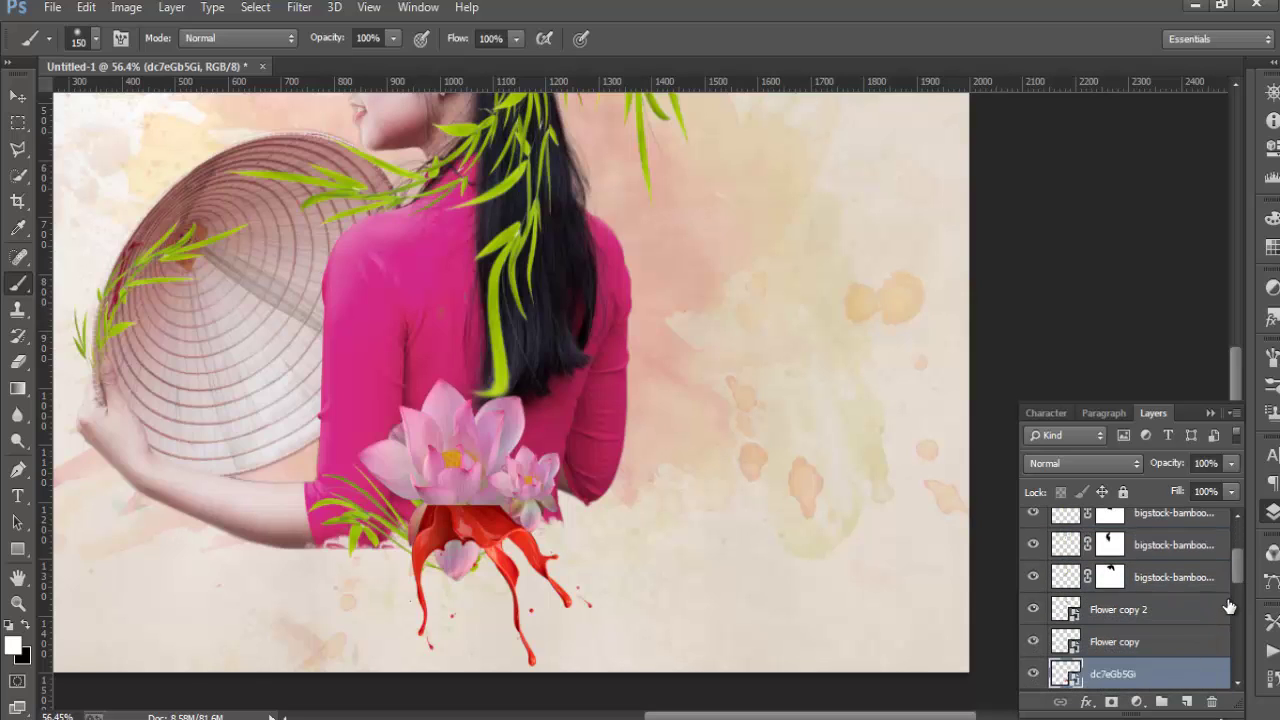
scroll(1234, 585, "down", 2)
scroll(1218, 600, "down", 2)
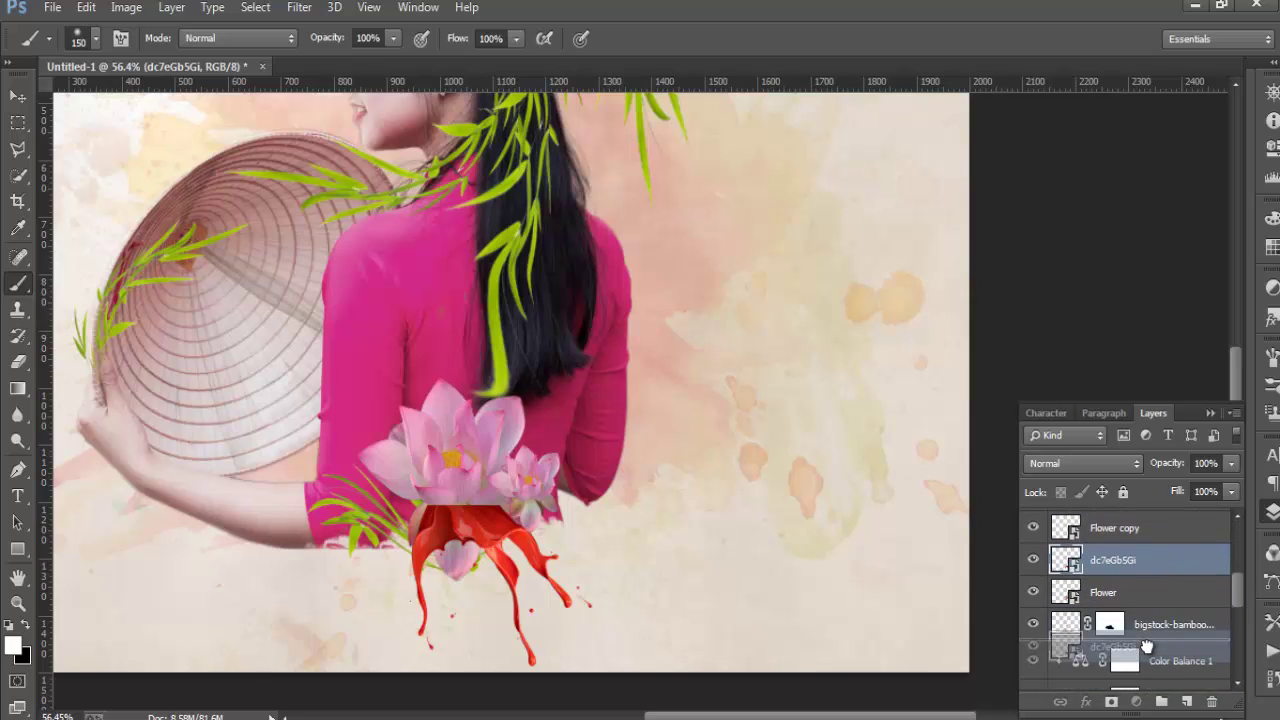
left_click_drag(1160, 565, 1148, 652)
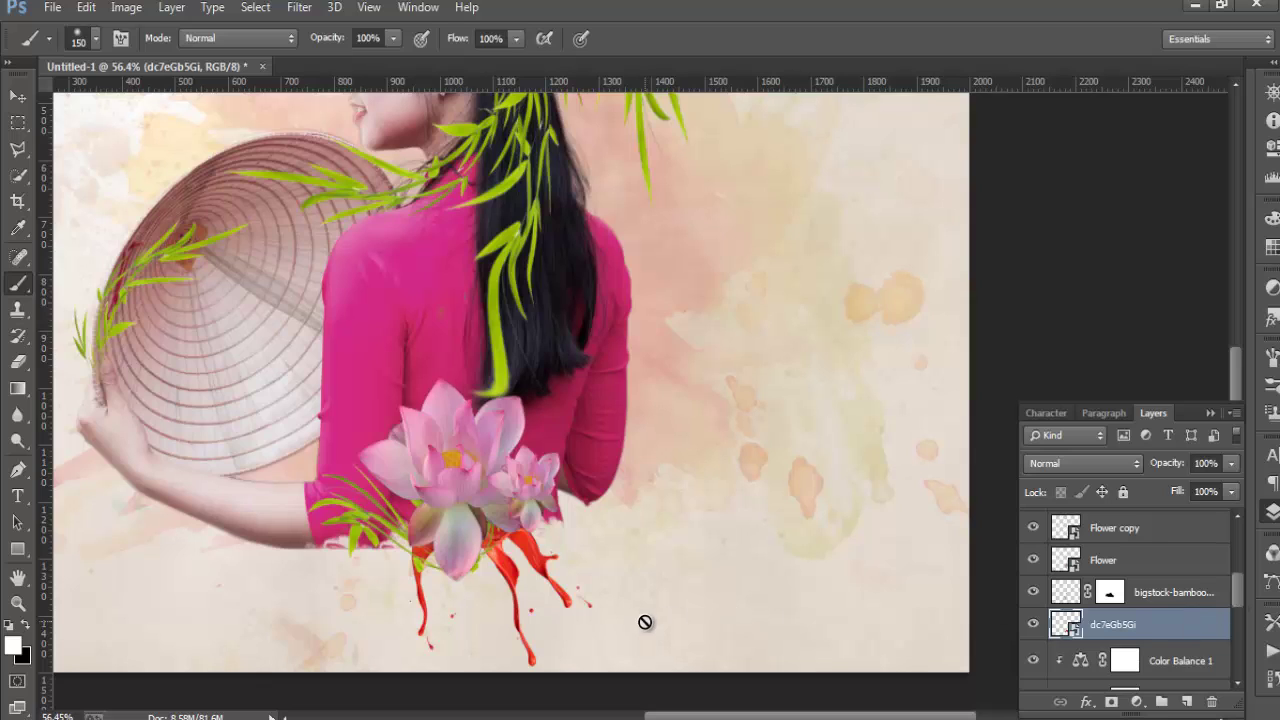
Enlarge the splash to about 102% and nudge it right so it spills beneath the lotus
key("ctrl+t")
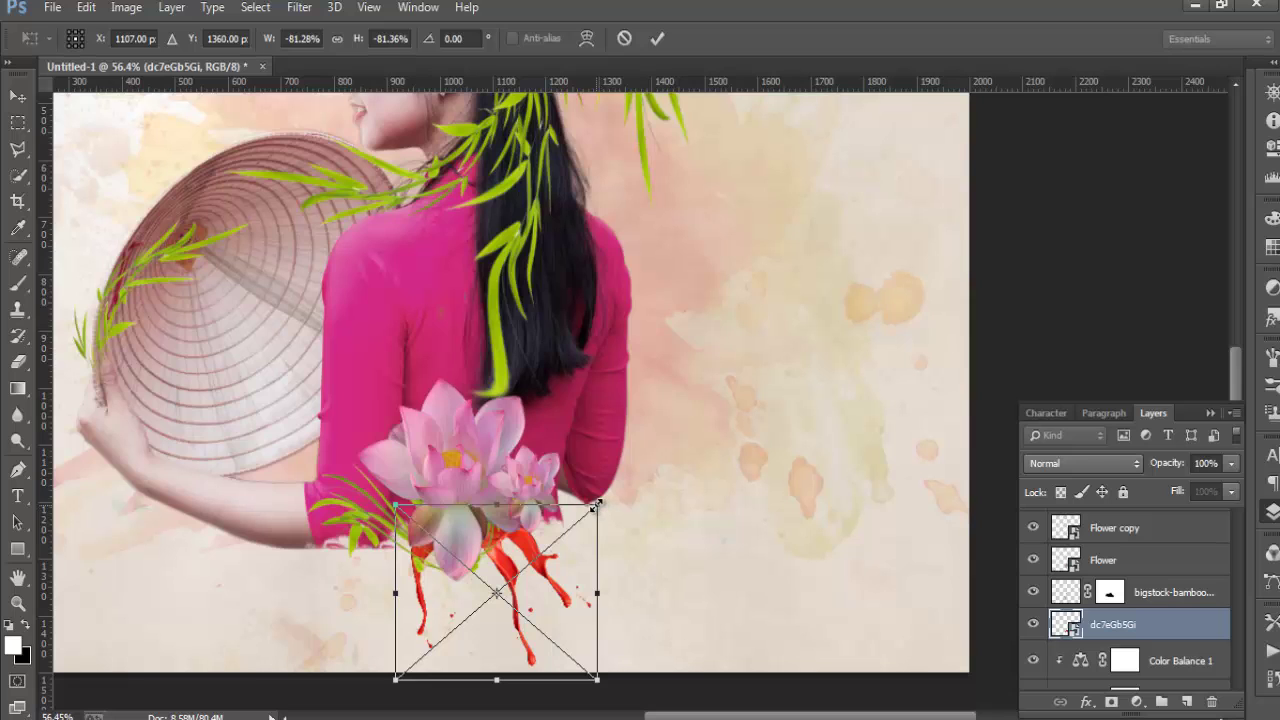
left_click_drag(595, 505, 632, 486)
left_click_drag(539, 541, 560, 553)
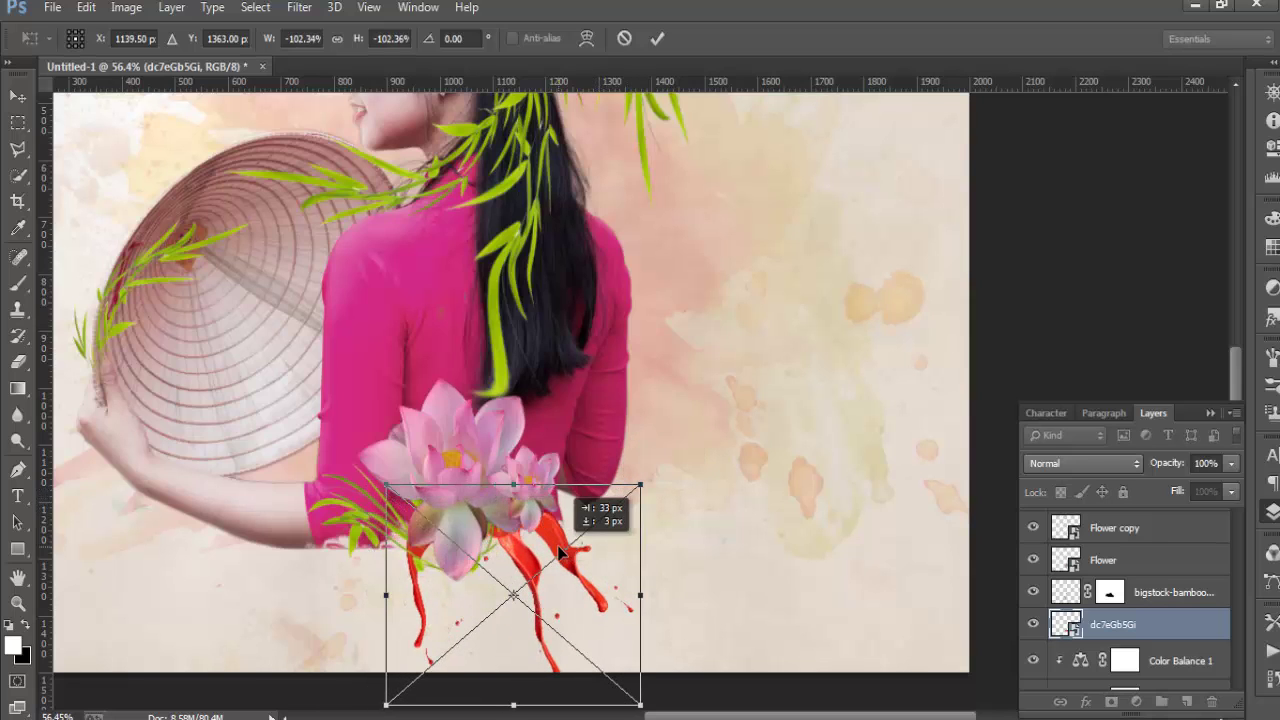
left_click(657, 39)
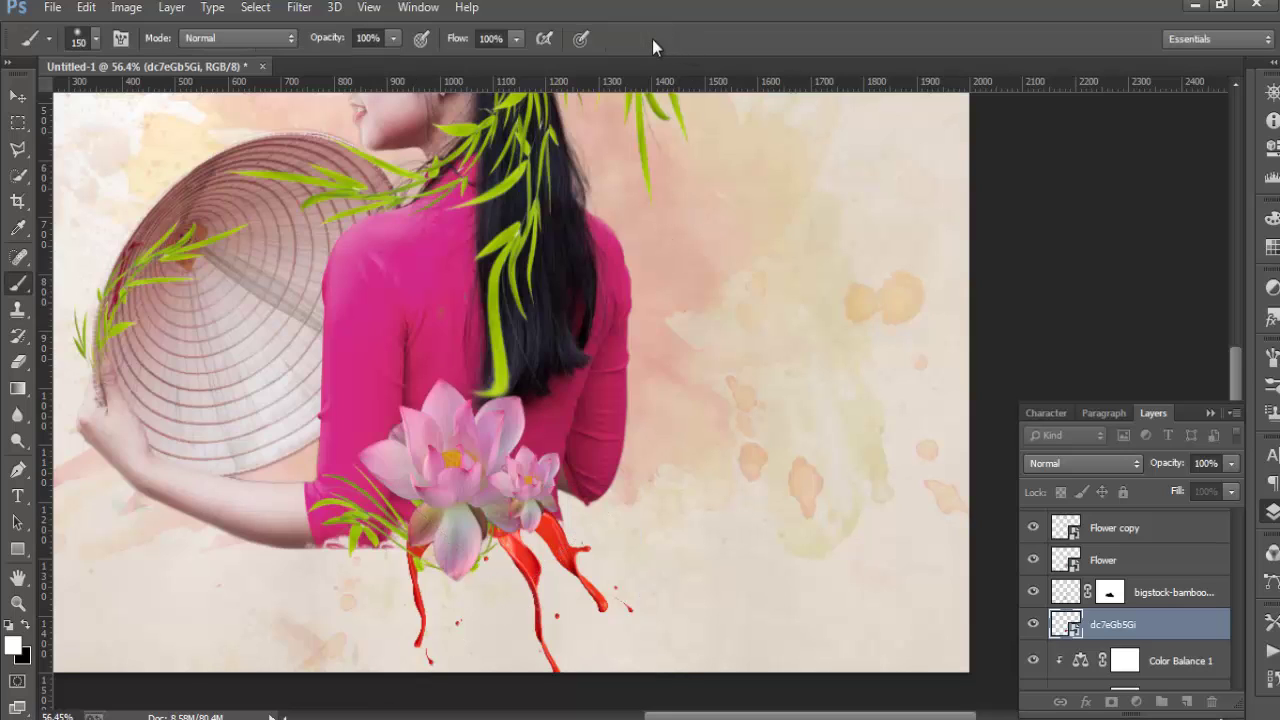
Rasterize the dc7eGb5Gi layer and apply Hue/Saturation Hue -33 to make it pink
right_click(1137, 627)
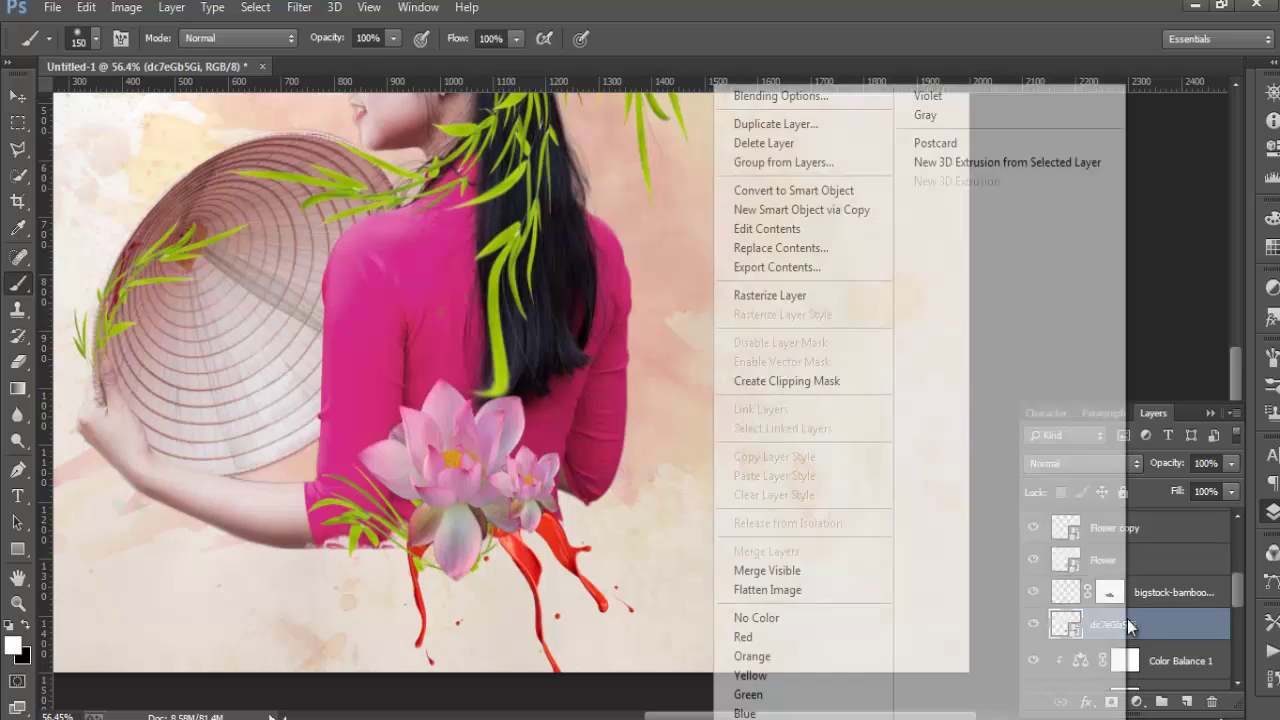
left_click(770, 295)
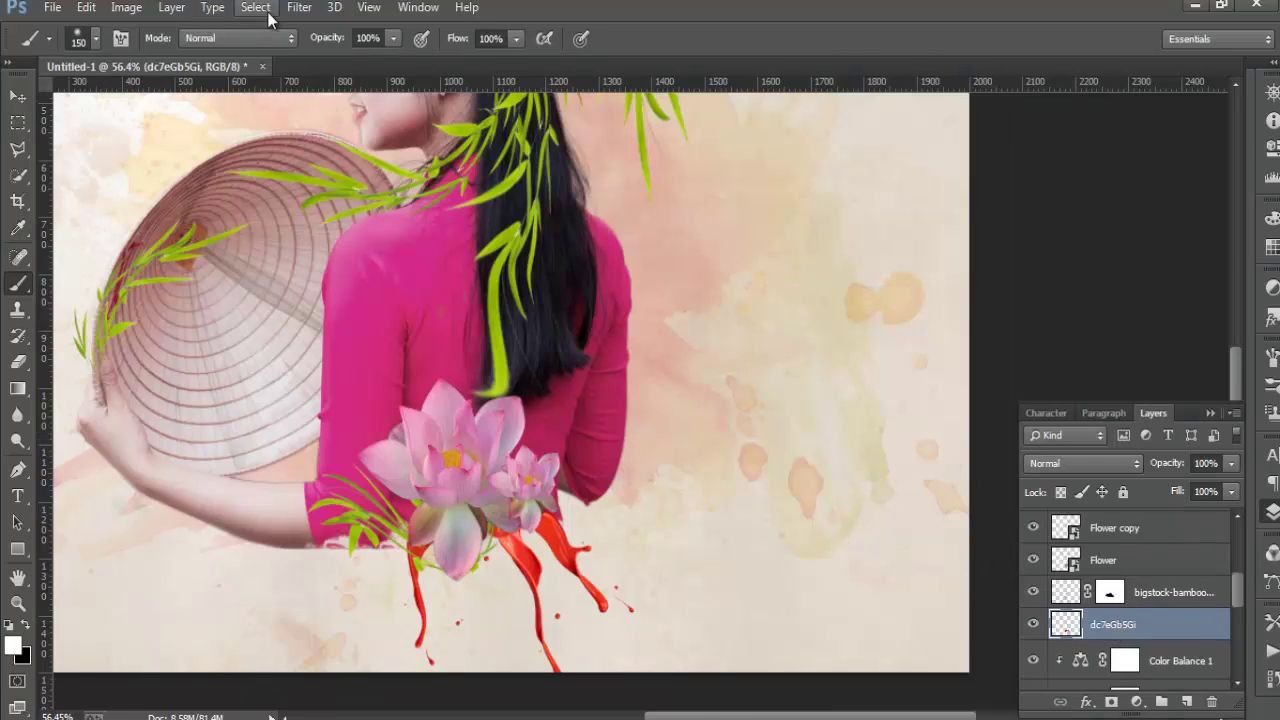
left_click(127, 7)
mouse_move(155, 58)
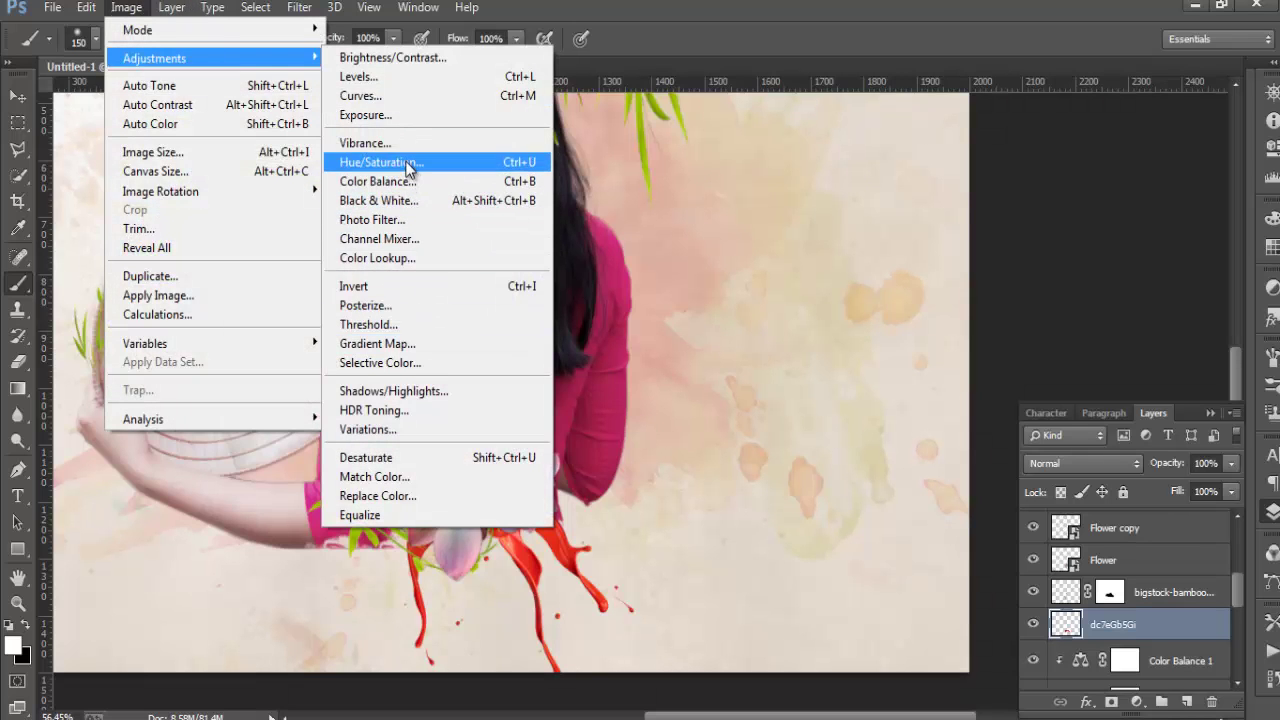
left_click(405, 162)
left_click_drag(627, 127, 959, 150)
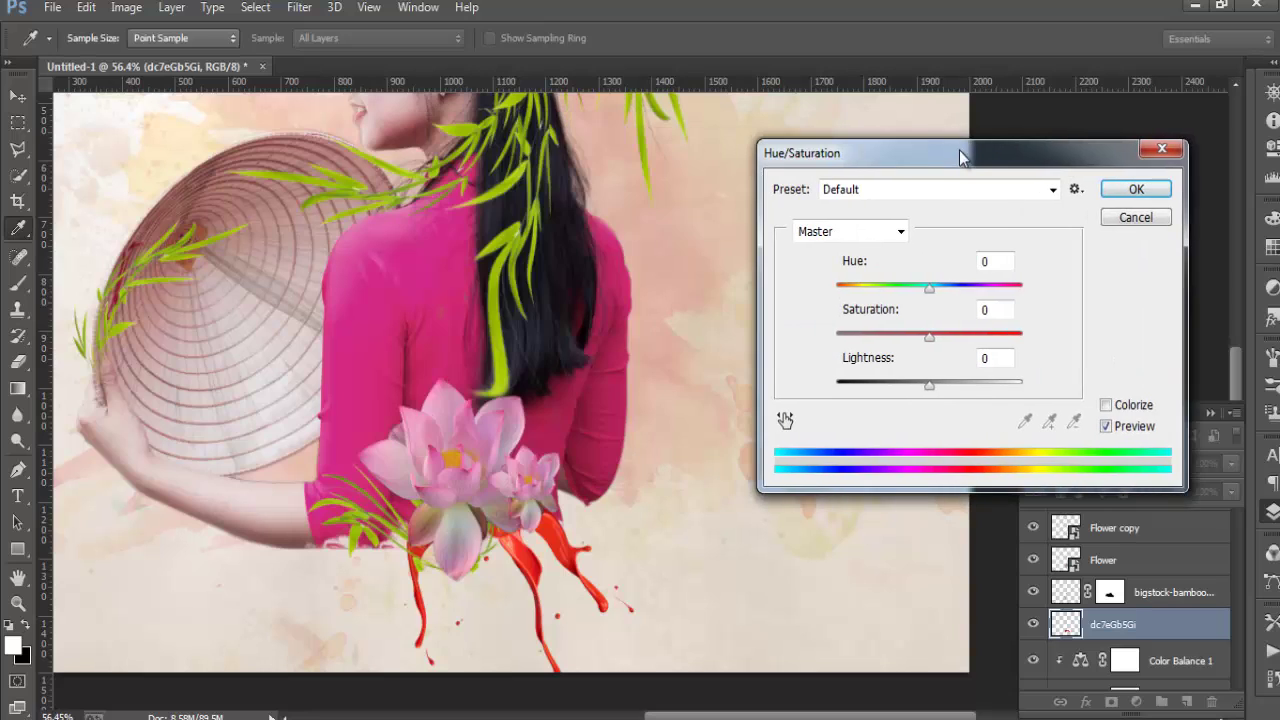
mouse_move(928, 290)
left_mouse_down()
mouse_move(921, 310)
mouse_move(823, 317)
mouse_move(898, 320)
left_mouse_up()
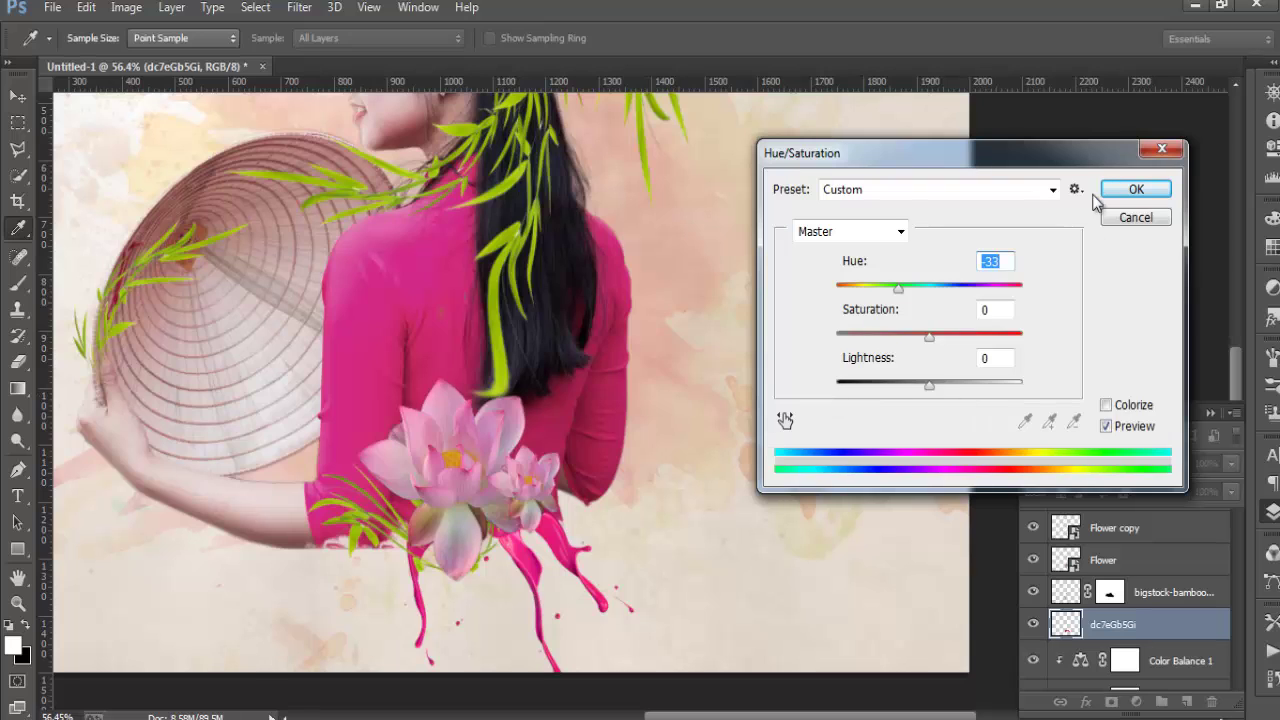
left_click(1132, 190)
key("b")
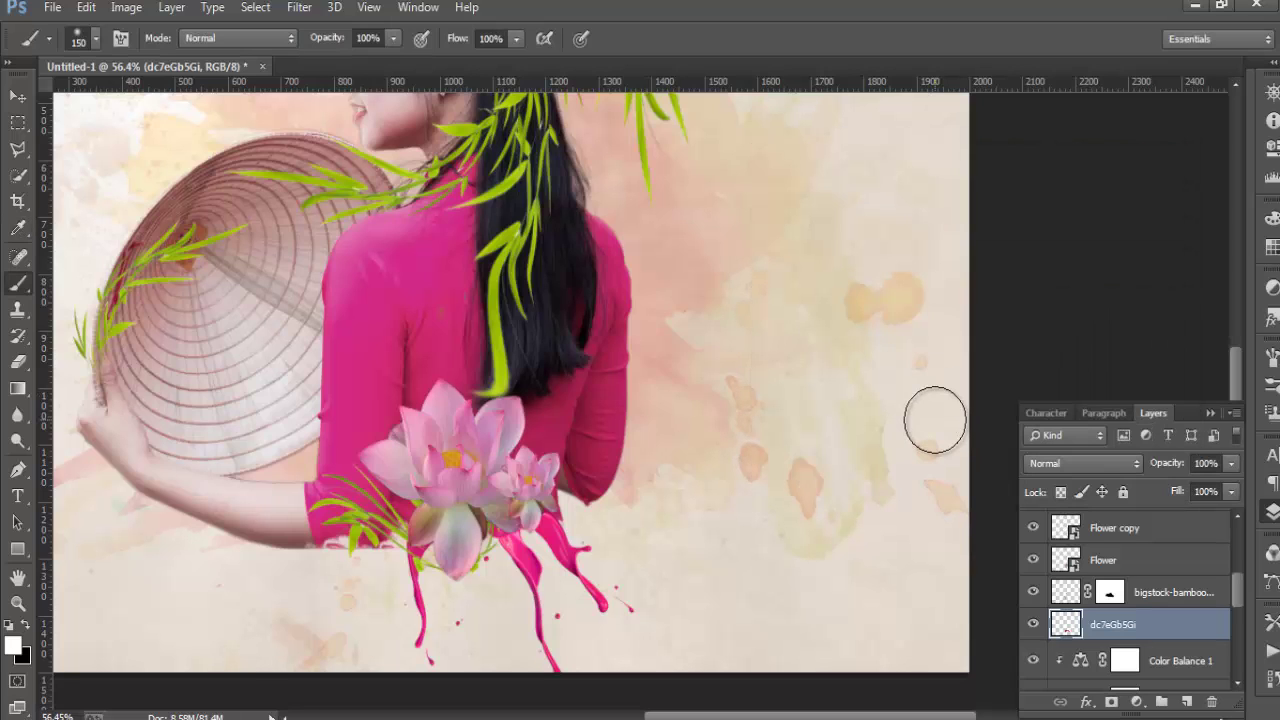
Duplicate the pink splash layer and move the copy up onto the model's shoulder
left_click(16, 95)
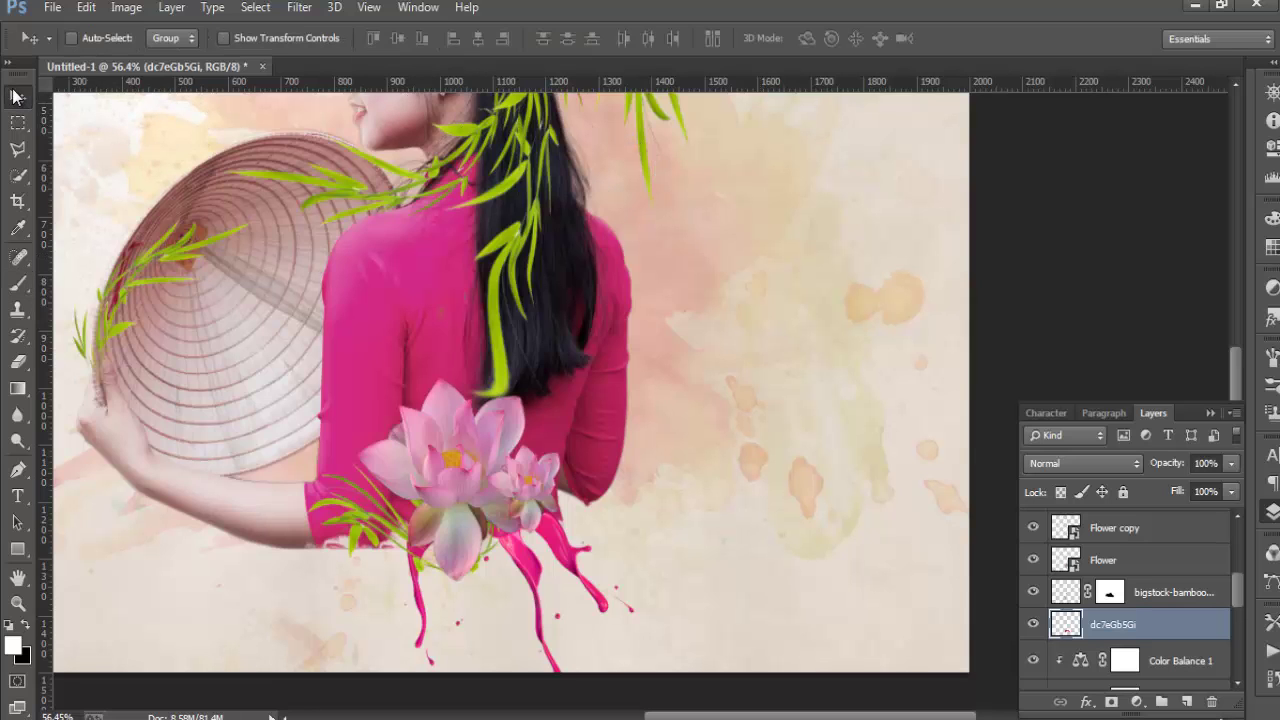
key("ctrl+minus")
key("ctrl+minus")
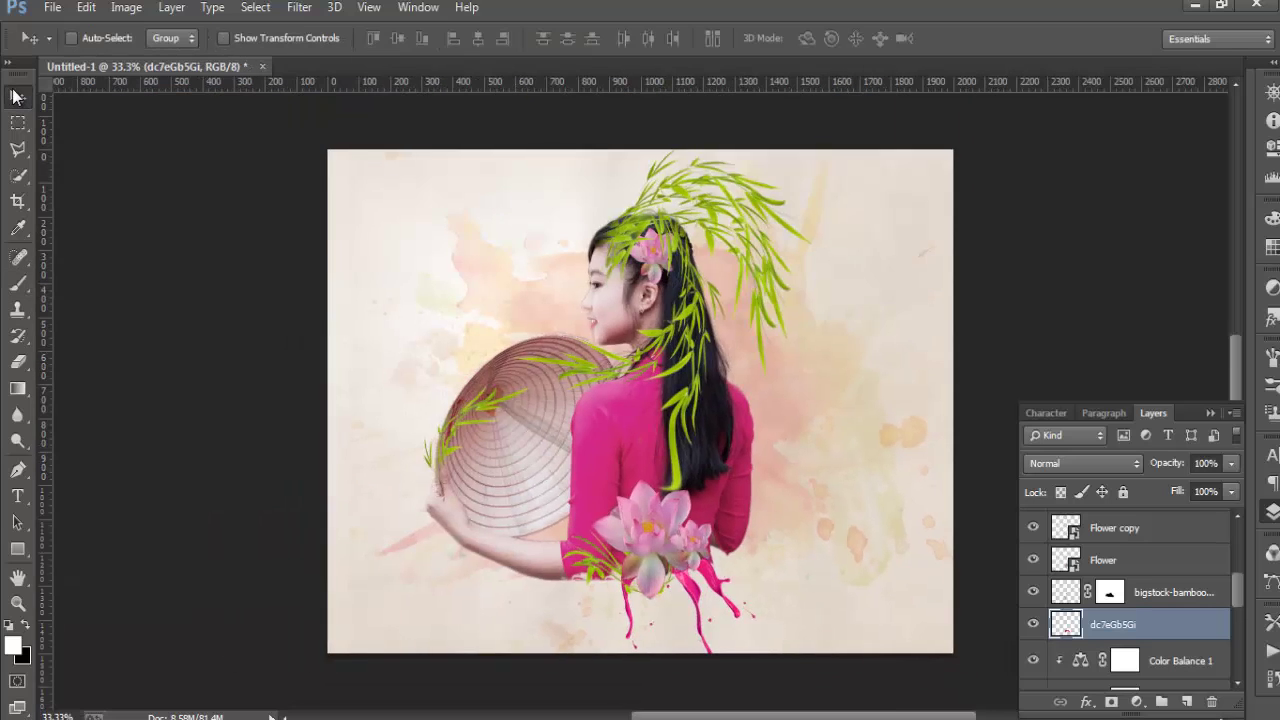
key("ctrl+j")
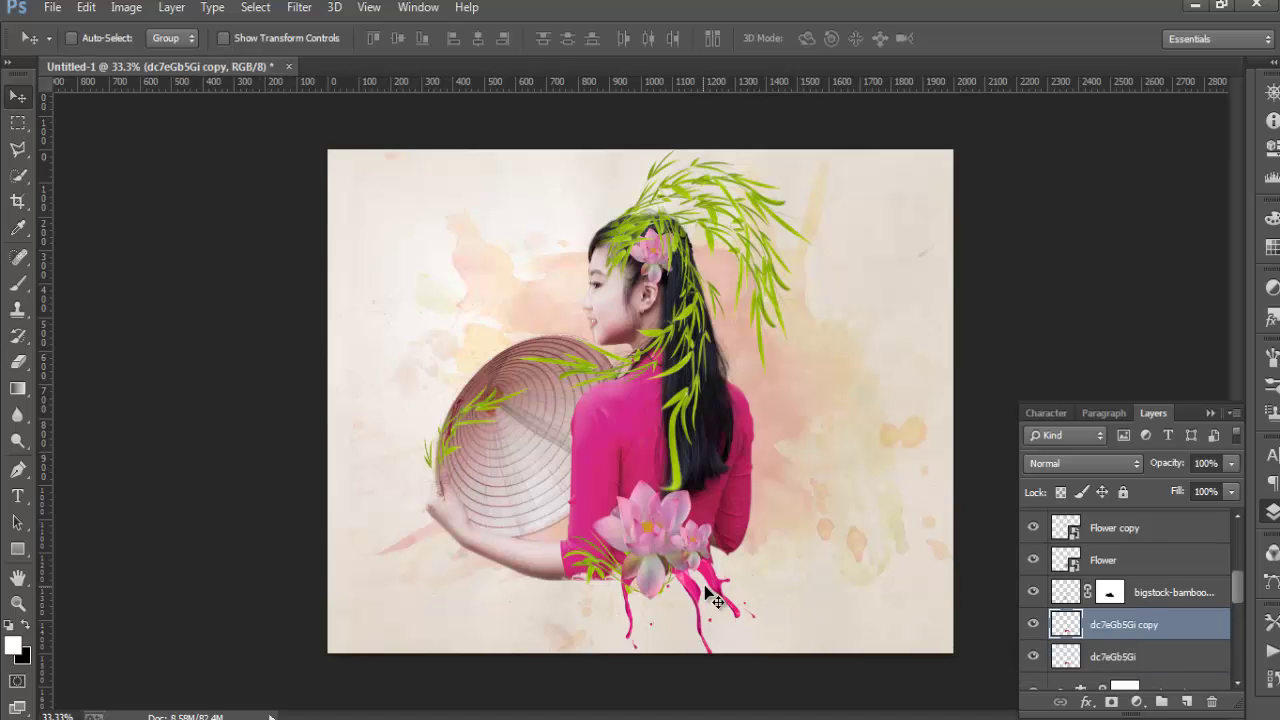
left_click_drag(706, 594, 776, 430)
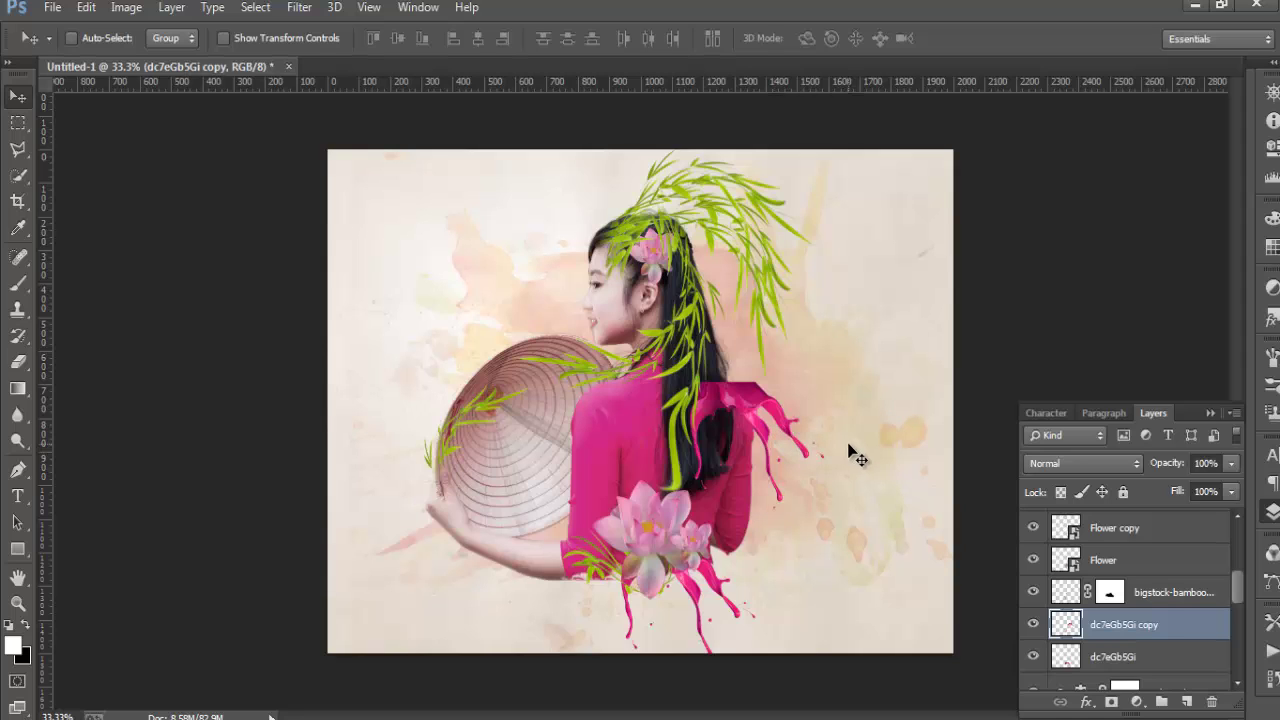
Flip the splash copy vertically and rotate it to burst outward from the shoulder
key("ctrl+t")
right_click(777, 474)
left_click(812, 360)
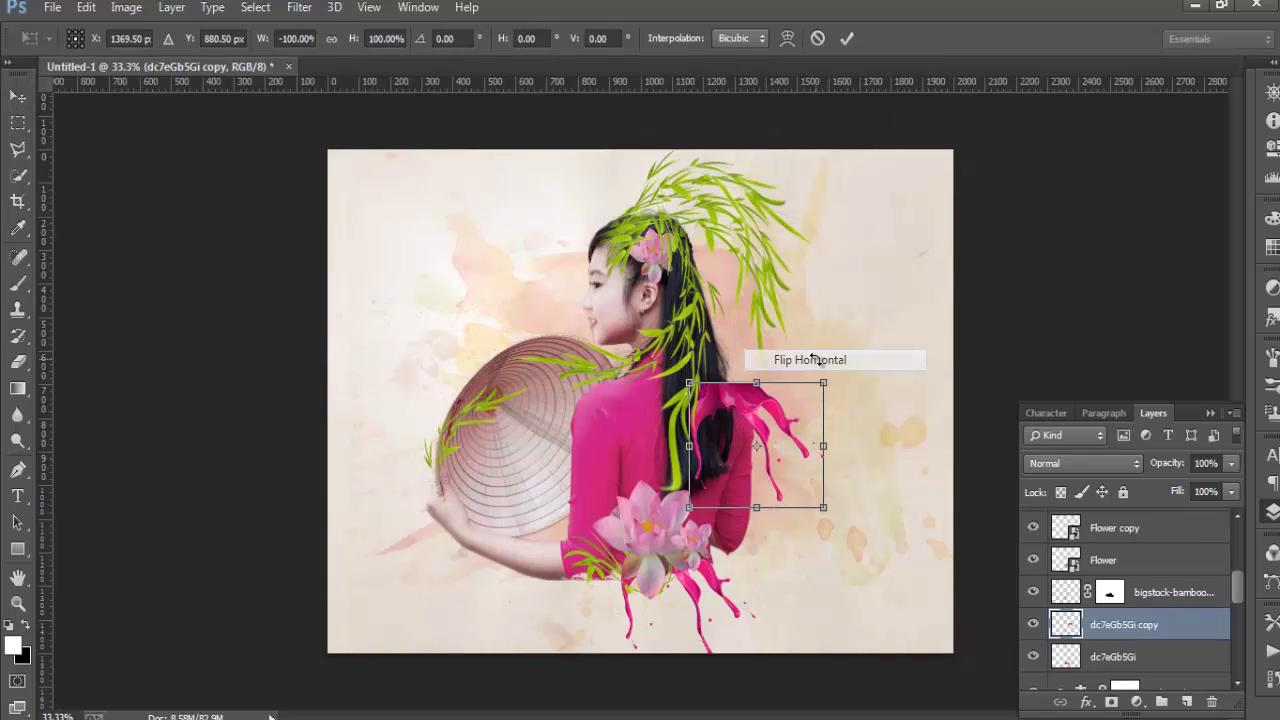
left_click_drag(789, 410, 758, 407)
right_click(758, 407)
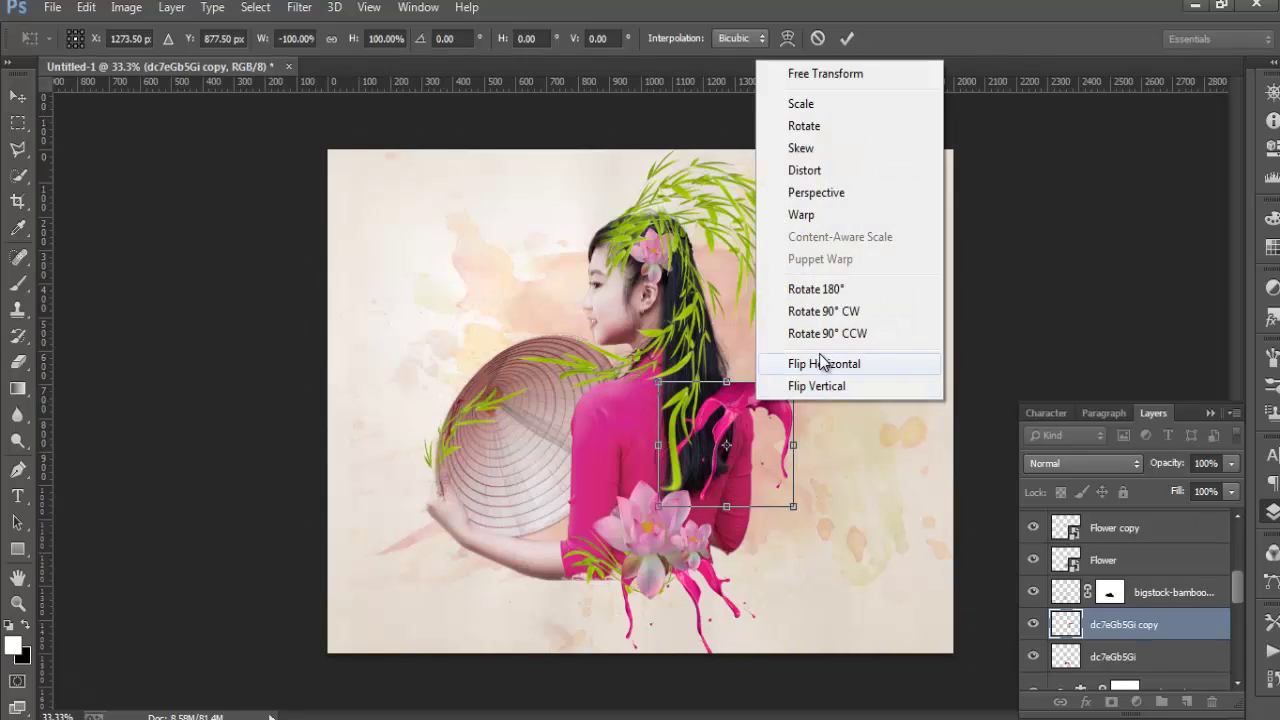
left_click(820, 364)
right_click(731, 412)
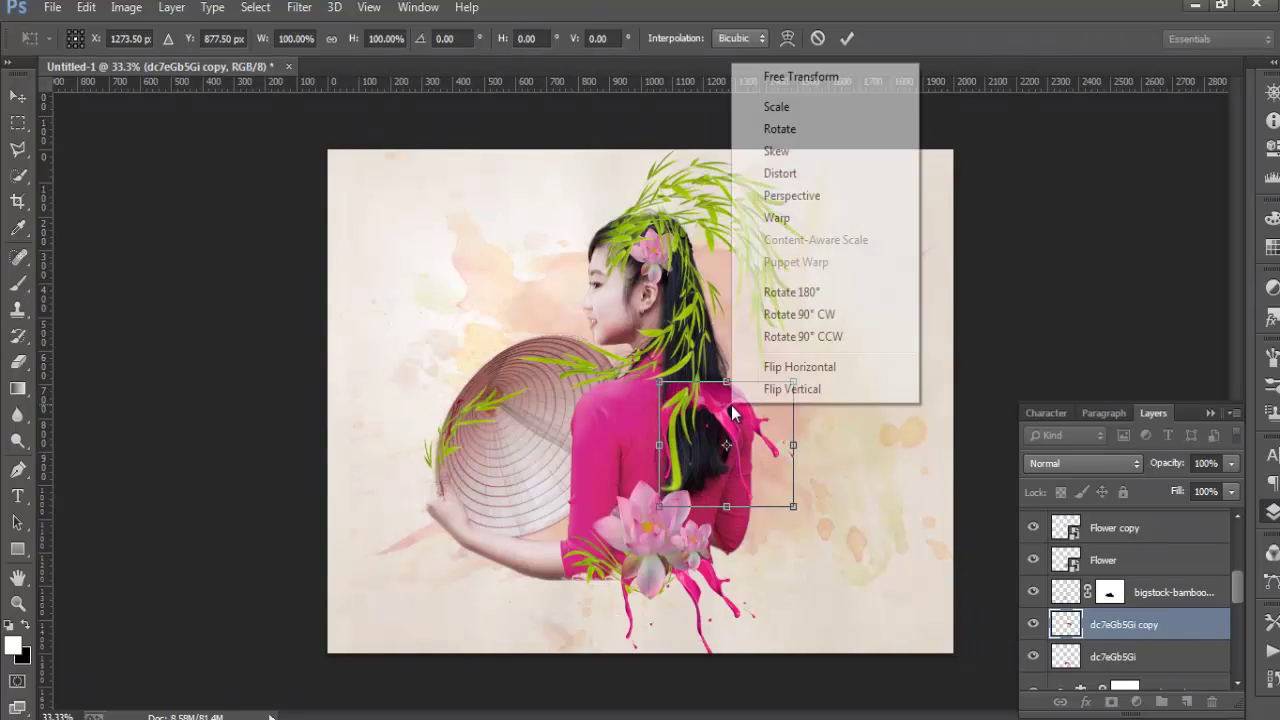
left_click(800, 389)
mouse_move(740, 450)
left_mouse_down()
mouse_move(752, 408)
mouse_move(740, 412)
mouse_move(763, 395)
left_mouse_up()
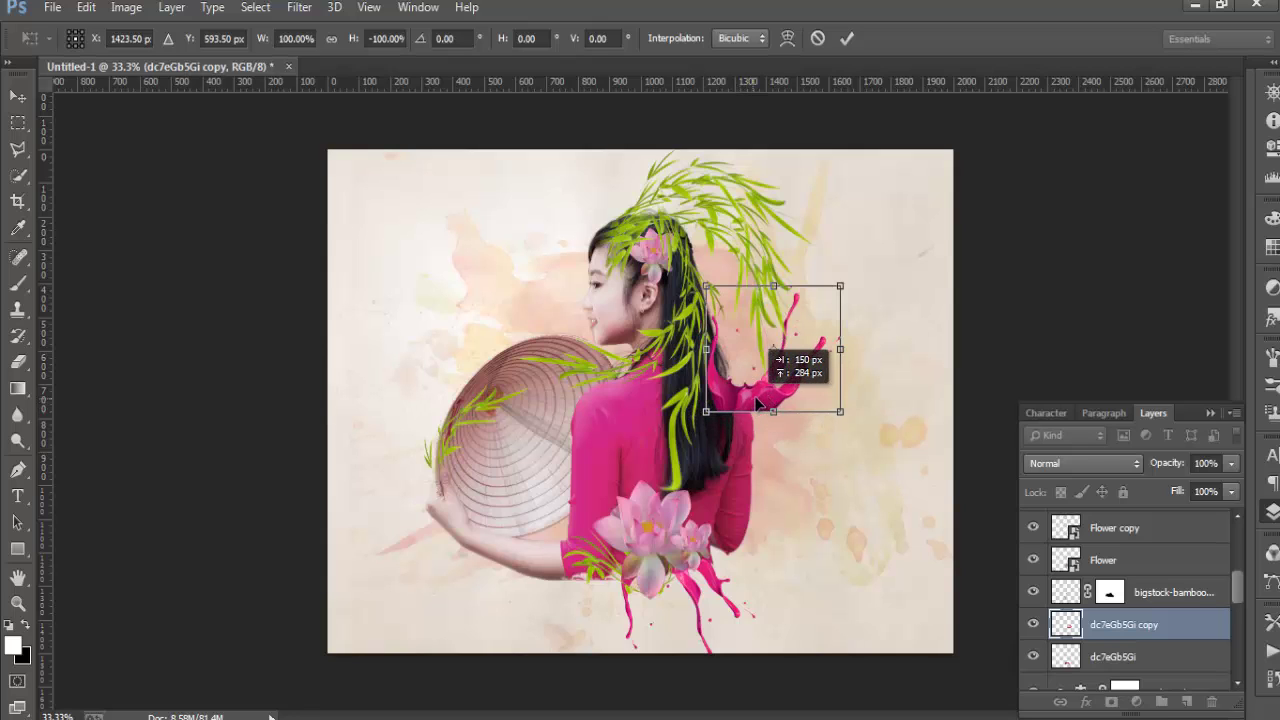
left_click_drag(886, 277, 909, 341)
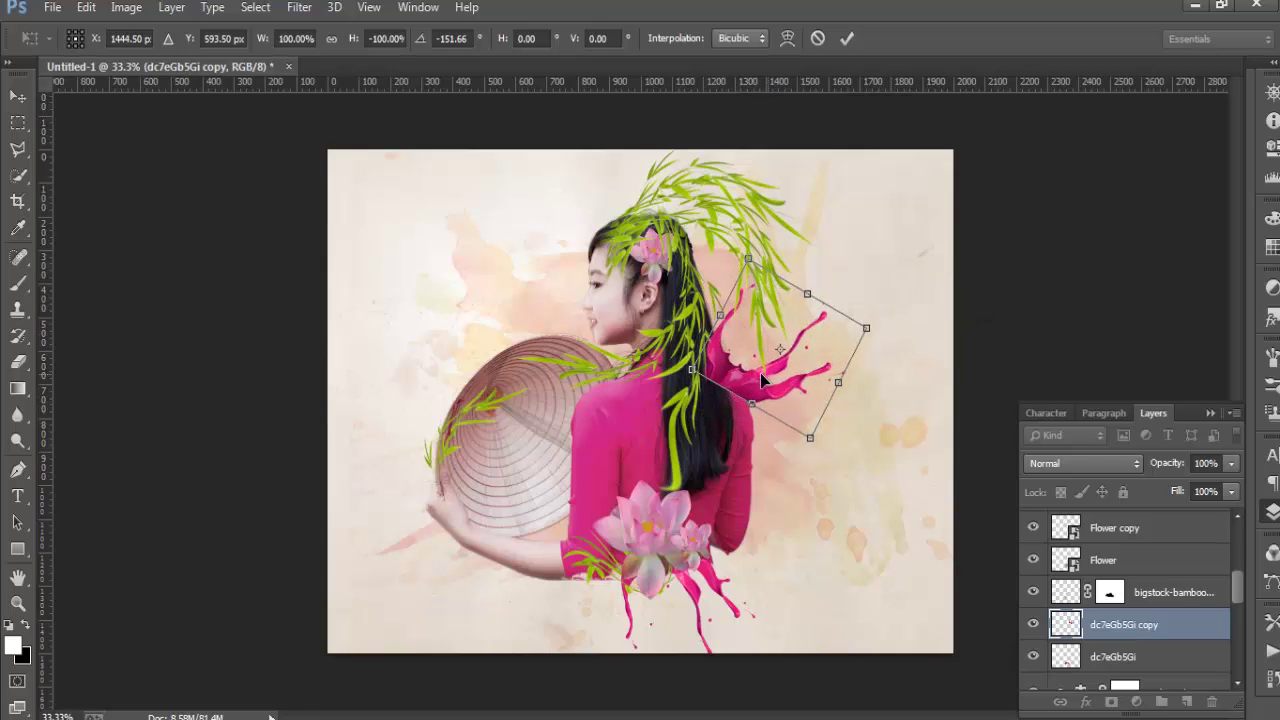
left_click_drag(760, 373, 752, 401)
left_click(847, 38)
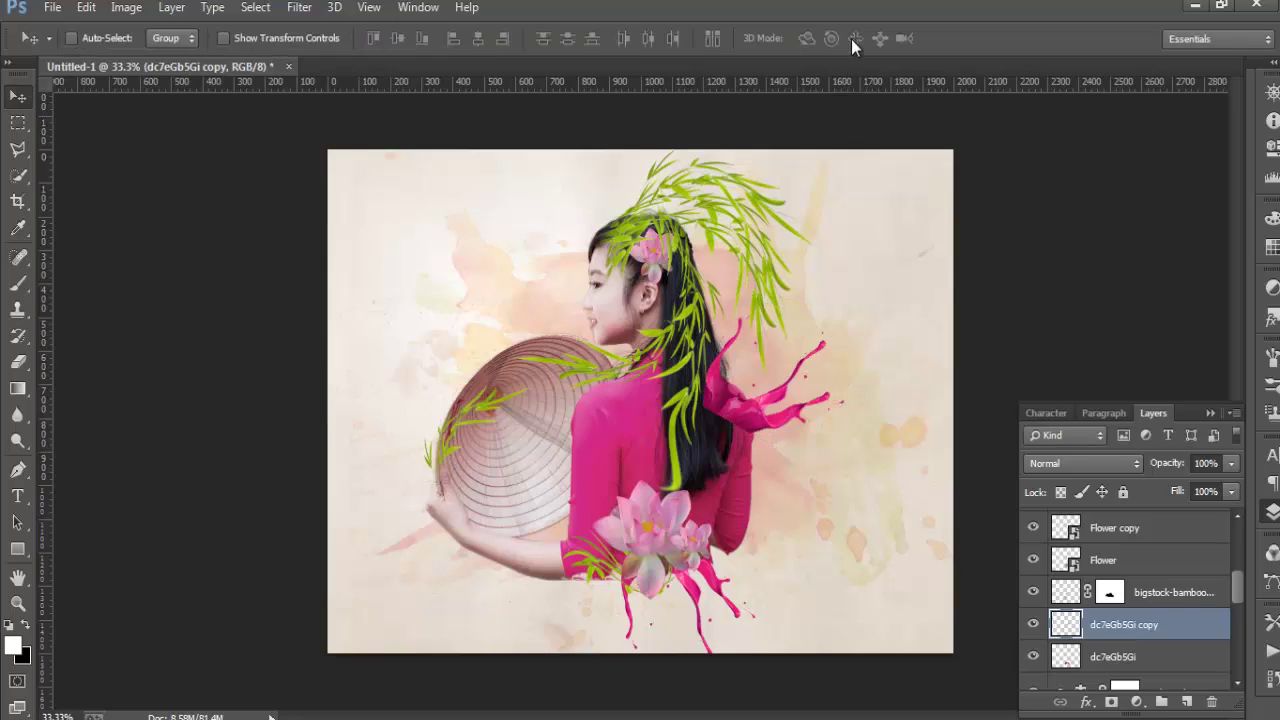
Move the dc7eGb5Gi copy layer beneath the Model layer and nudge it up and right
scroll(1233, 590, "down", 2)
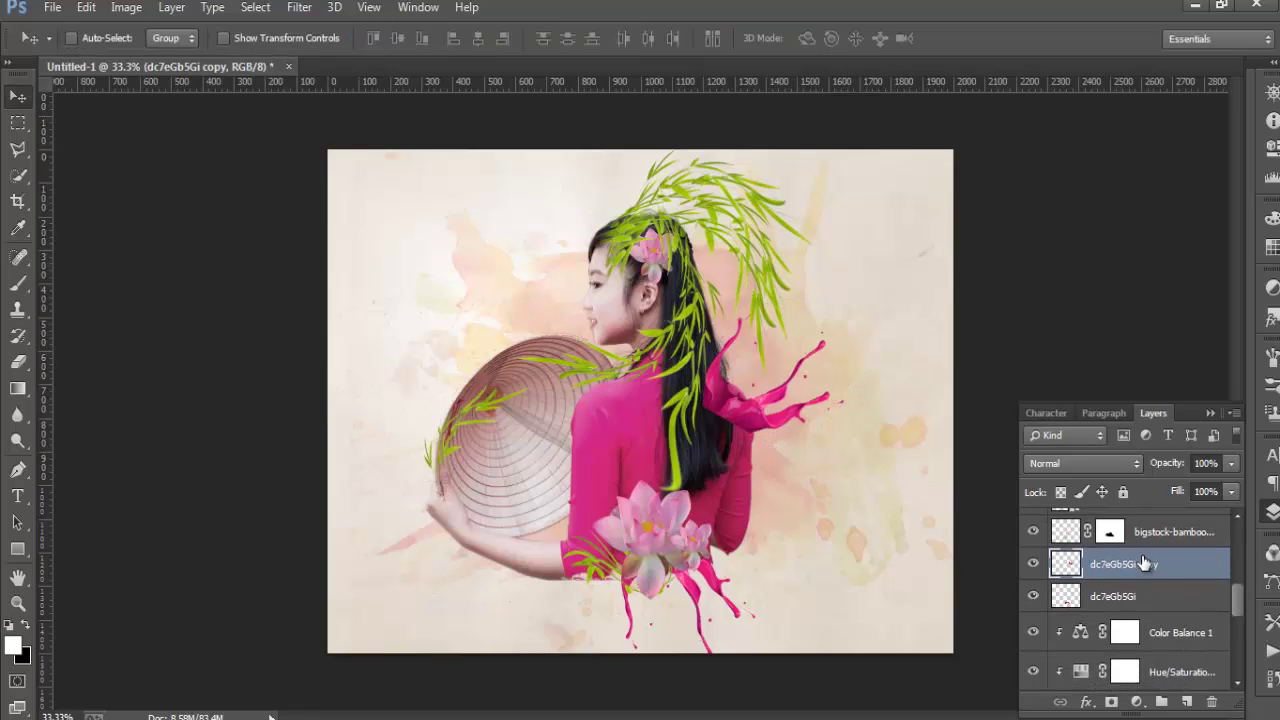
left_click_drag(1154, 568, 1195, 625)
scroll(1233, 613, "down", 2)
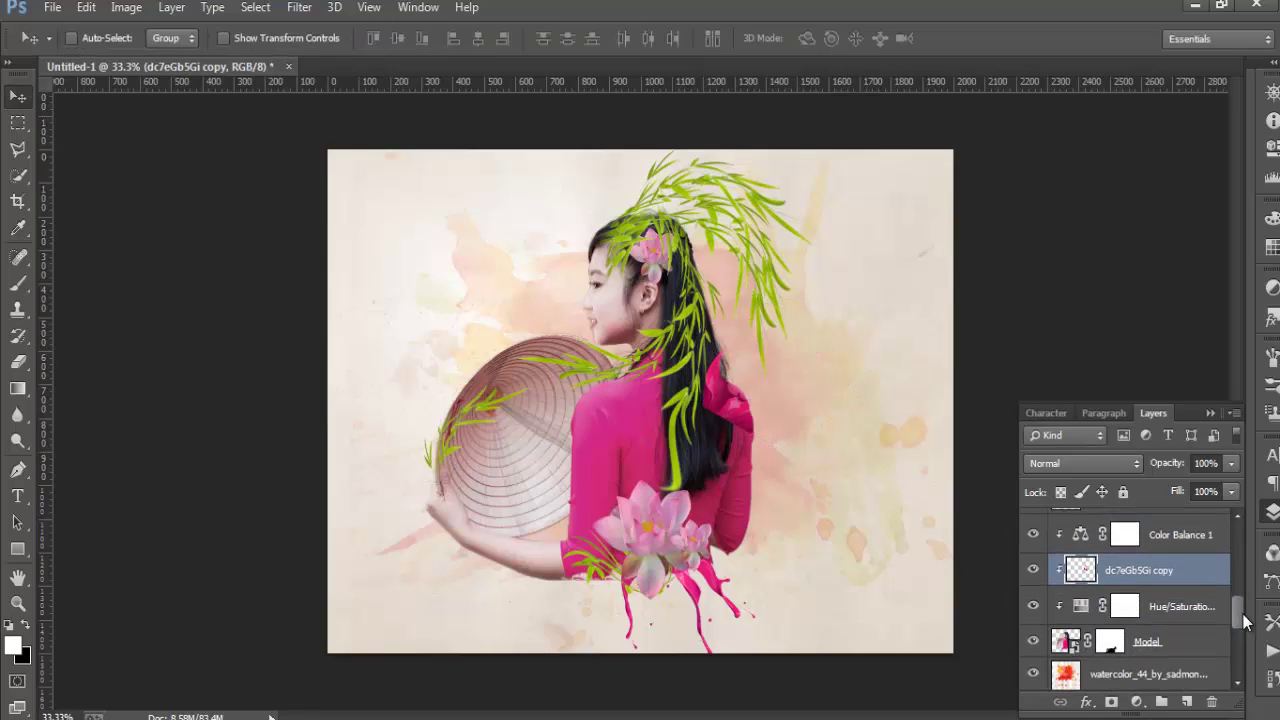
left_click_drag(1187, 560, 1182, 651)
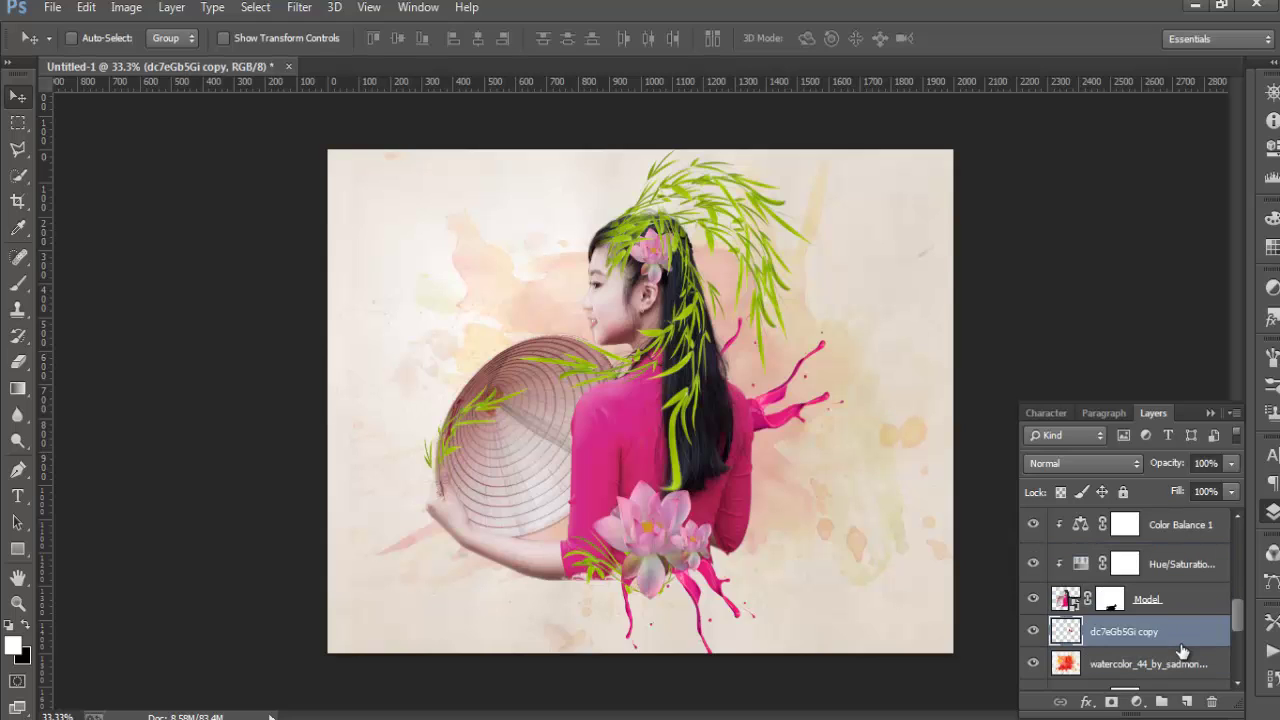
mouse_move(784, 428)
left_mouse_down()
mouse_move(785, 414)
mouse_move(838, 418)
left_mouse_up()
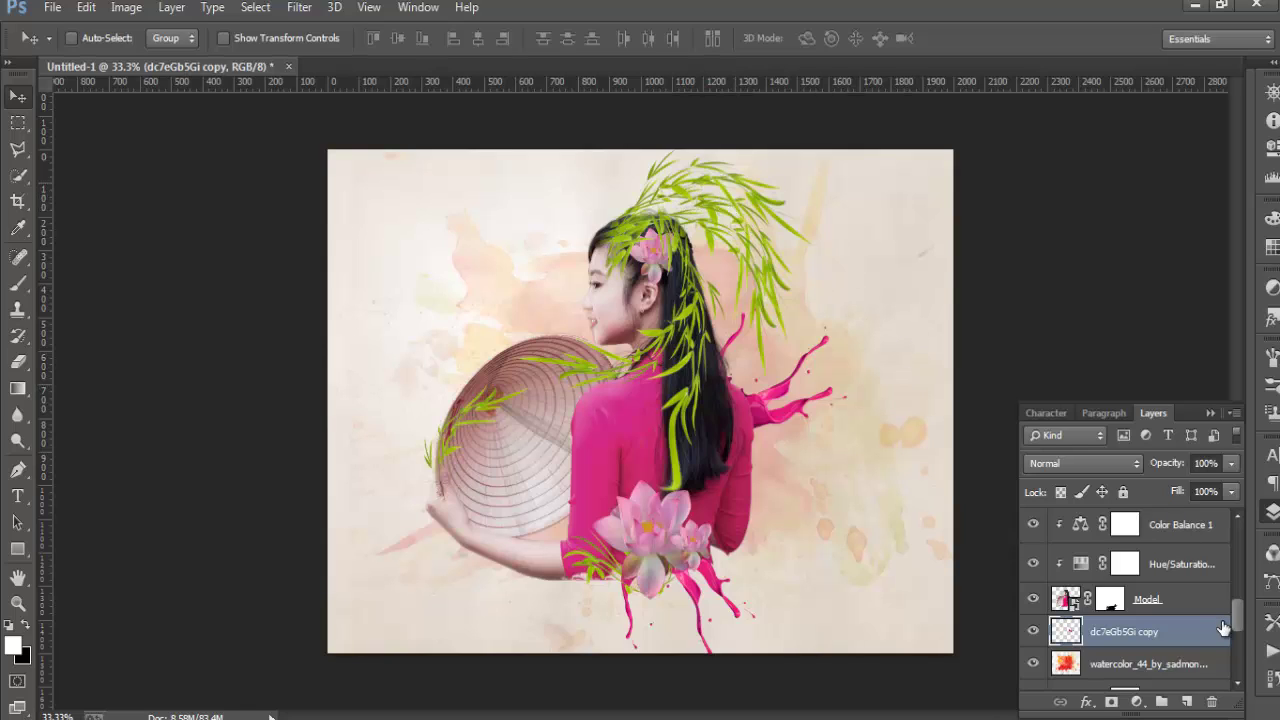
Place splatter image 03 from Downloads > splatters vector > all png as an embedded layer
left_click(52, 7)
left_click(115, 300)
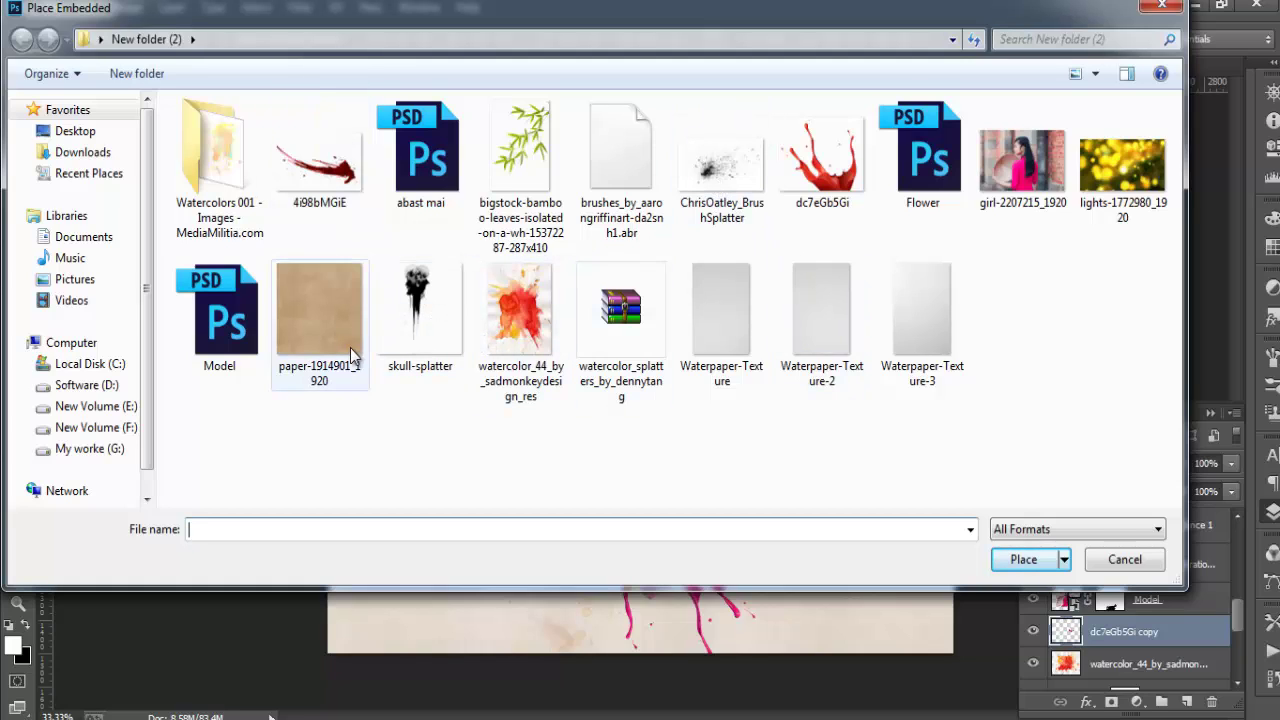
mouse_move(215, 160)
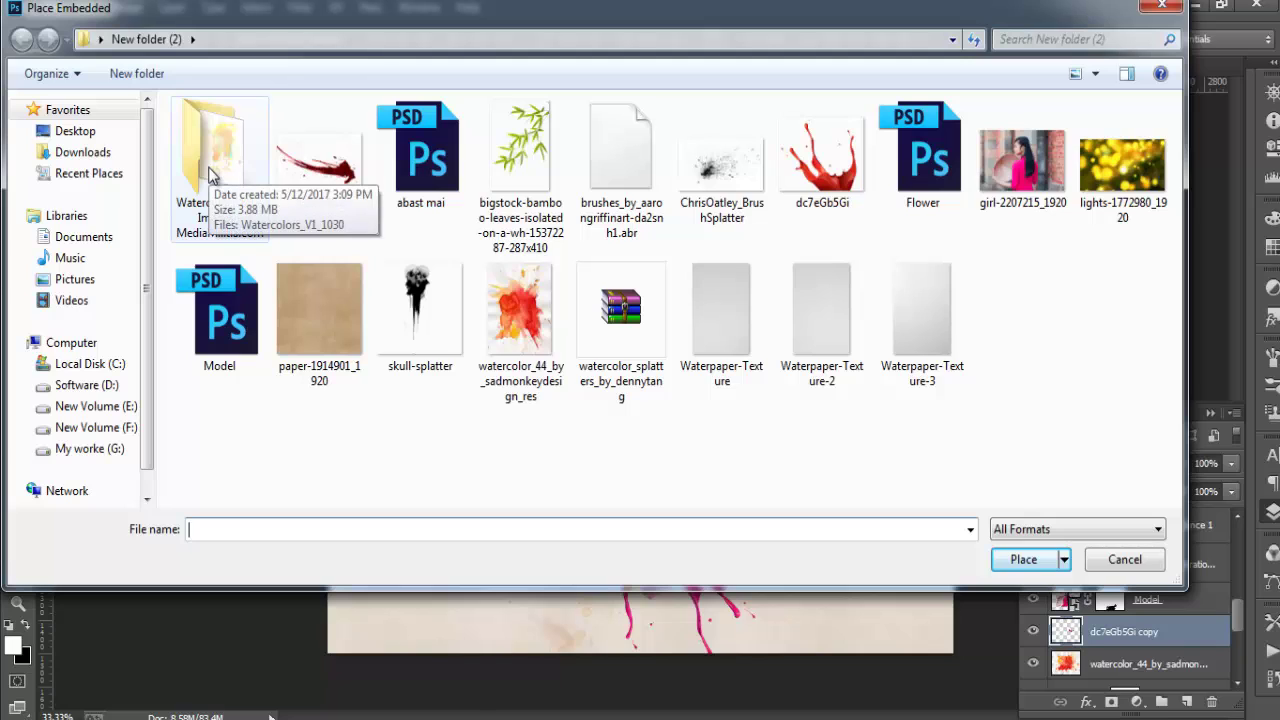
left_click(210, 174)
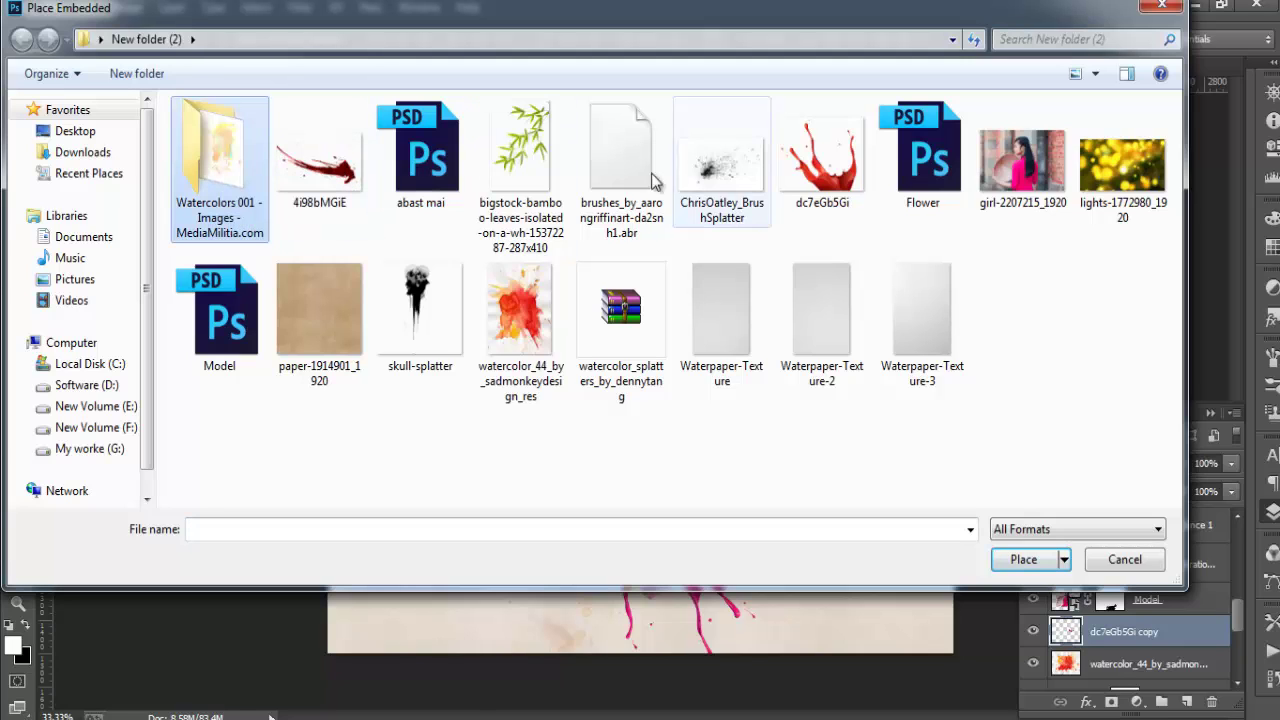
left_click(120, 153)
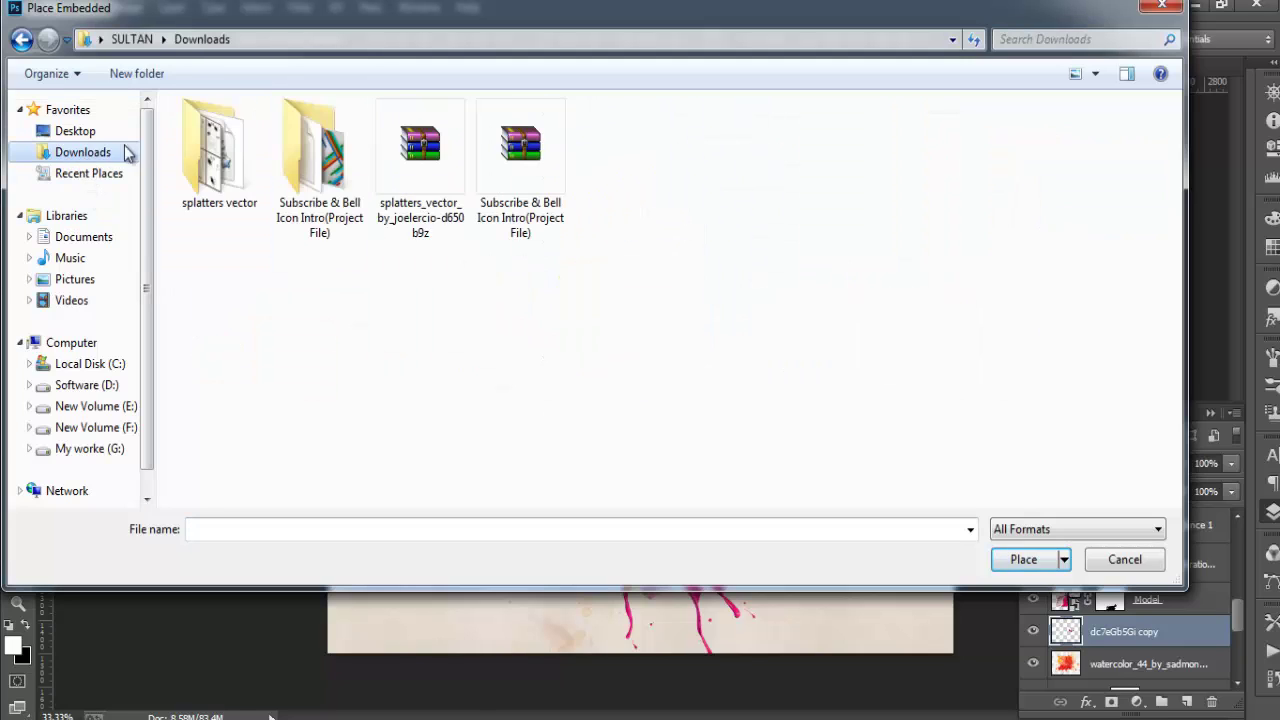
double_click(237, 163)
double_click(210, 131)
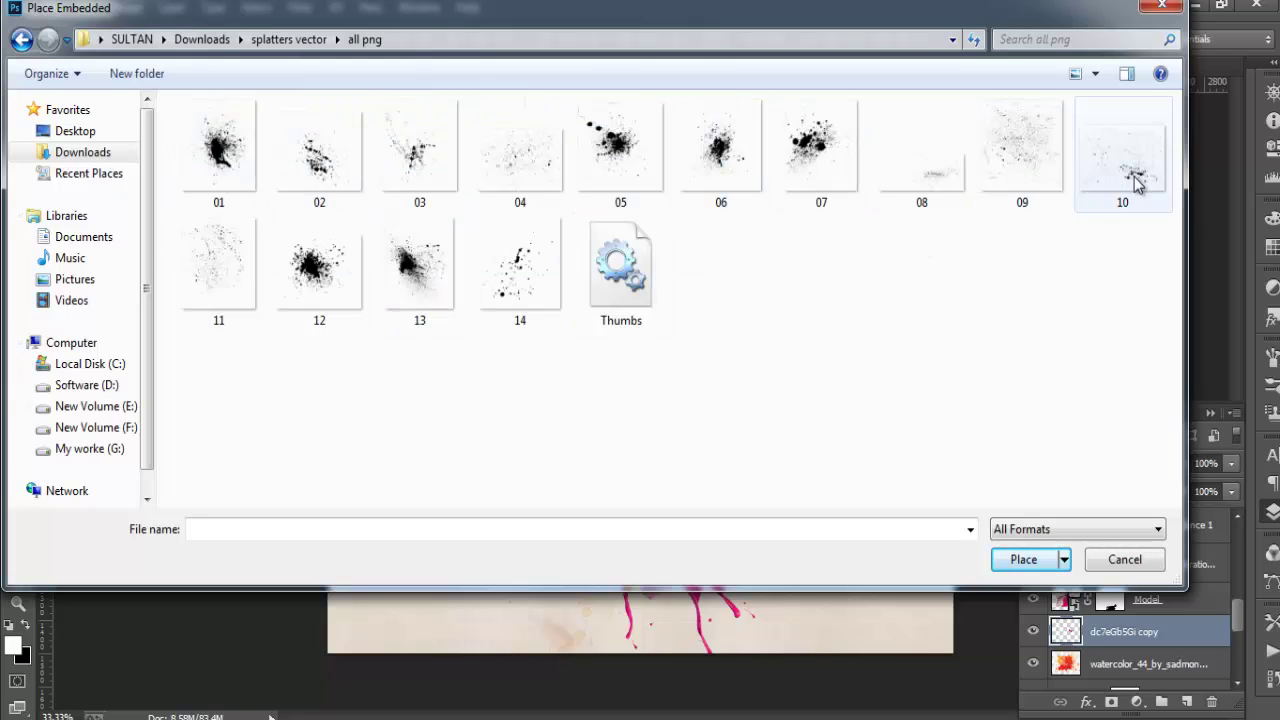
left_click(414, 165)
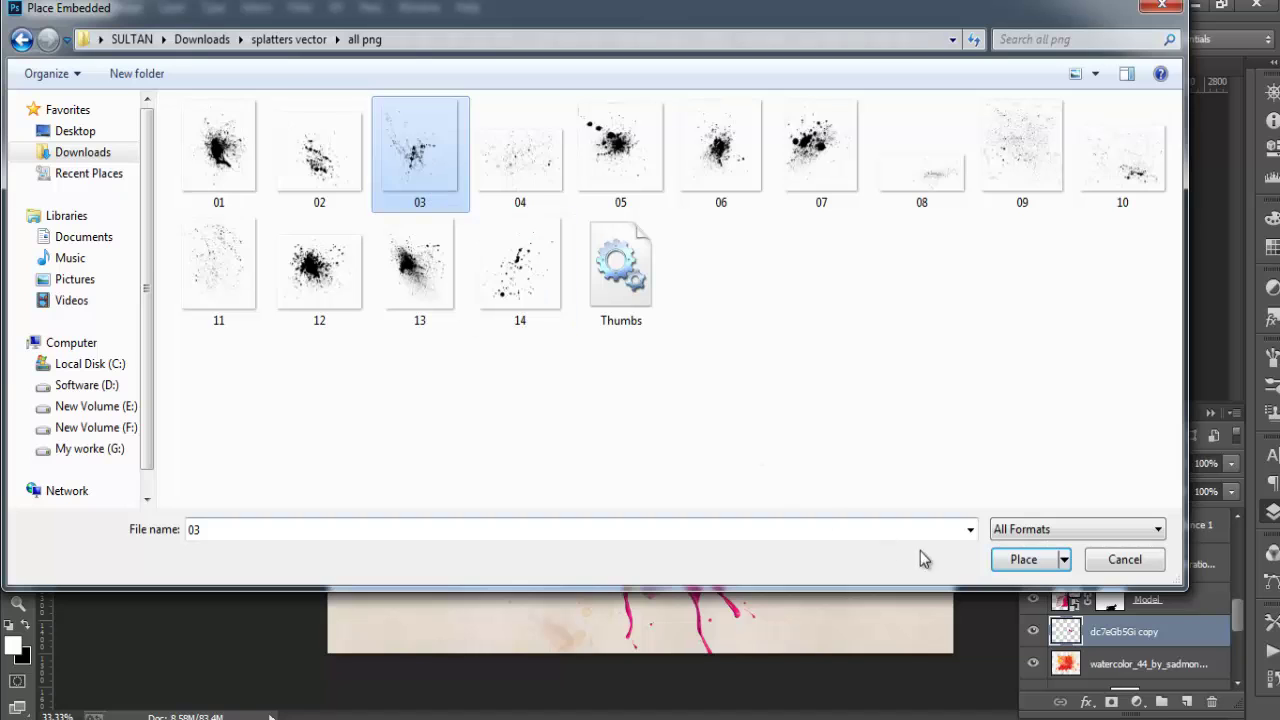
left_click(1024, 560)
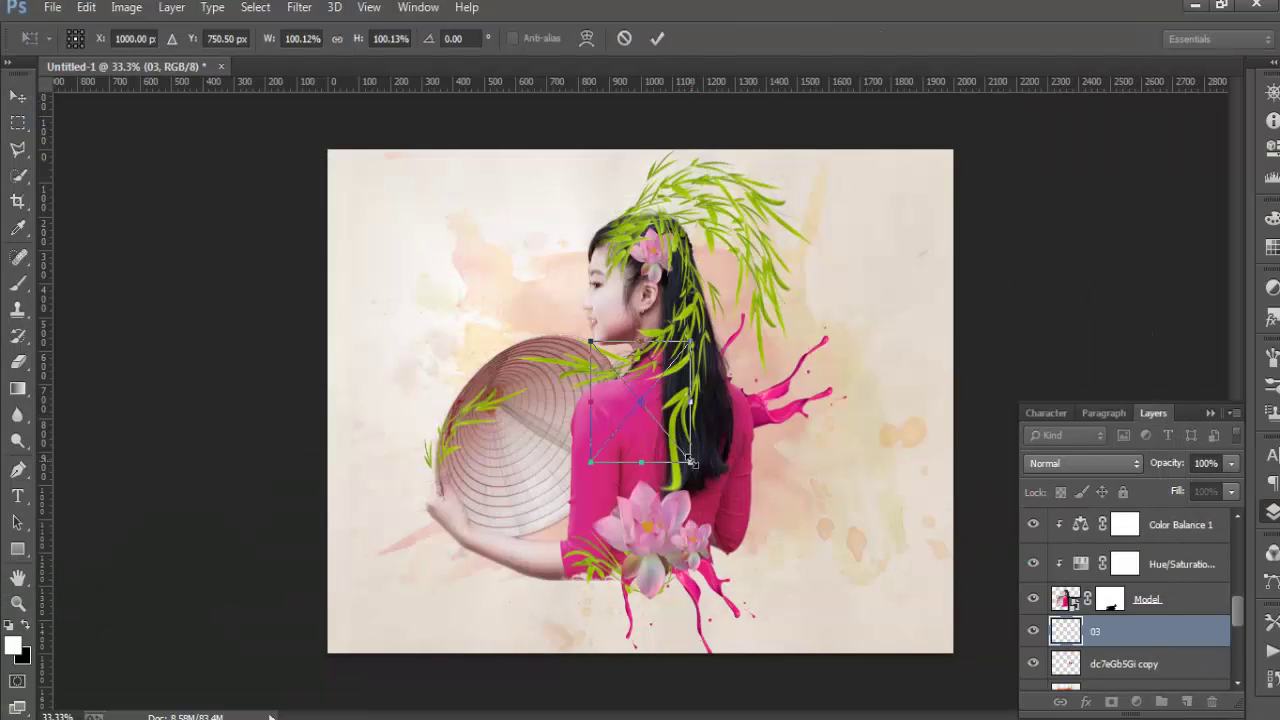
Commit the placed splatter and raise layer 03 above the bamboo layers
left_click(656, 38)
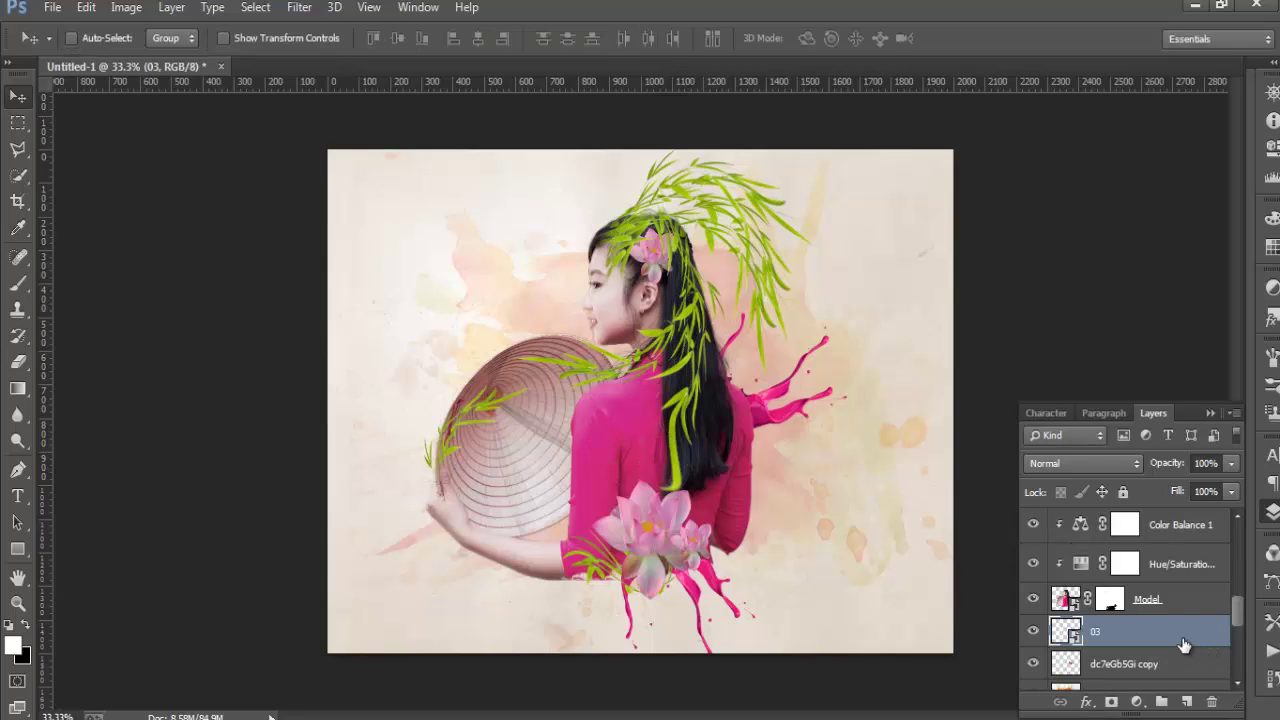
left_click_drag(1182, 644, 1150, 515)
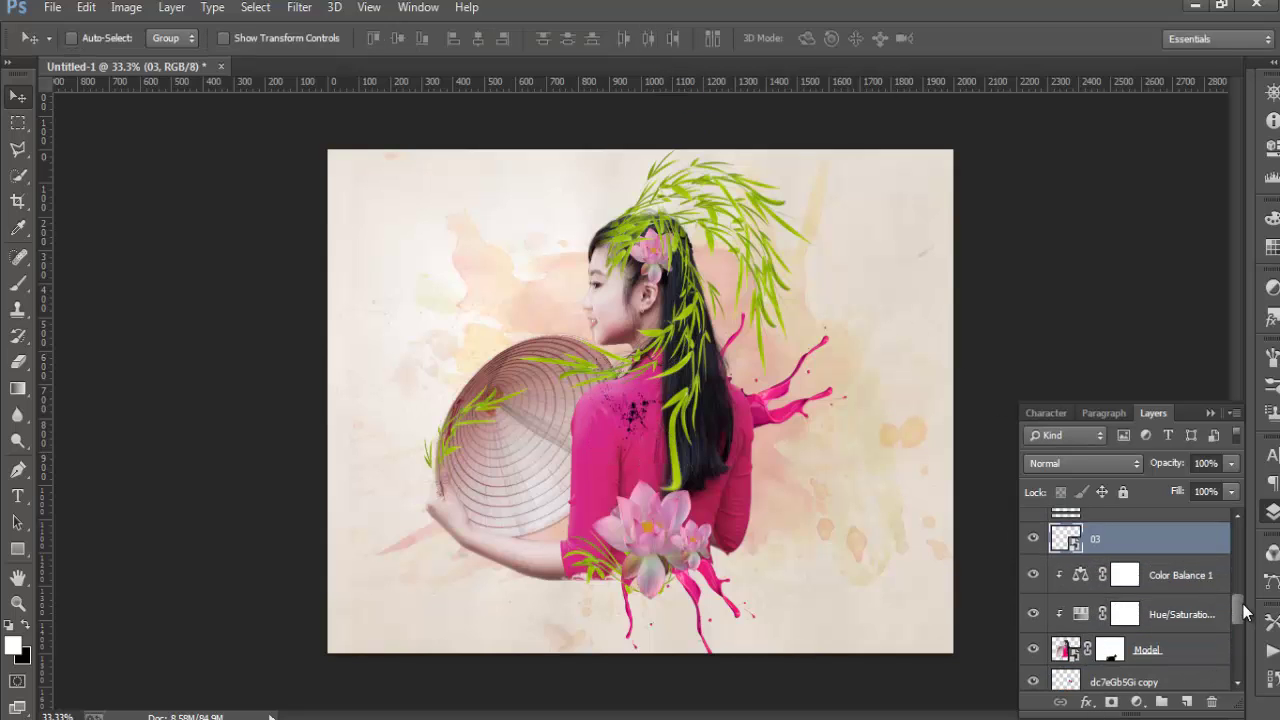
left_click_drag(1243, 603, 1245, 587)
left_click_drag(1182, 667, 1195, 615)
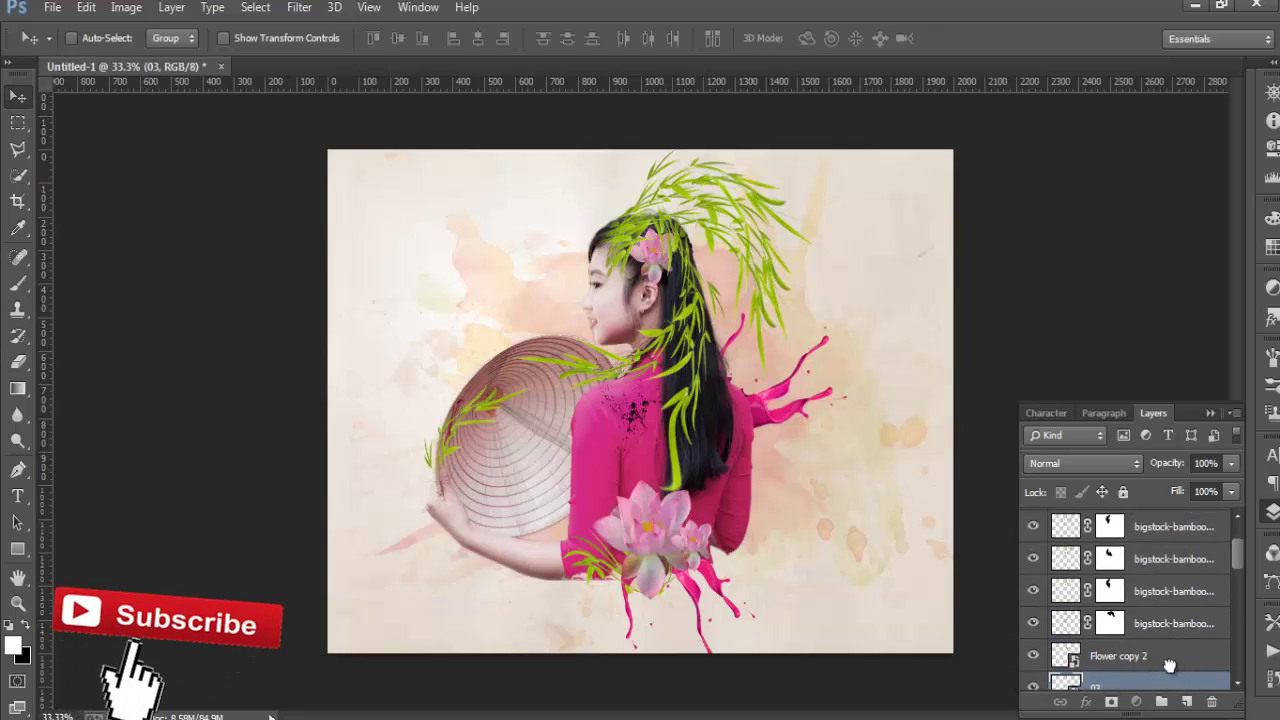
mouse_move(1170, 683)
left_mouse_down()
mouse_move(1228, 558)
mouse_move(1160, 525)
left_mouse_up()
scroll(1240, 560, "up", 1)
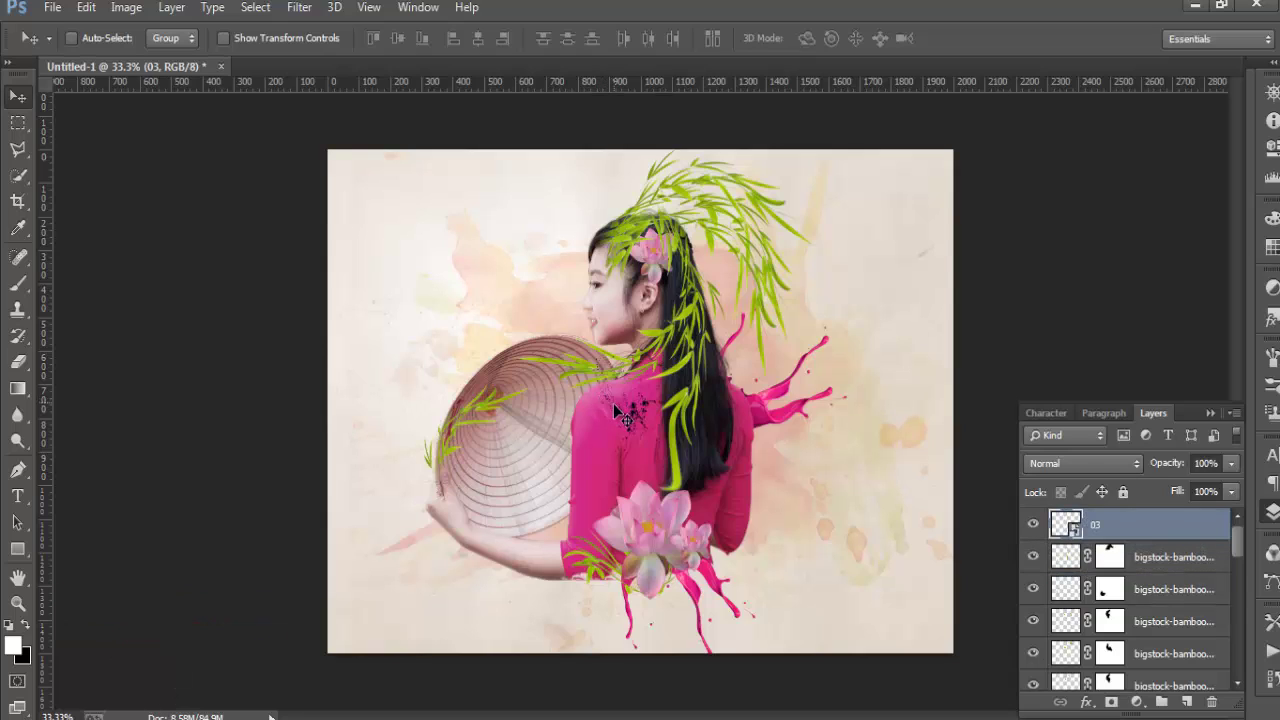
Move the black splatter onto the left of the hat and enlarge it to about 230%
left_click_drag(600, 404, 420, 428)
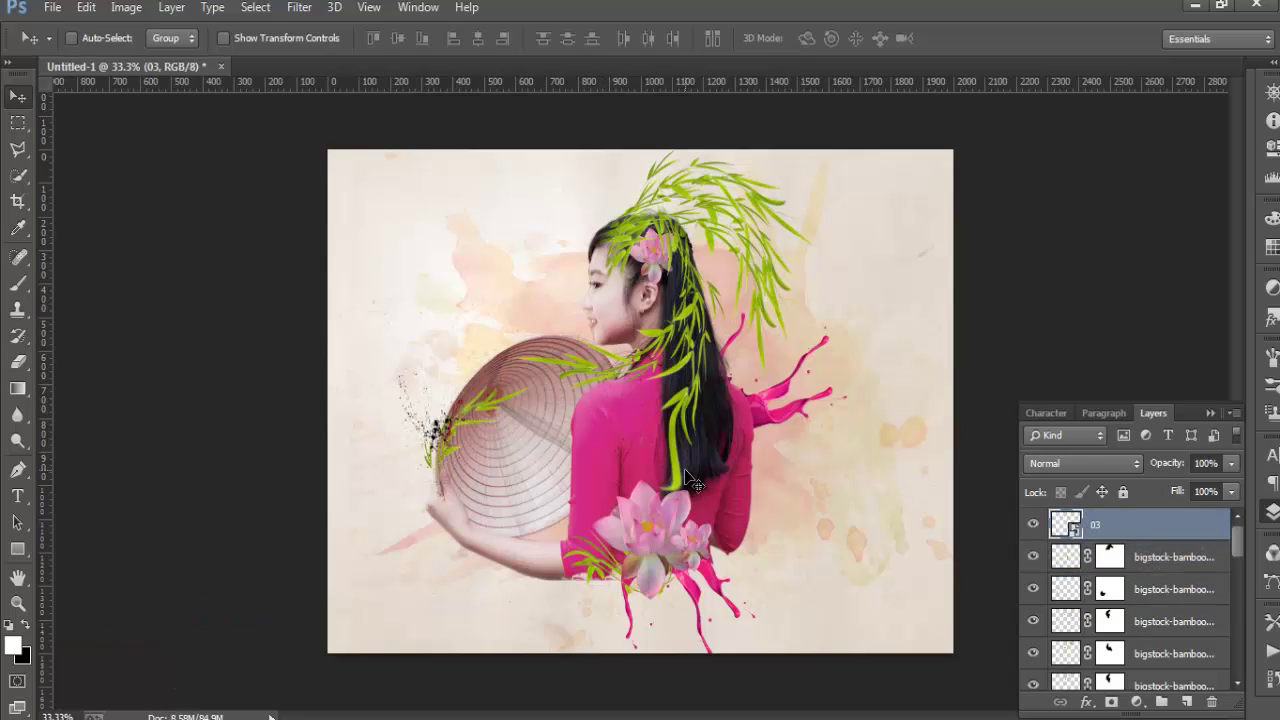
key("ctrl+t")
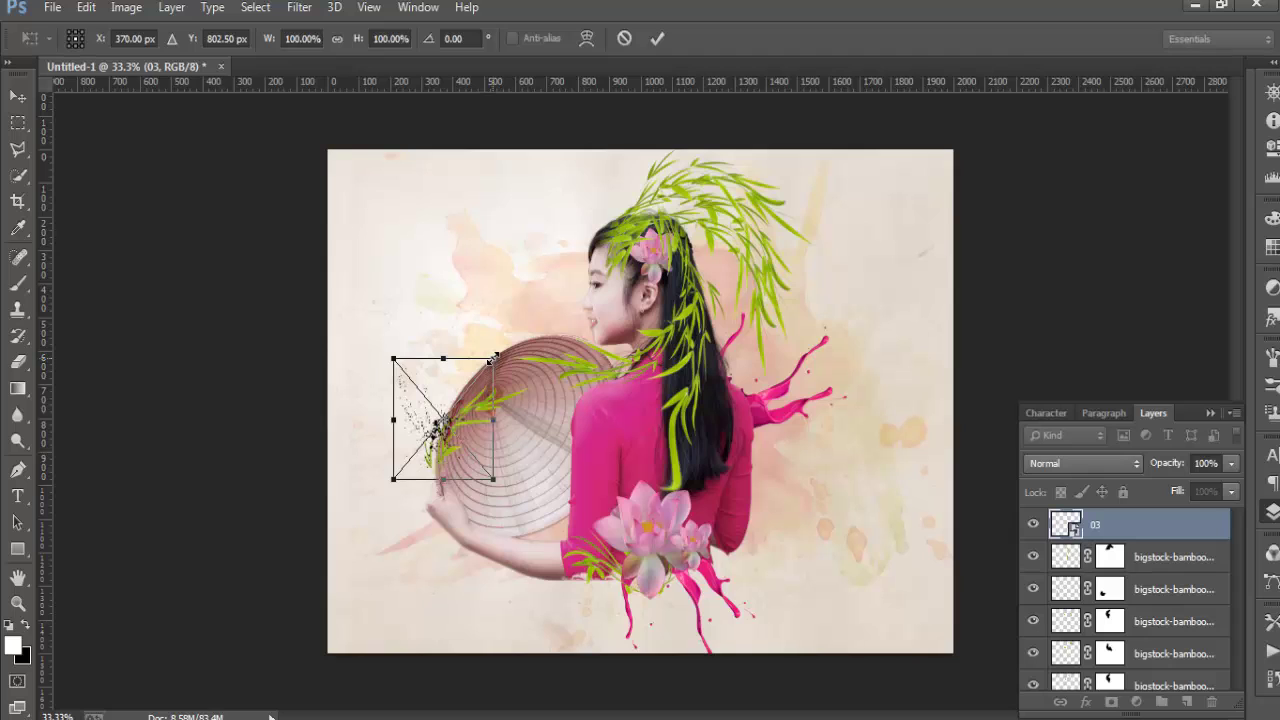
left_click_drag(493, 357, 565, 277)
mouse_move(417, 451)
left_mouse_down()
mouse_move(470, 405)
mouse_move(439, 402)
mouse_move(430, 439)
left_mouse_up()
left_click(660, 38)
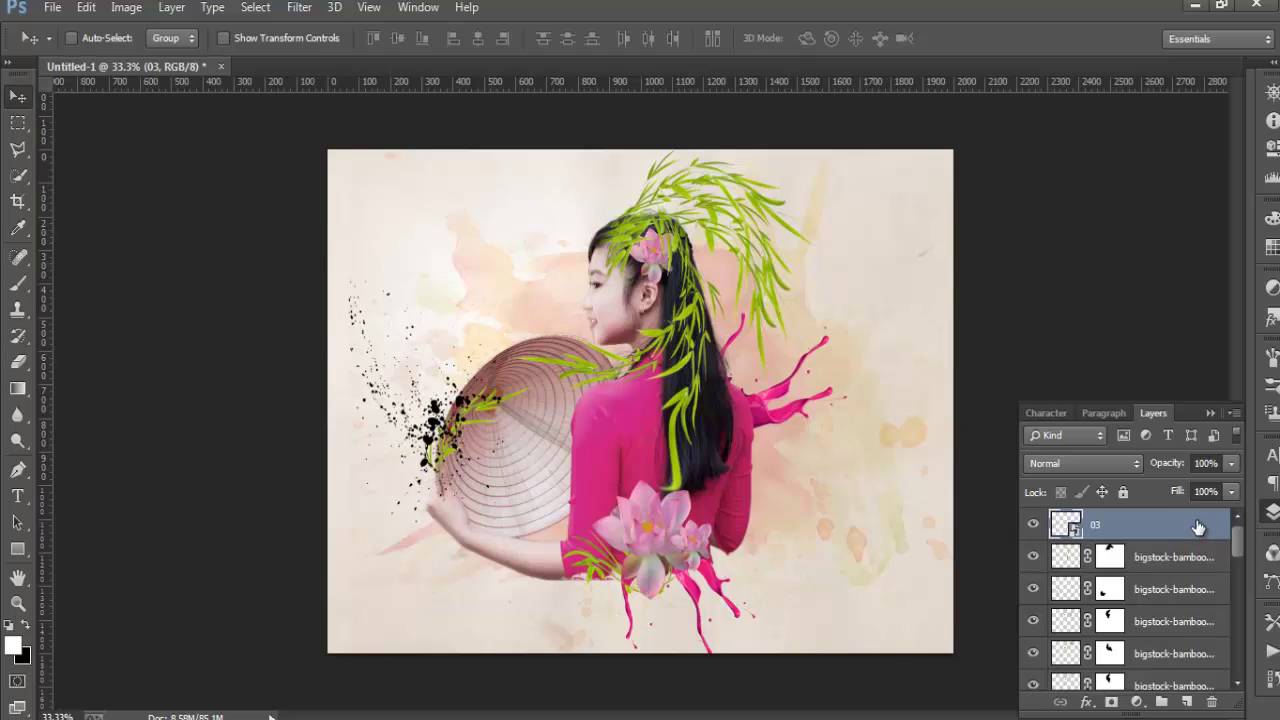
Drag layer 03 down the stack to sit just beneath the Model layer
mouse_move(1197, 527)
left_mouse_down()
mouse_move(1137, 583)
mouse_move(1140, 665)
left_mouse_up()
scroll(1245, 575, "down", 2)
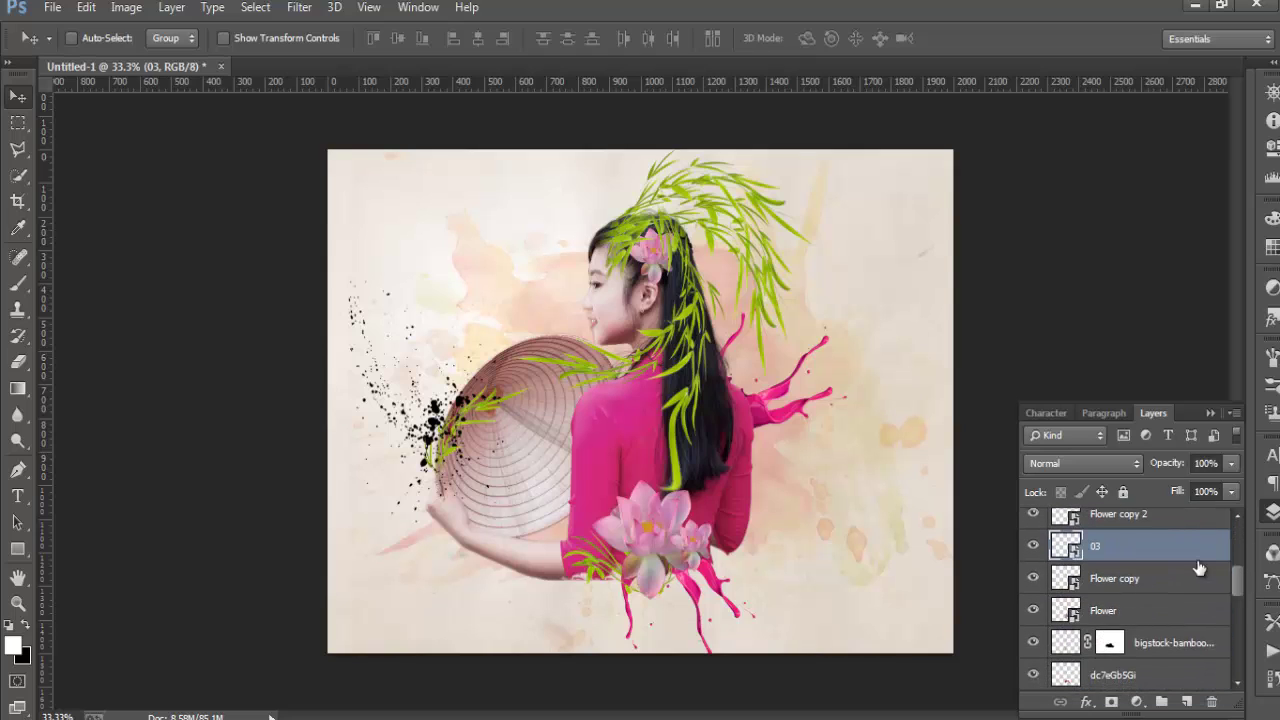
left_click_drag(1200, 560, 1177, 646)
scroll(1240, 596, "down", 4)
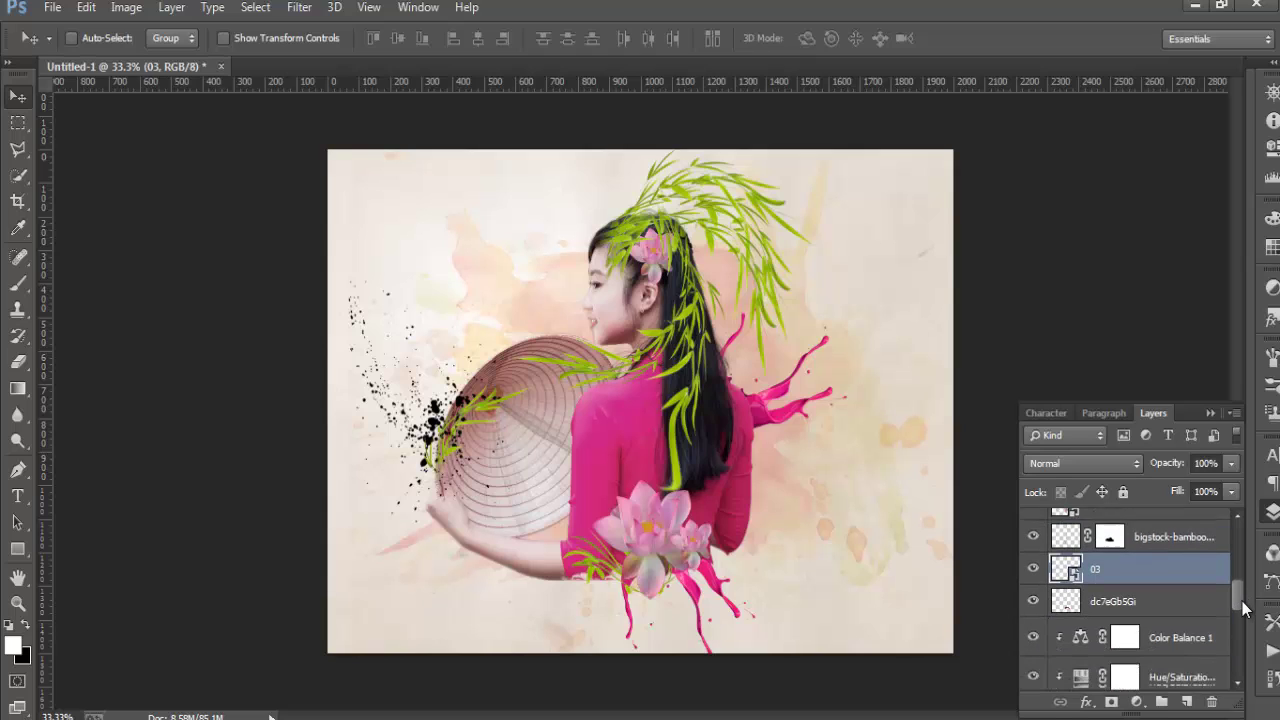
left_click_drag(1170, 545, 1210, 627)
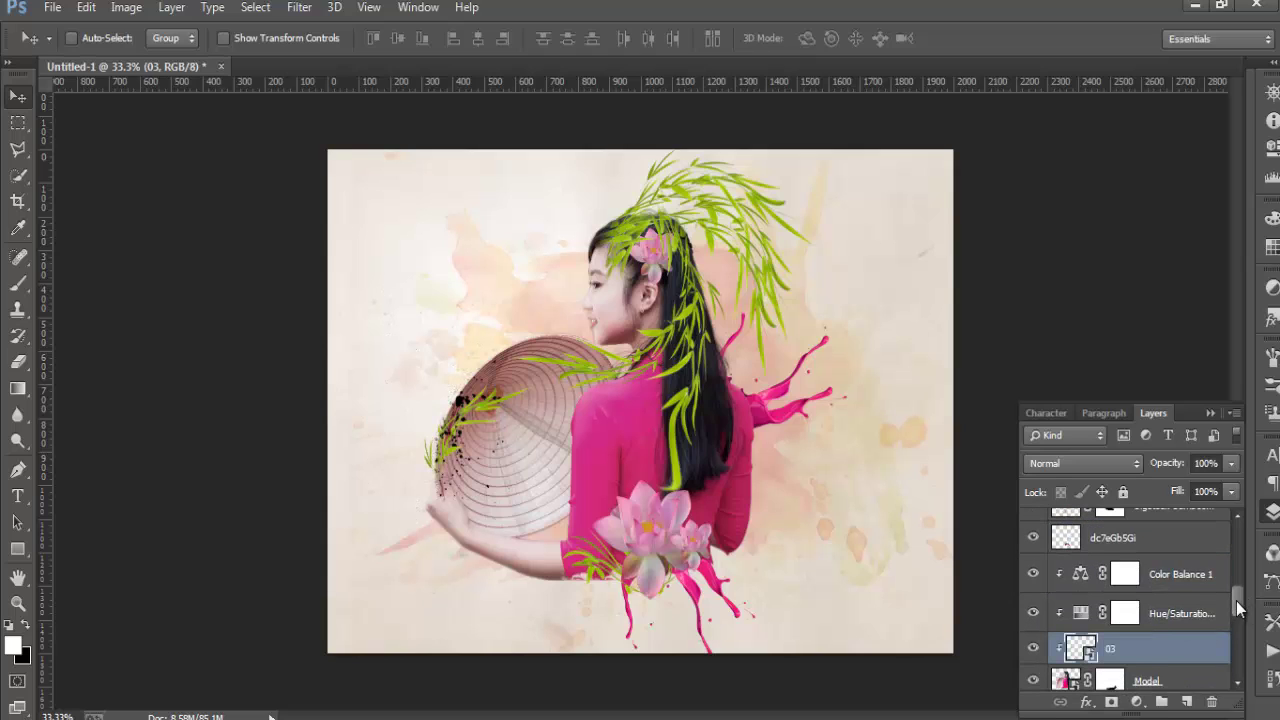
scroll(1240, 610, "down", 3)
left_click_drag(1170, 560, 1169, 607)
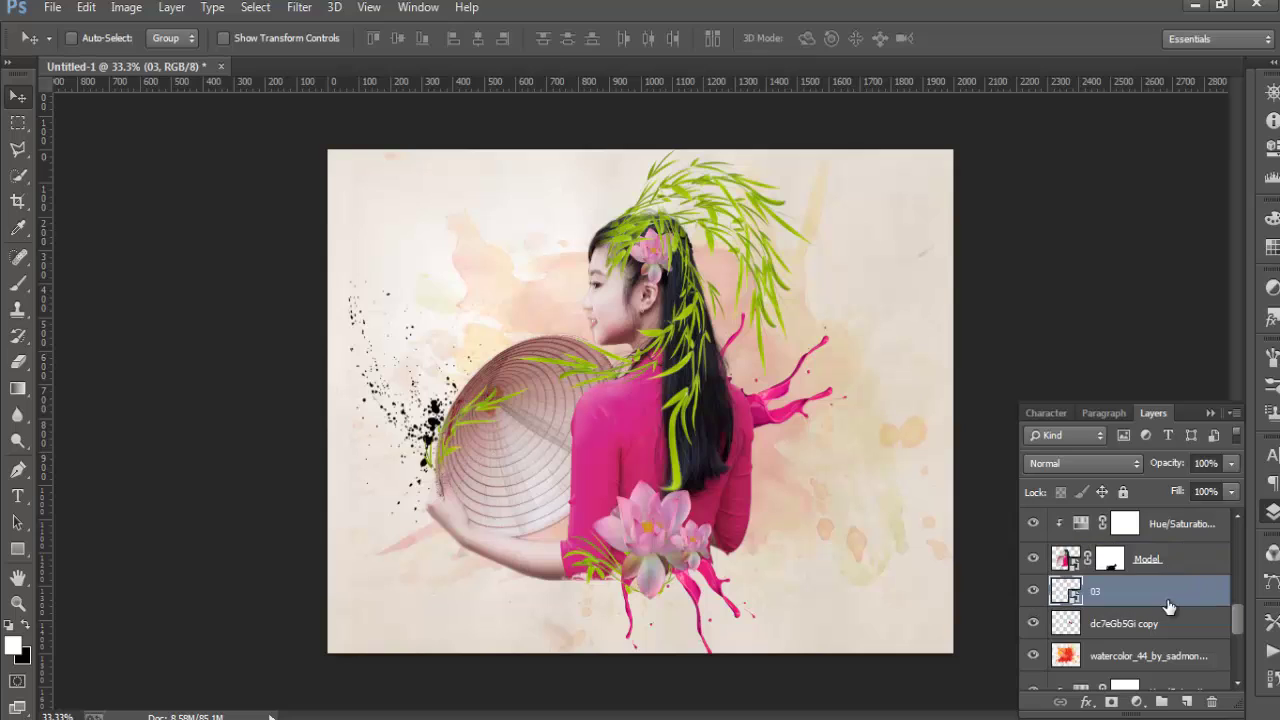
left_click_drag(400, 409, 404, 415)
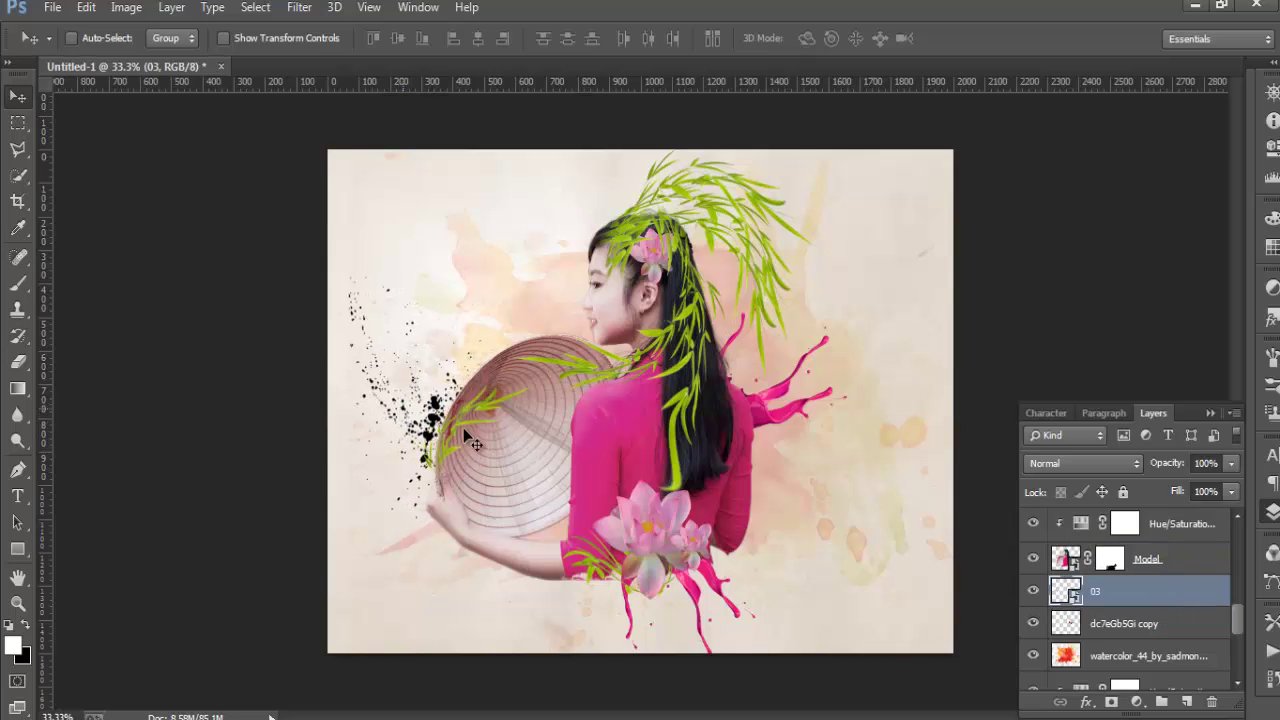
double_click(1160, 600)
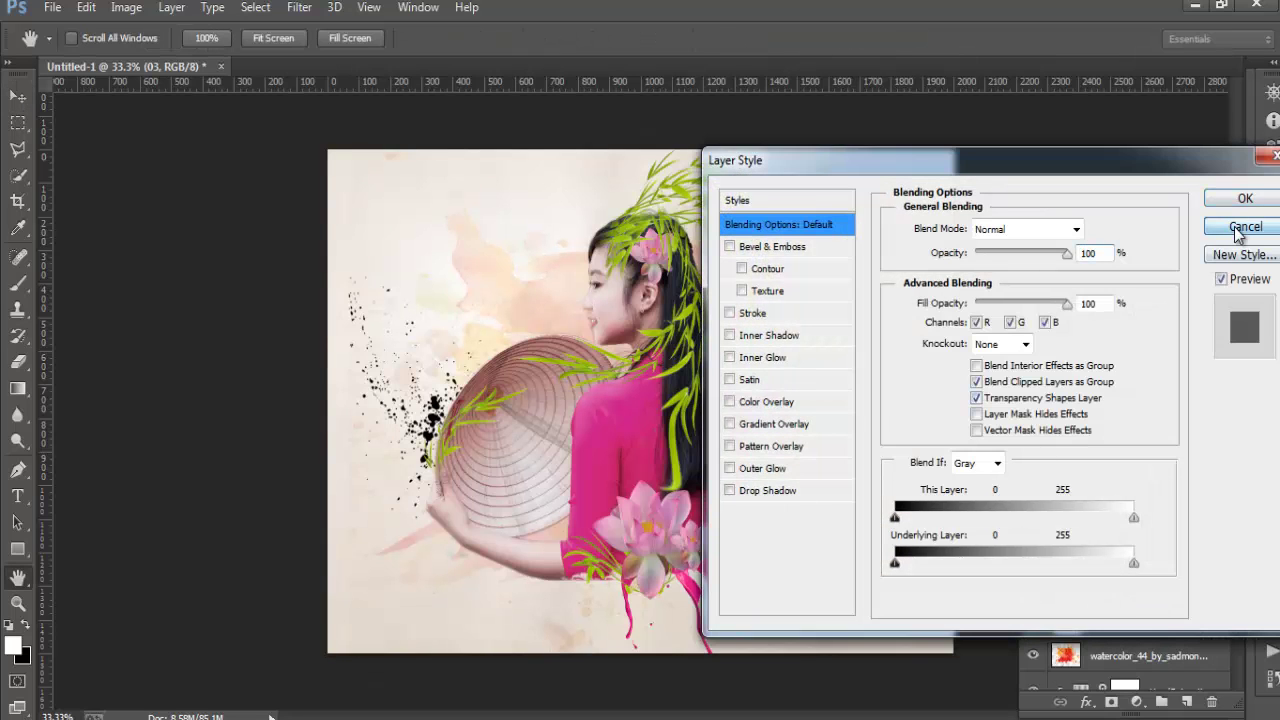
left_click(1237, 226)
left_click(1136, 701)
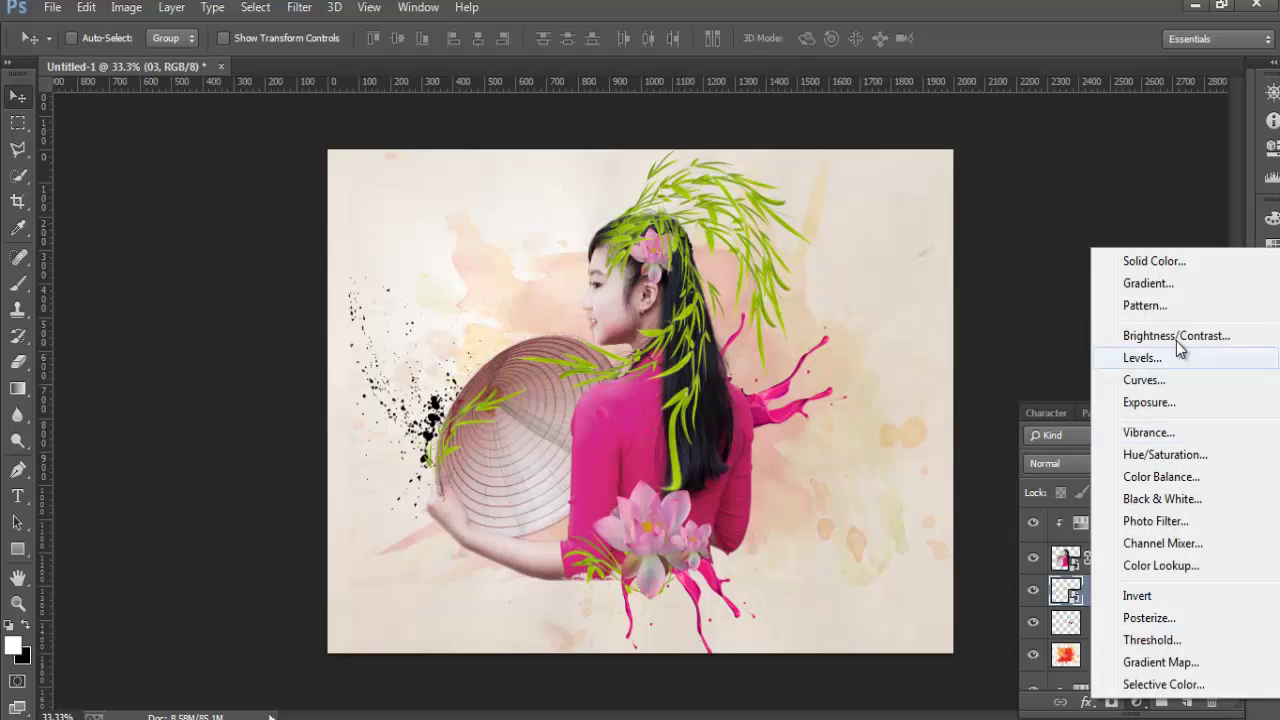
left_click(1162, 452)
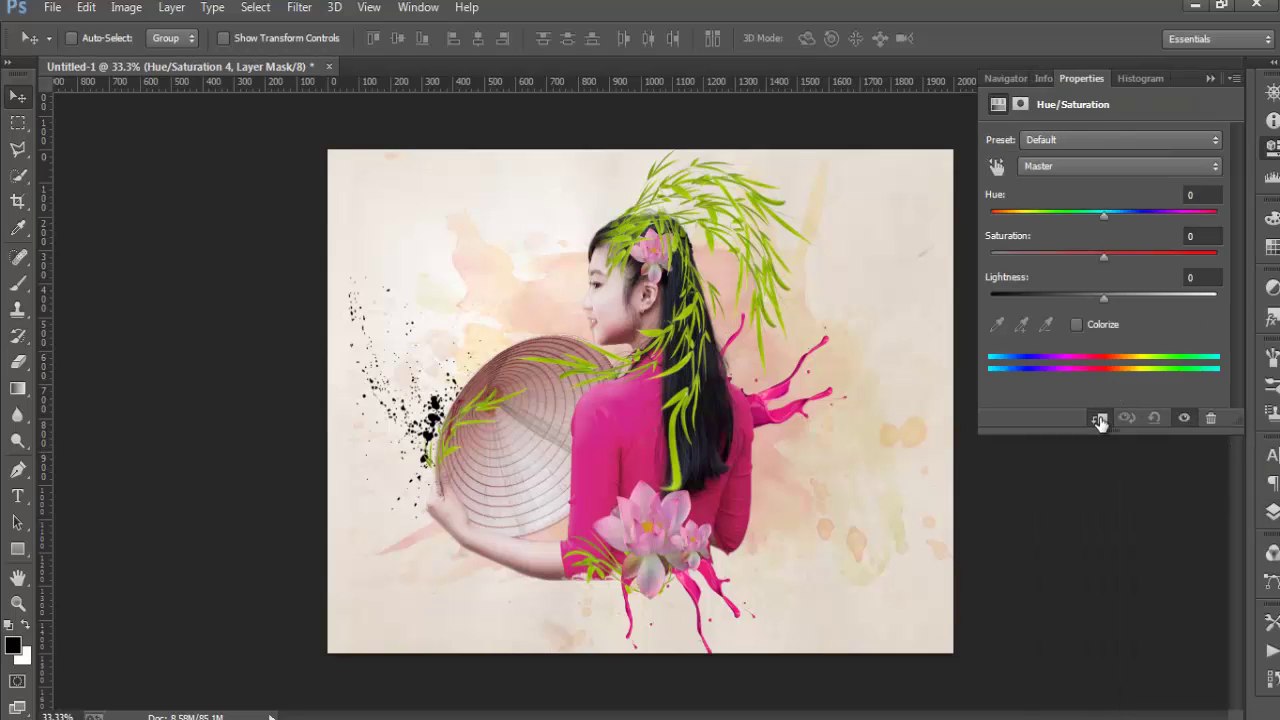
mouse_move(1103, 214)
left_mouse_down()
mouse_move(1029, 225)
mouse_move(1150, 222)
mouse_move(1034, 218)
left_mouse_up()
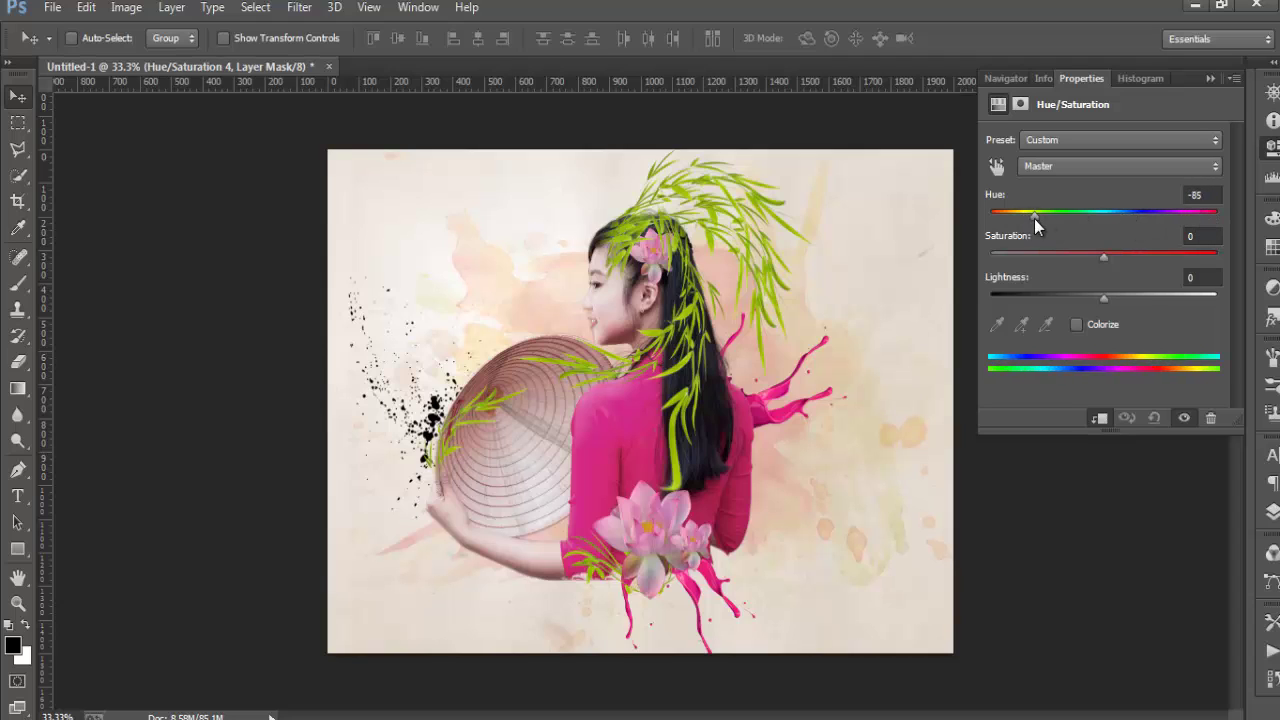
left_click(1272, 147)
left_click(1271, 510)
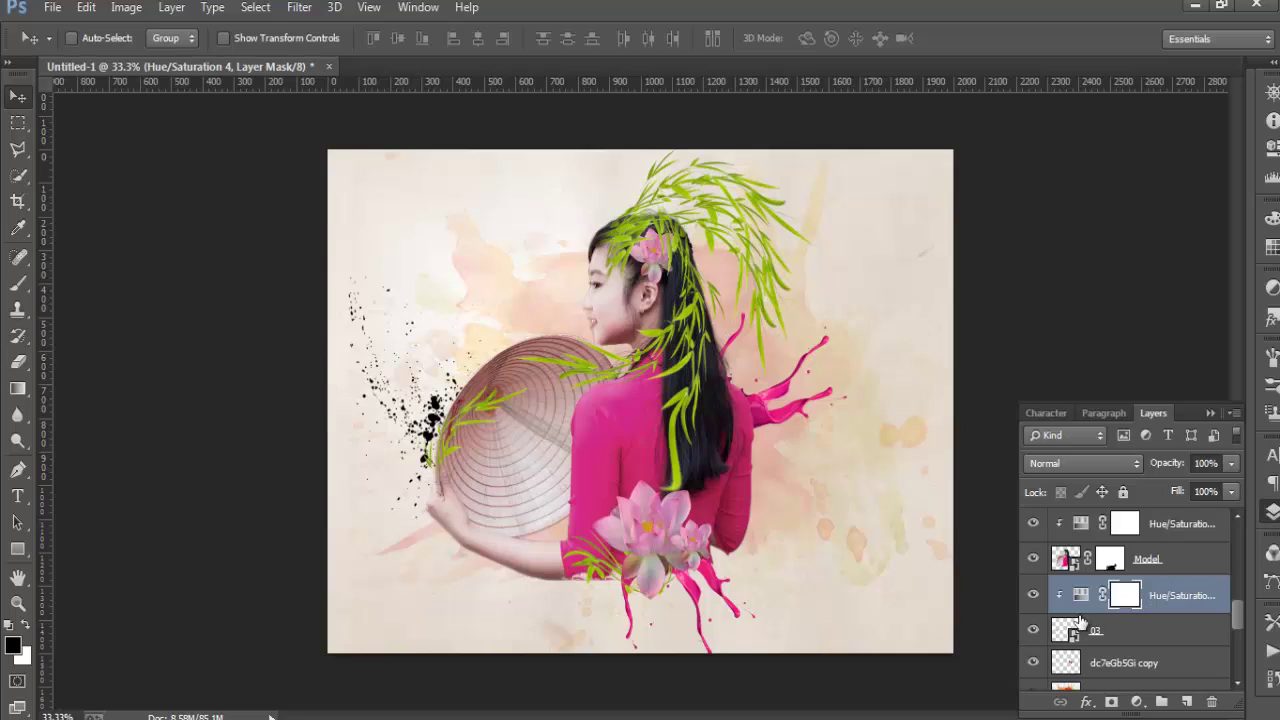
left_click(1032, 595)
left_click(1032, 595)
left_click(1032, 595)
left_click(1032, 595)
left_click(1072, 597)
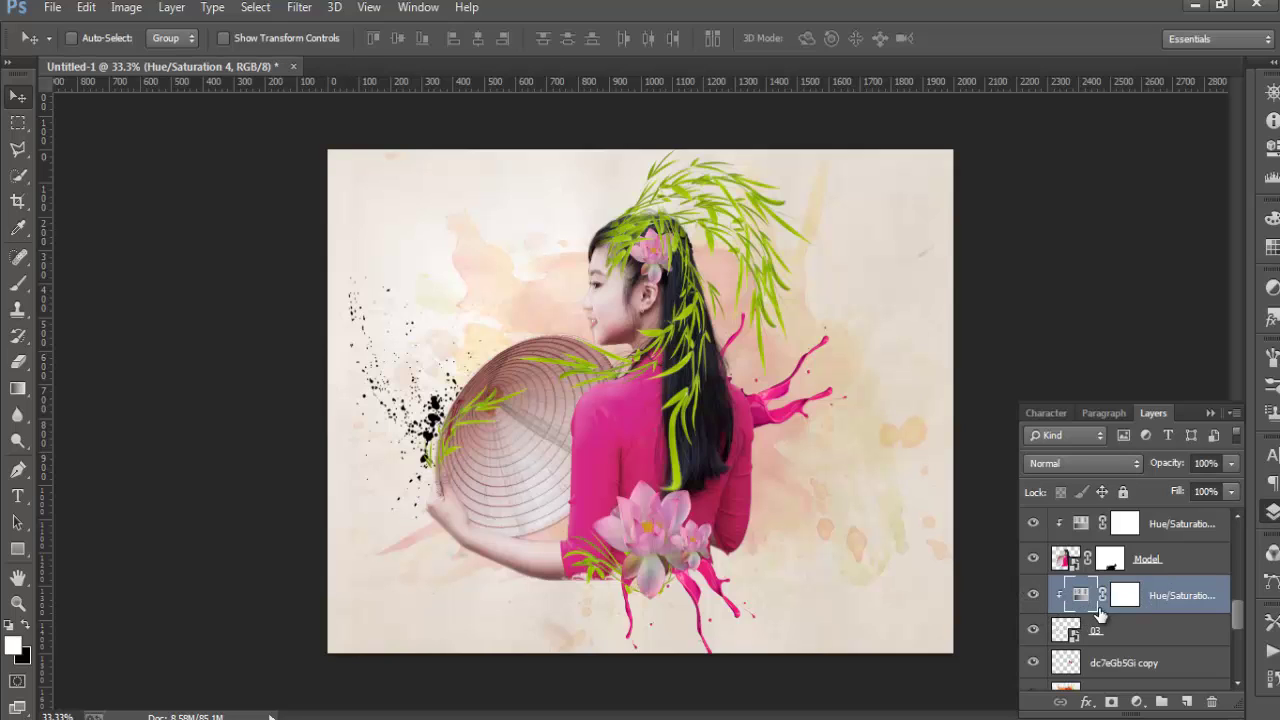
left_click(1214, 703)
left_click(599, 293)
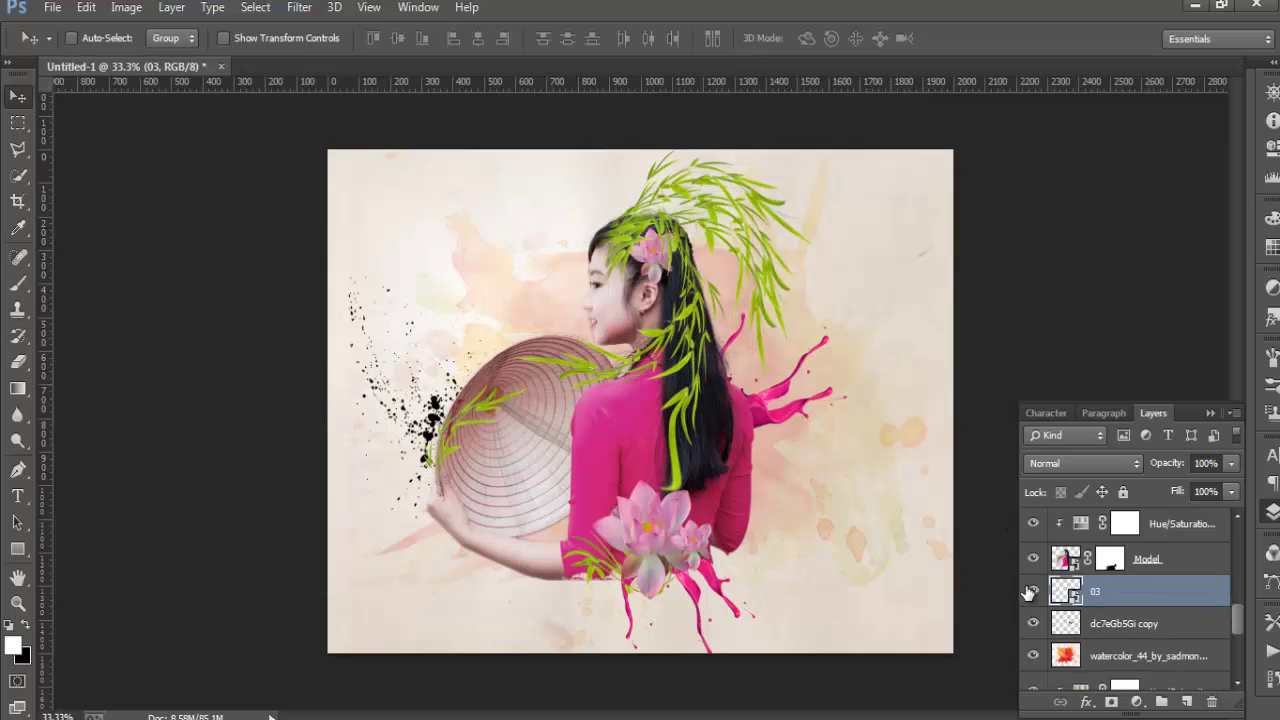
left_click(1032, 591)
left_click(1032, 591)
left_click(1032, 591)
left_click(1032, 591)
Rasterize splatter layer 03
left_click(133, 9)
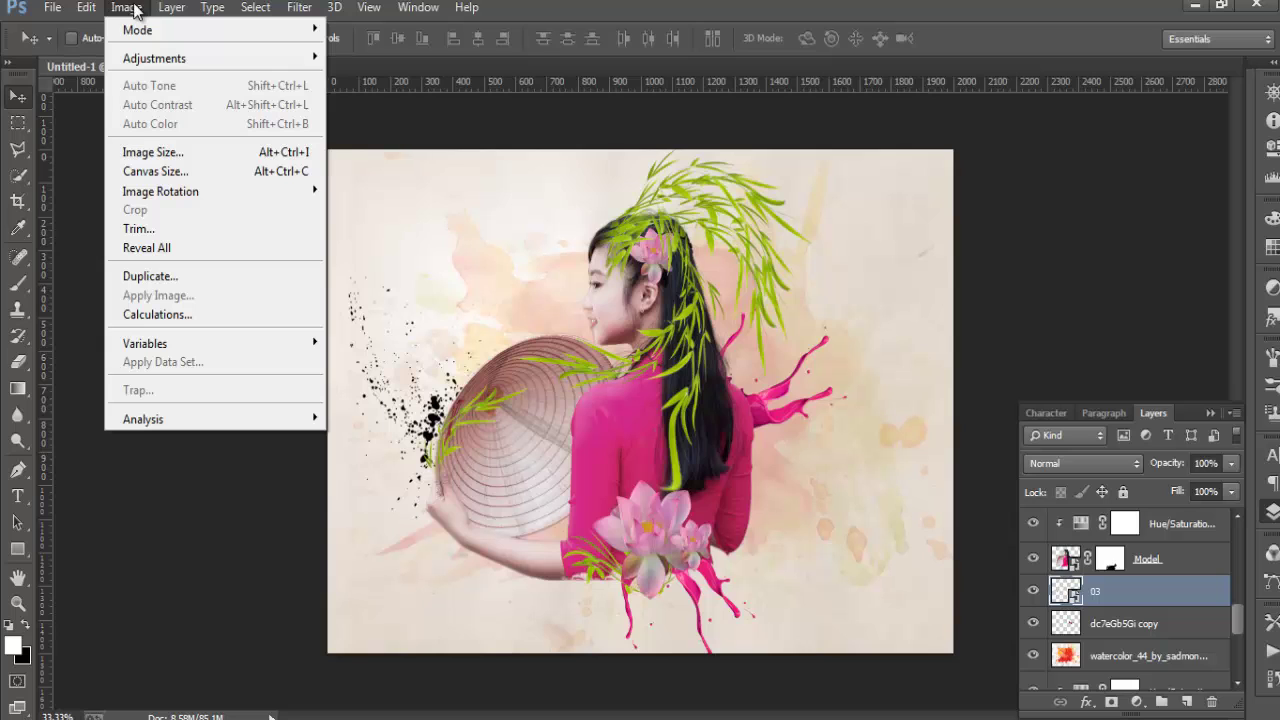
left_click(1076, 593)
right_click(1076, 593)
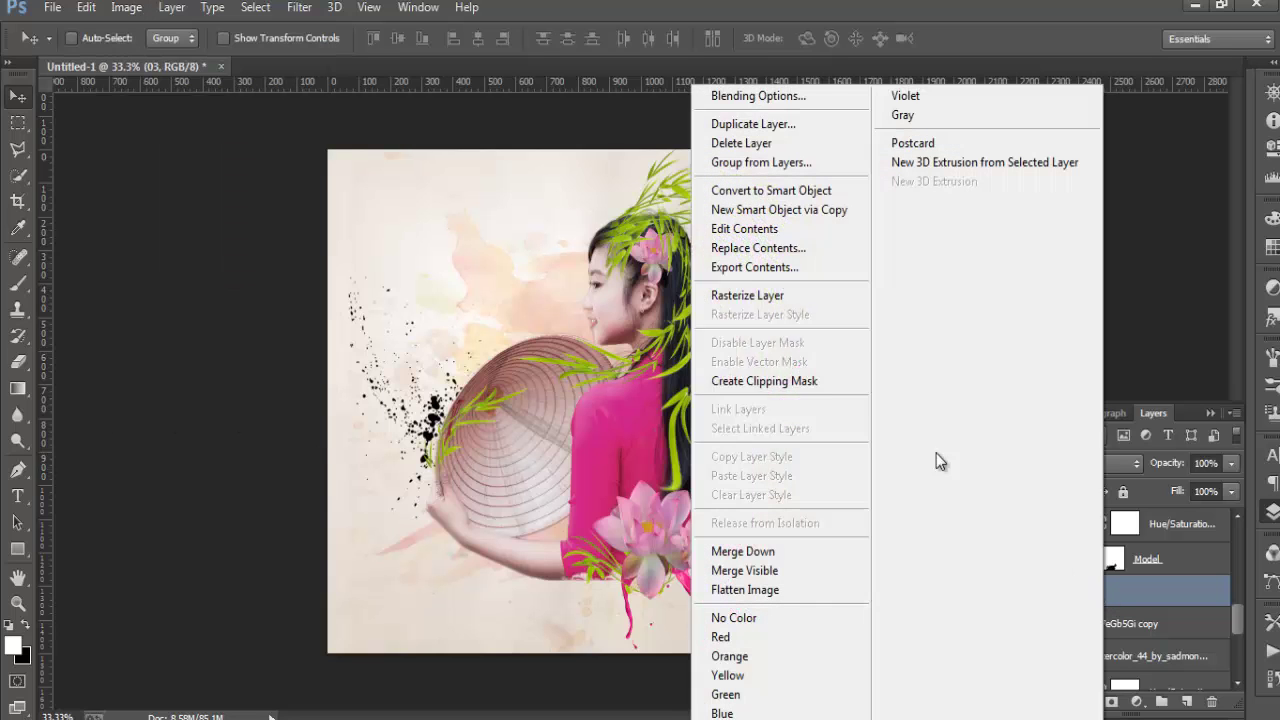
left_click(757, 296)
Apply Hue/Saturation to layer 03 with Hue -42 and Saturation +75
left_click(127, 8)
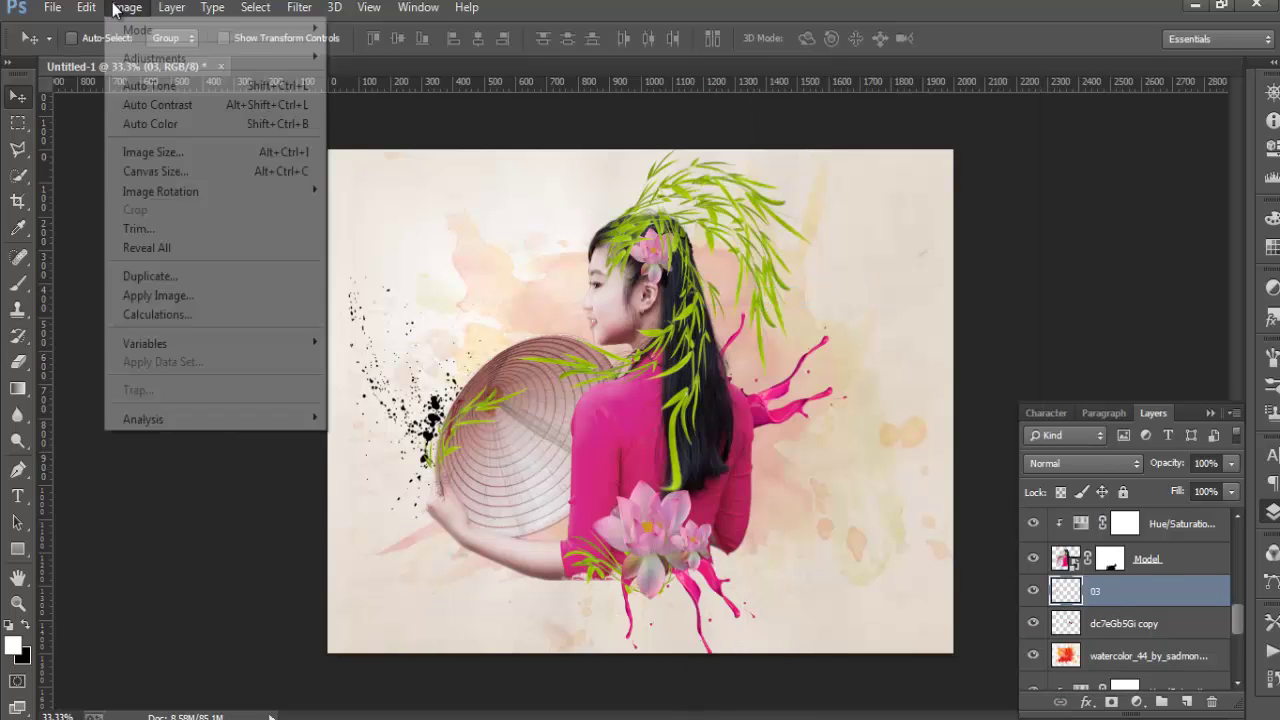
mouse_move(155, 58)
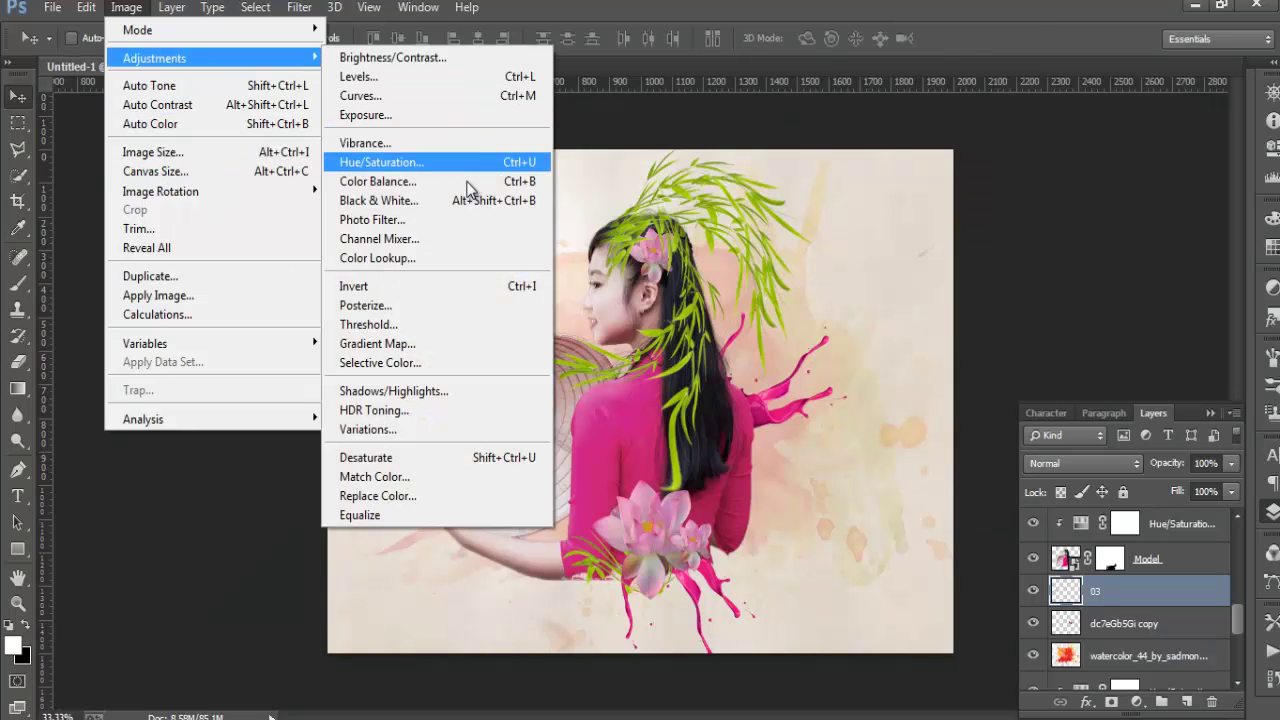
left_click(452, 168)
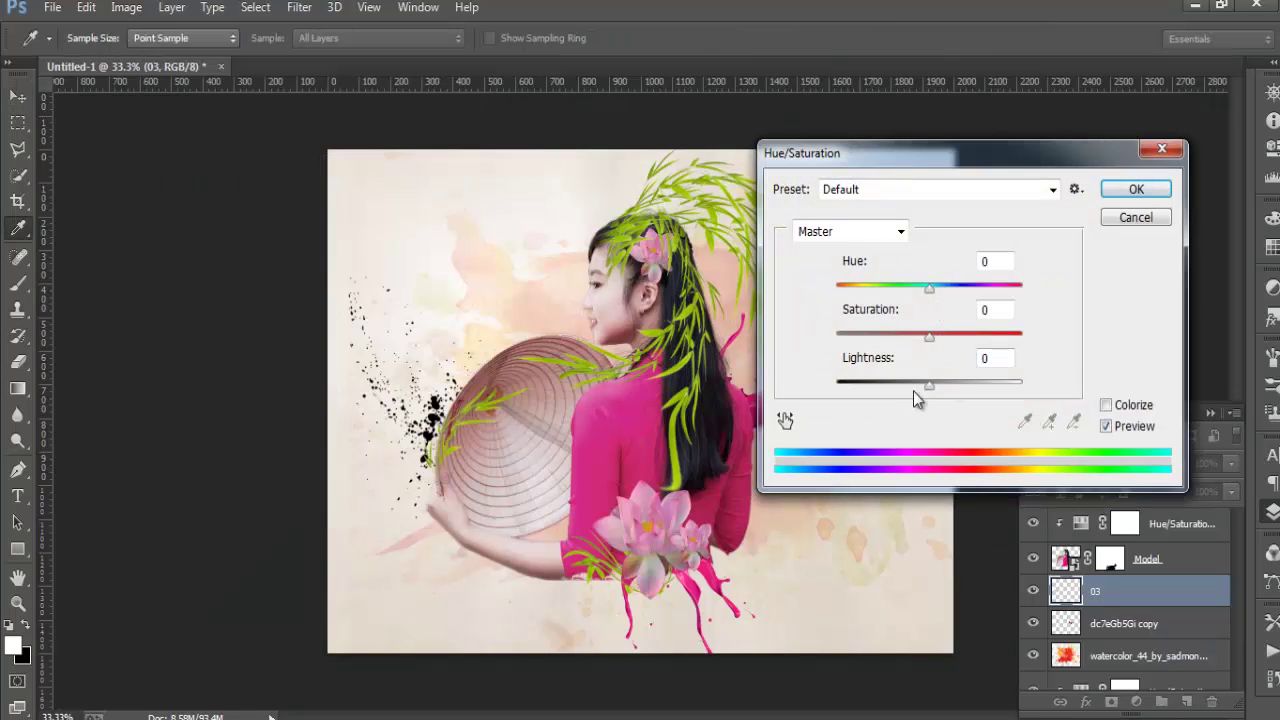
left_click_drag(931, 291, 854, 311)
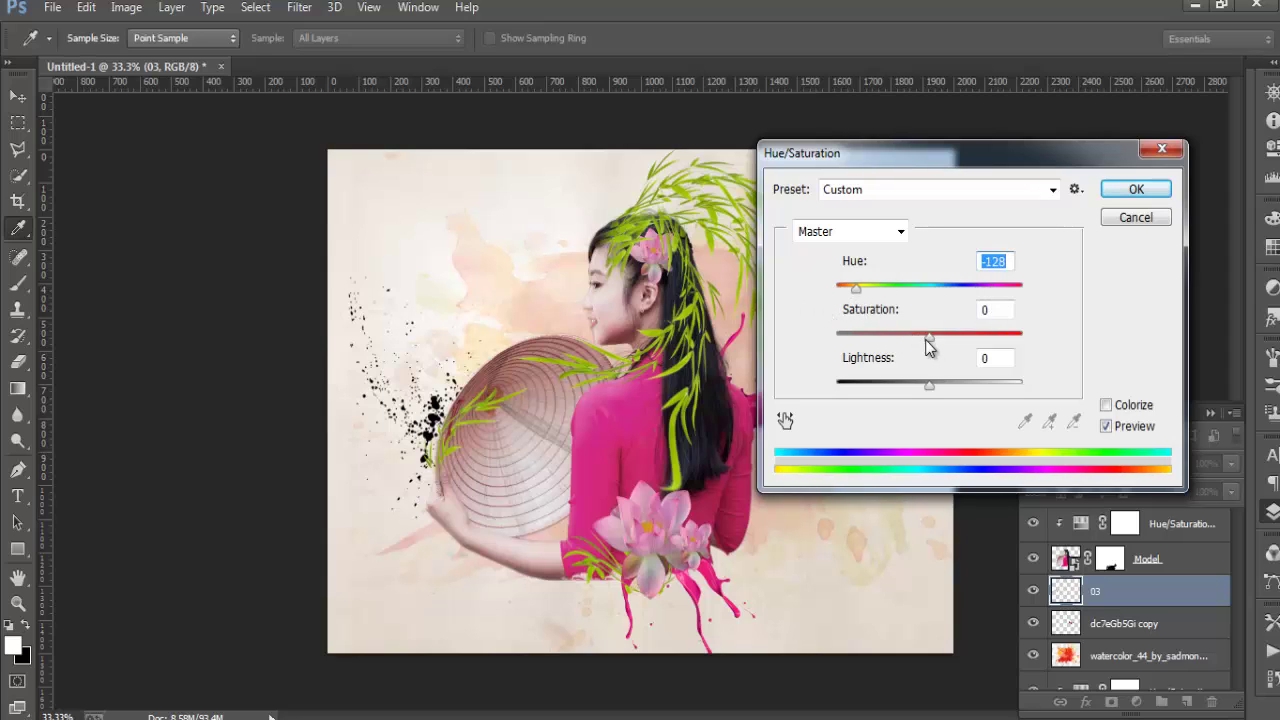
left_click_drag(925, 339, 927, 343)
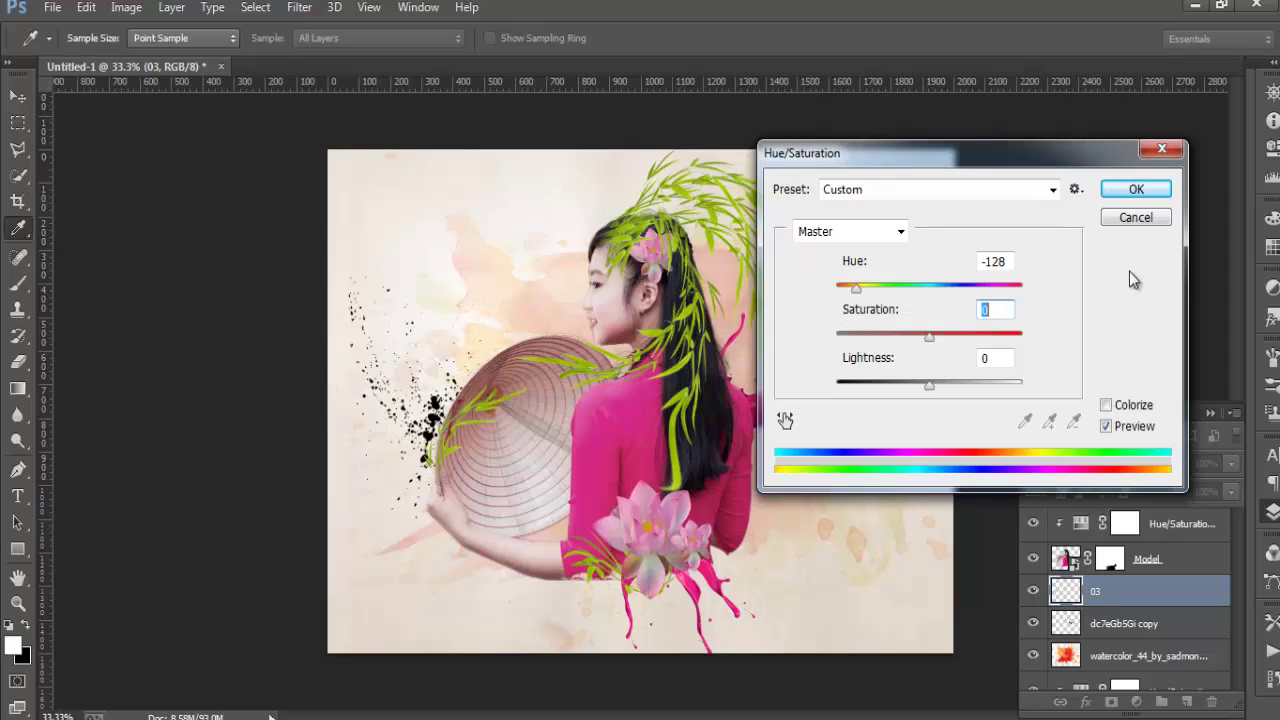
mouse_move(856, 288)
left_mouse_down()
mouse_move(893, 318)
mouse_move(1000, 340)
left_mouse_up()
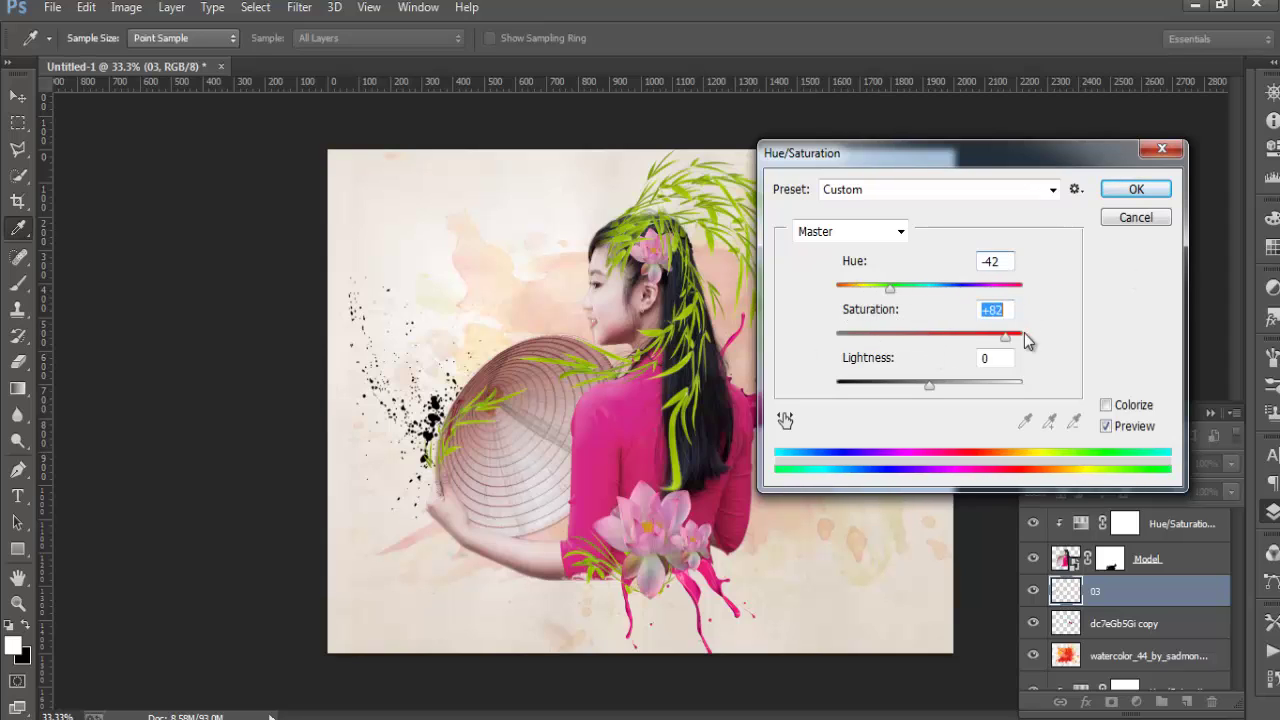
left_click(1132, 189)
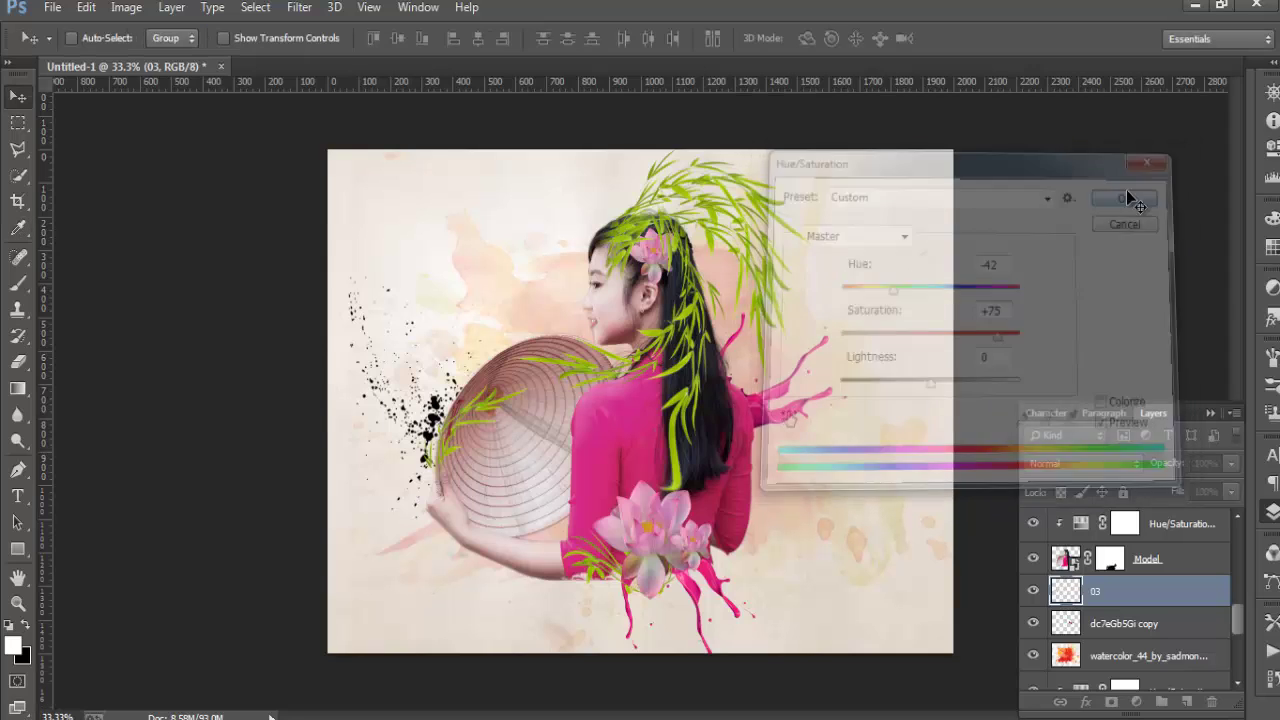
left_click(1035, 593)
Give layer 03 a Color Overlay of leaf green #89ad15 sampled from the bamboo
left_click(1035, 593)
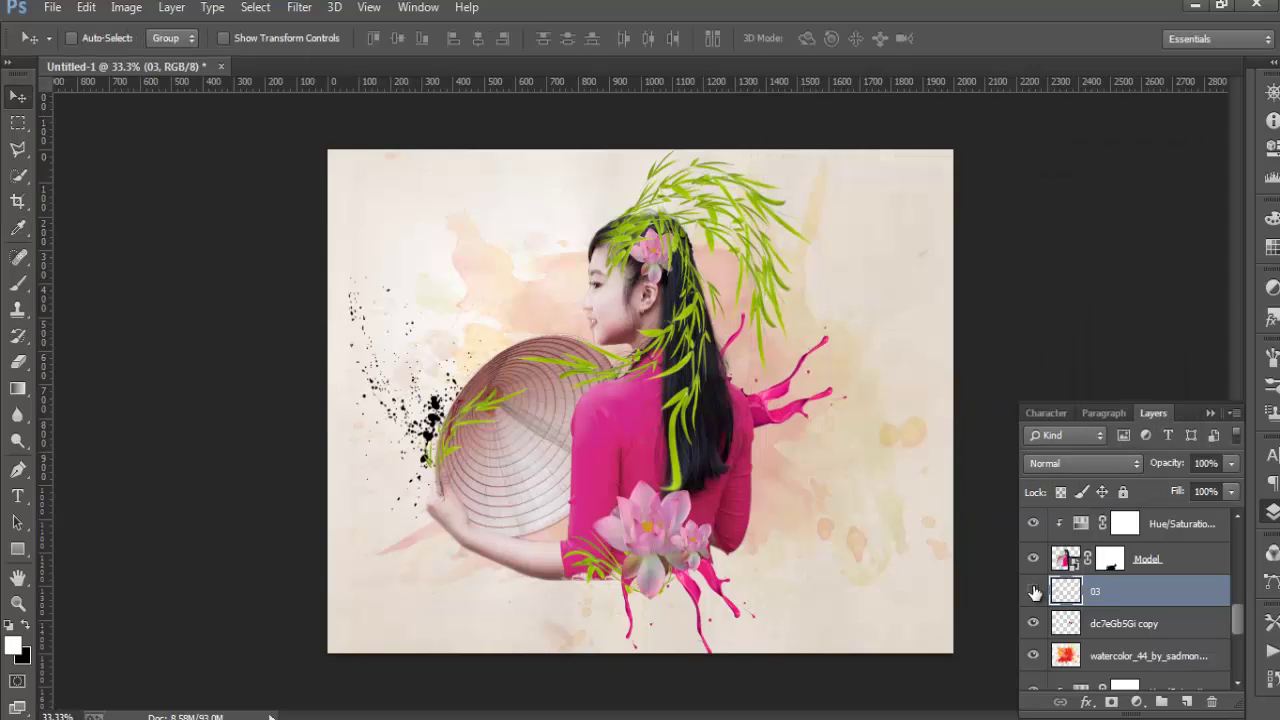
left_click(1035, 593)
left_click(1035, 593)
double_click(1137, 593)
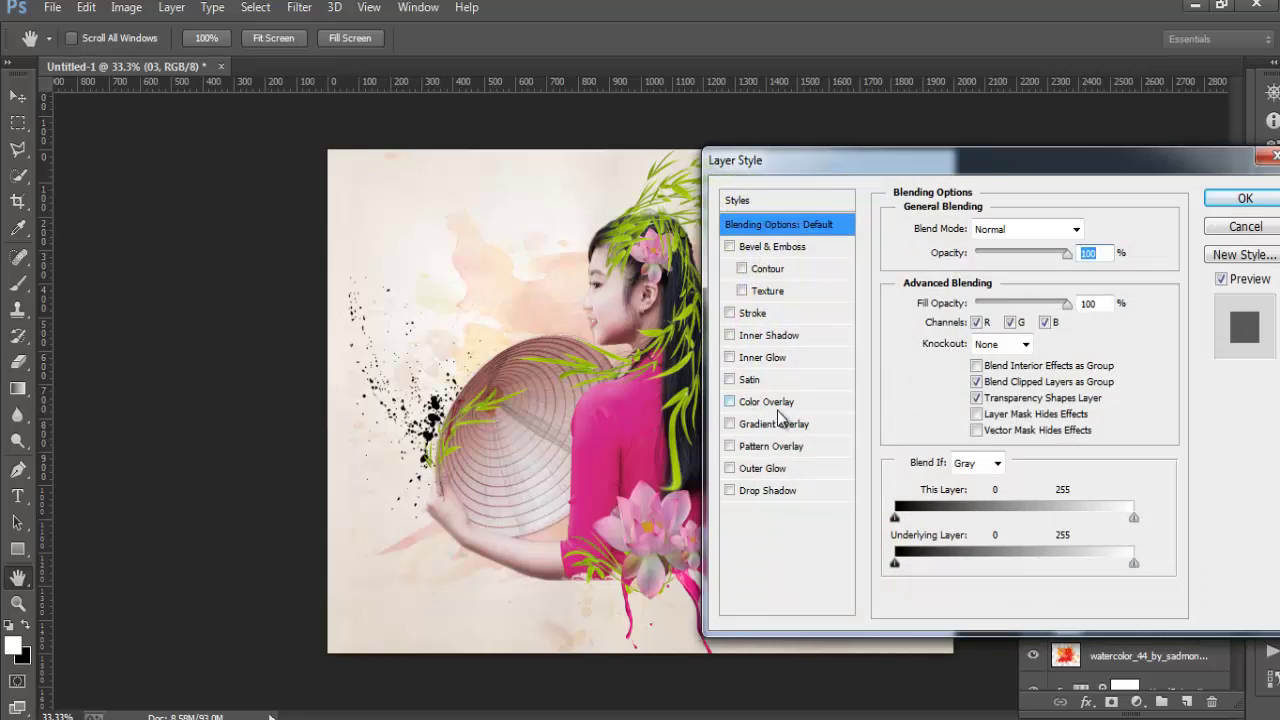
left_click(780, 402)
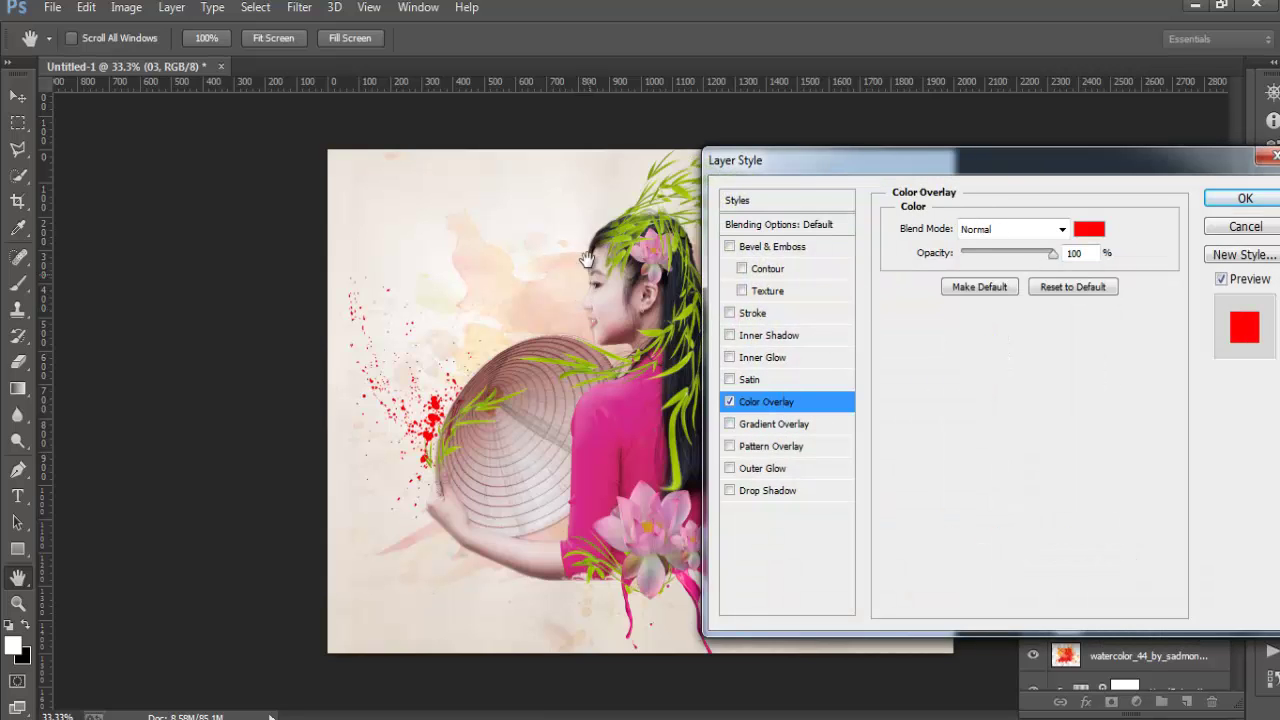
left_click(1092, 231)
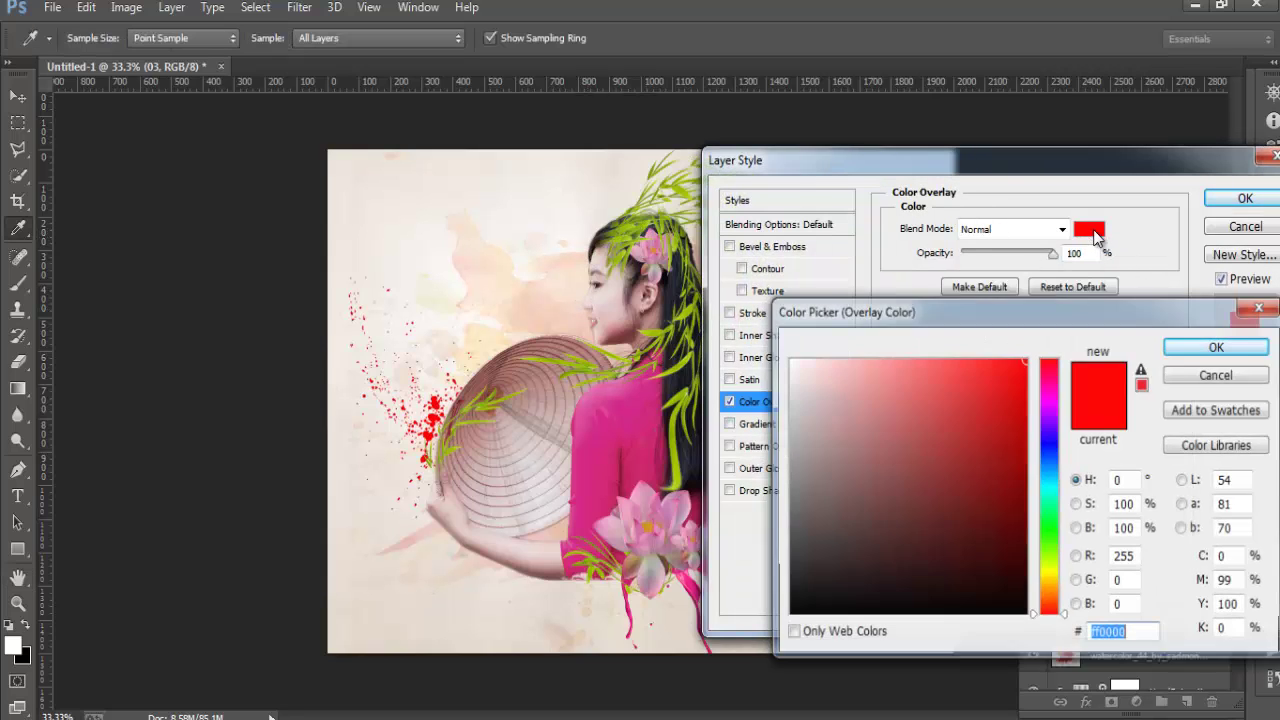
left_click(641, 223)
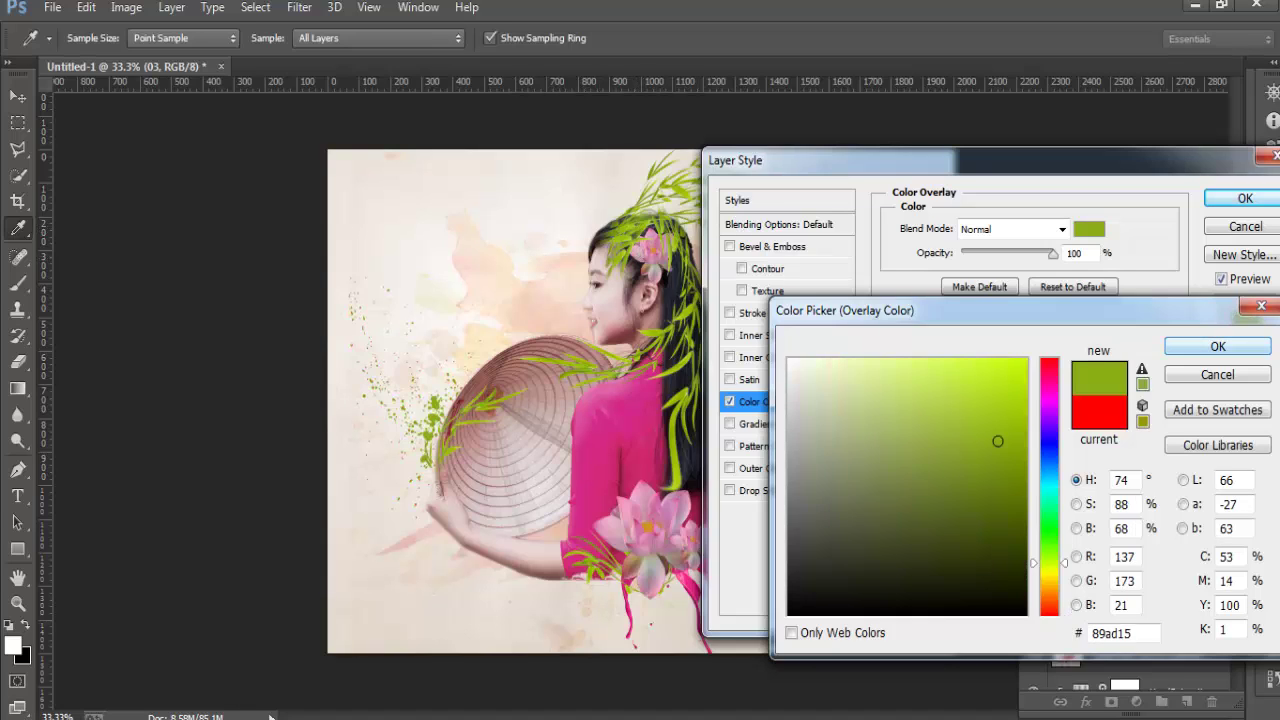
left_click(1210, 346)
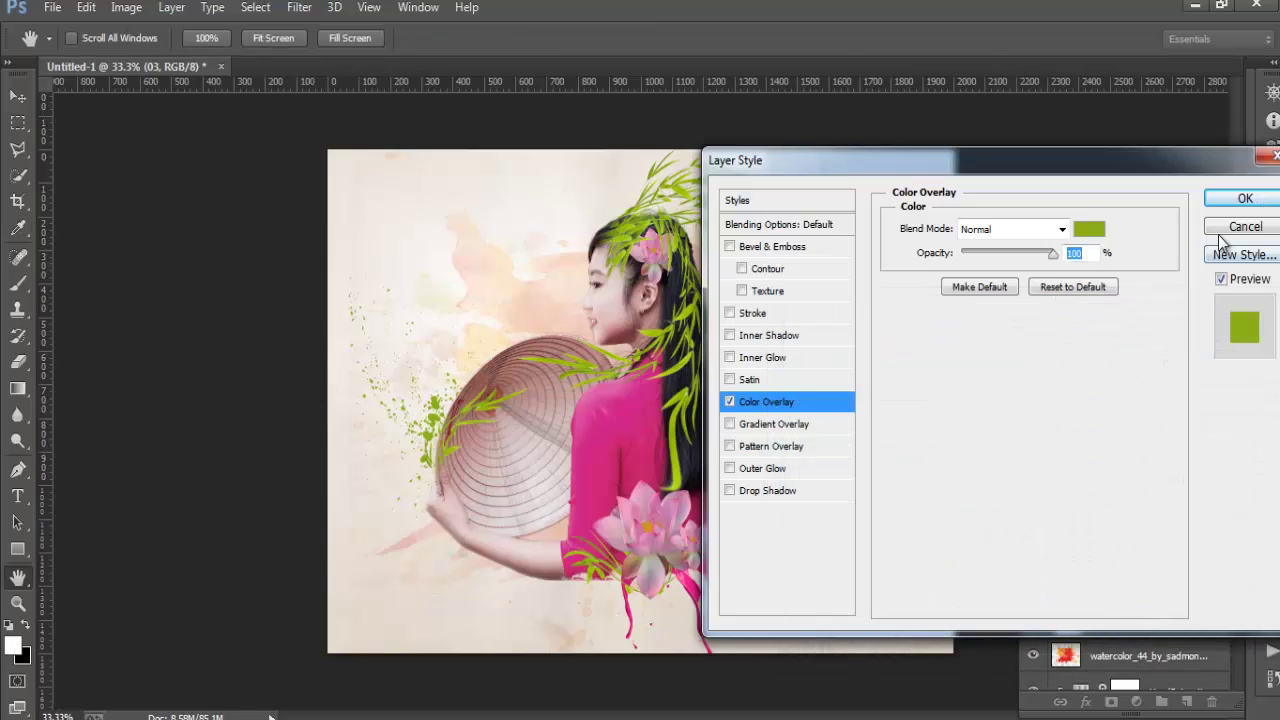
left_click(1244, 198)
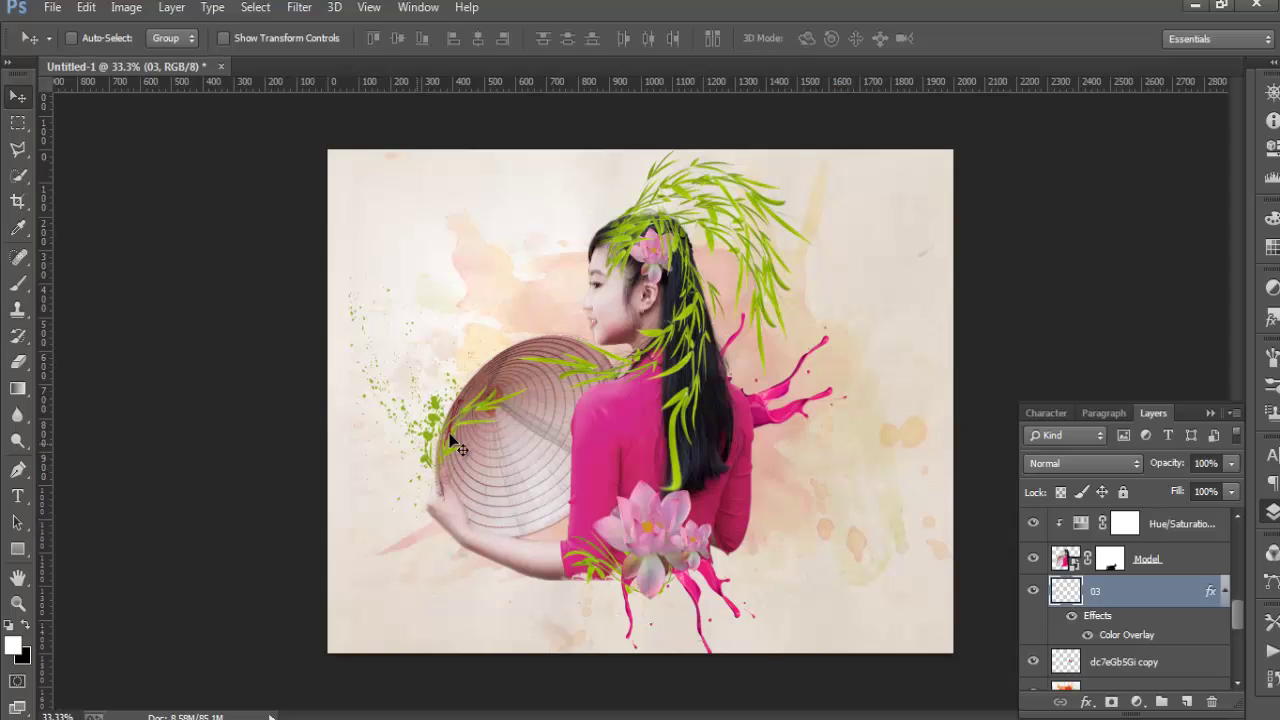
Duplicate the green splatter, flip the copy horizontally and set it below the lotus
key("ctrl+j")
left_click_drag(430, 440, 853, 430)
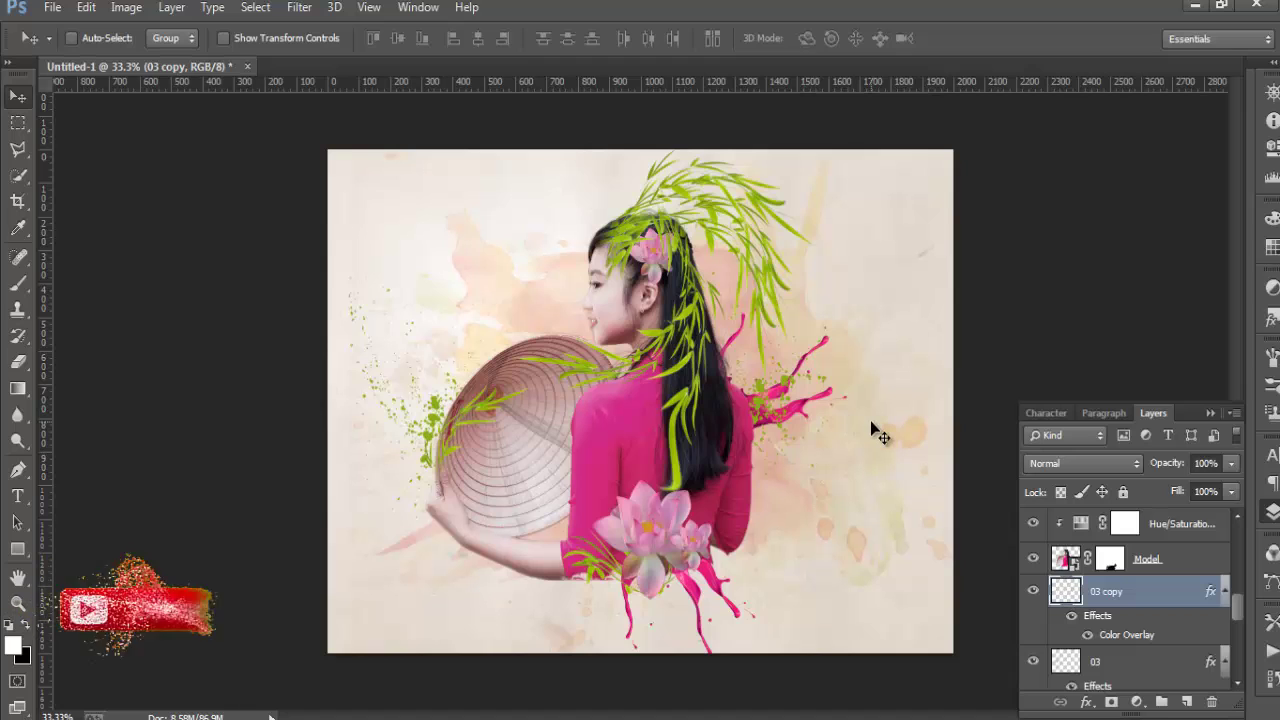
key("ctrl+t")
right_click(751, 383)
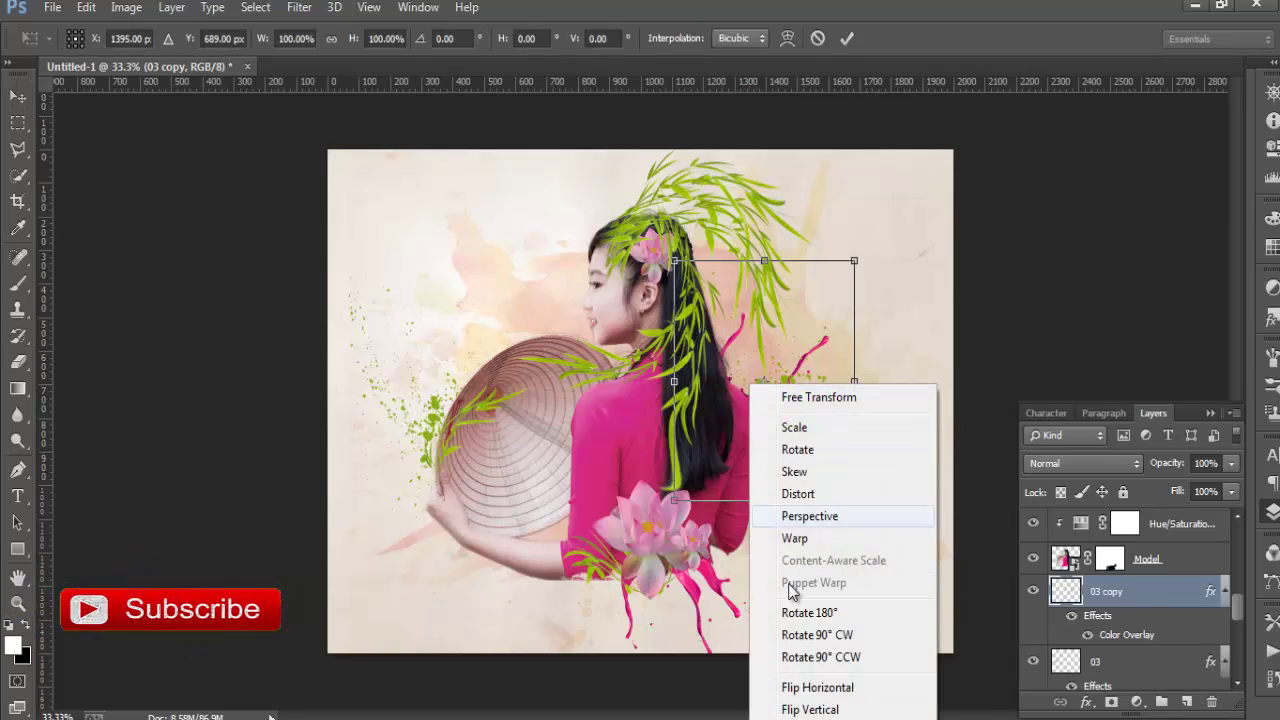
left_click(820, 688)
mouse_move(757, 437)
left_mouse_down()
mouse_move(748, 516)
mouse_move(618, 598)
left_mouse_up()
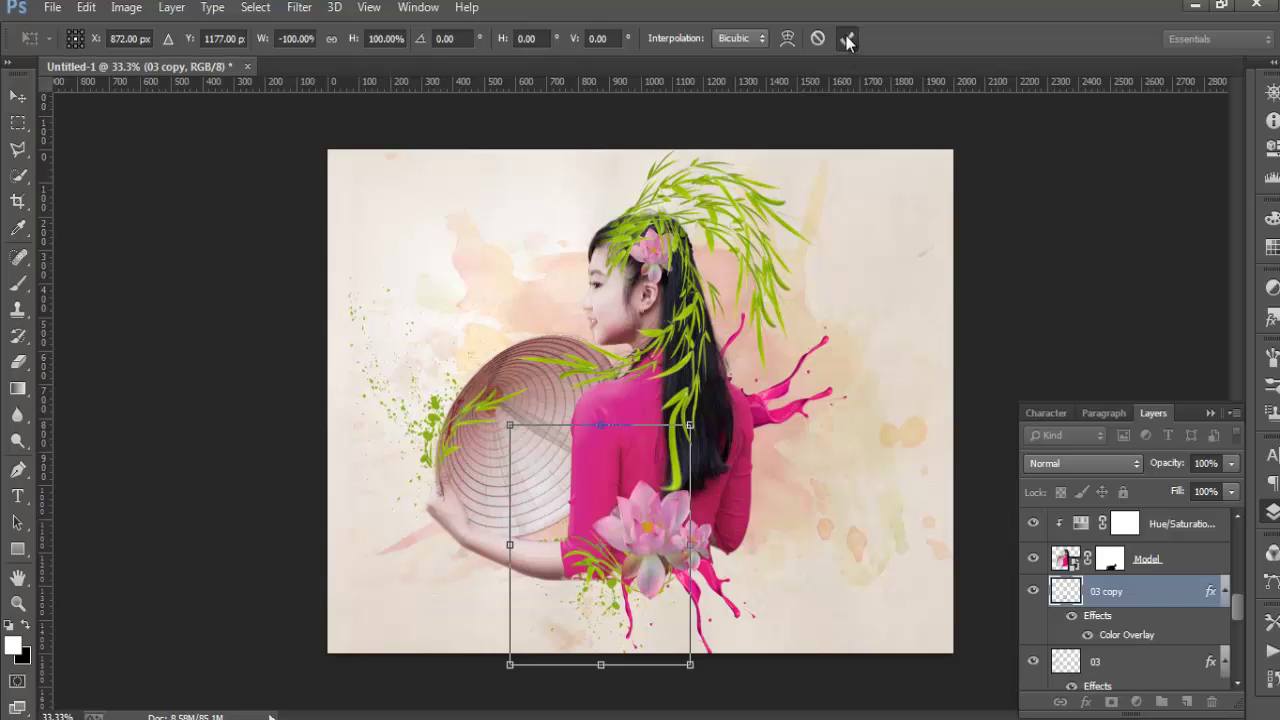
left_click(846, 38)
left_click(54, 7)
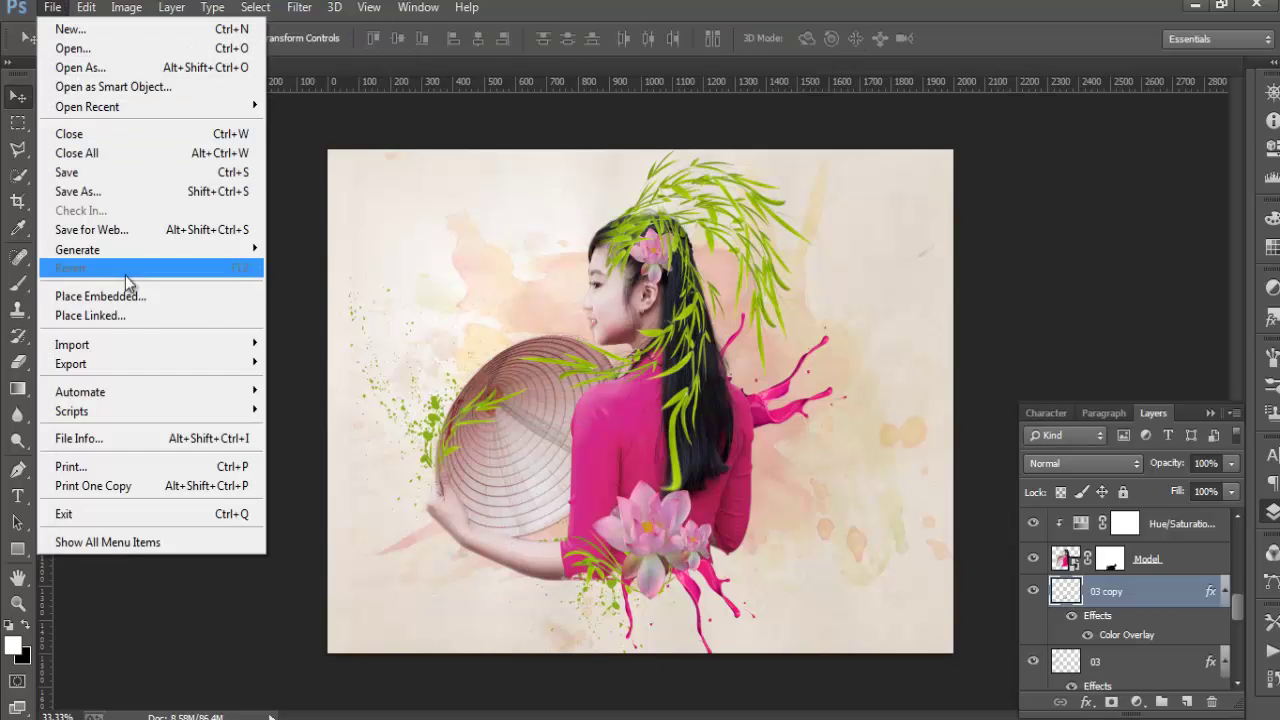
Place splatter image 10, scaled to about 210% and rotated about 31 degrees
left_click(130, 297)
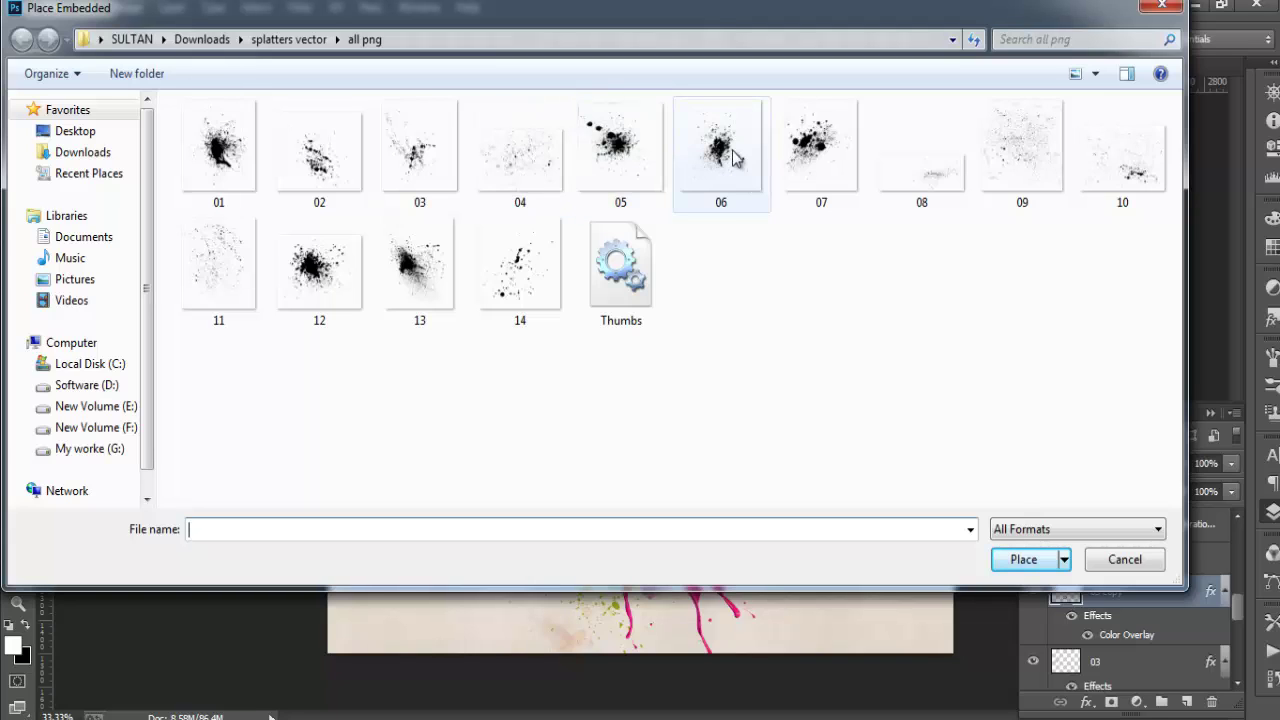
left_click(1128, 172)
left_click(1033, 566)
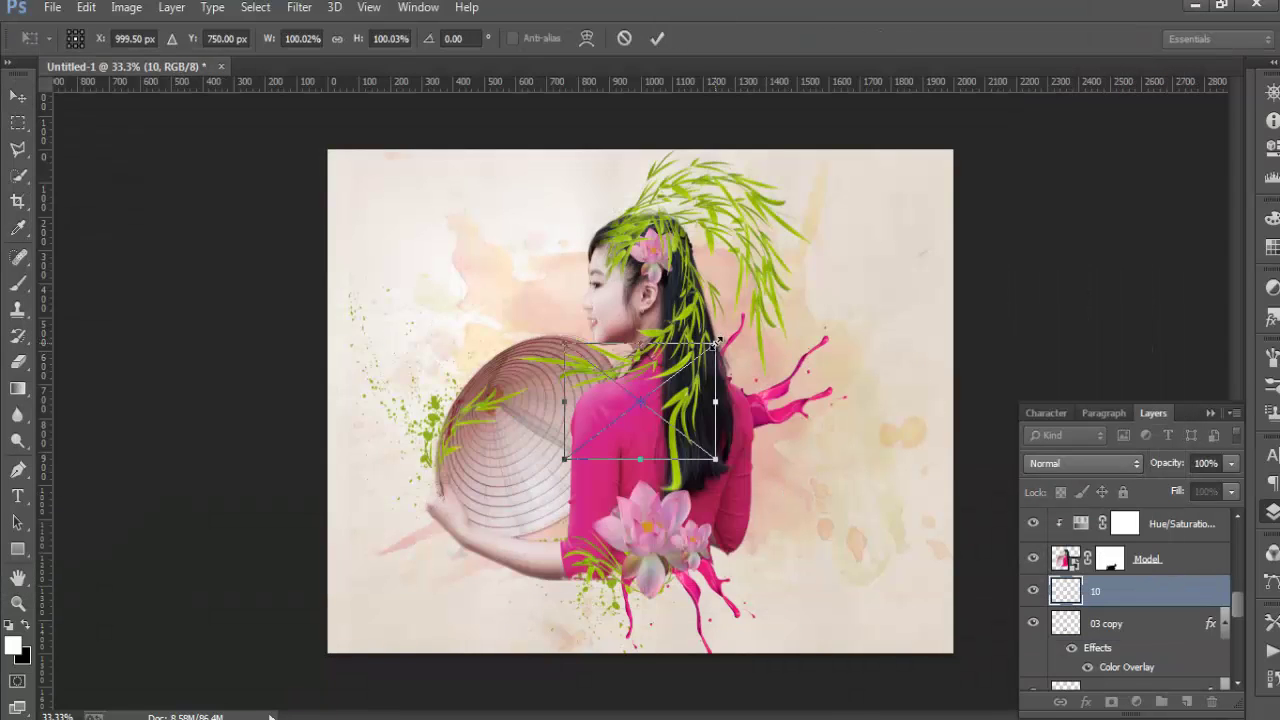
left_click_drag(716, 343, 797, 278)
mouse_move(657, 383)
left_mouse_down()
mouse_move(708, 272)
mouse_move(641, 258)
mouse_move(733, 246)
left_mouse_up()
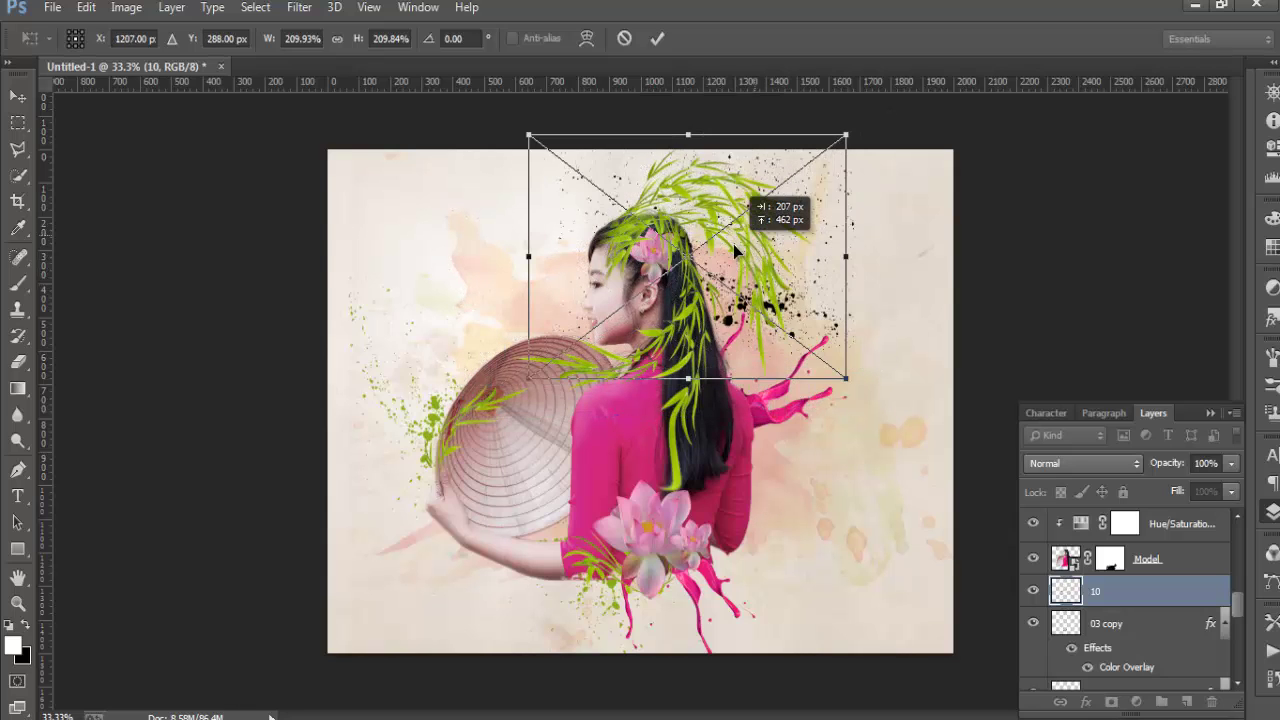
left_click_drag(901, 190, 914, 251)
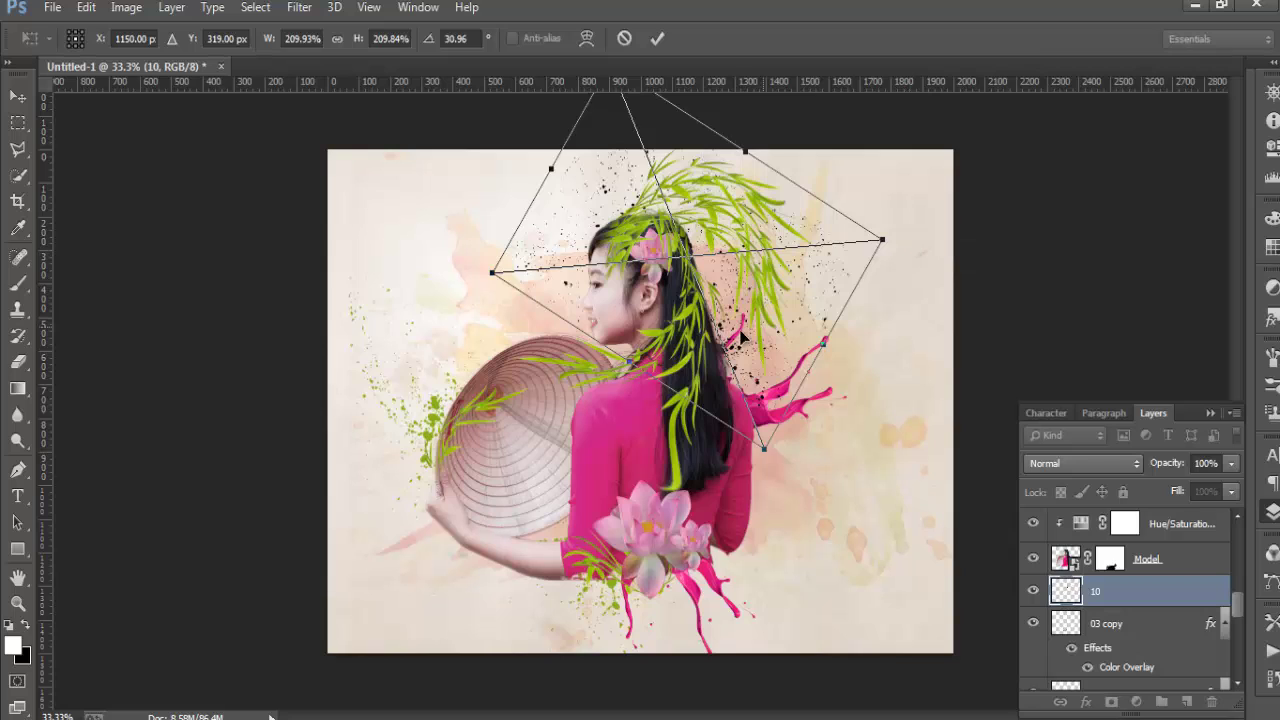
left_click_drag(736, 332, 752, 331)
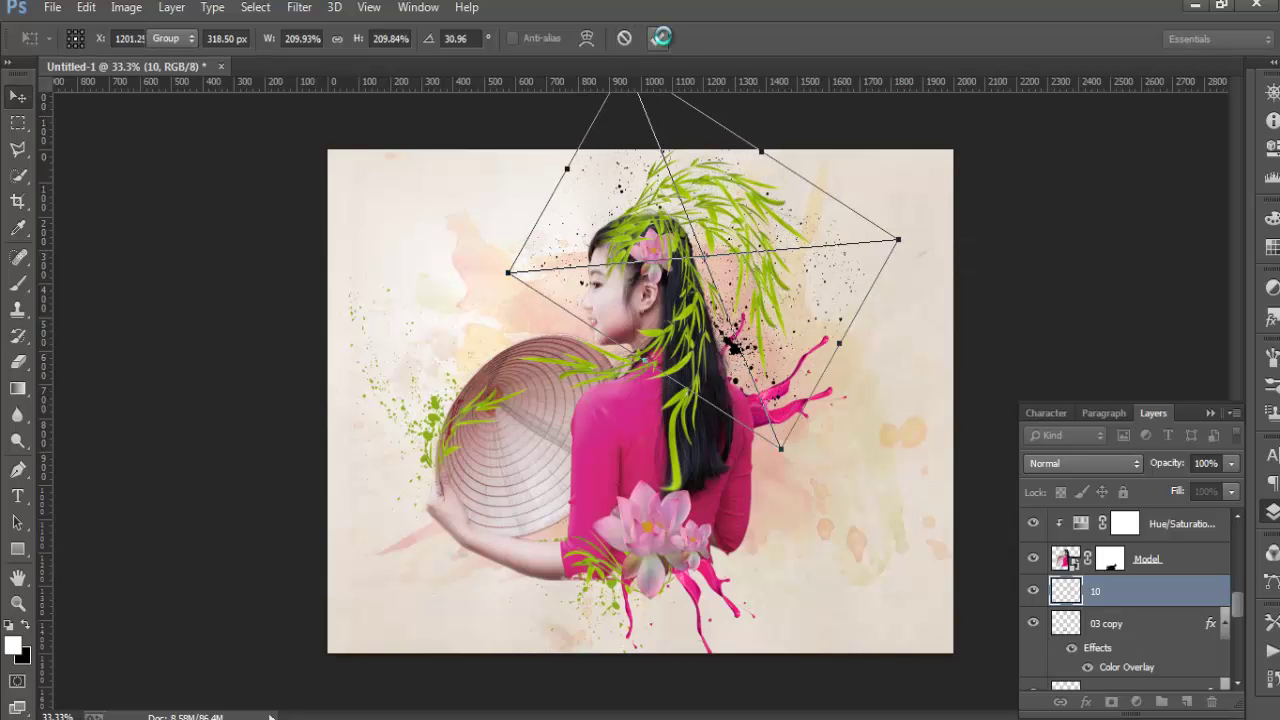
left_click(657, 38)
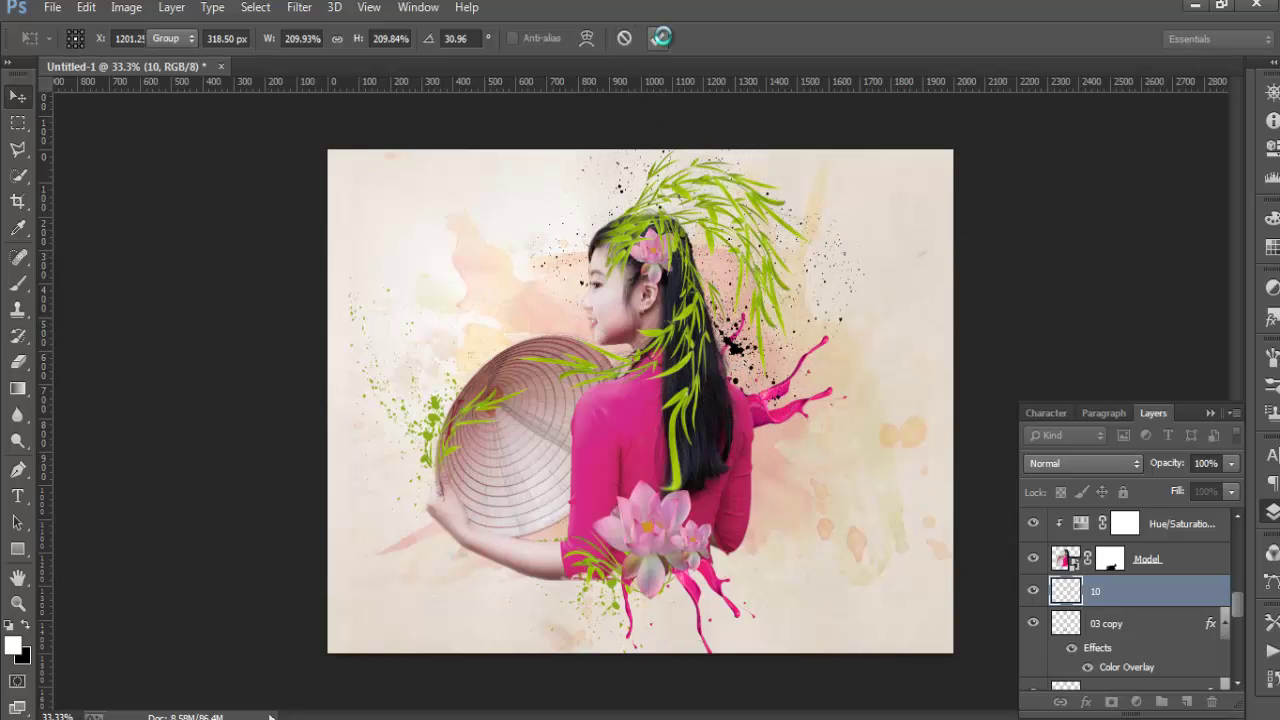
Tint layer 10 with a leaf-green #90b207 Color Overlay and nudge it slightly left and down
key("h")
double_click(1125, 590)
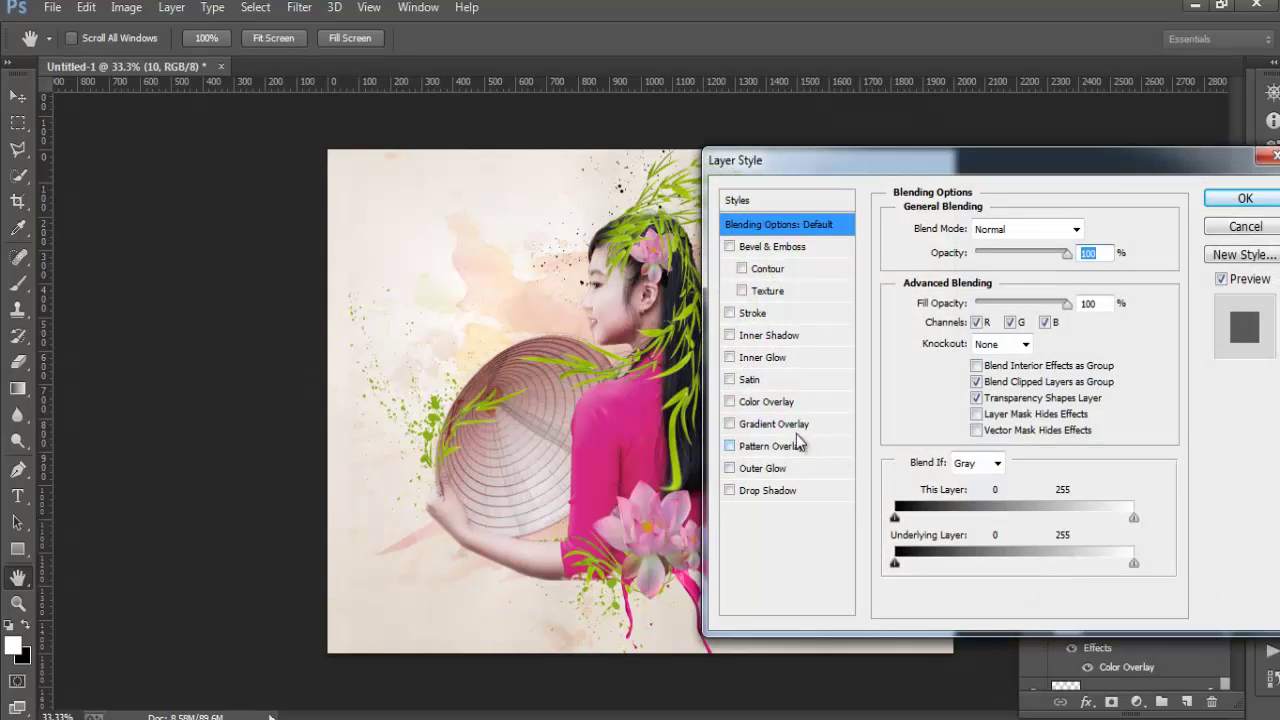
left_click(793, 401)
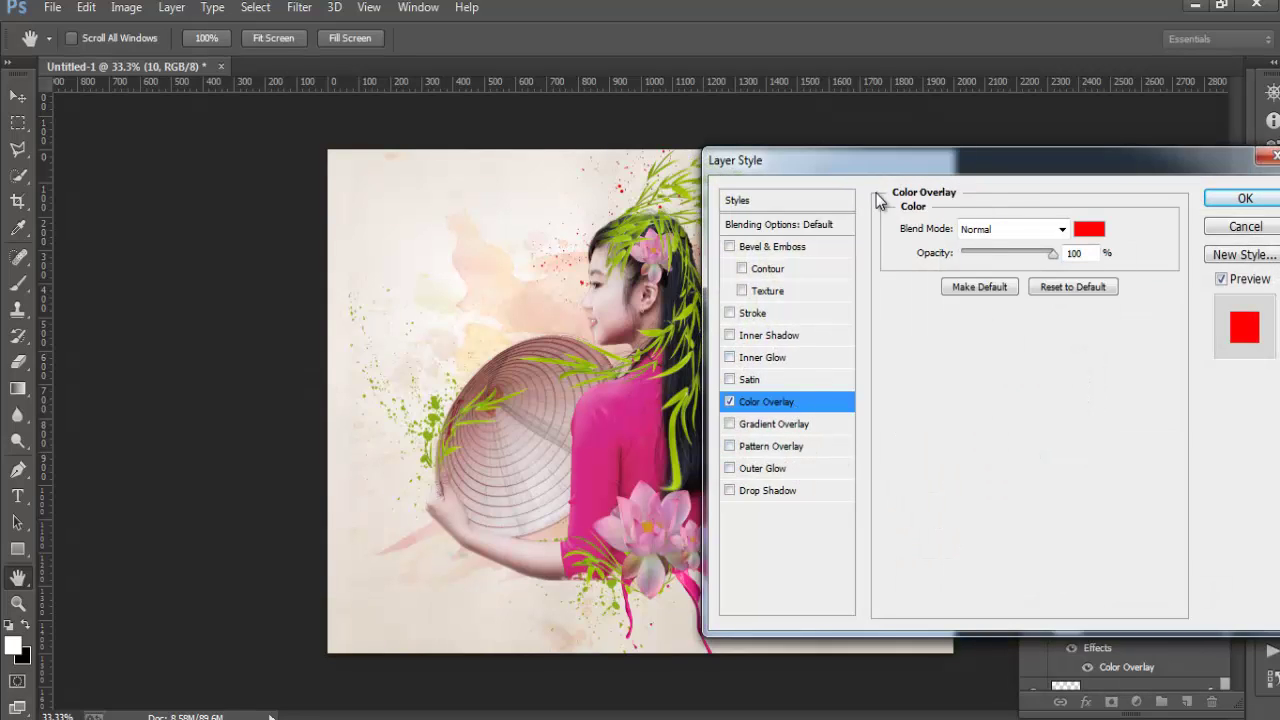
left_click_drag(876, 162, 924, 449)
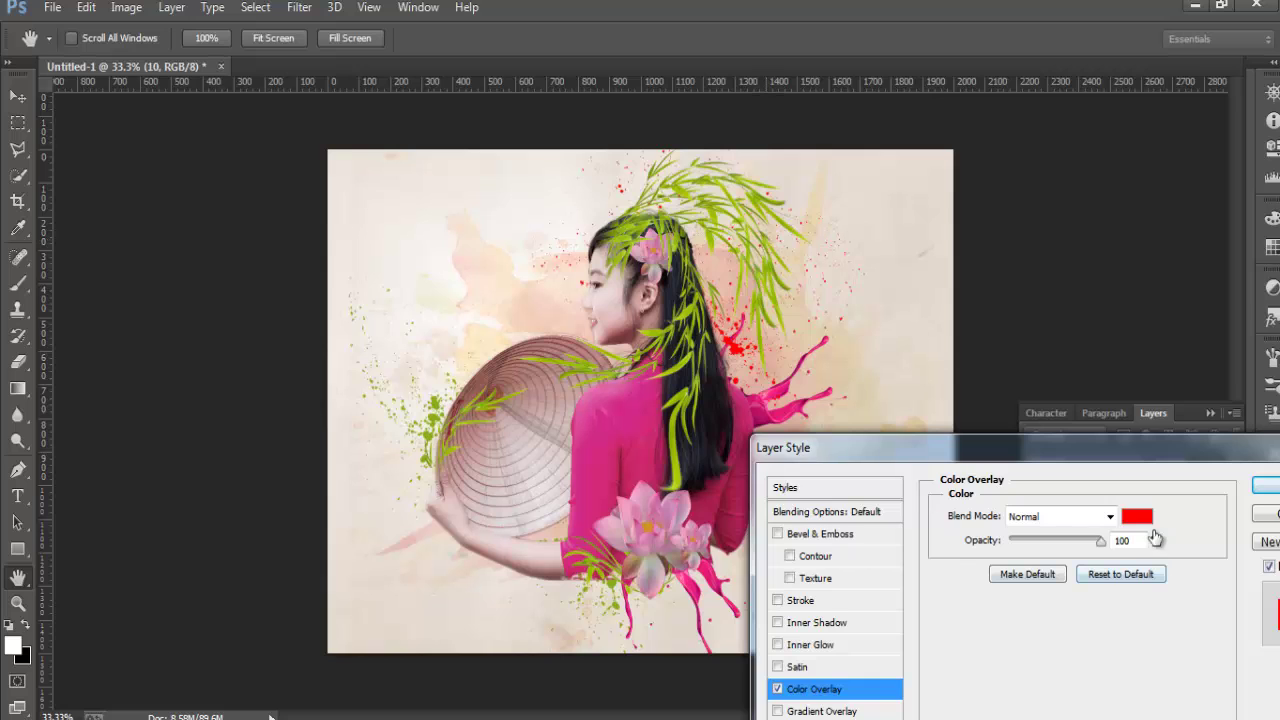
left_click(1140, 516)
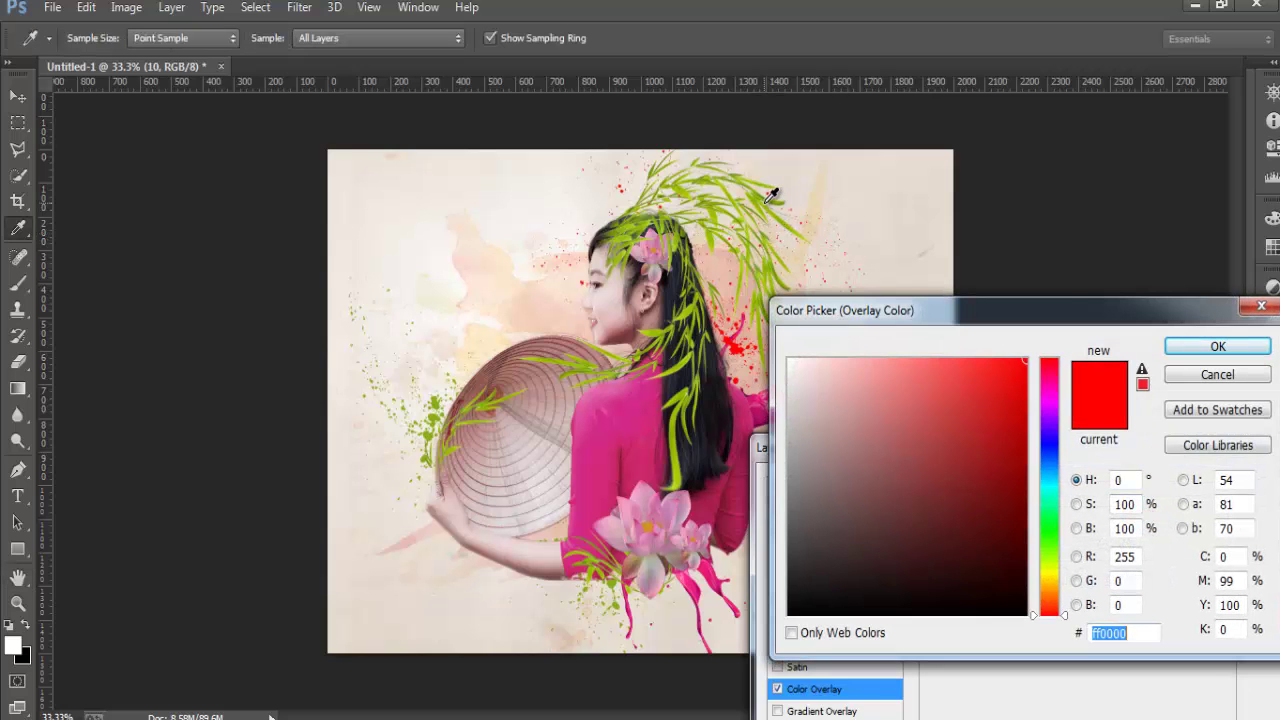
left_click(769, 199)
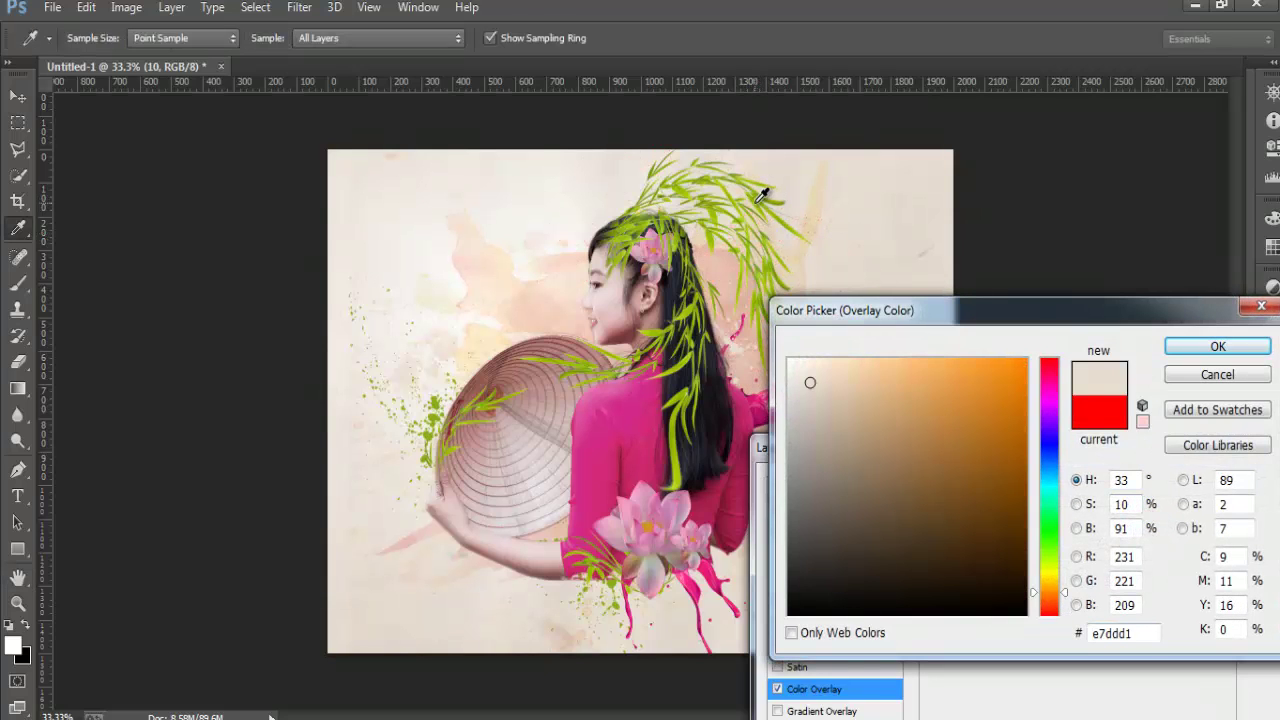
left_click(759, 197)
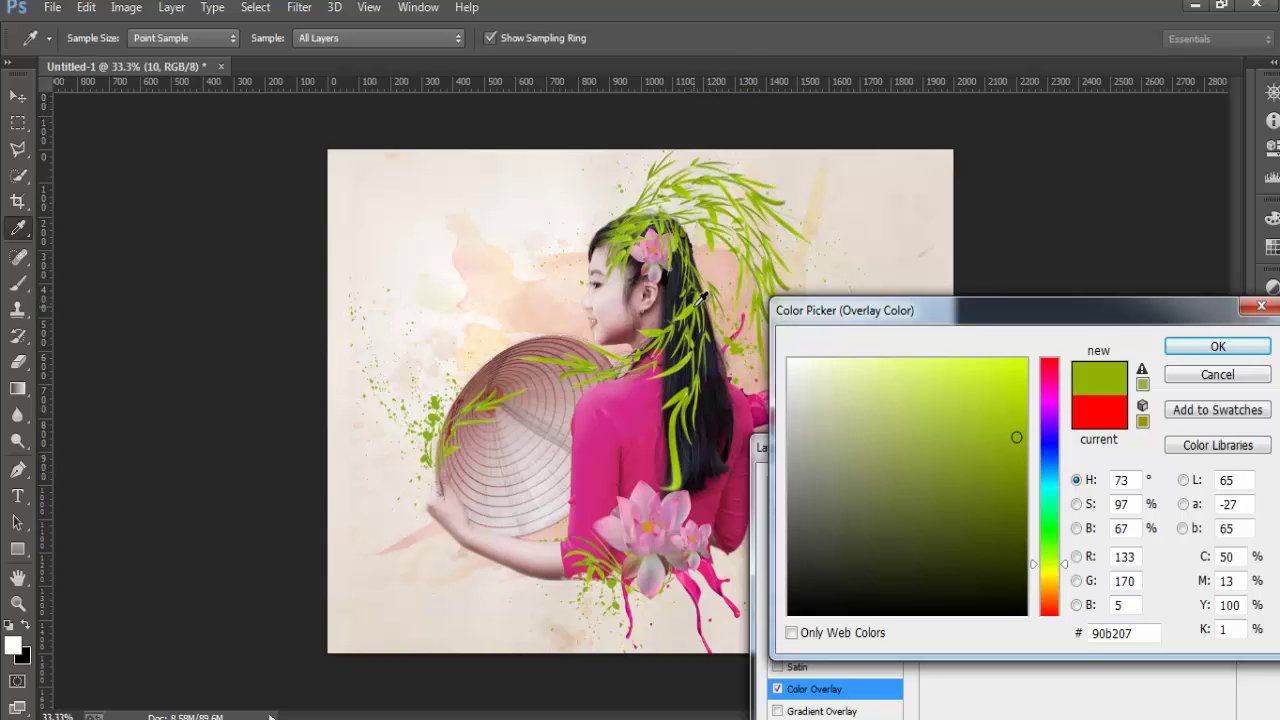
left_click(1230, 347)
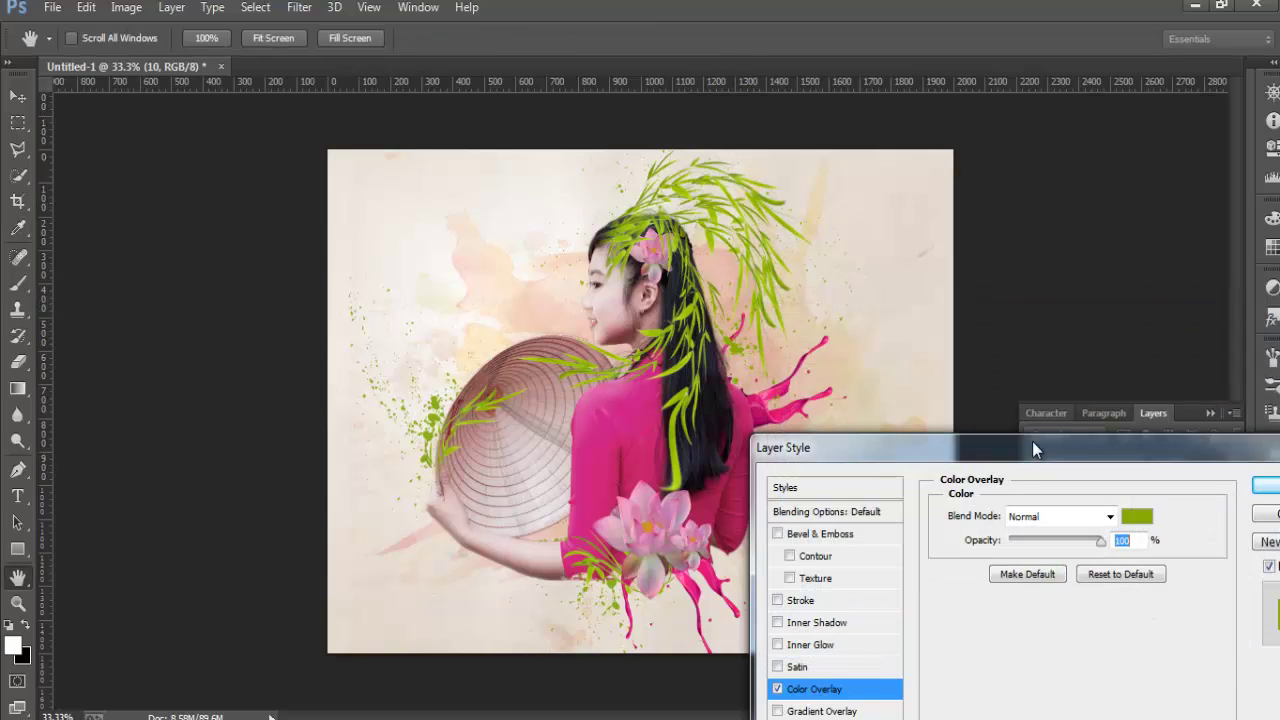
left_click_drag(955, 450, 868, 314)
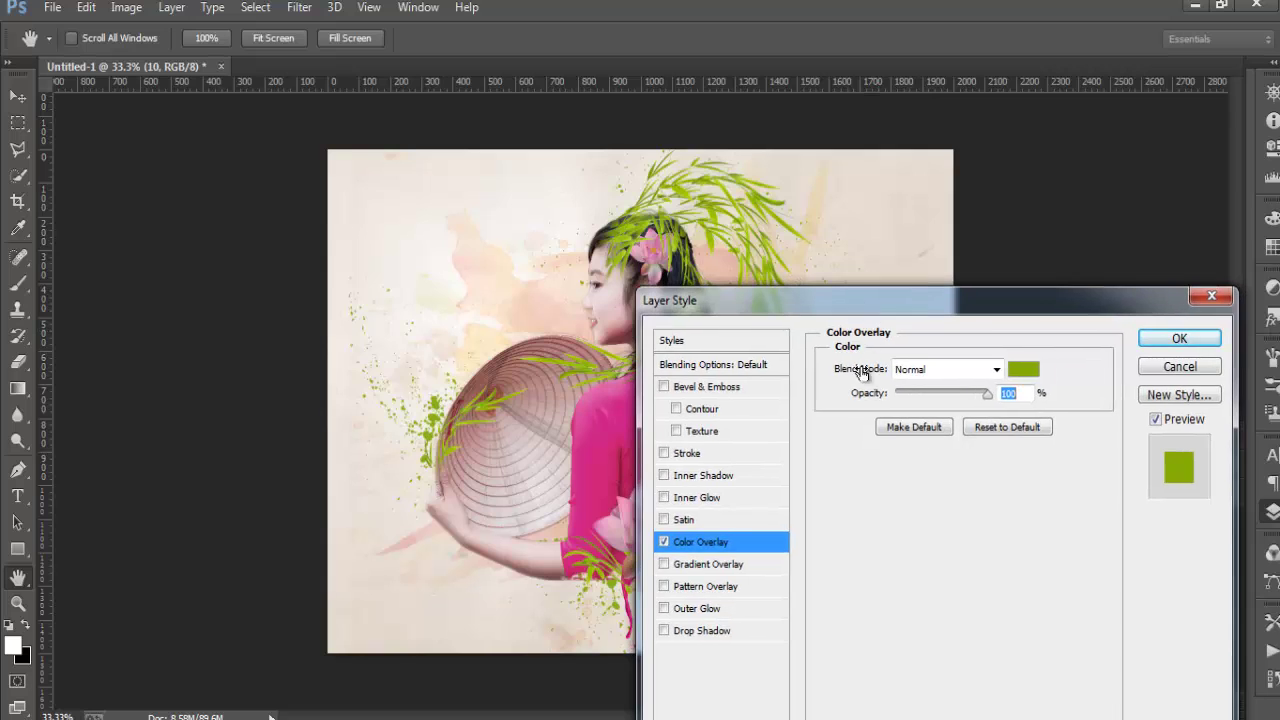
left_click(1205, 340)
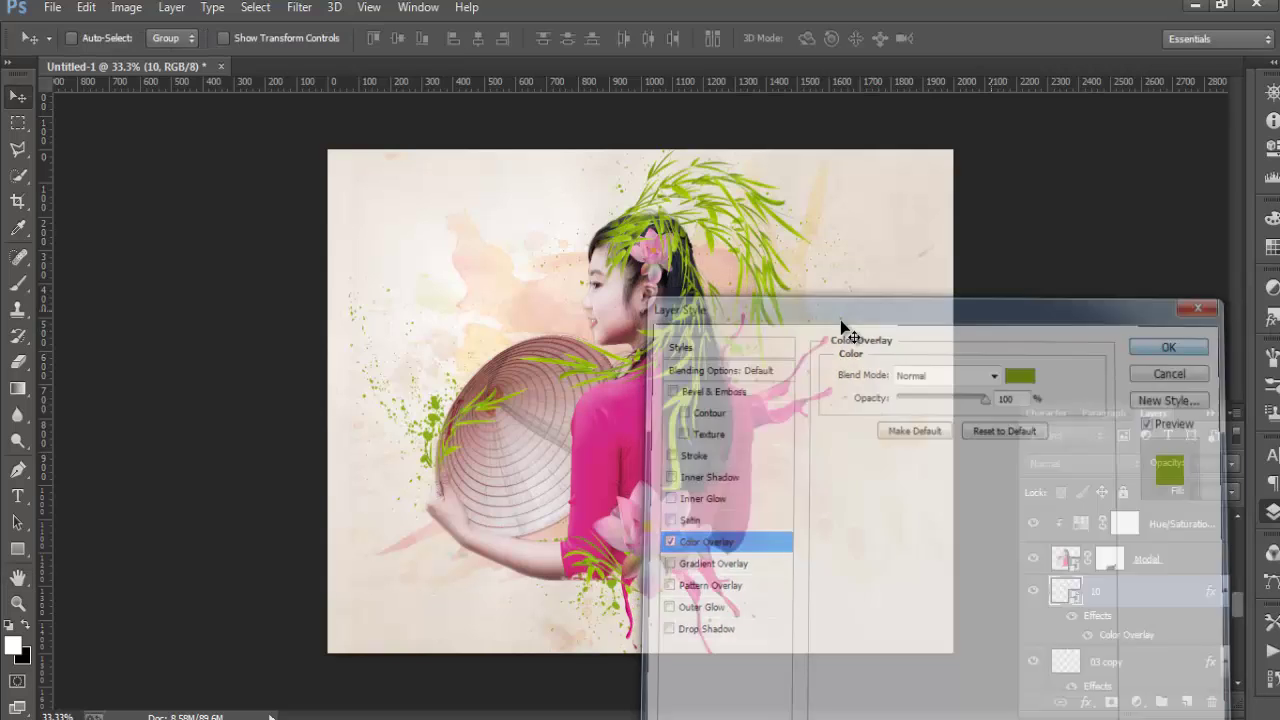
left_click_drag(737, 384, 665, 318)
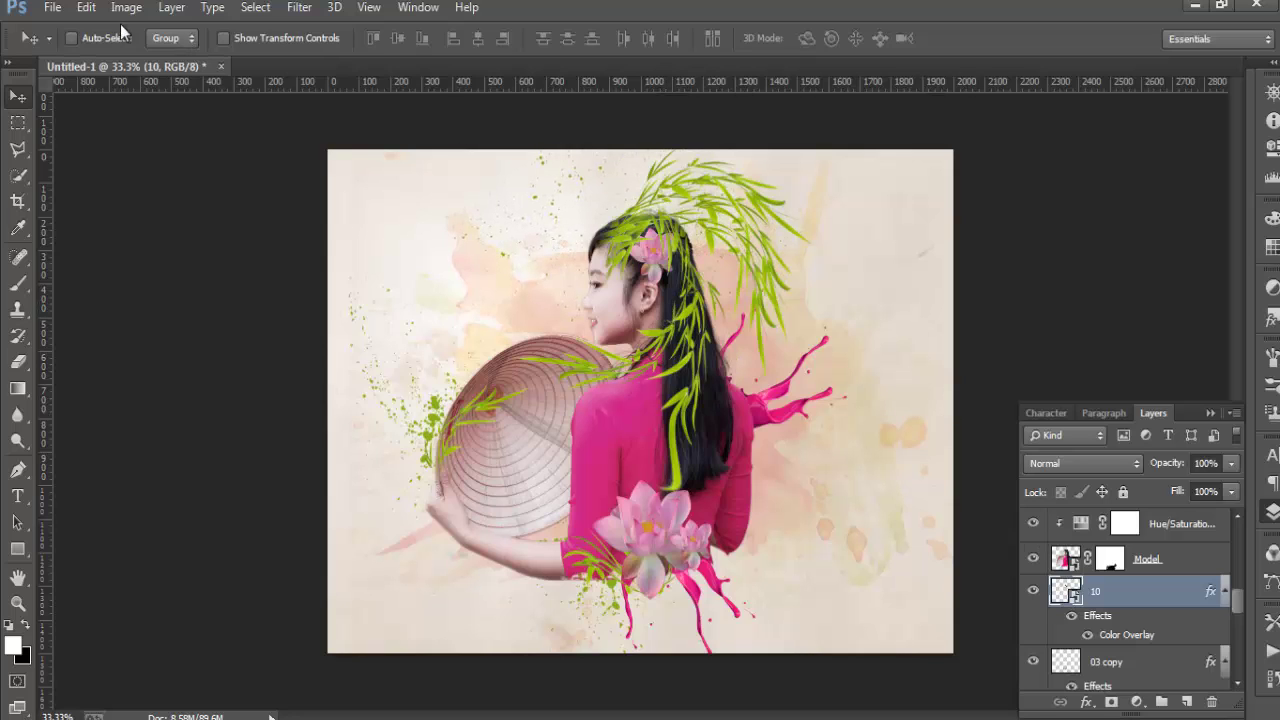
Place splatter image 12 above her head, enlarged to about 230%
left_click(52, 7)
left_click(101, 298)
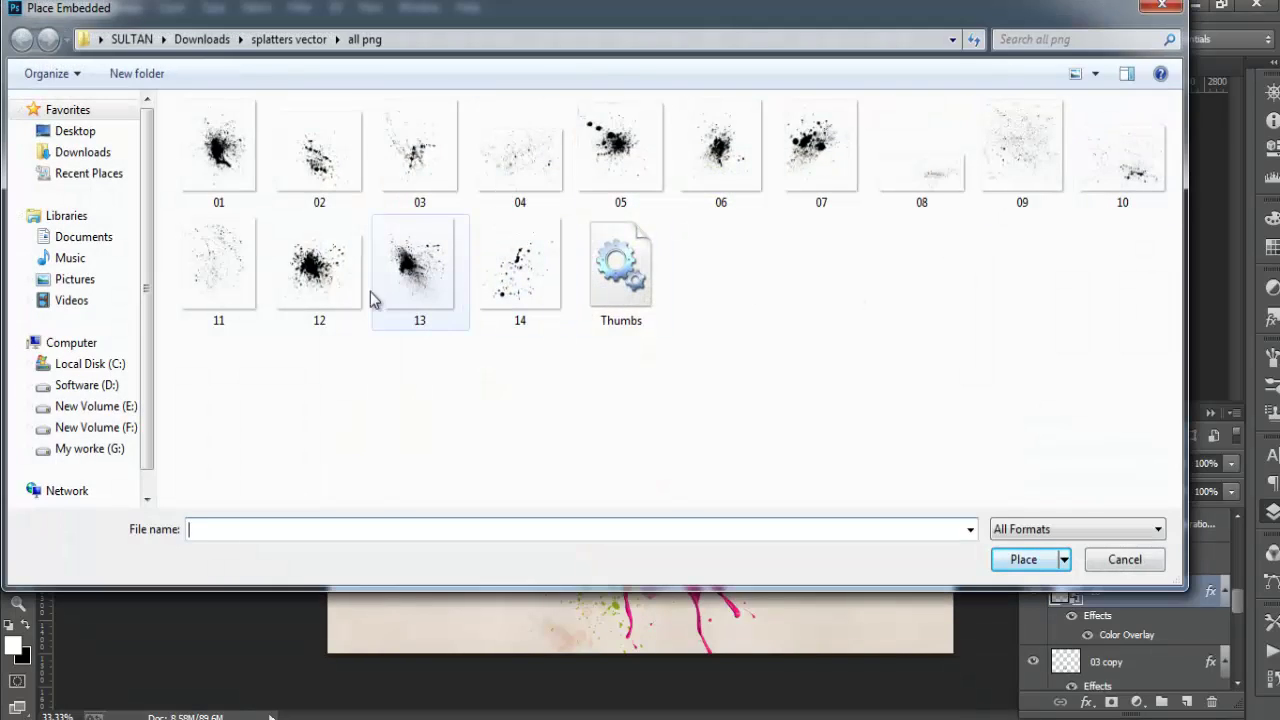
left_click(330, 290)
left_click(1030, 560)
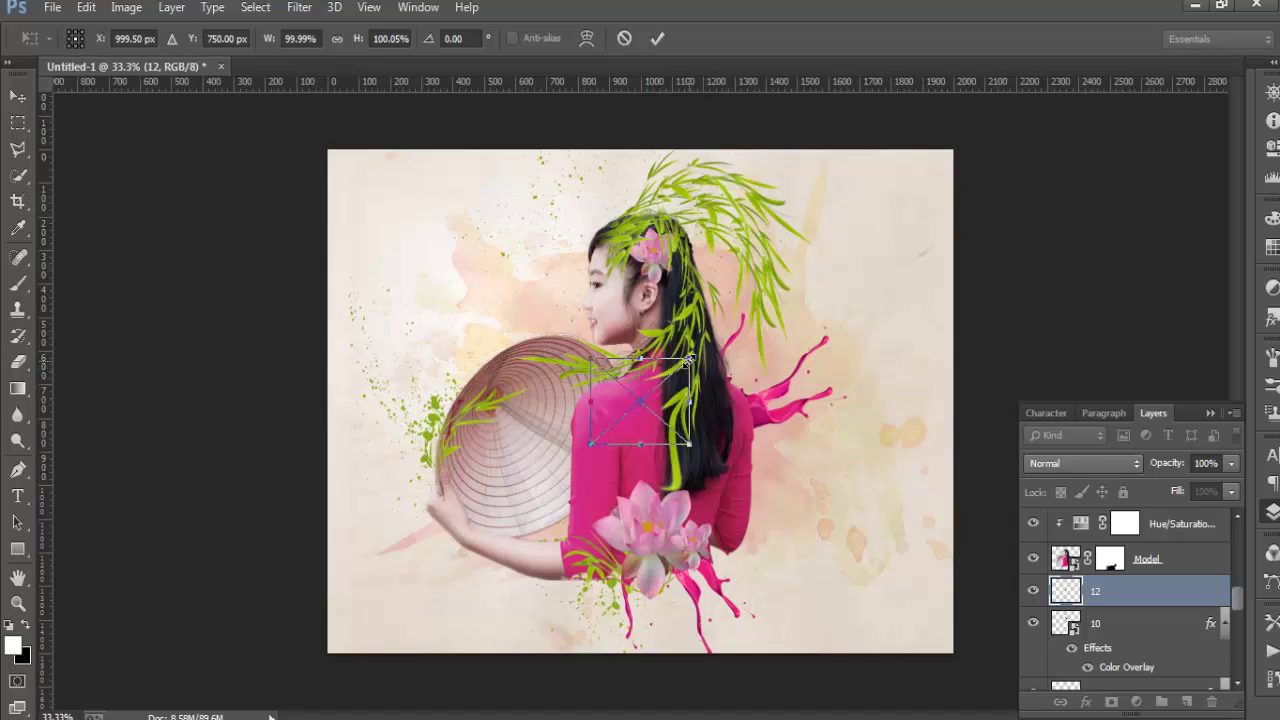
left_click_drag(687, 362, 752, 300)
mouse_move(629, 365)
left_mouse_down()
mouse_move(508, 322)
mouse_move(665, 203)
mouse_move(641, 195)
left_mouse_up()
left_click(658, 40)
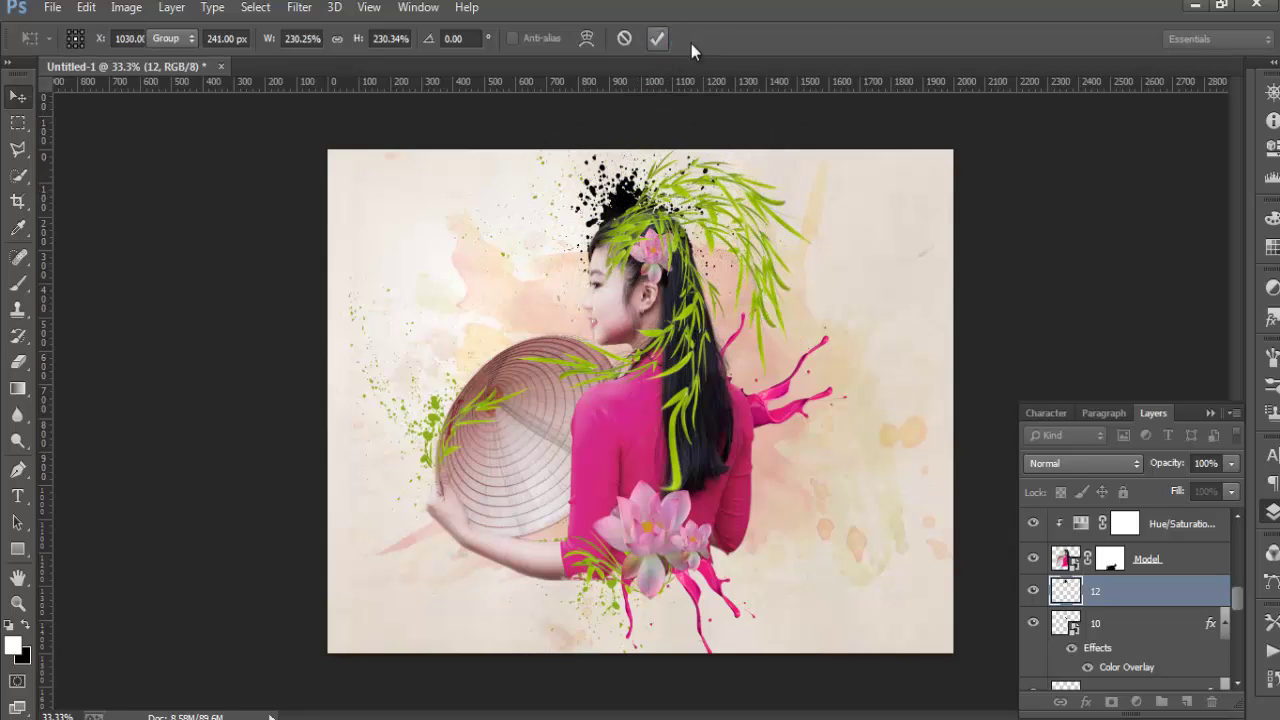
Give layer 12 a leaf-green #96bc10 Color Overlay and shift it slightly
double_click(1122, 598)
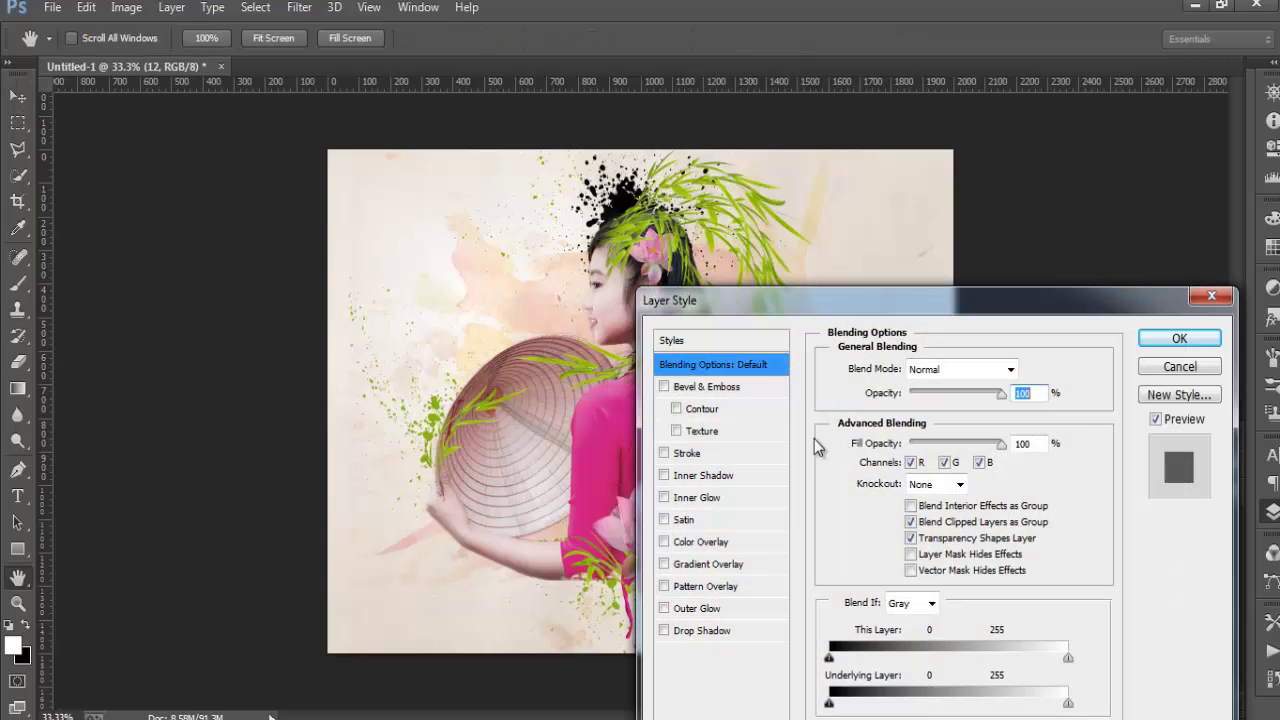
left_click(724, 546)
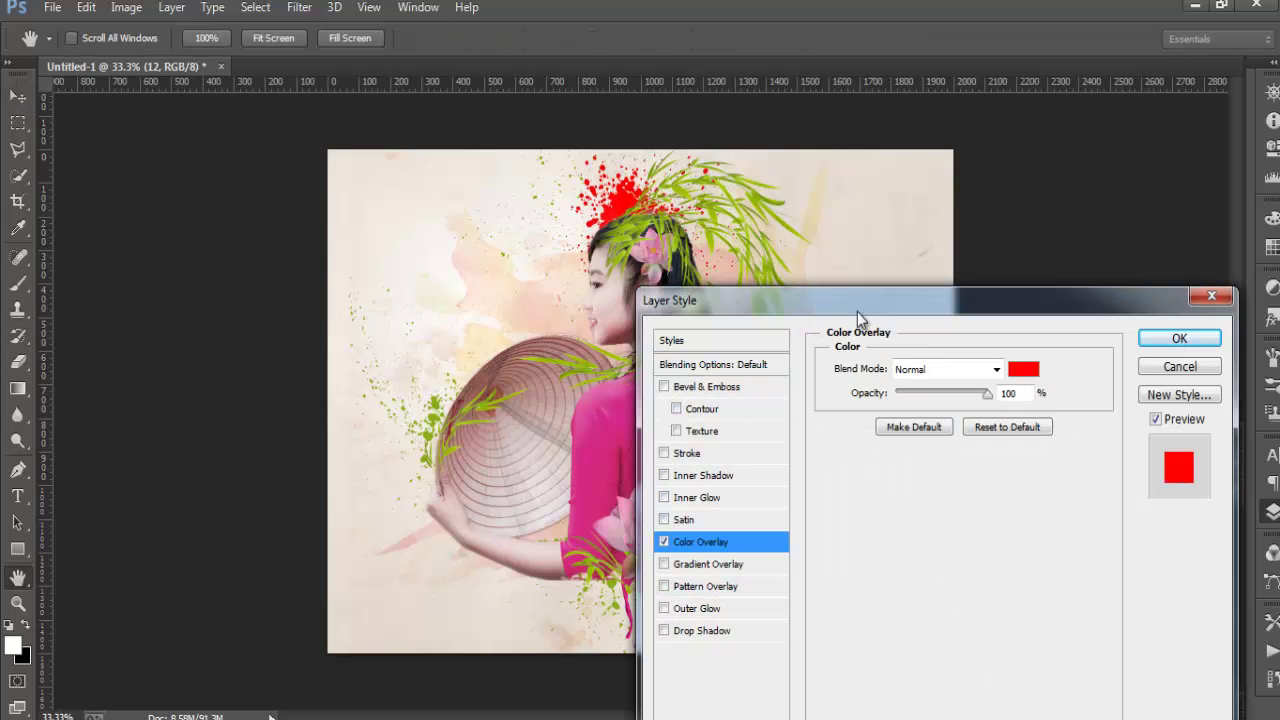
left_click(1024, 370)
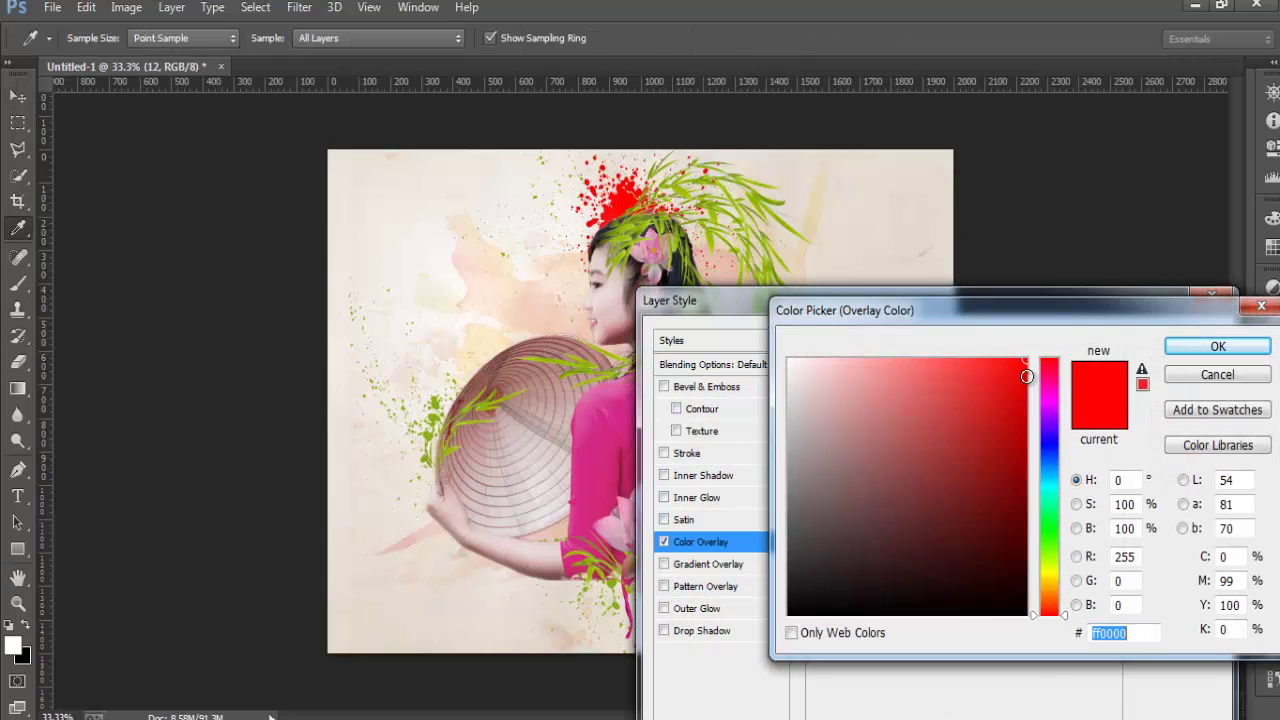
left_click(755, 195)
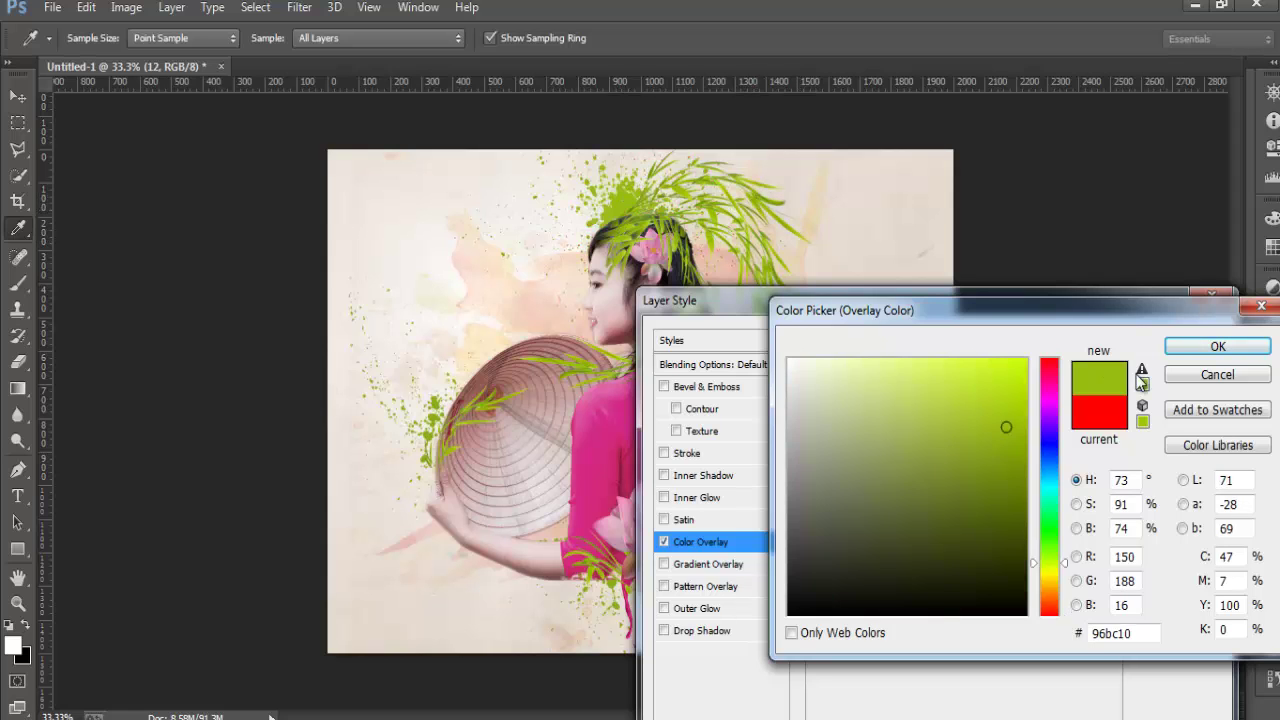
left_click(1225, 346)
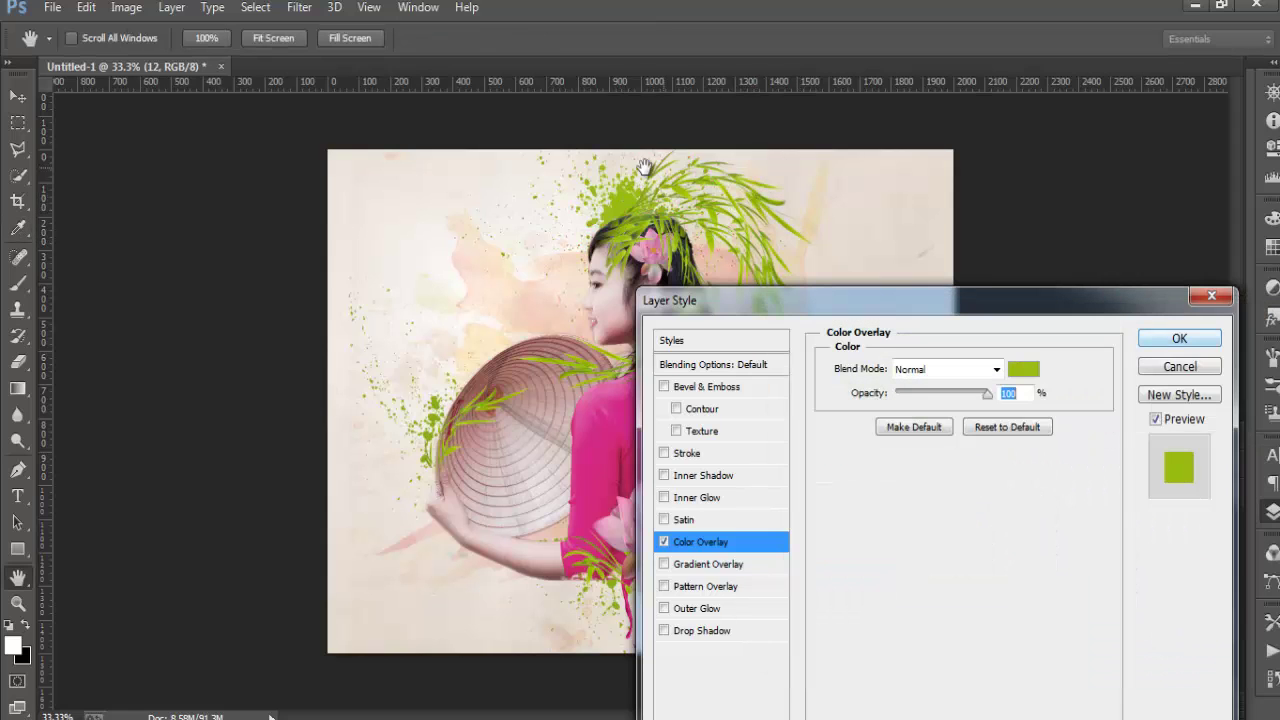
left_click(1180, 339)
left_click_drag(638, 205, 620, 208)
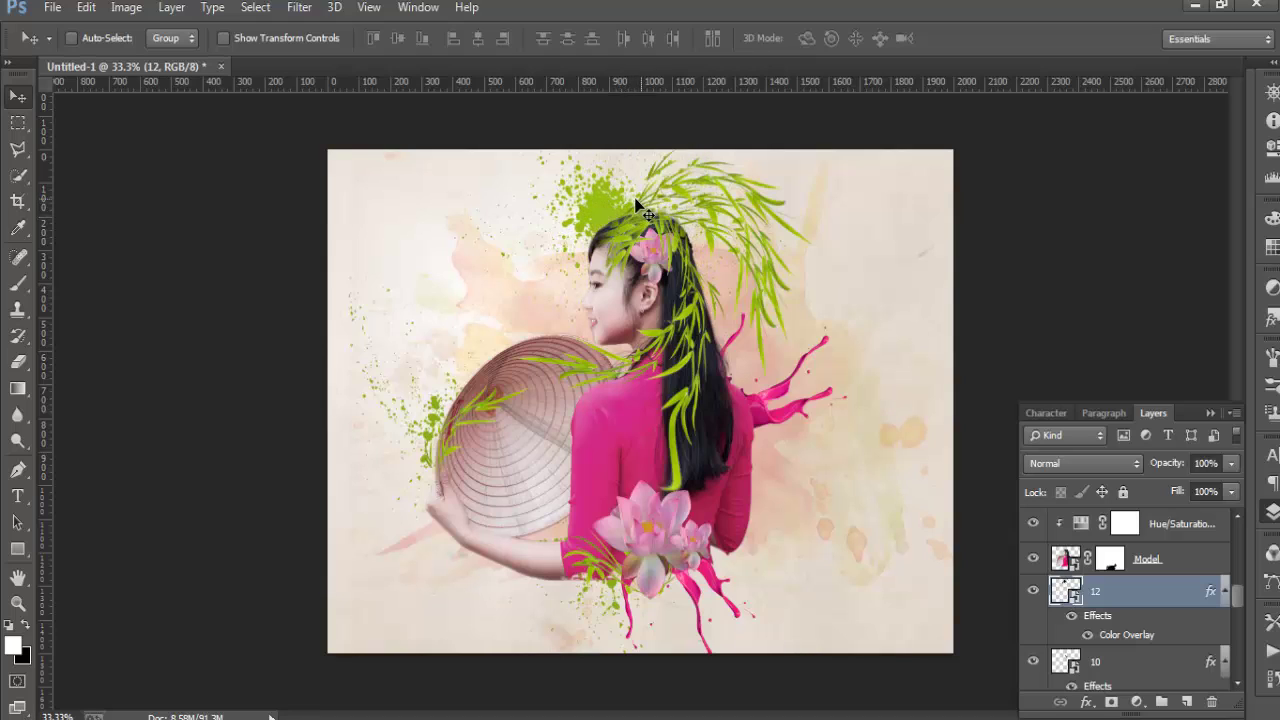
left_click_drag(620, 208, 659, 203)
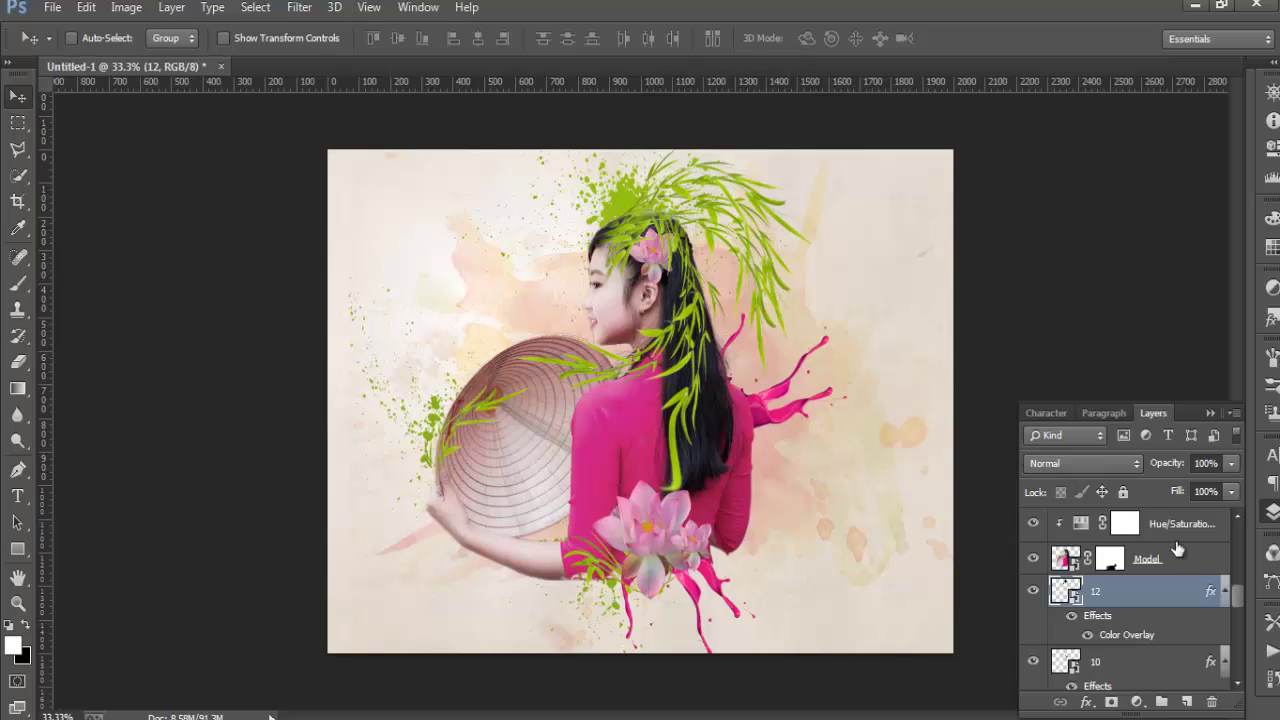
left_click(1033, 592)
left_click(1033, 592)
left_click_drag(1240, 601, 1246, 513)
left_click(1184, 532)
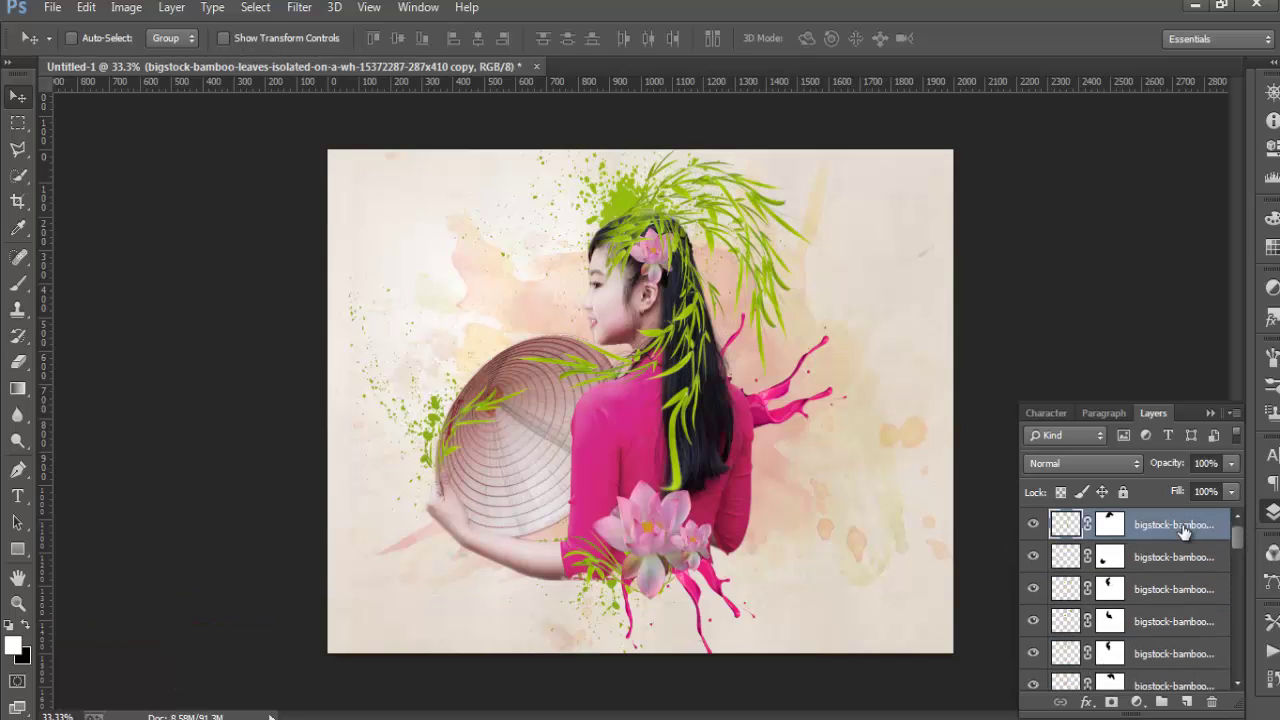
left_click(1036, 524)
left_click(1036, 524)
left_click(1033, 557)
left_click(1033, 557)
left_click(1033, 589)
left_click(1033, 589)
left_click(1033, 589)
left_click(1033, 589)
left_click(1033, 589)
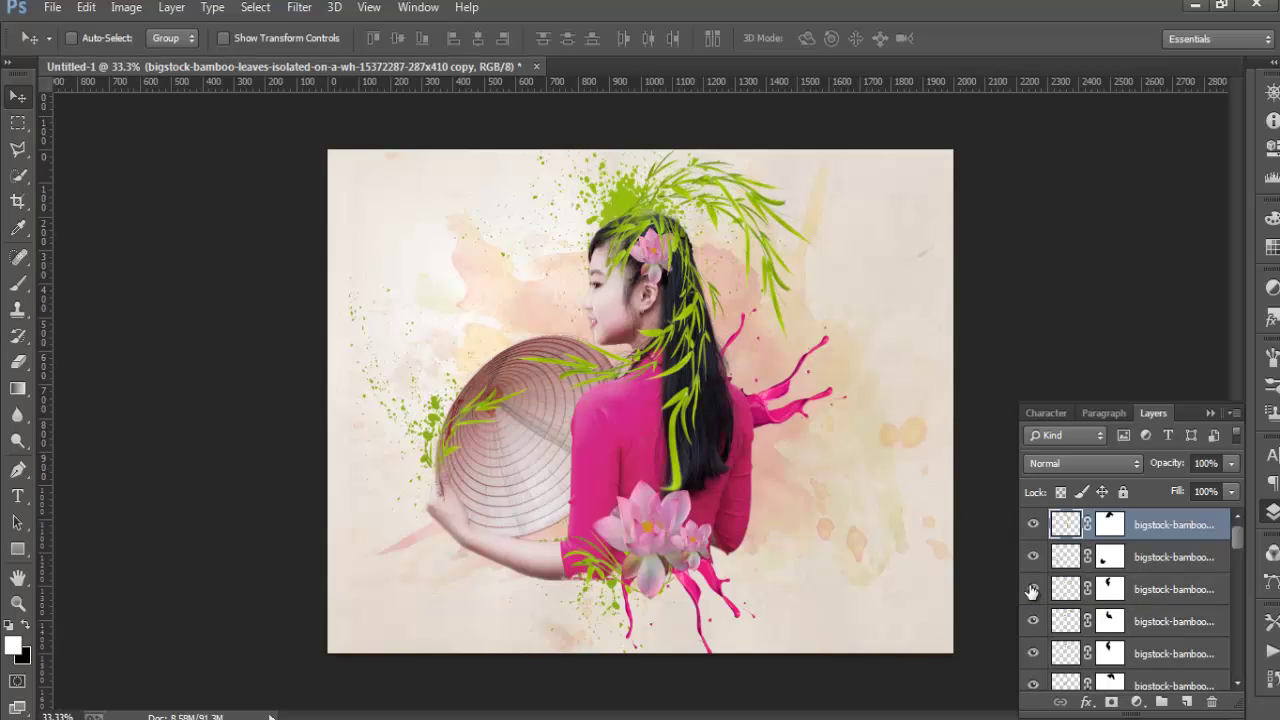
left_click(1033, 589)
left_click(1033, 621)
left_click(1033, 621)
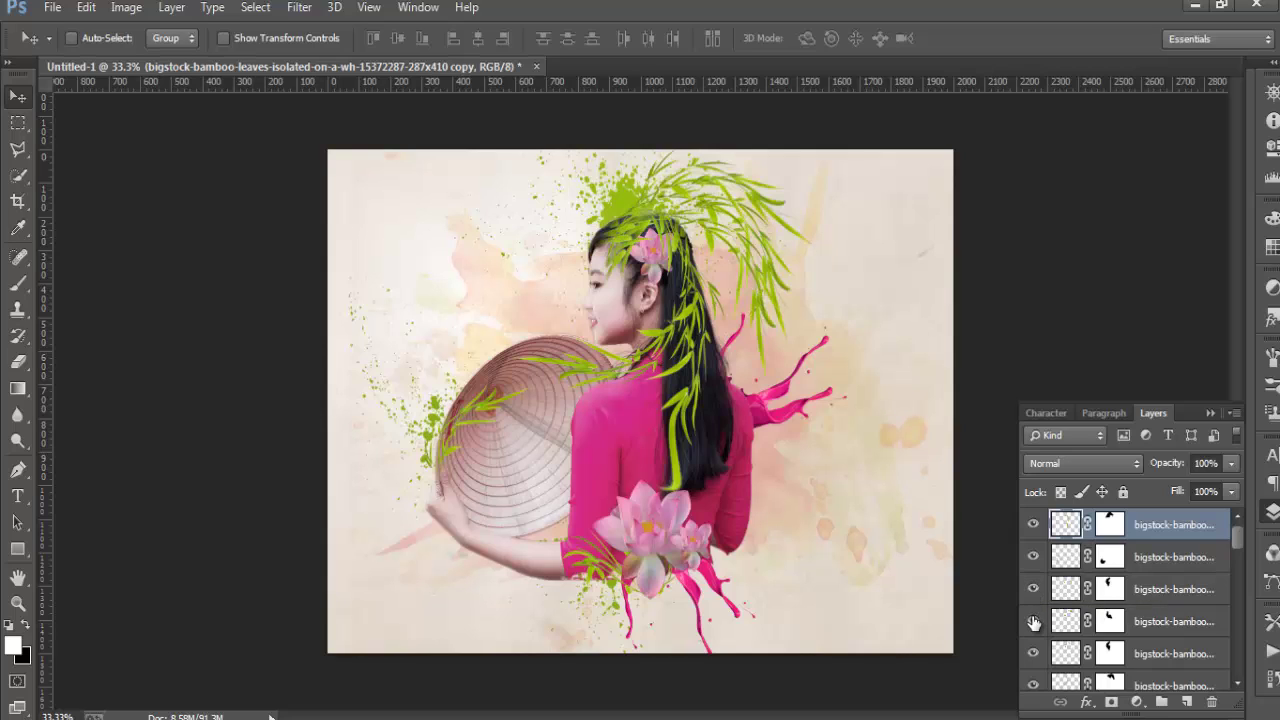
left_click(1033, 621)
left_click(1033, 621)
left_click(1033, 621)
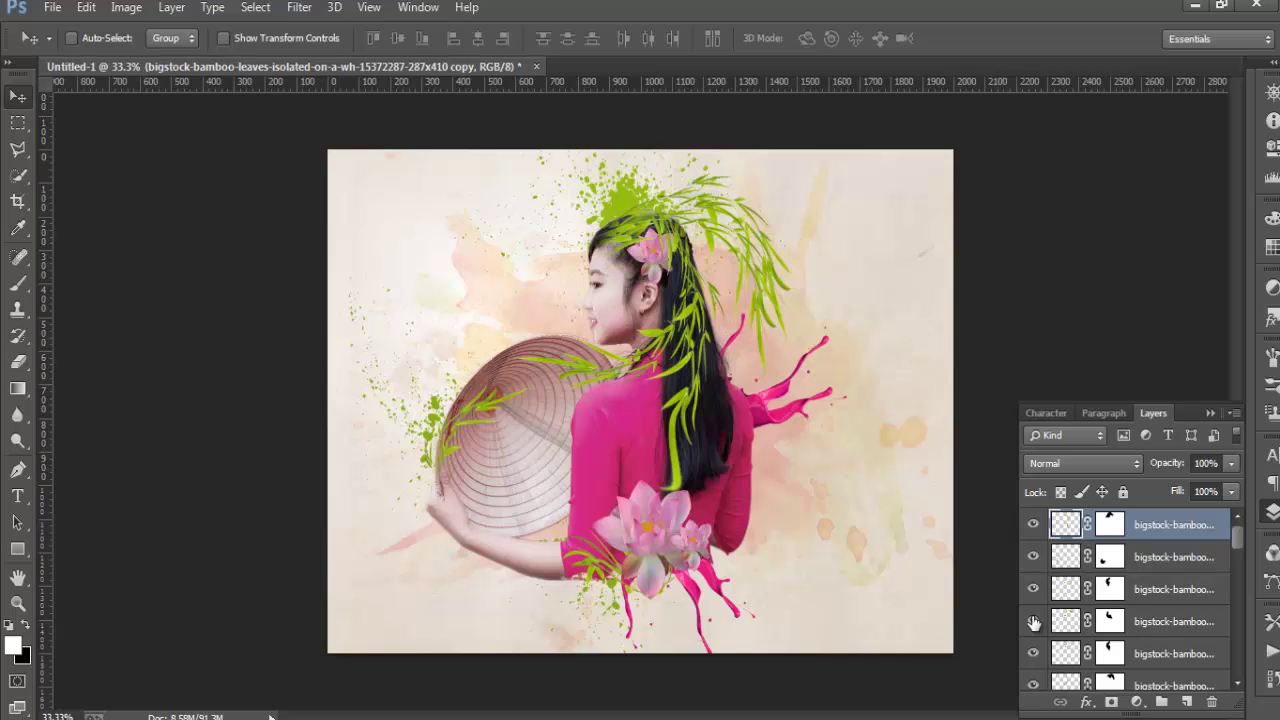
left_click(1033, 621)
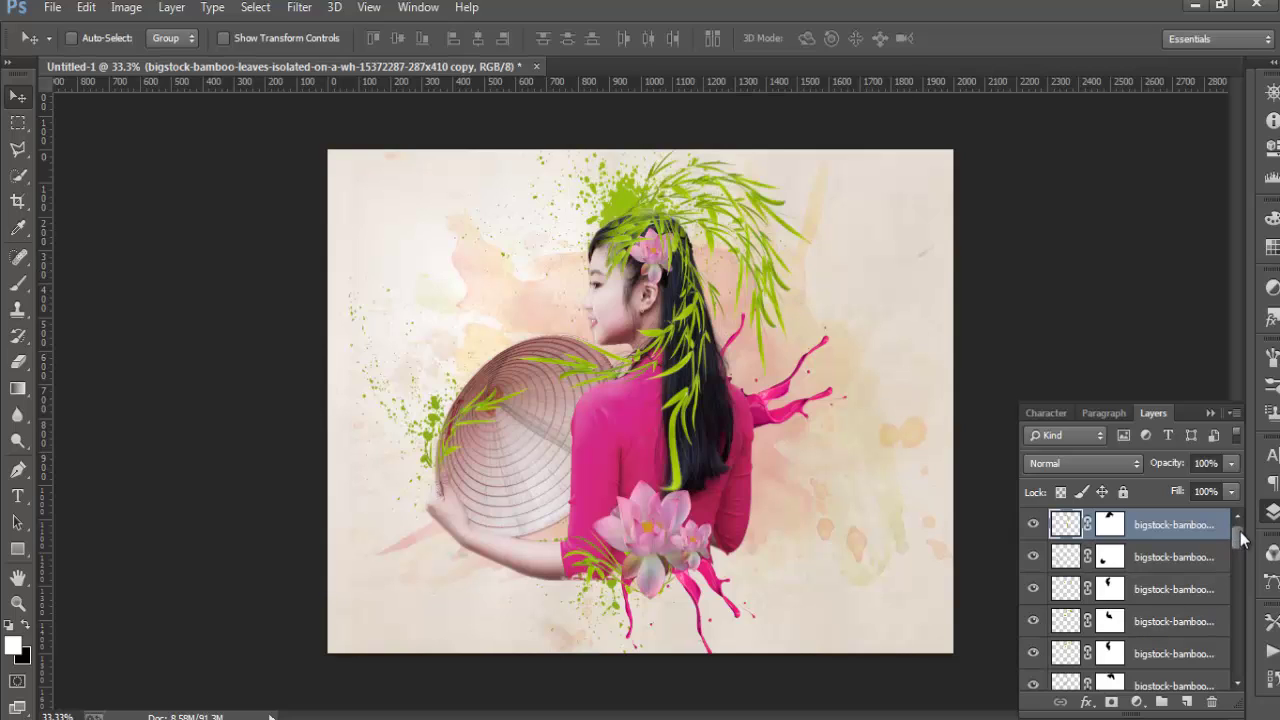
scroll(1238, 550, "down", 3)
scroll(1220, 560, "down", 3)
scroll(1200, 565, "down", 3)
Target the Model layer's mask and switch to the Brush tool
scroll(1170, 570, "down", 3)
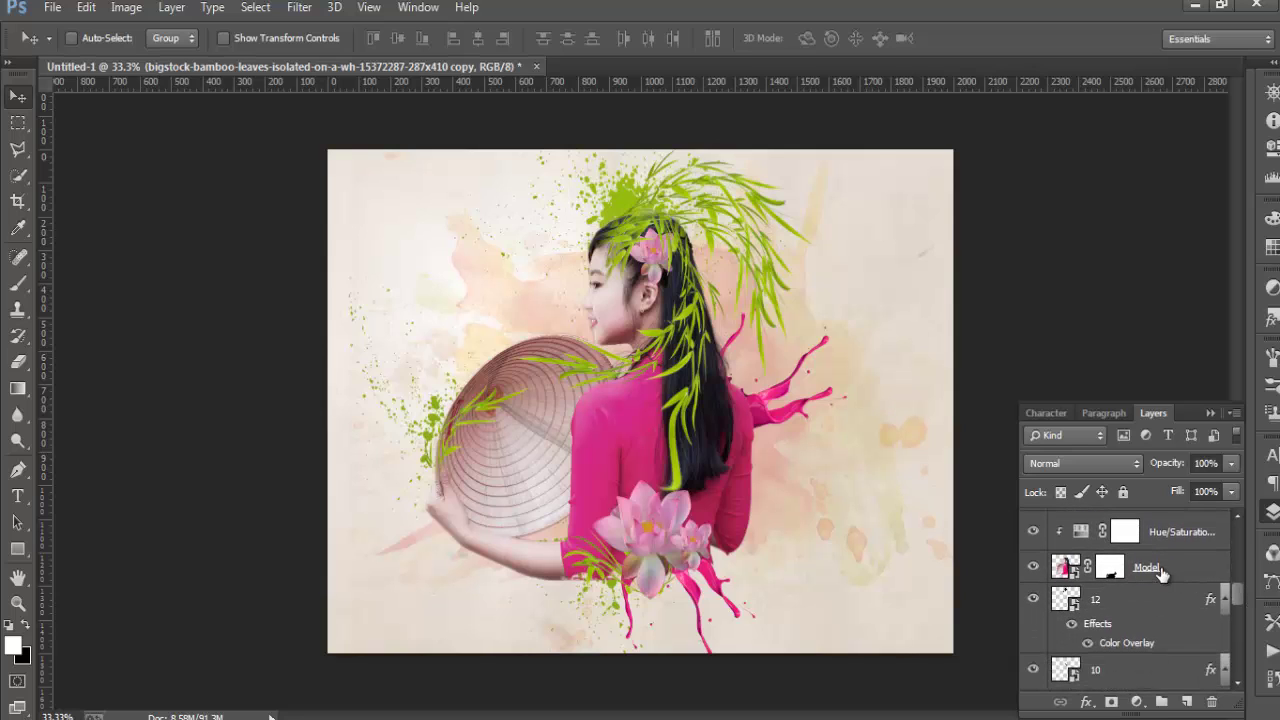
left_click(1160, 570)
left_click(1033, 570)
left_click(1033, 570)
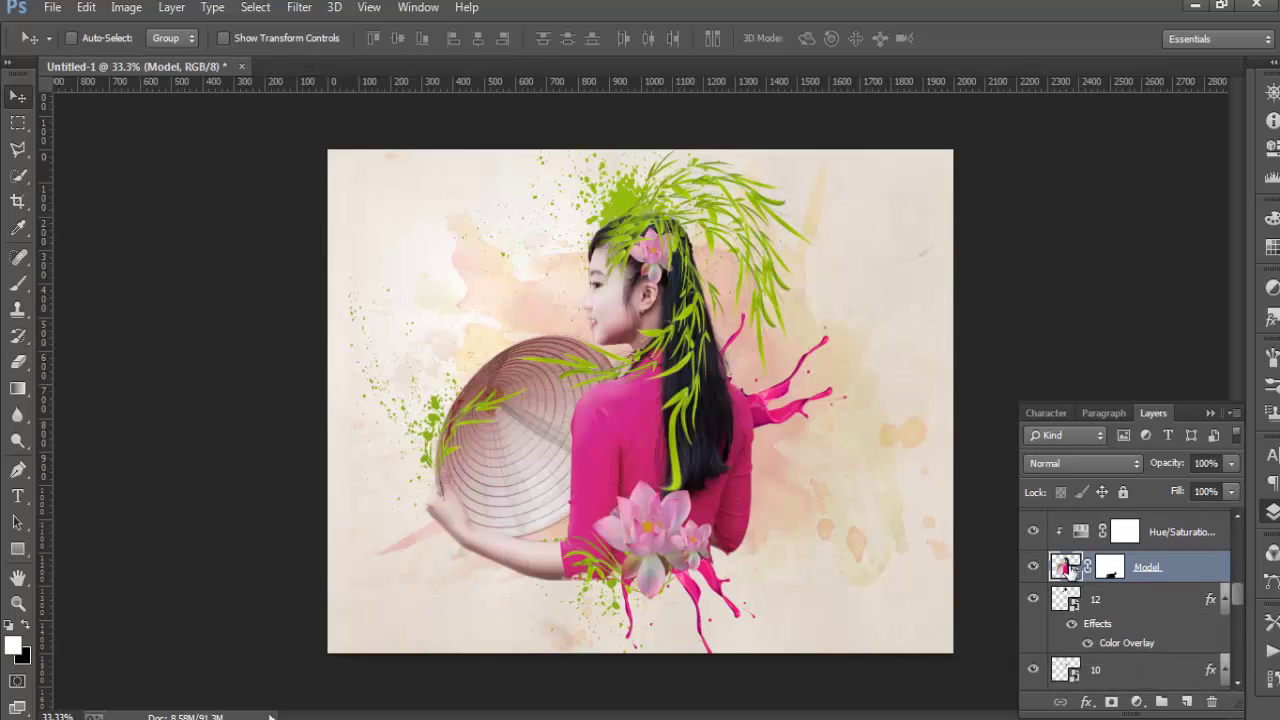
left_click(1112, 568)
left_click(18, 283)
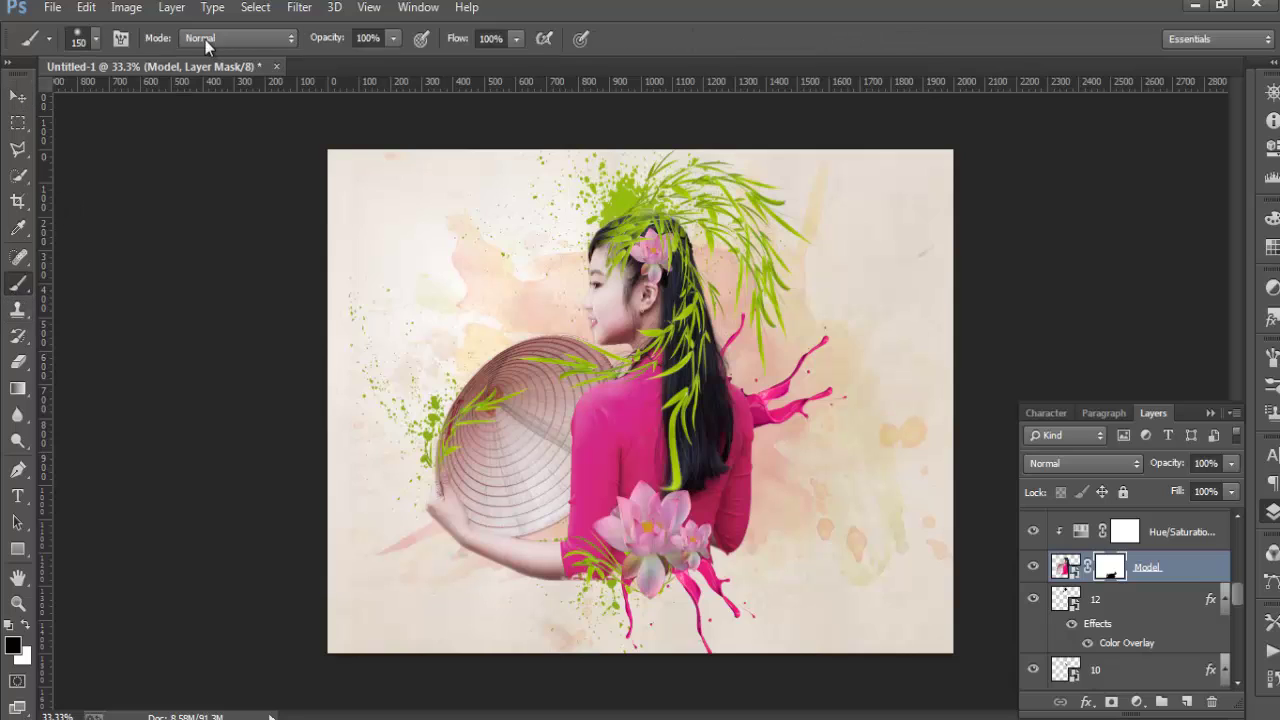
Choose the 173 px textured watercolour brush at 600 px to soften the woman's edges
left_click(95, 40)
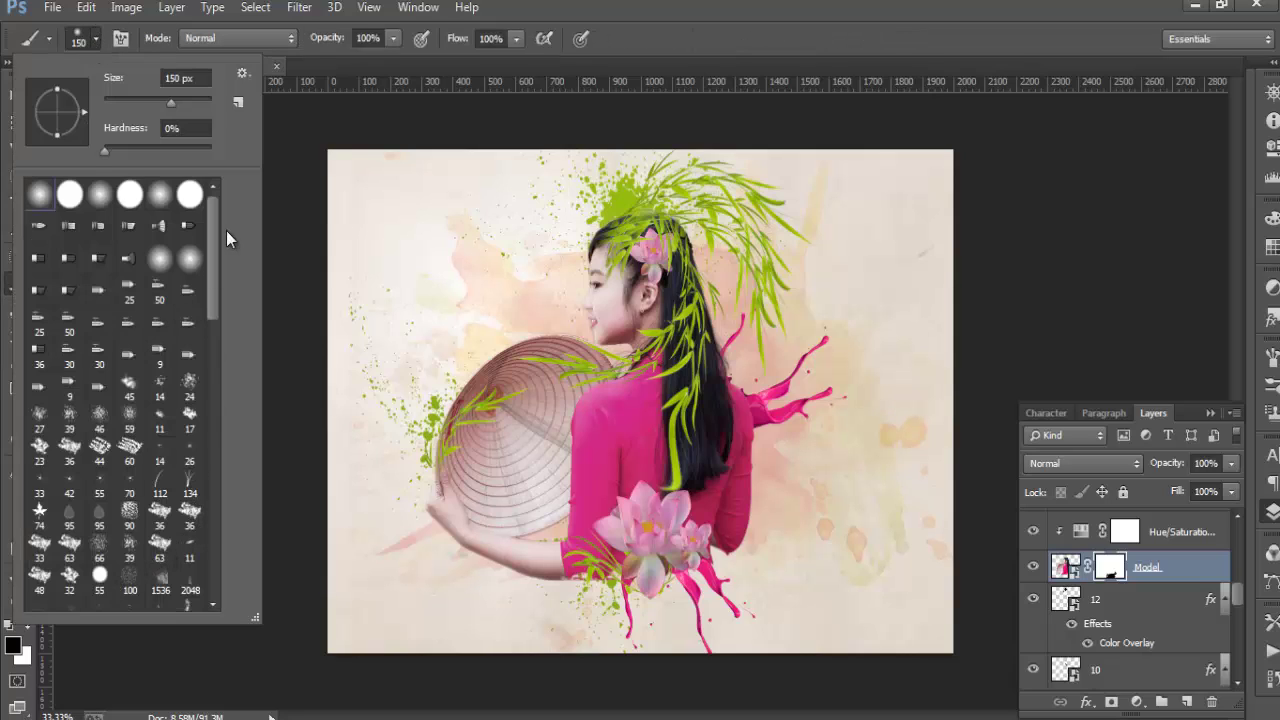
left_click_drag(208, 236, 231, 375)
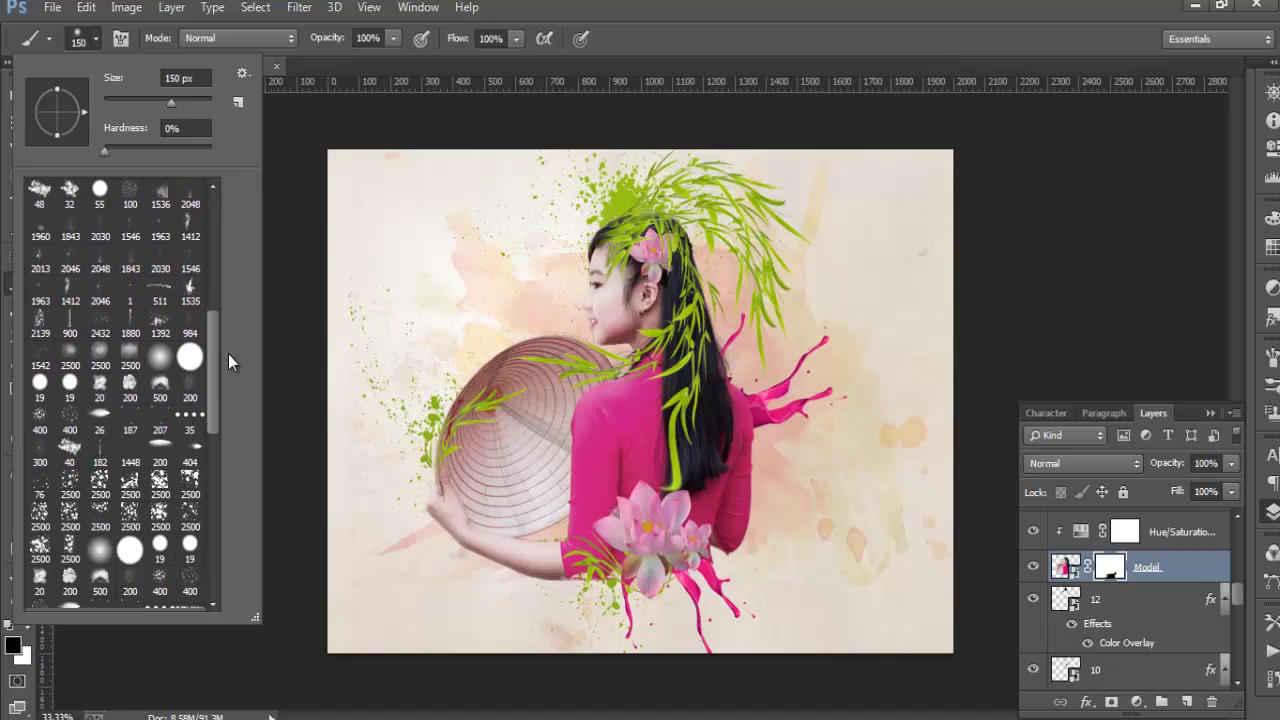
left_click_drag(231, 375, 232, 539)
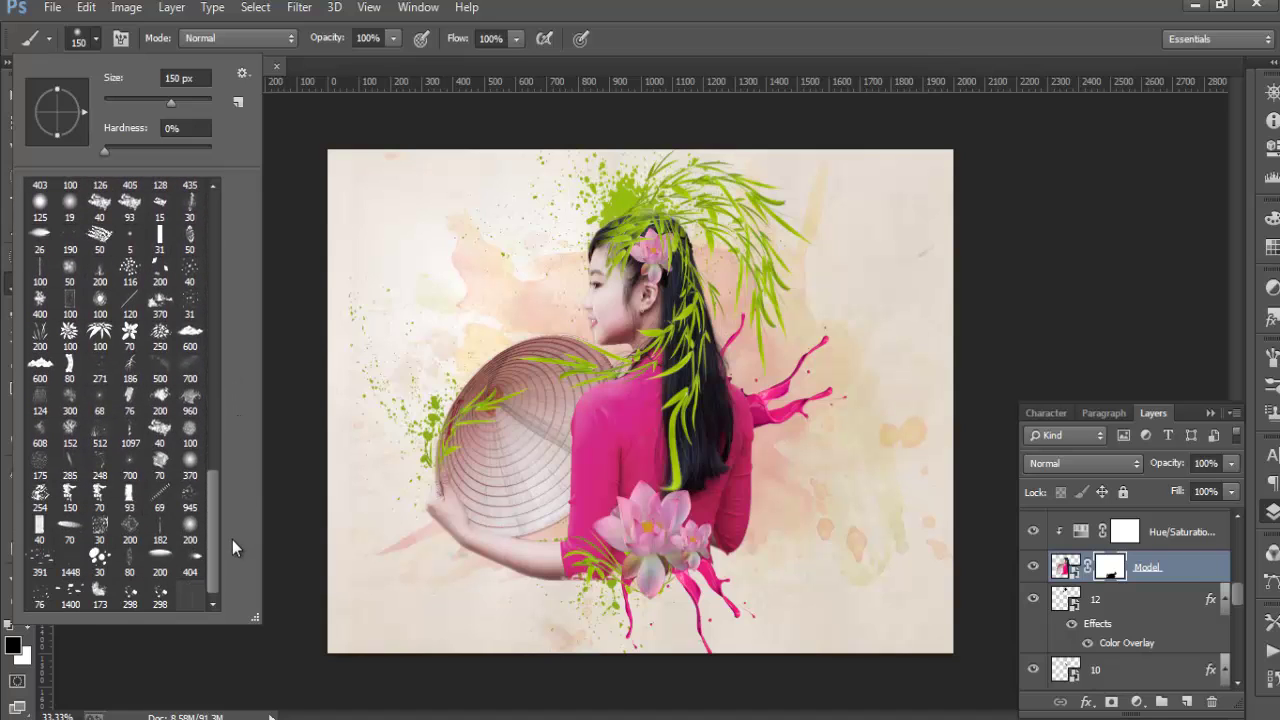
left_click(99, 594)
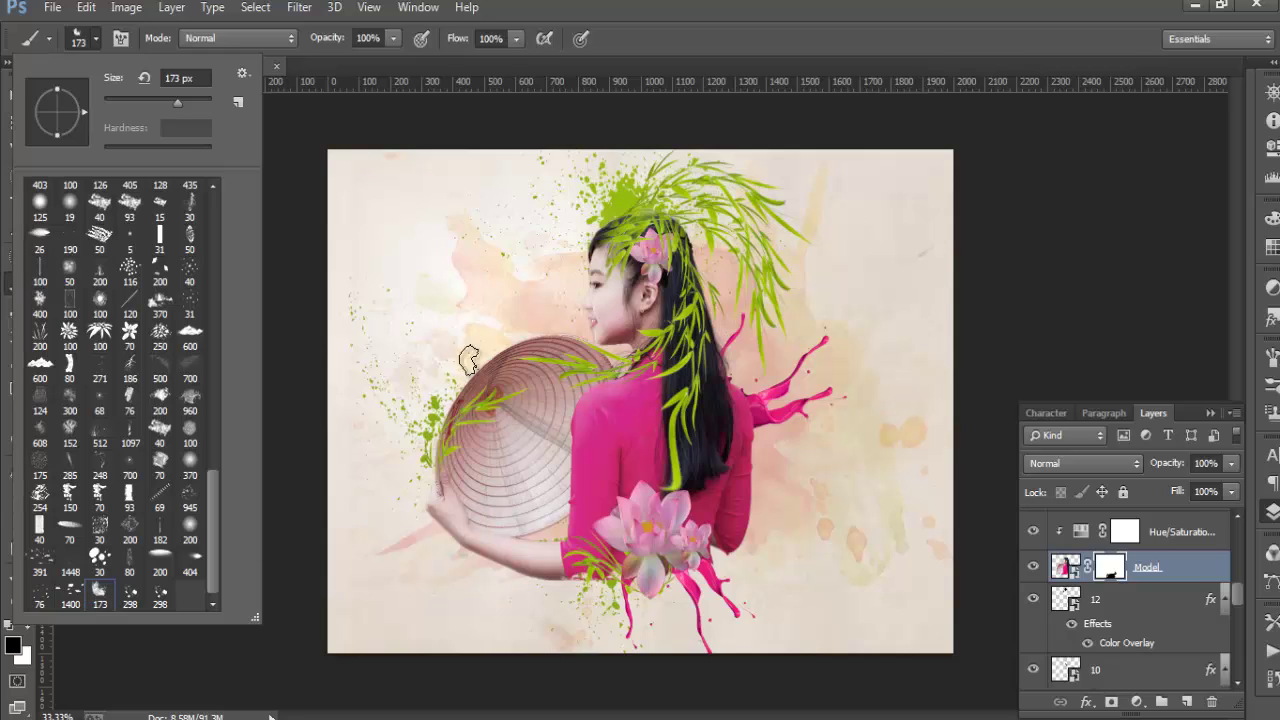
left_click(618, 220)
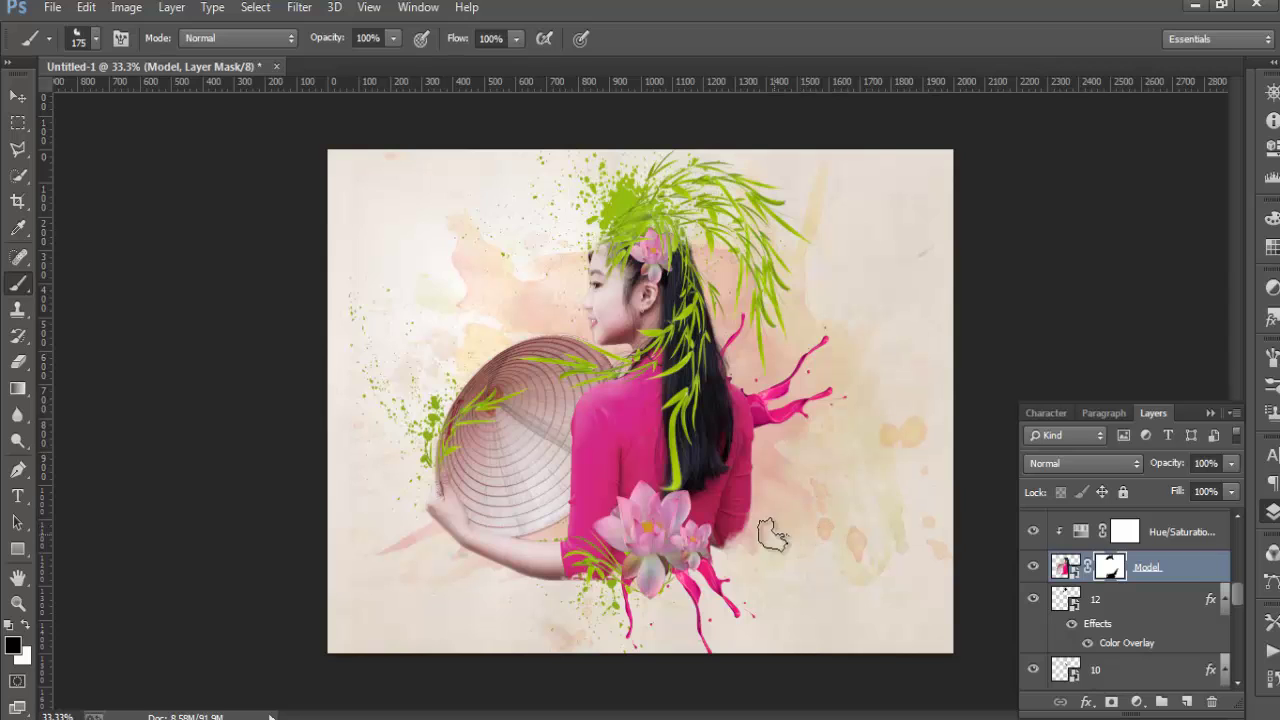
key("bracketright")
key("bracketright")
key("bracketright")
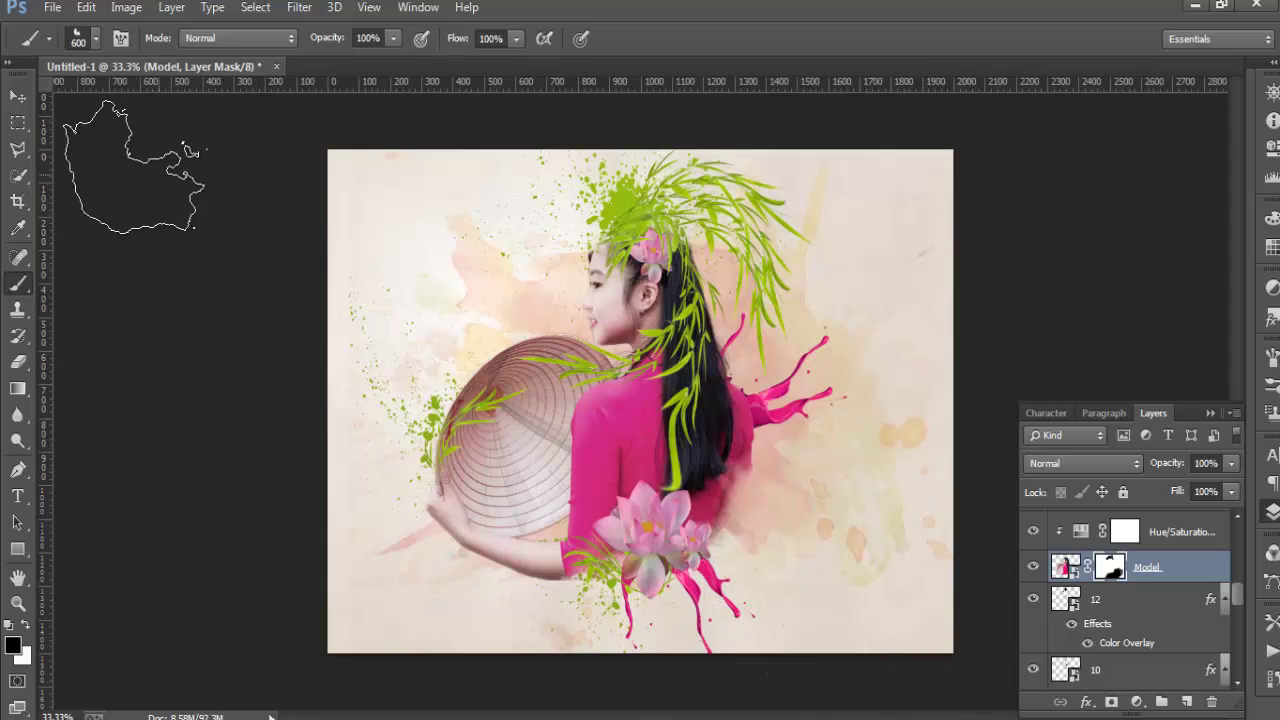
left_click(18, 98)
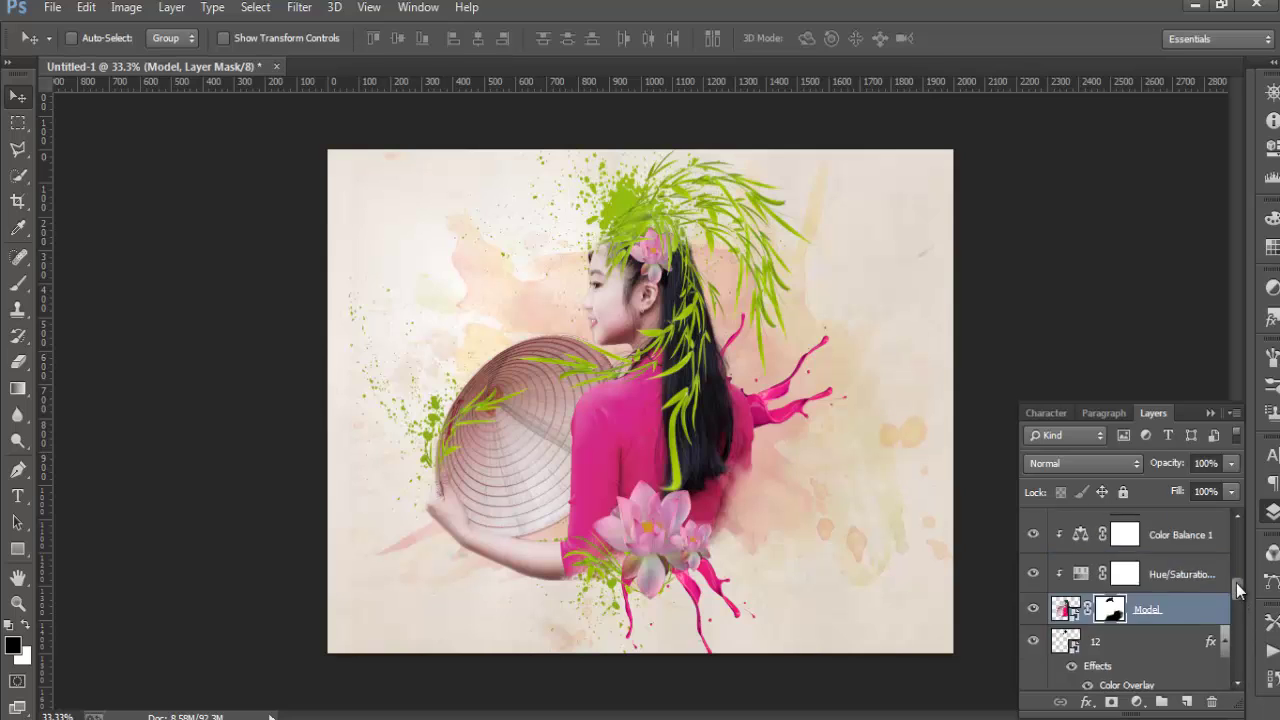
Toggle the bamboo leaves layers' visibility to check what each contains
left_click_drag(1238, 600, 1240, 540)
left_click(1165, 565)
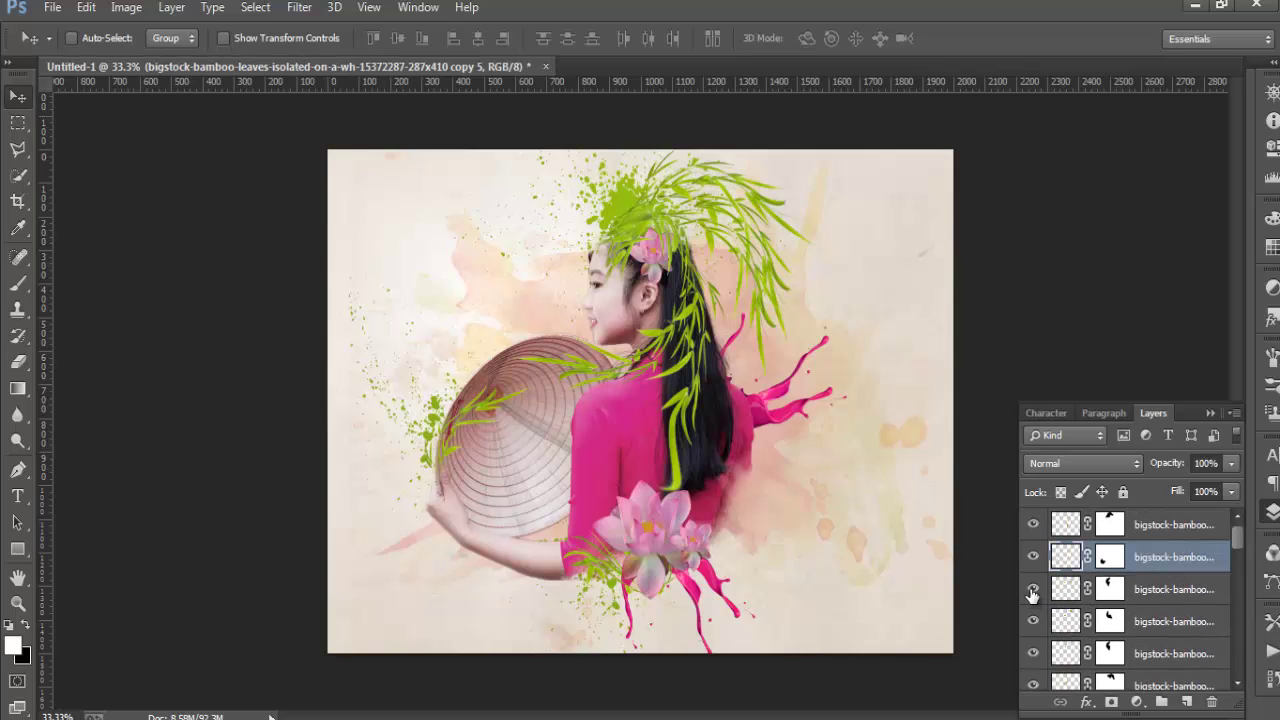
left_click(1033, 590)
left_click(1033, 590)
left_click(1033, 590)
left_click(1208, 525)
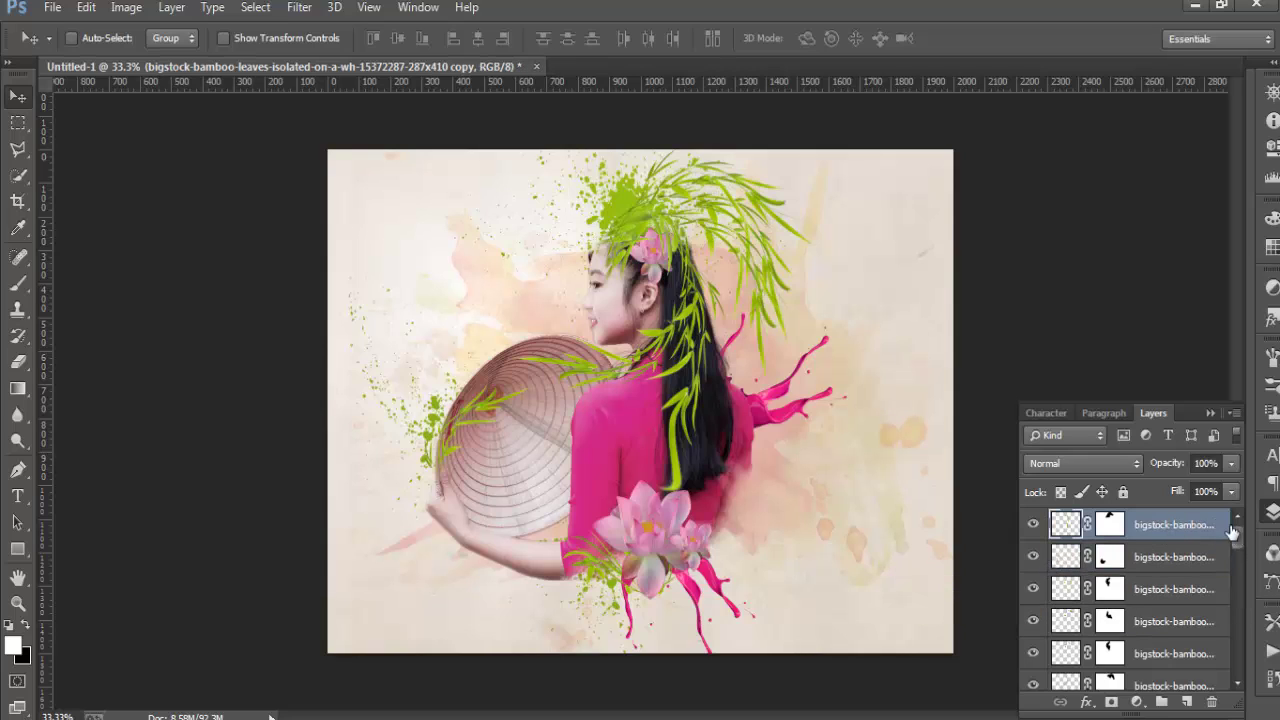
left_click(1033, 525)
left_click(1033, 525)
scroll(1201, 638, "down", 1)
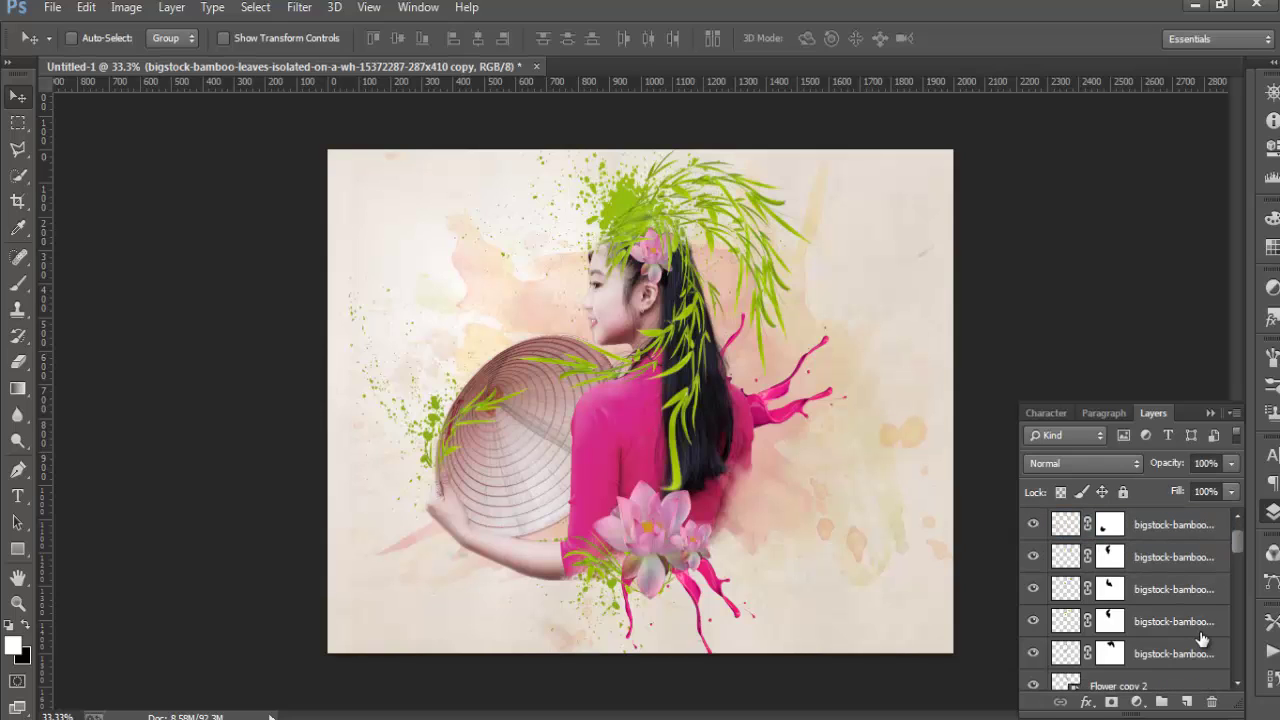
Merge the five bigstock-bamboo layers with Ctrl+E and compare the result by toggling visibility
left_click(1171, 654, "shift")
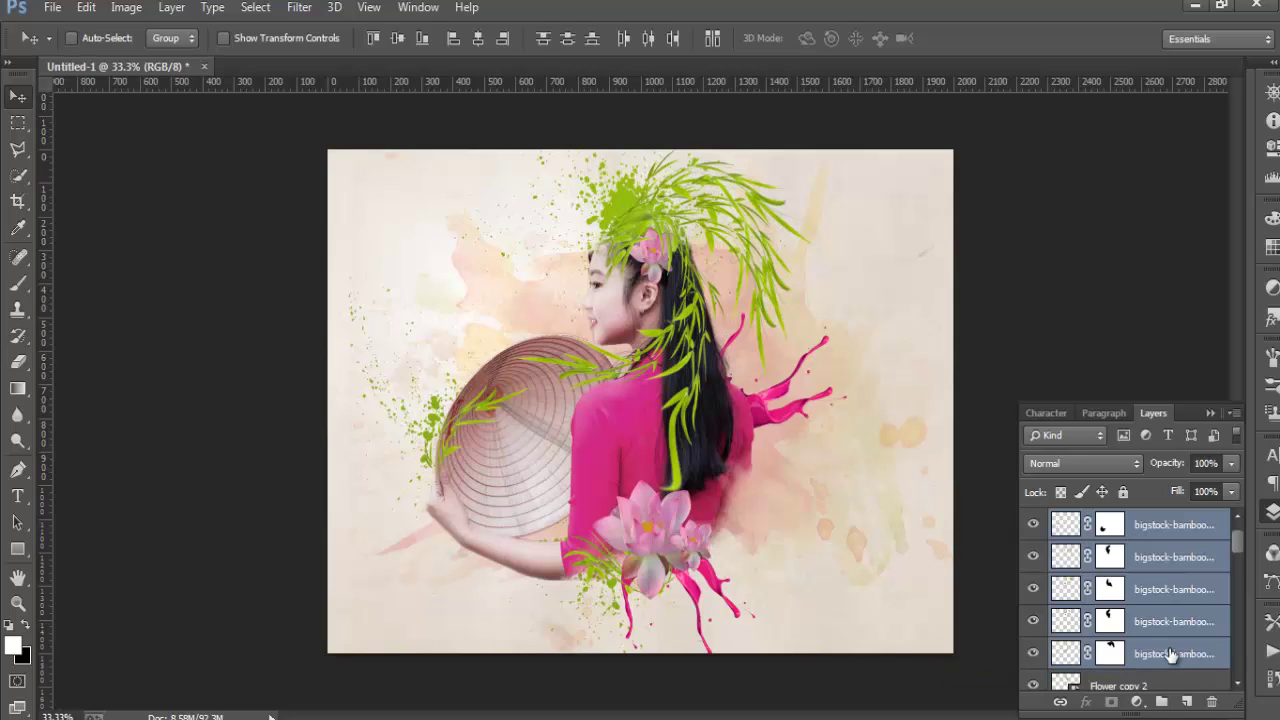
key("ctrl+e")
left_click(1034, 525)
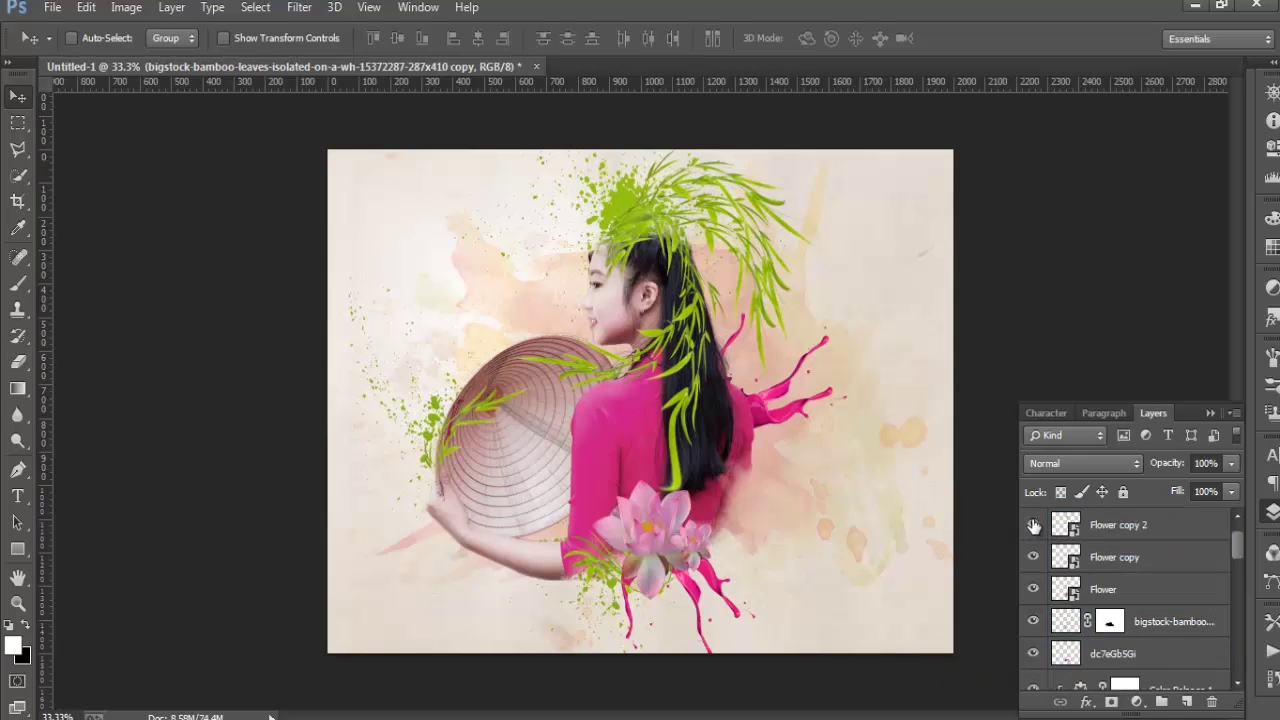
left_click(1034, 525)
left_click(1034, 525)
left_click(1034, 525)
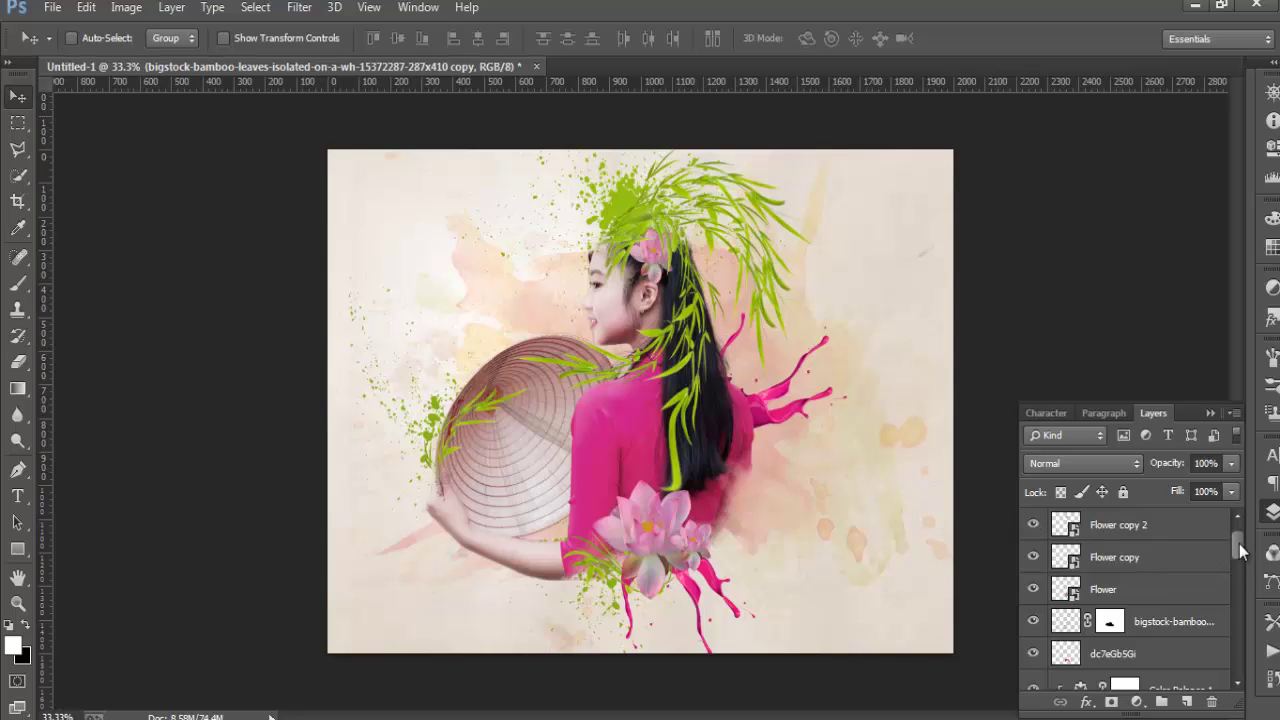
left_click_drag(1240, 550, 1183, 535)
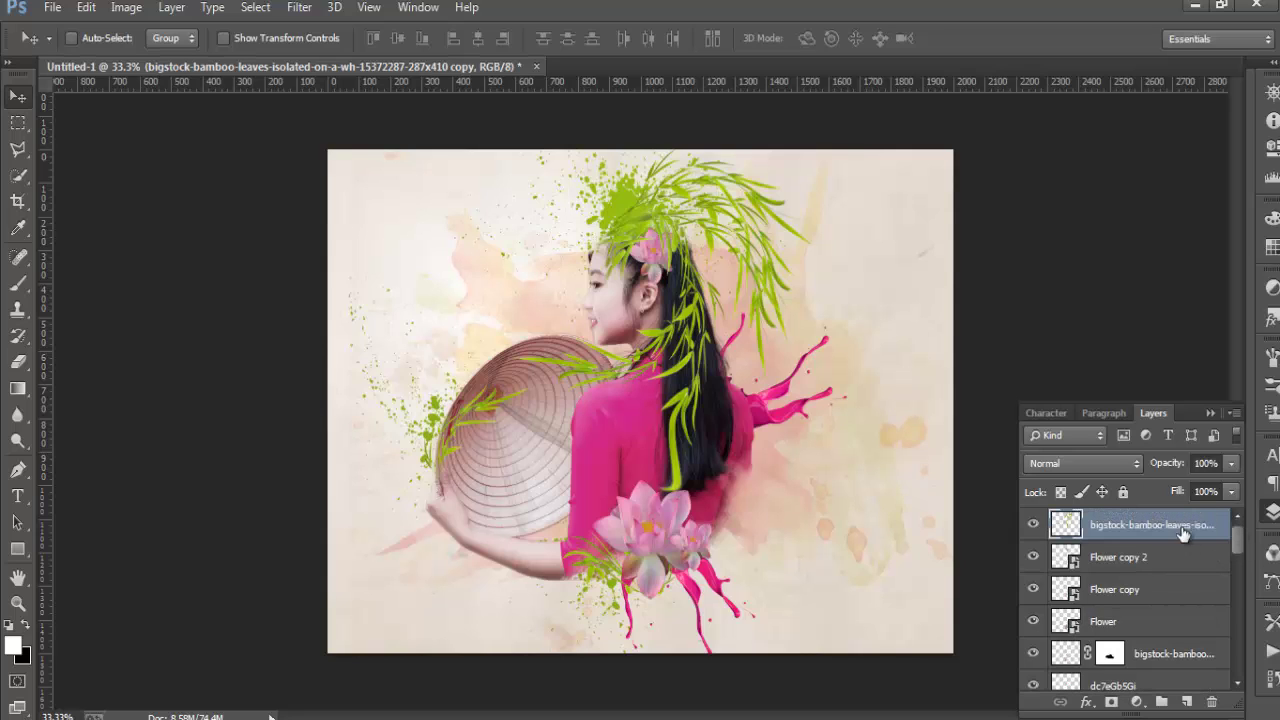
left_click(1034, 525)
left_click(1034, 525)
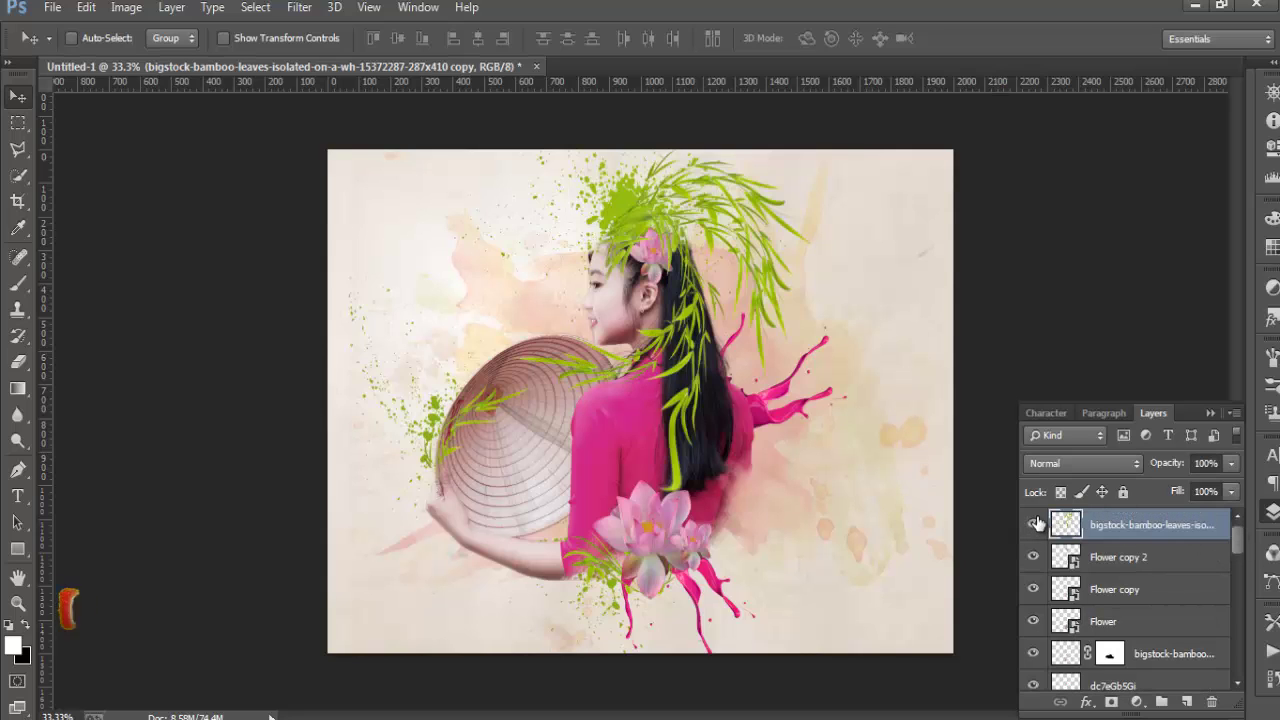
Add a layer mask to the merged bamboo leaves and zoom in with a 200 px brush
left_click(1111, 702)
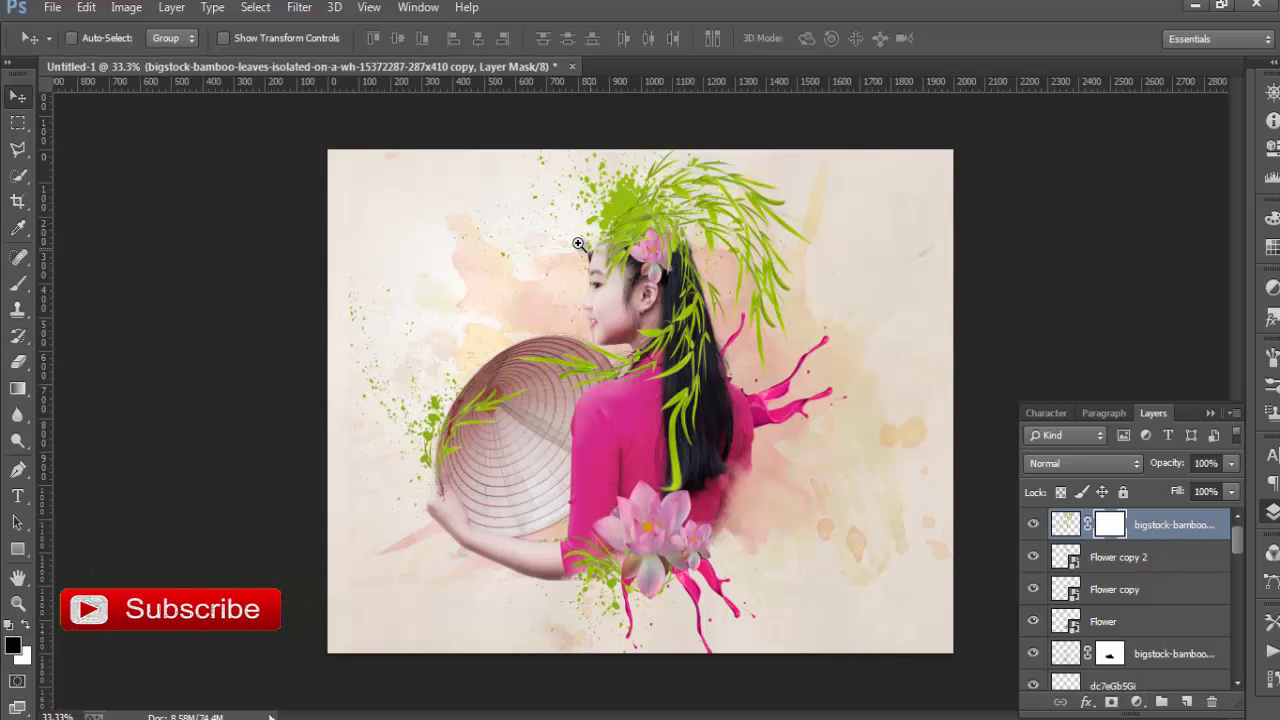
left_click_drag(618, 298, 848, 320)
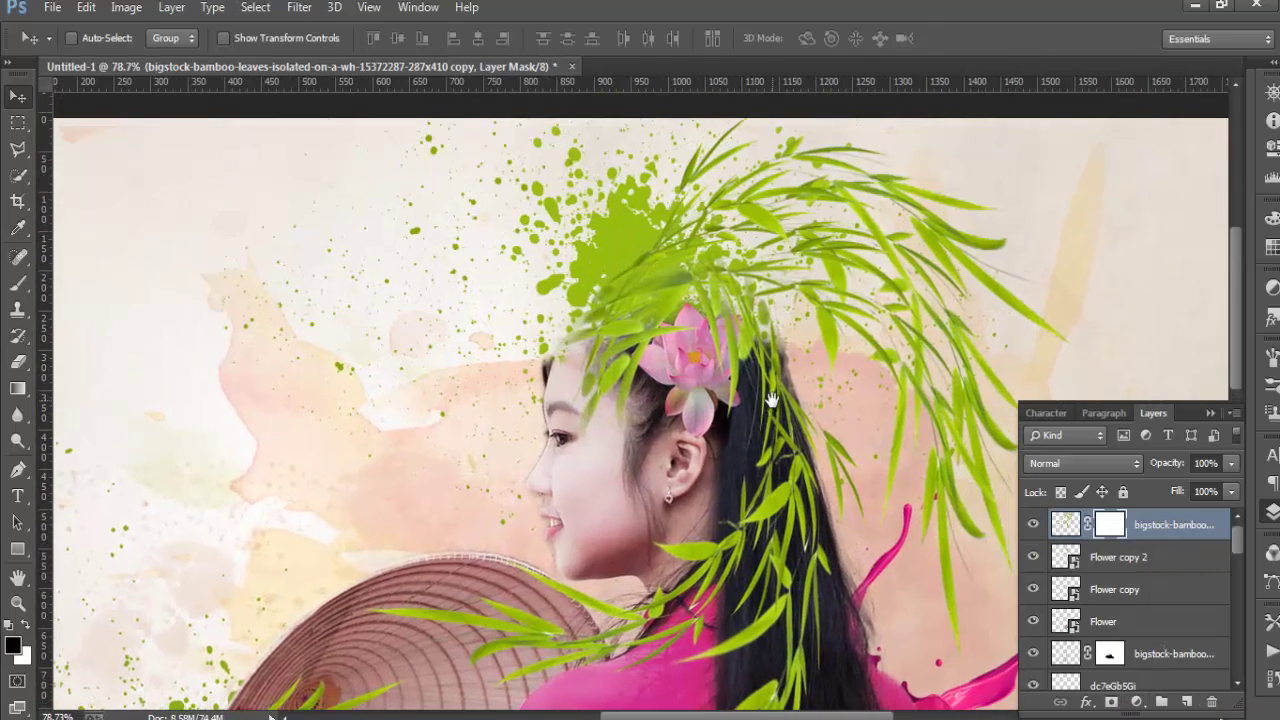
left_click(18, 283)
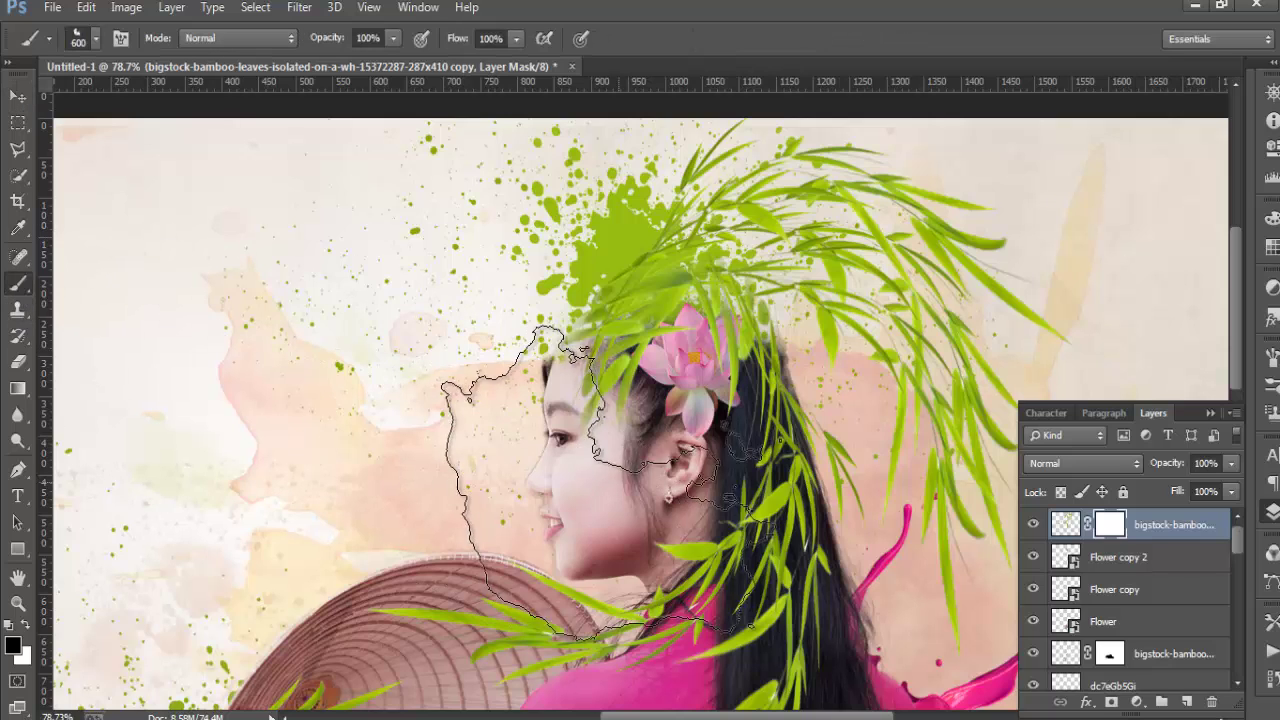
key("bracketleft")
key("bracketleft")
key("bracketleft")
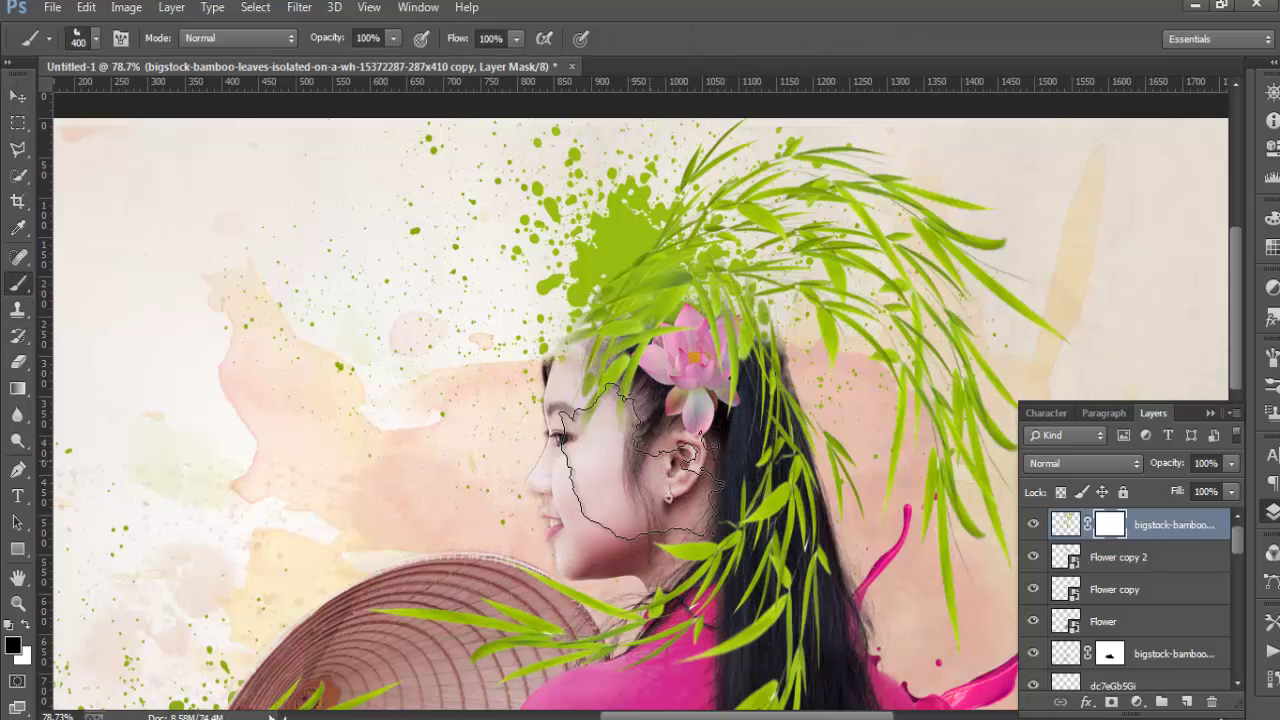
key("bracketleft")
key("bracketleft")
Paint the mask with a soft round tip to hide leaves over the forehead, hair and flower
left_click(92, 40)
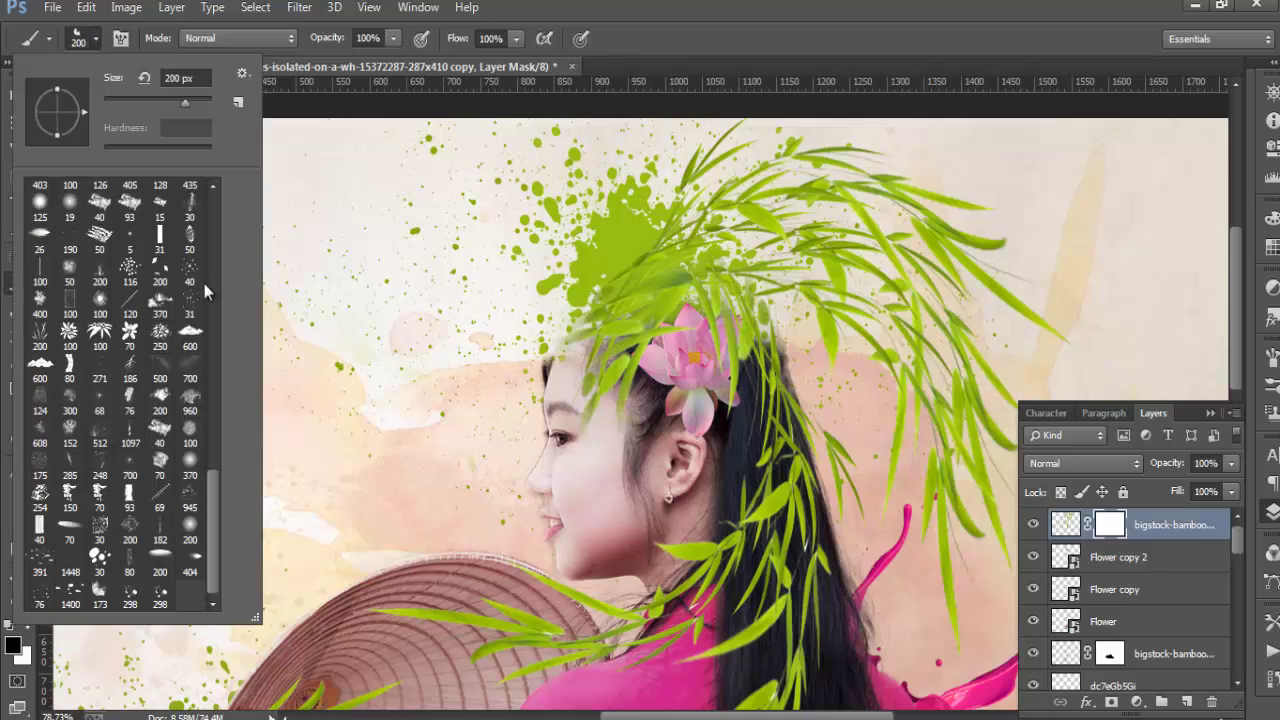
left_click_drag(219, 476, 220, 218)
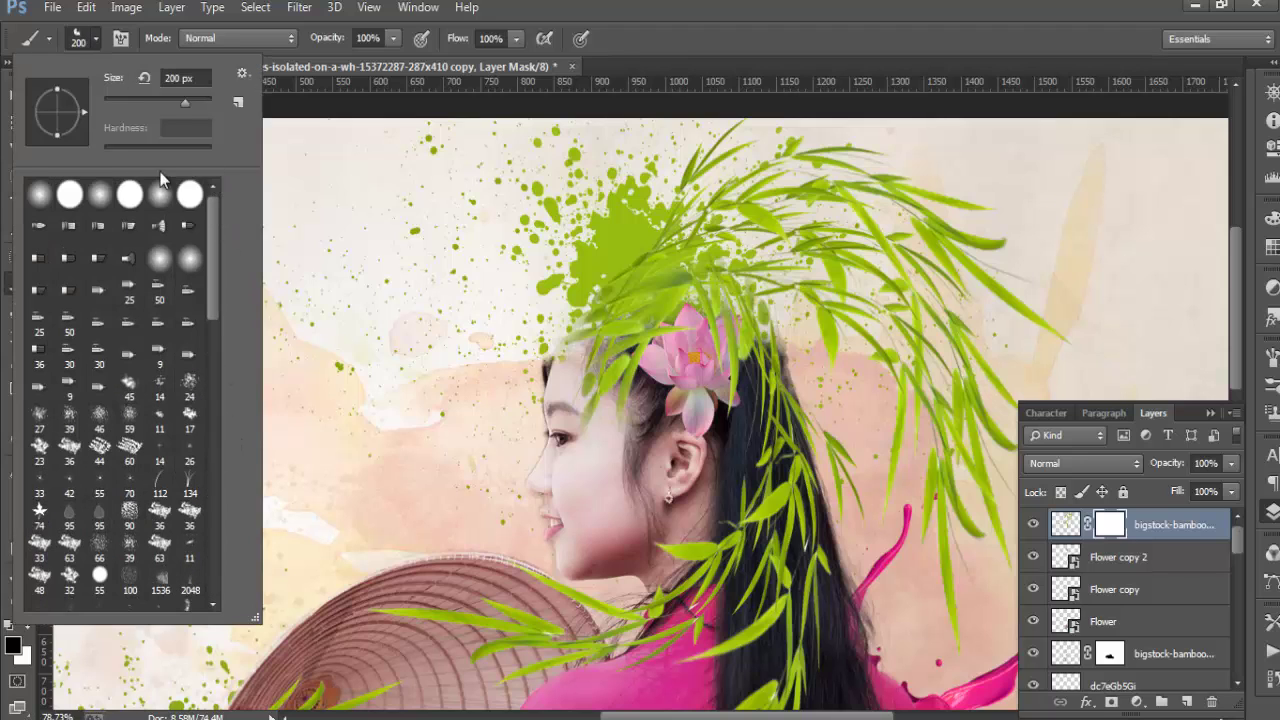
double_click(43, 195)
mouse_move(692, 377)
left_mouse_down()
mouse_move(563, 407)
mouse_move(584, 440)
mouse_move(772, 452)
left_mouse_up()
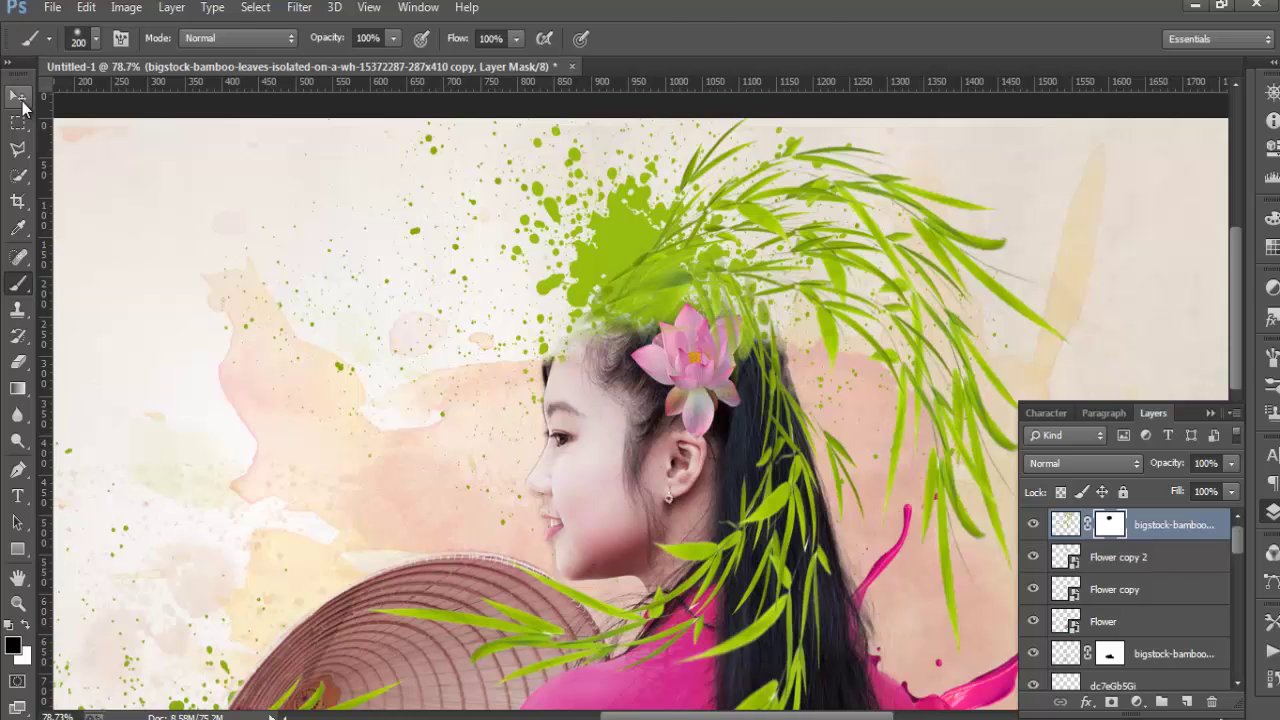
left_click(19, 98)
key("ctrl+minus")
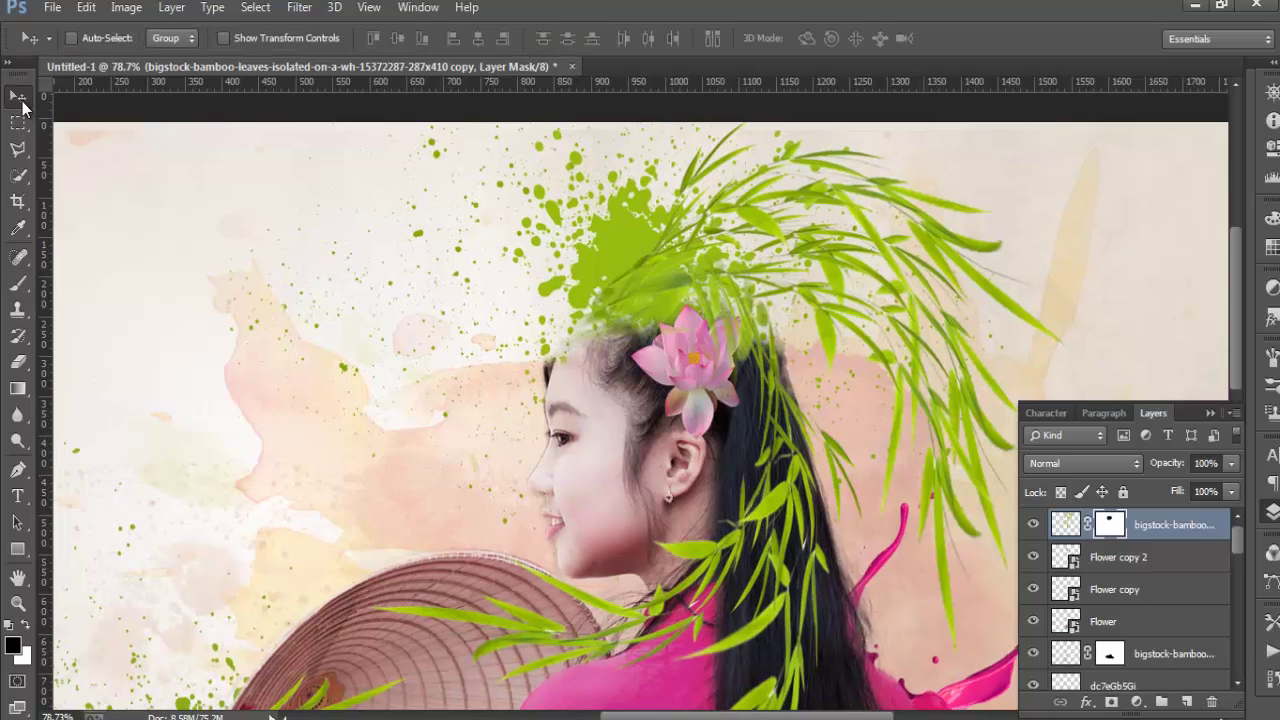
key("ctrl+minus")
key("ctrl+minus")
key("ctrl+minus")
key("ctrl+minus")
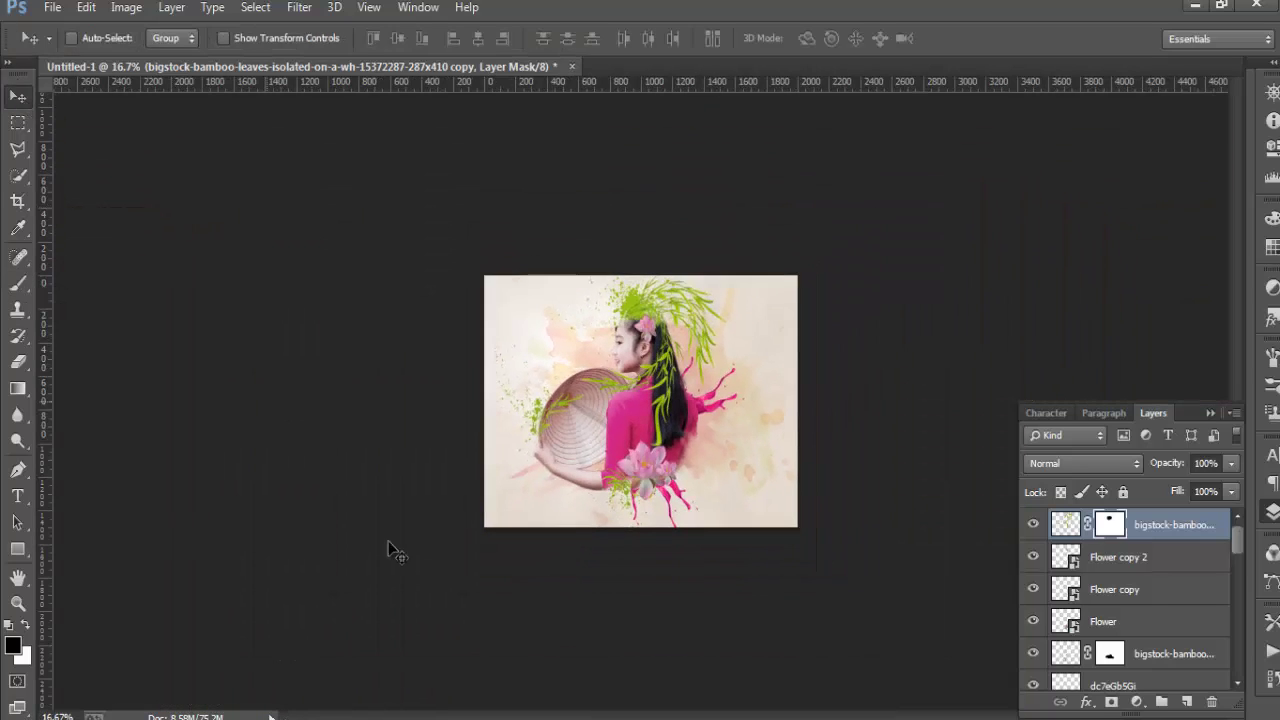
Fit the watercolor composition on screen, scroll the Layers panel, and open the File menu toward Place Embedded
key("ctrl+0")
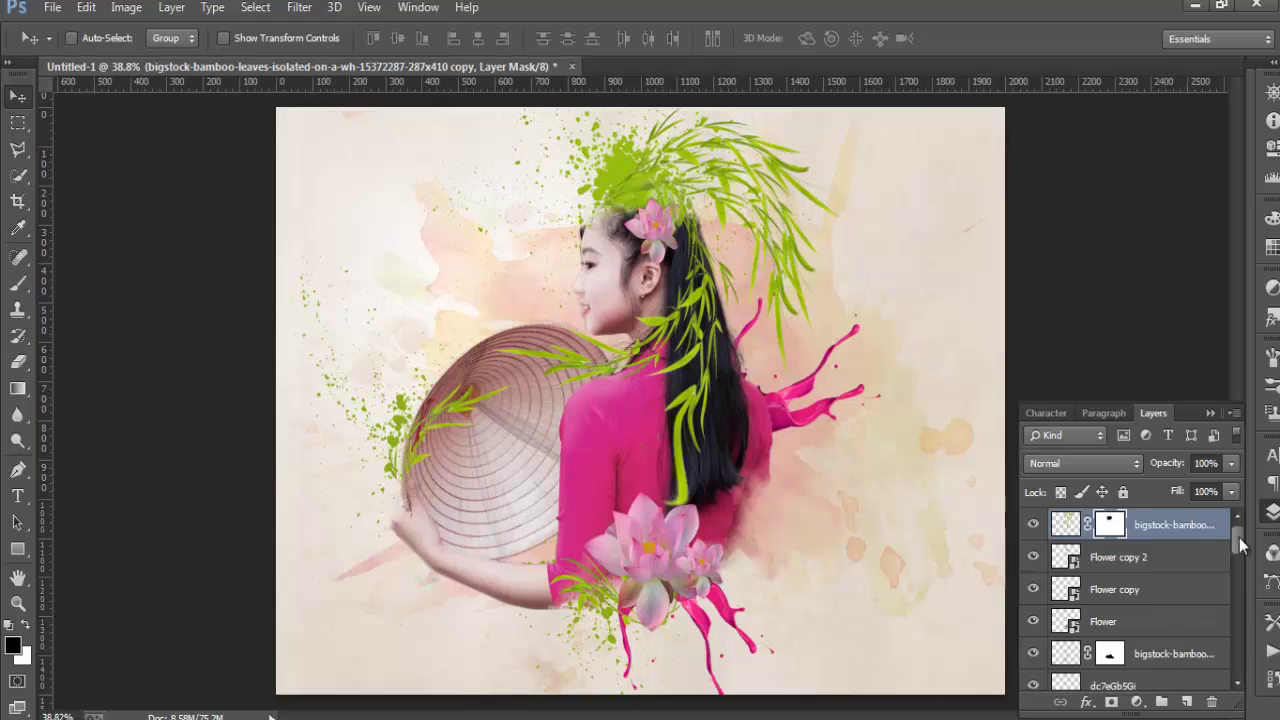
mouse_move(1237, 545)
left_mouse_down()
mouse_move(1221, 588)
mouse_move(1239, 535)
left_mouse_up()
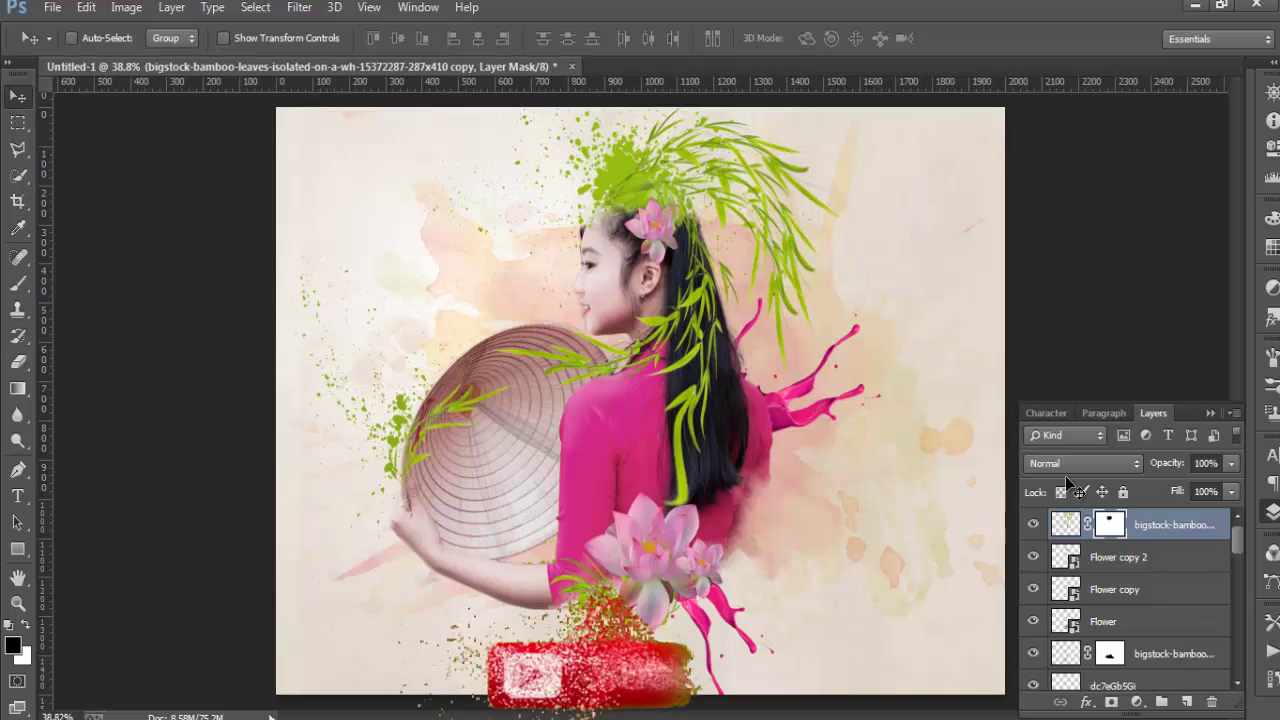
left_click(52, 8)
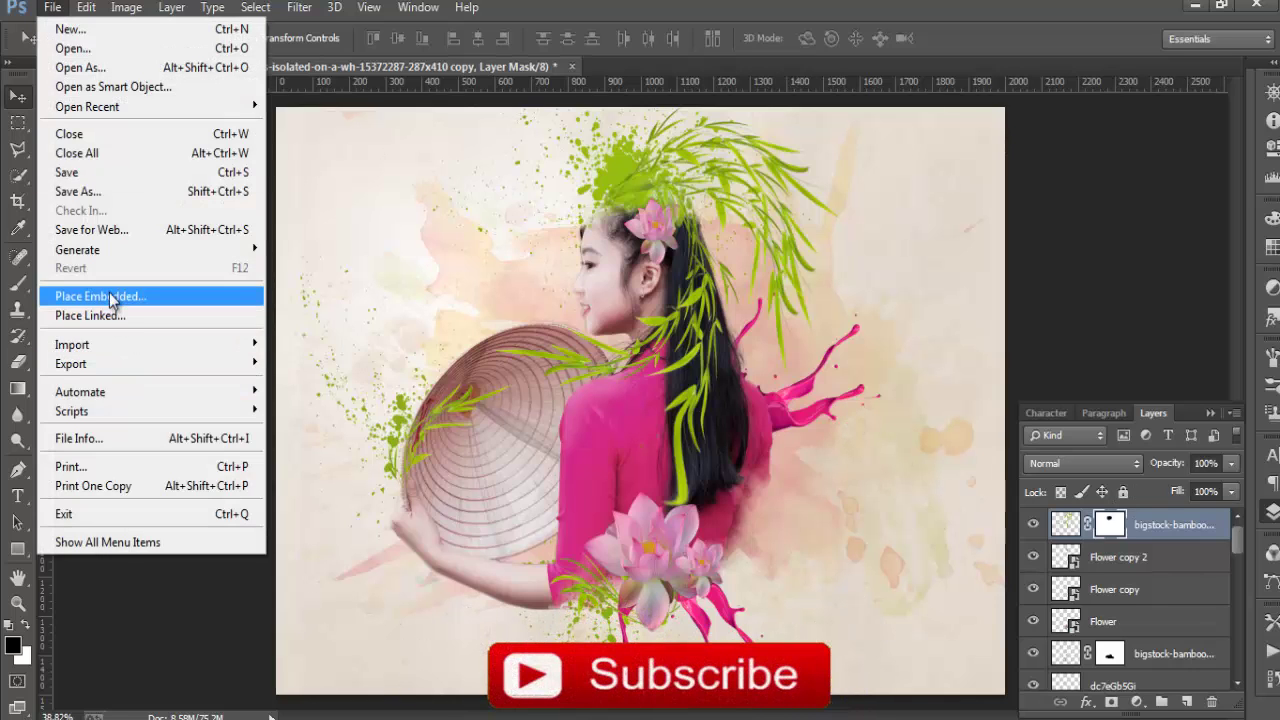